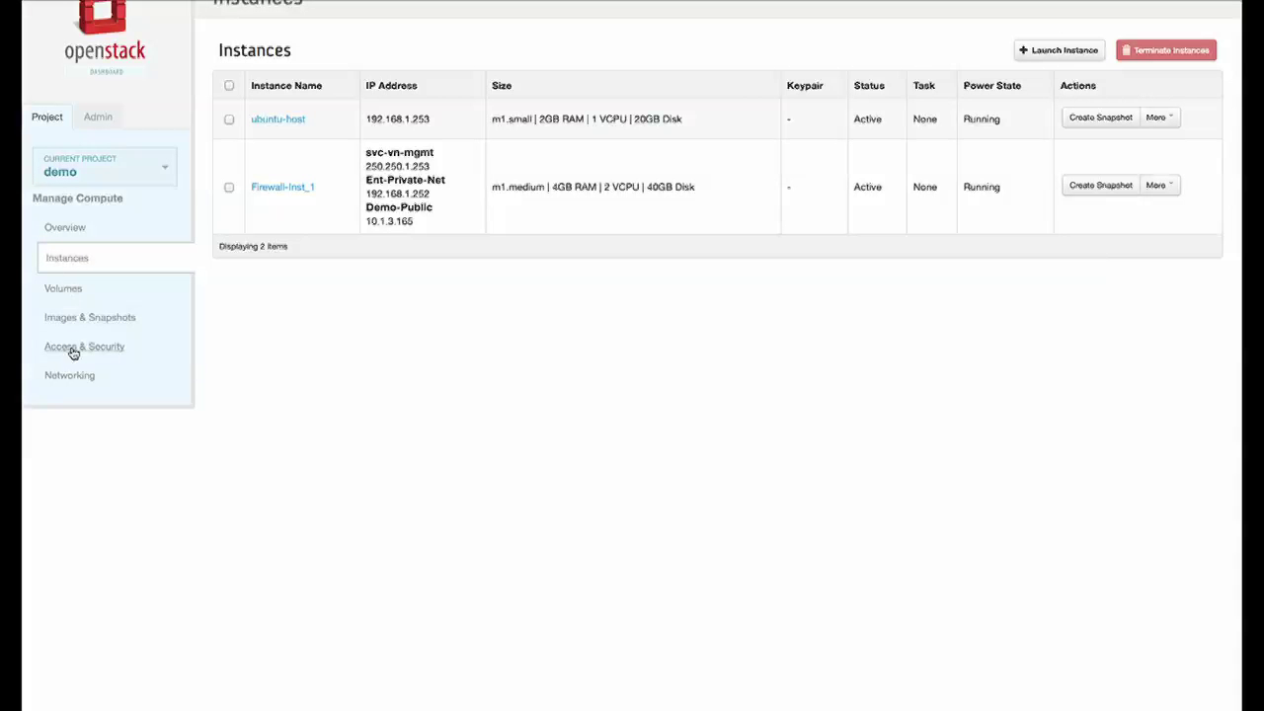
- From the Networking list, create DDoS-Atacker-Net with IP block 192.168.100.0/24, fixing the name typo
click(81, 381)
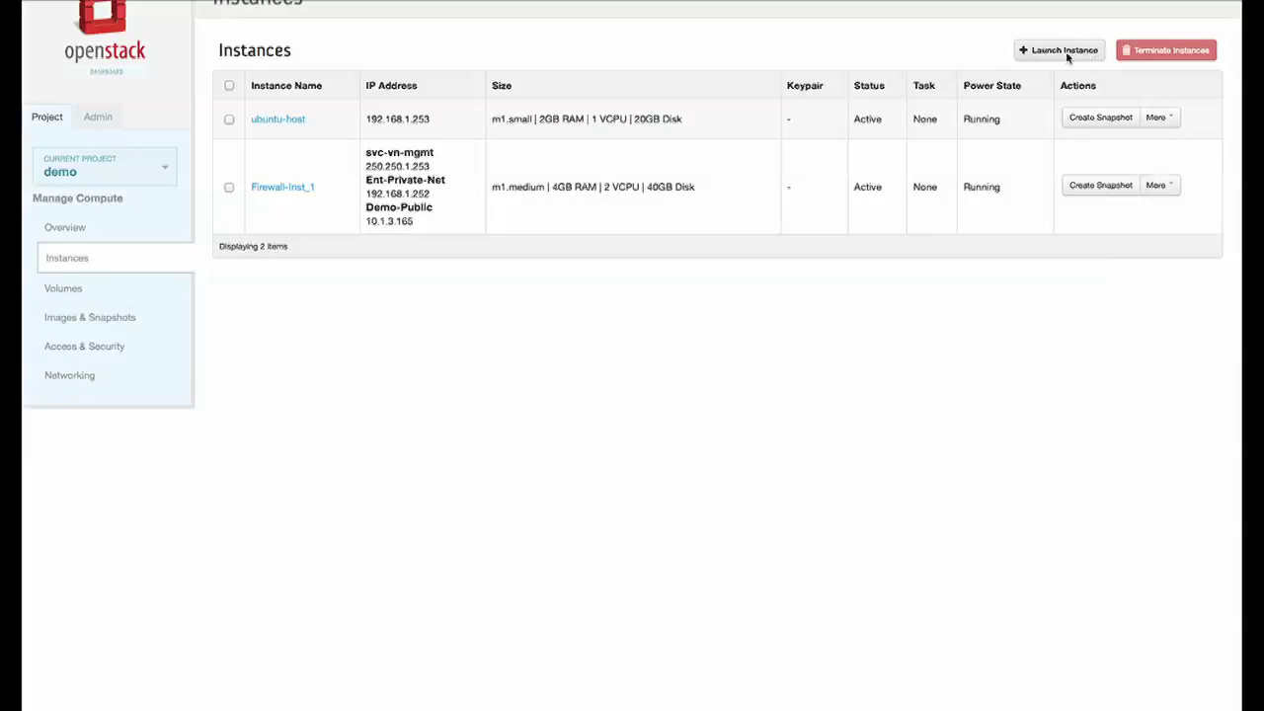
click(1049, 96)
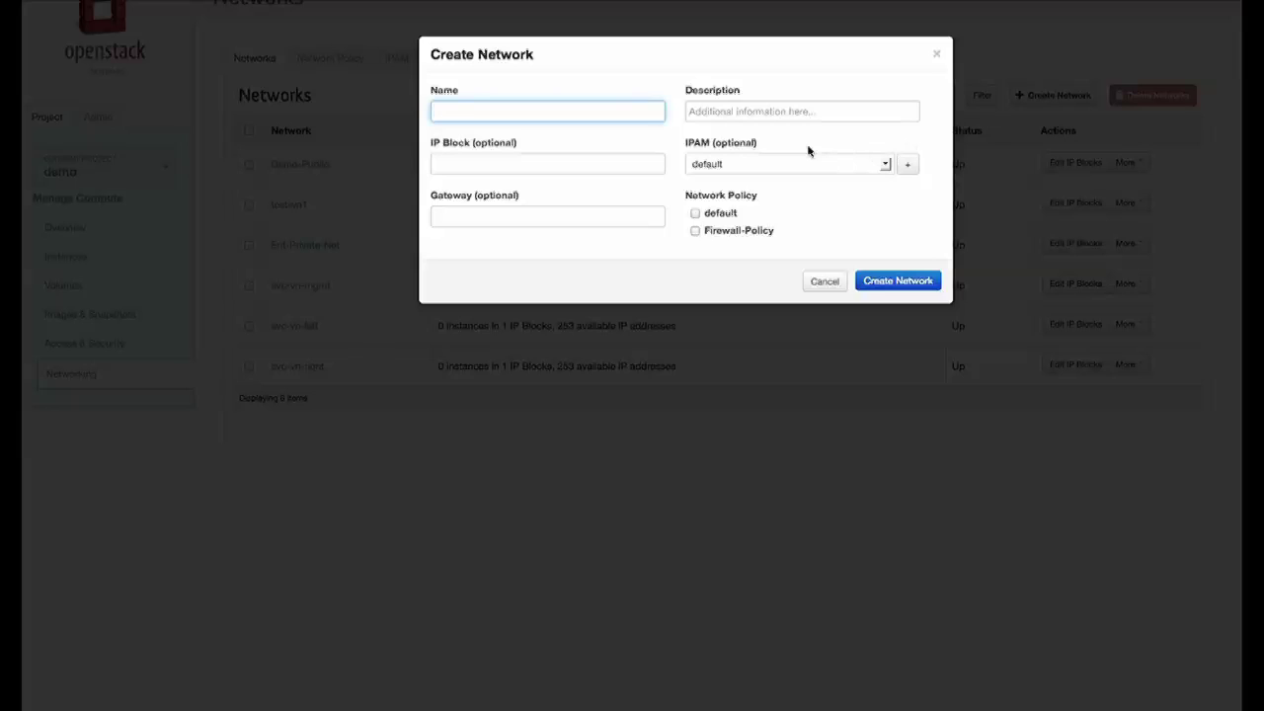
text(DDoS-A)
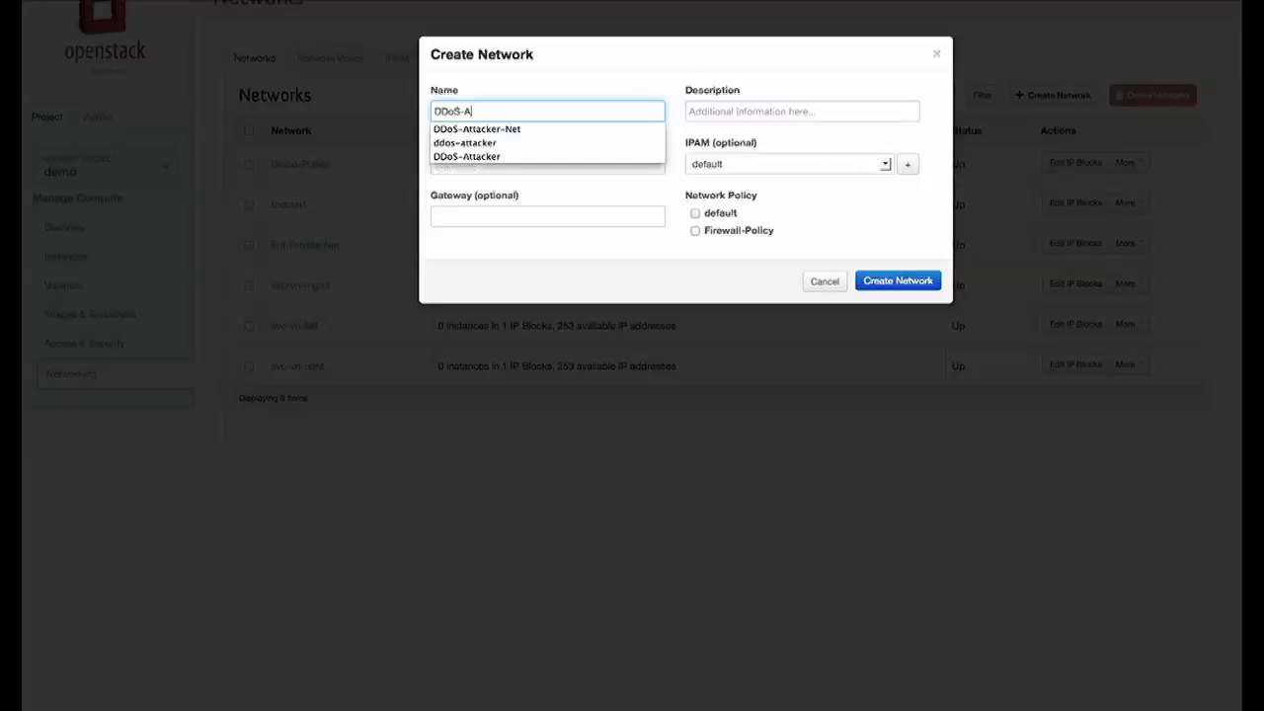
text(tacket-Net)
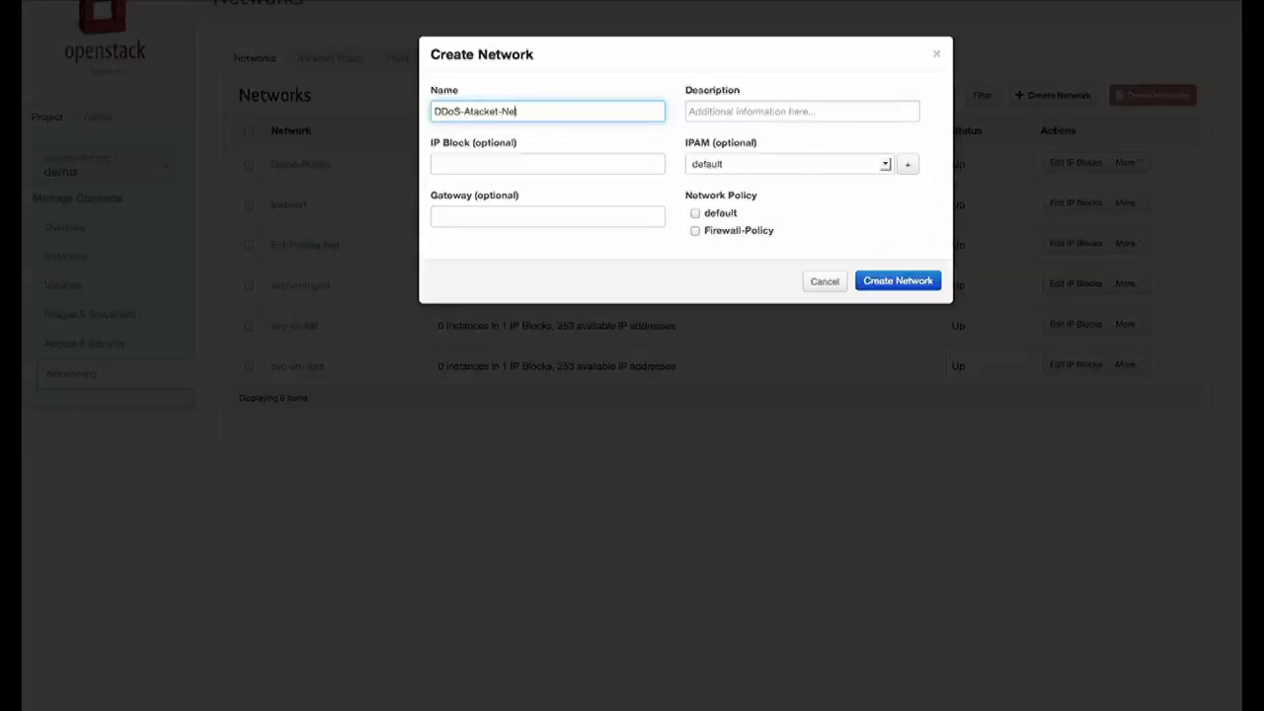
key(BackSpace)
text(r)
click(563, 166)
text(192.)
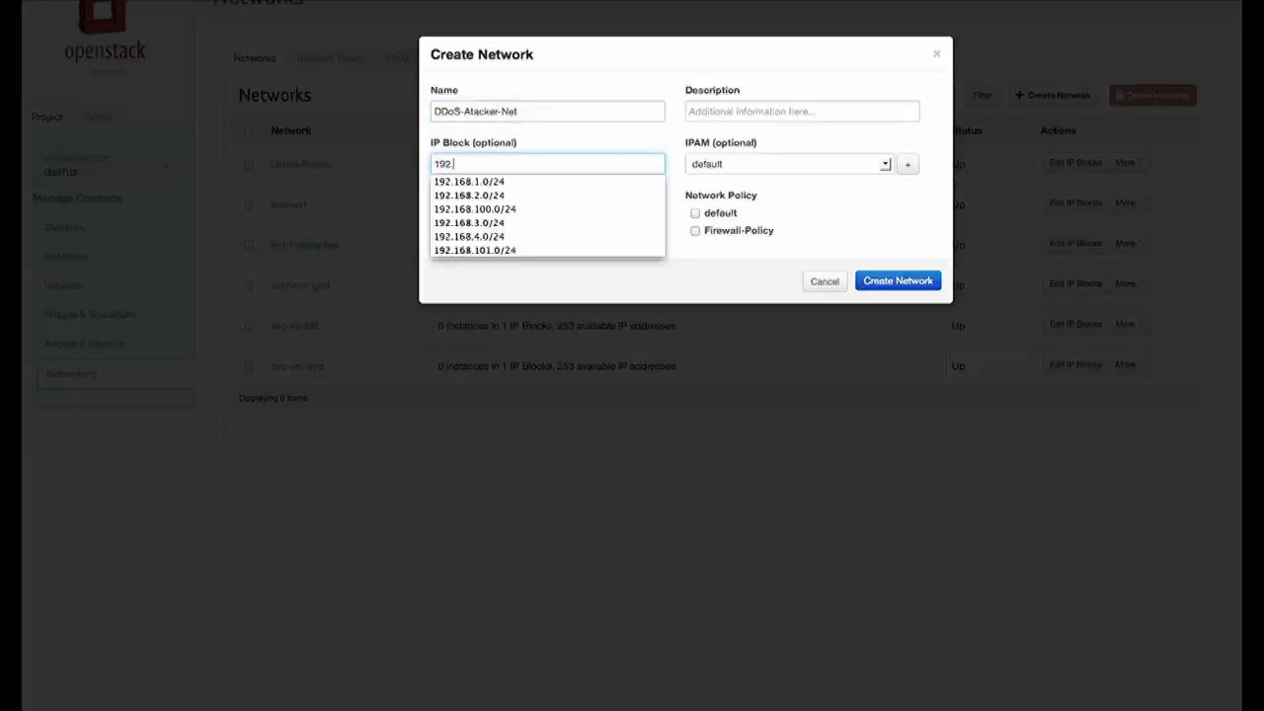
text(168.100.0/24)
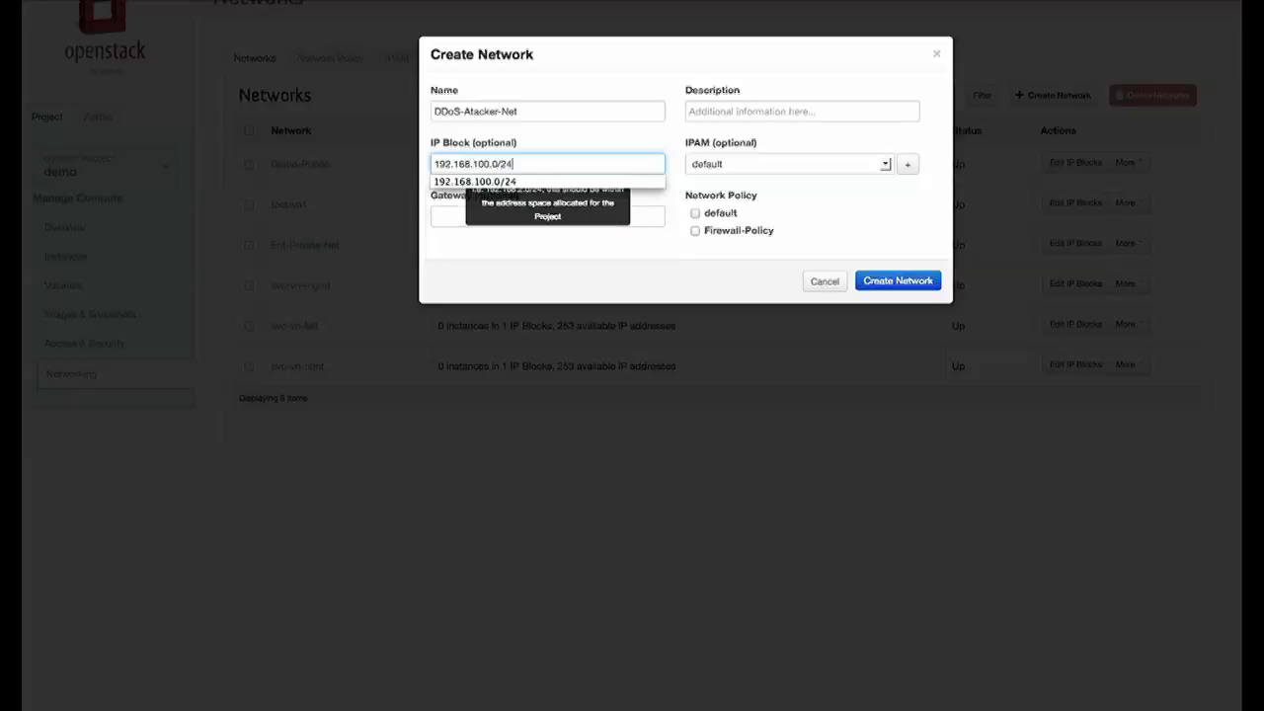
click(898, 282)
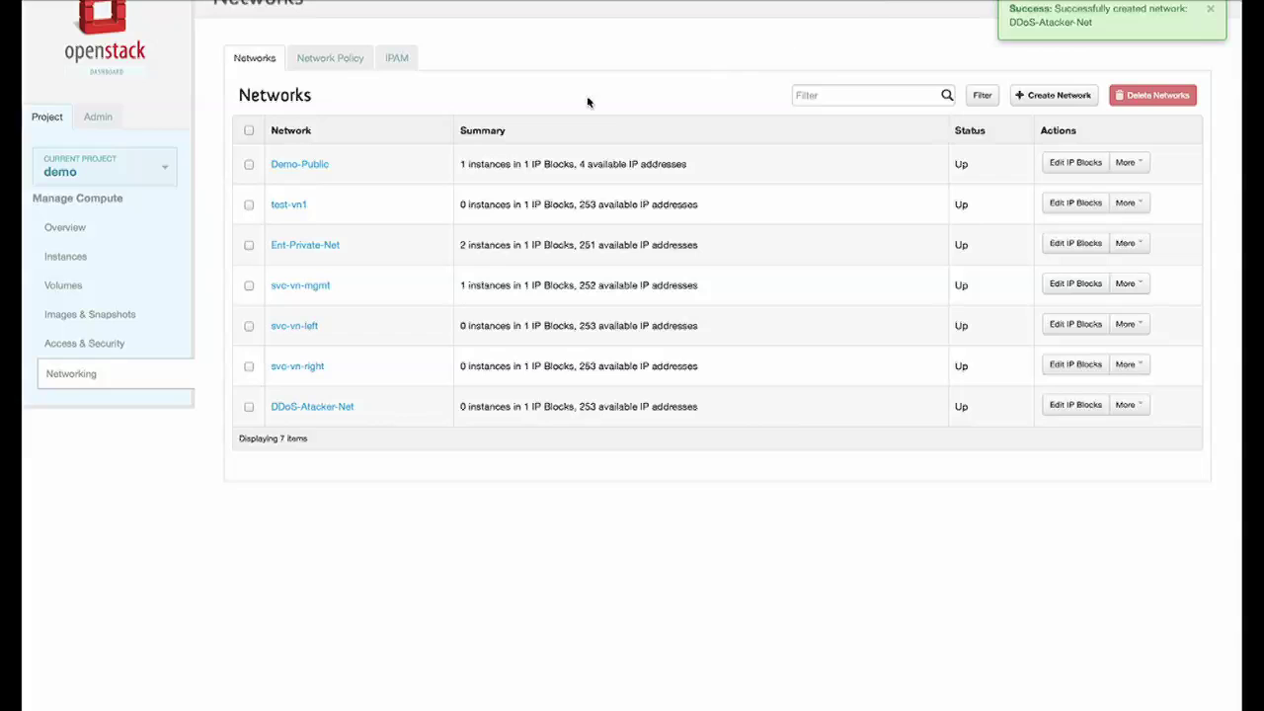
- Create DDoS-Target-Net with IP block 192.168.101.0/24, then go to the Instances list
click(1049, 99)
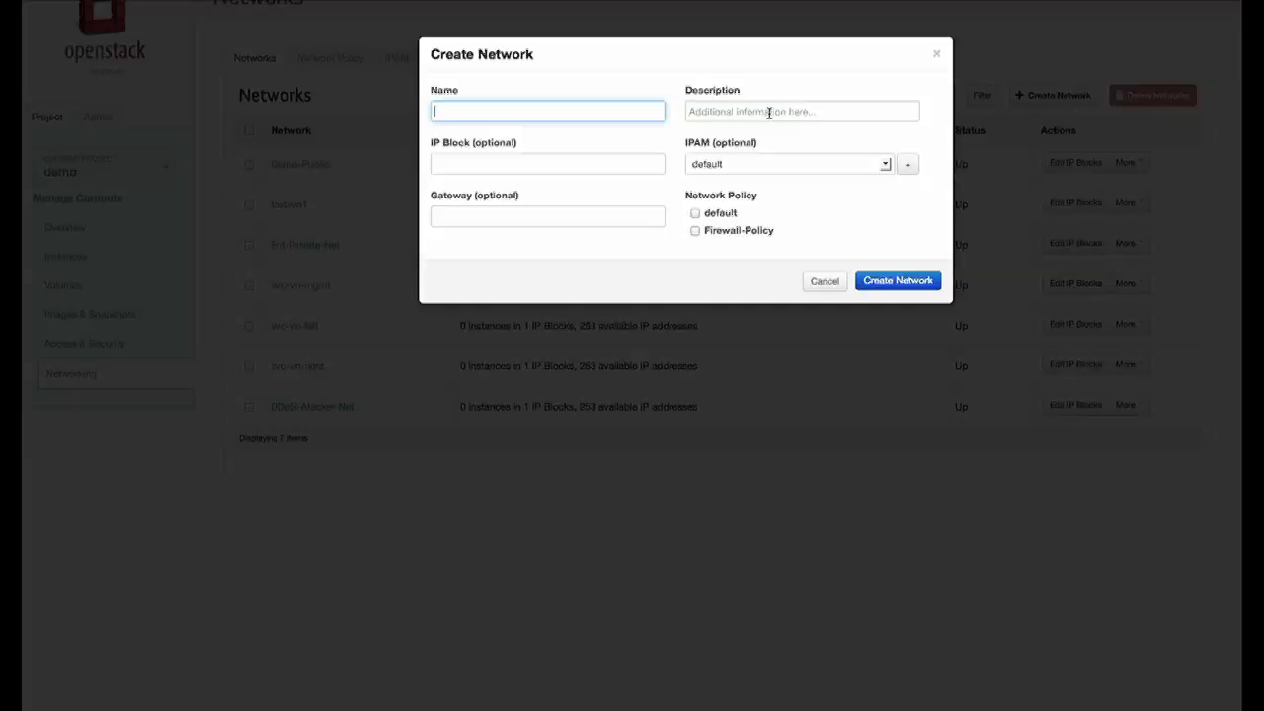
text(DDoS-Target-Net)
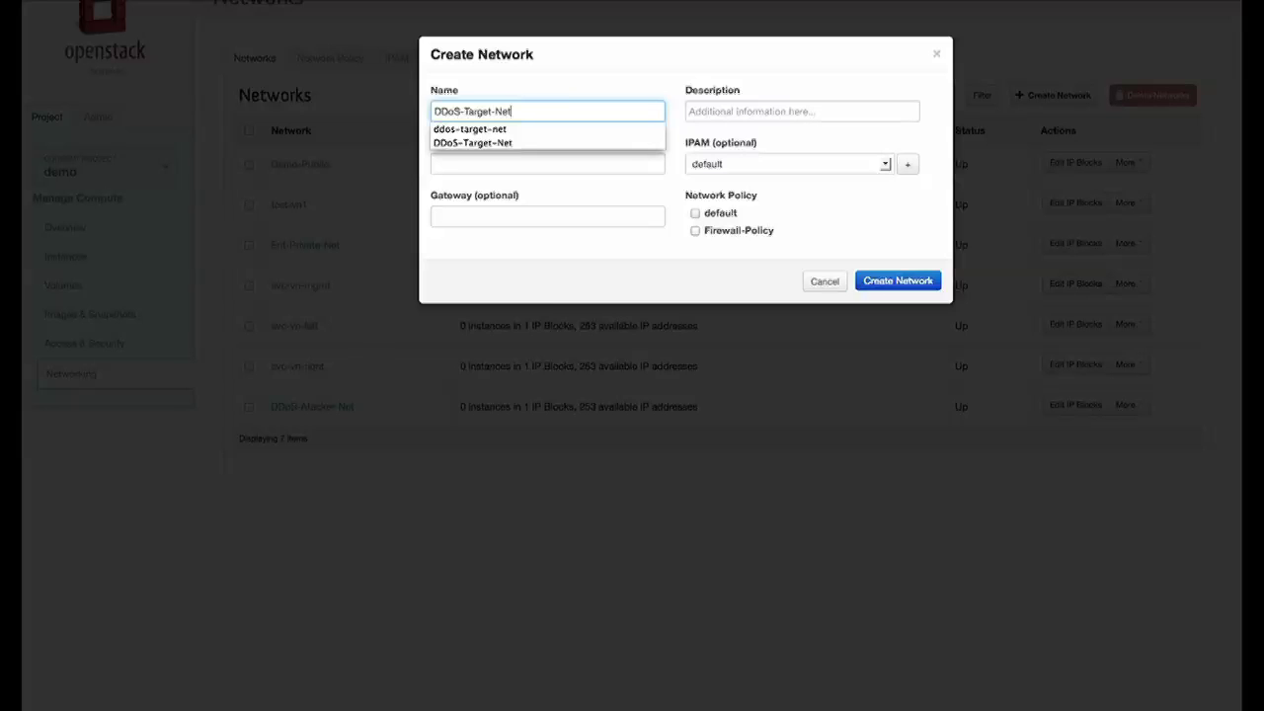
click(551, 166)
text(192.168.101)
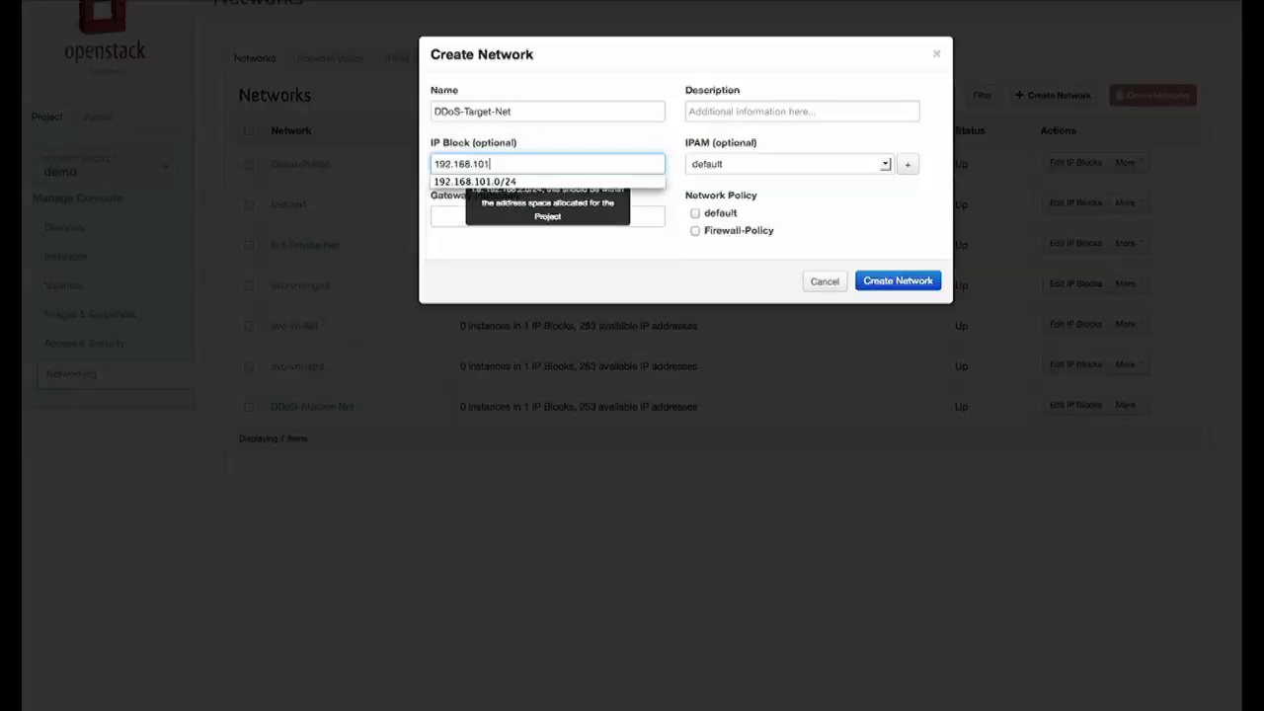
text(.0/24)
click(714, 233)
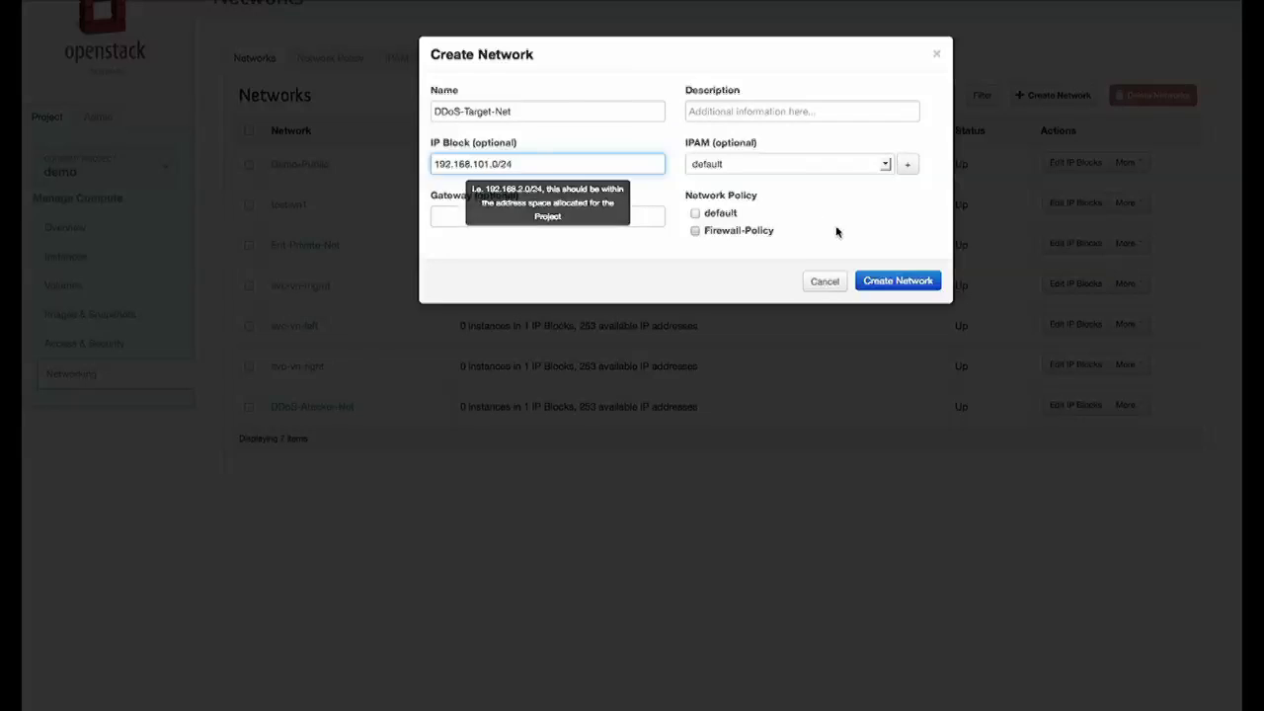
click(883, 283)
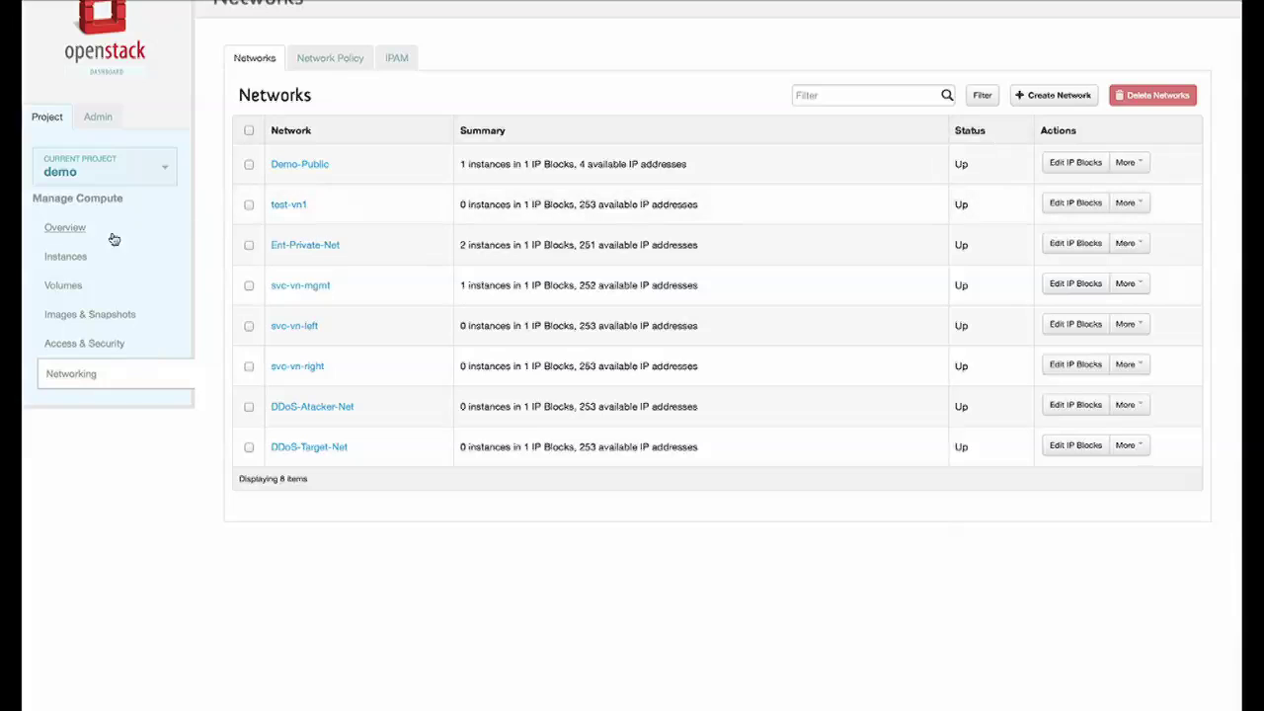
click(66, 257)
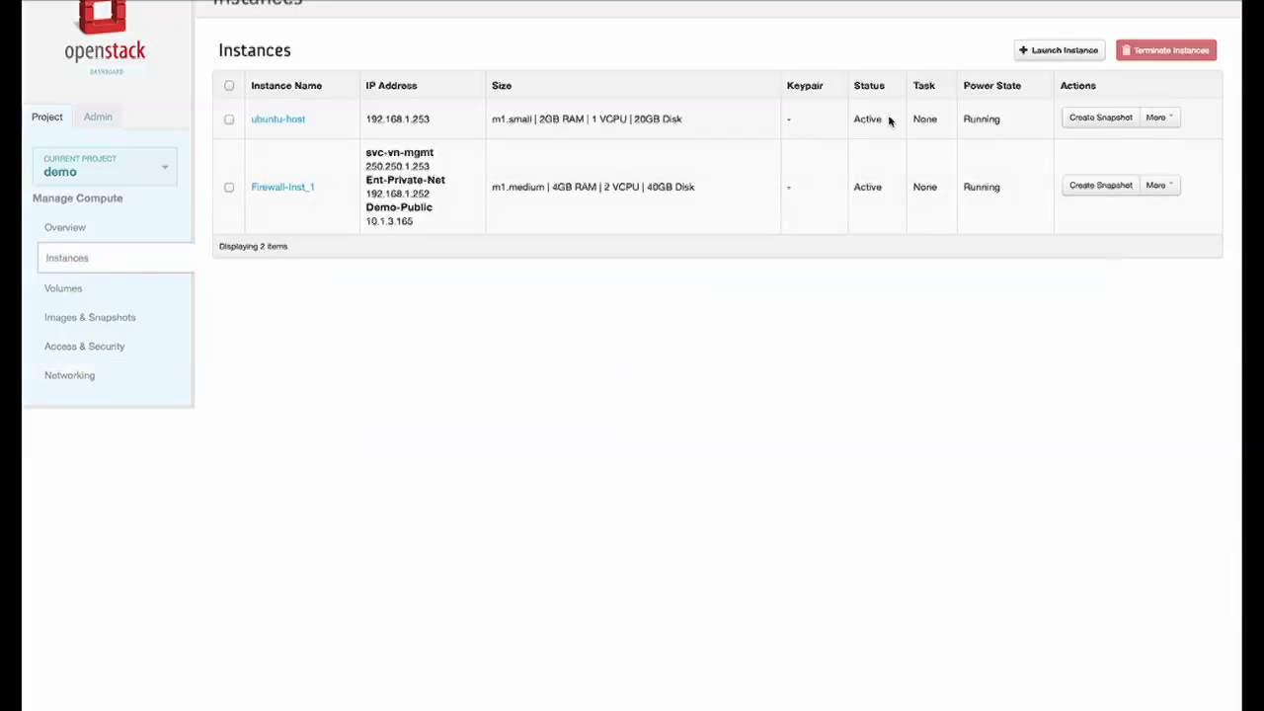
- Start a new instance from the ddos-host image named DDoS-Attacker-VM
click(1033, 48)
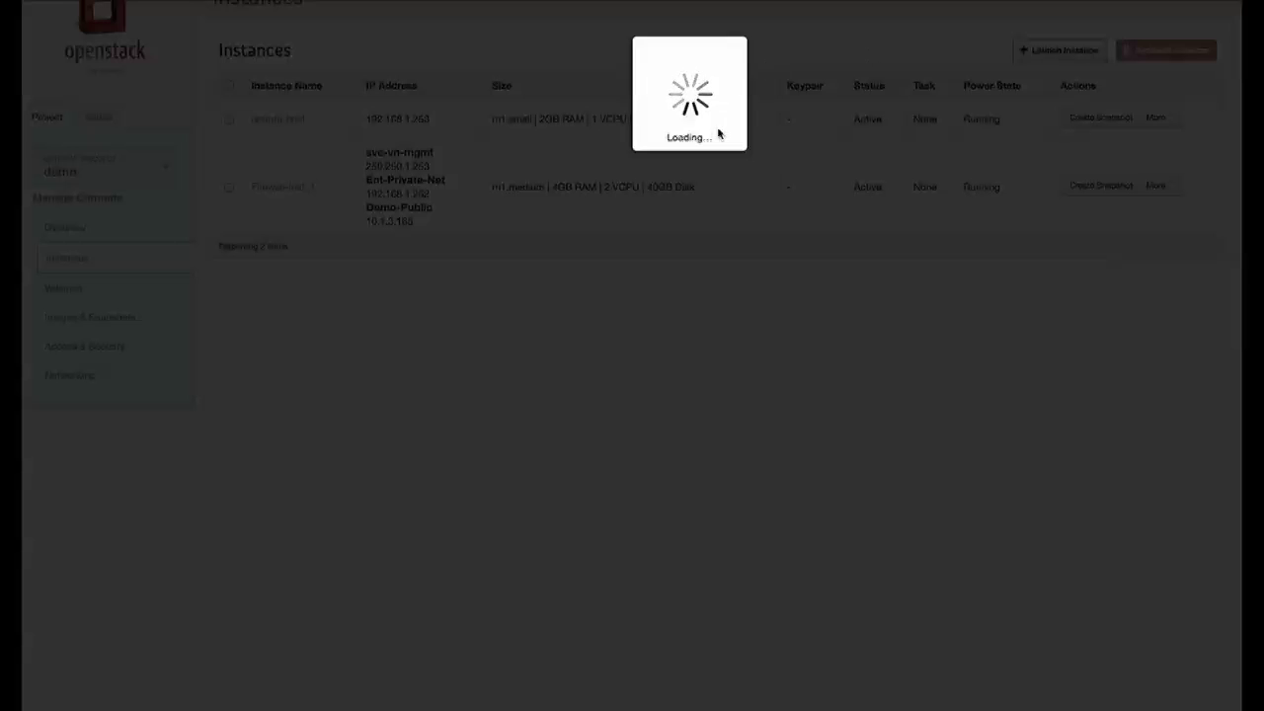
click(542, 204)
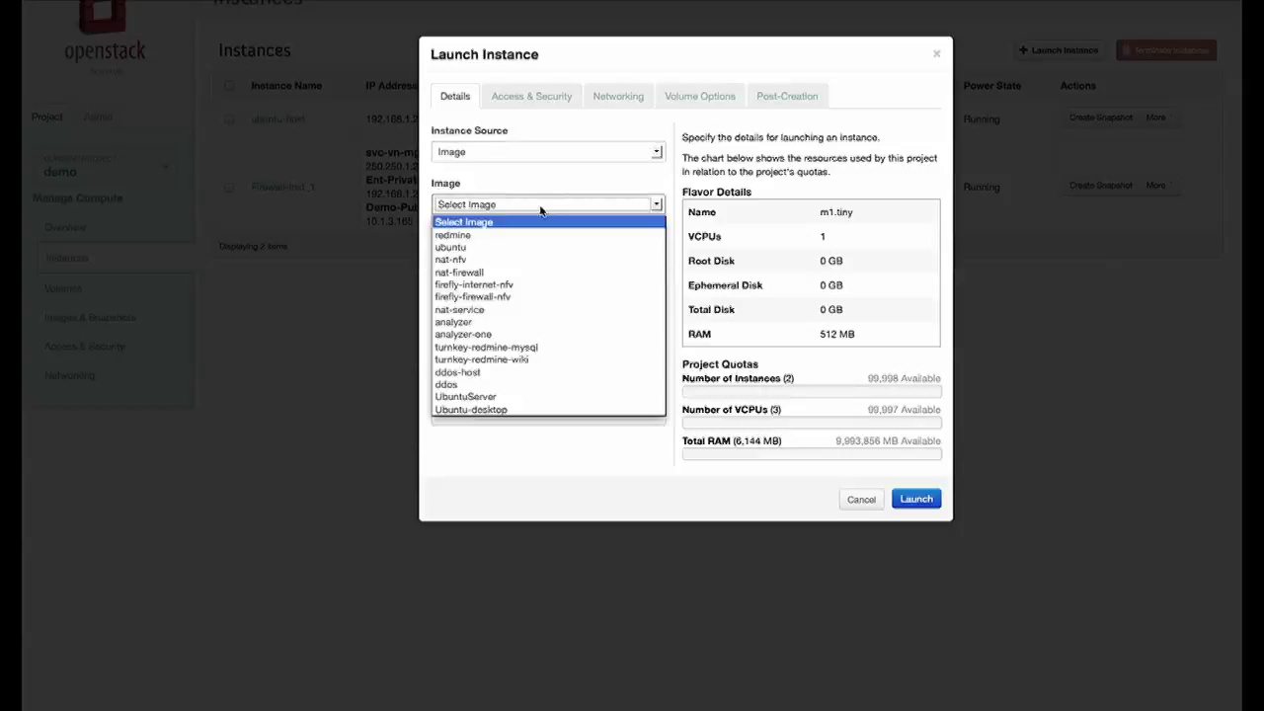
click(480, 373)
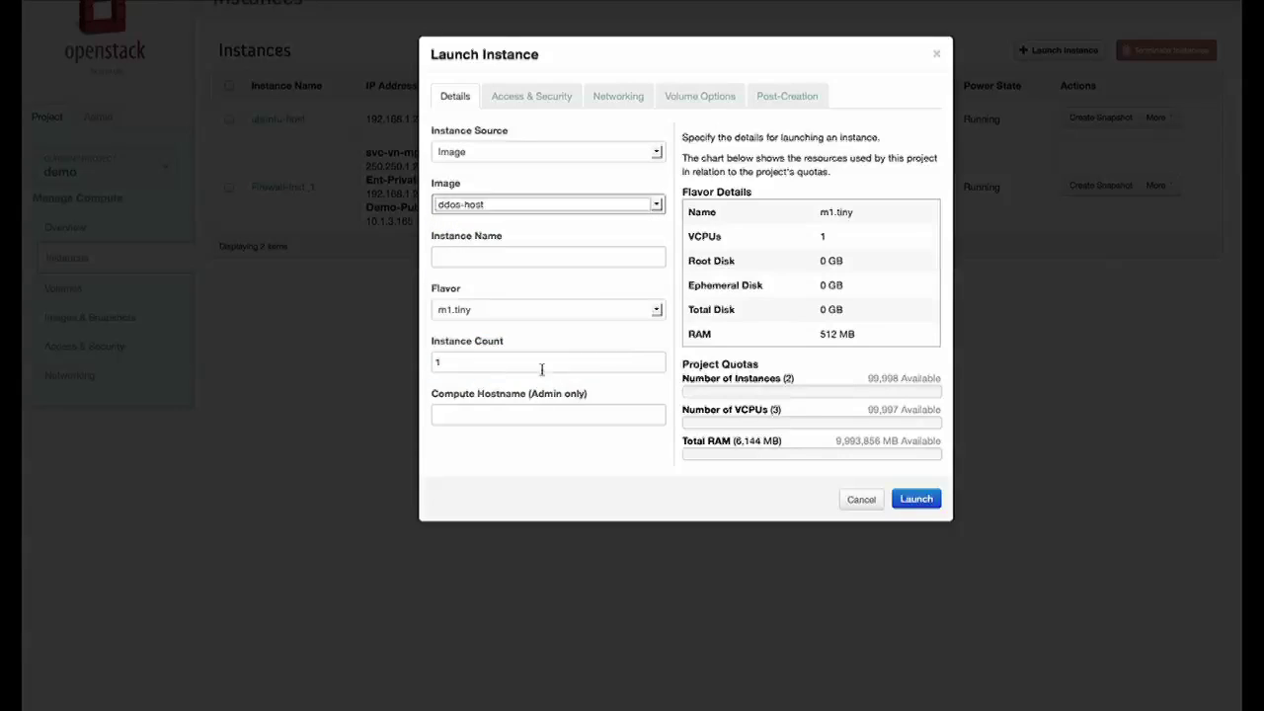
click(521, 256)
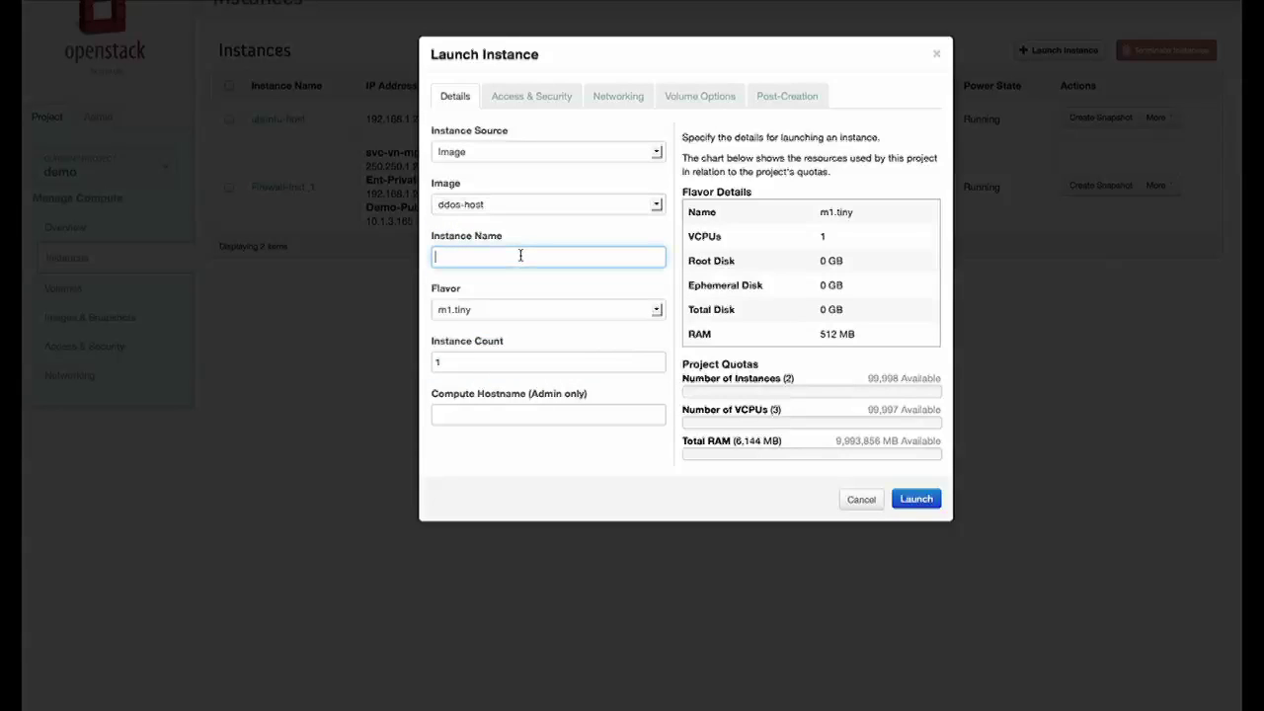
text(DDos)
key(Down)
key(Down)
key(Down)
key(Down)
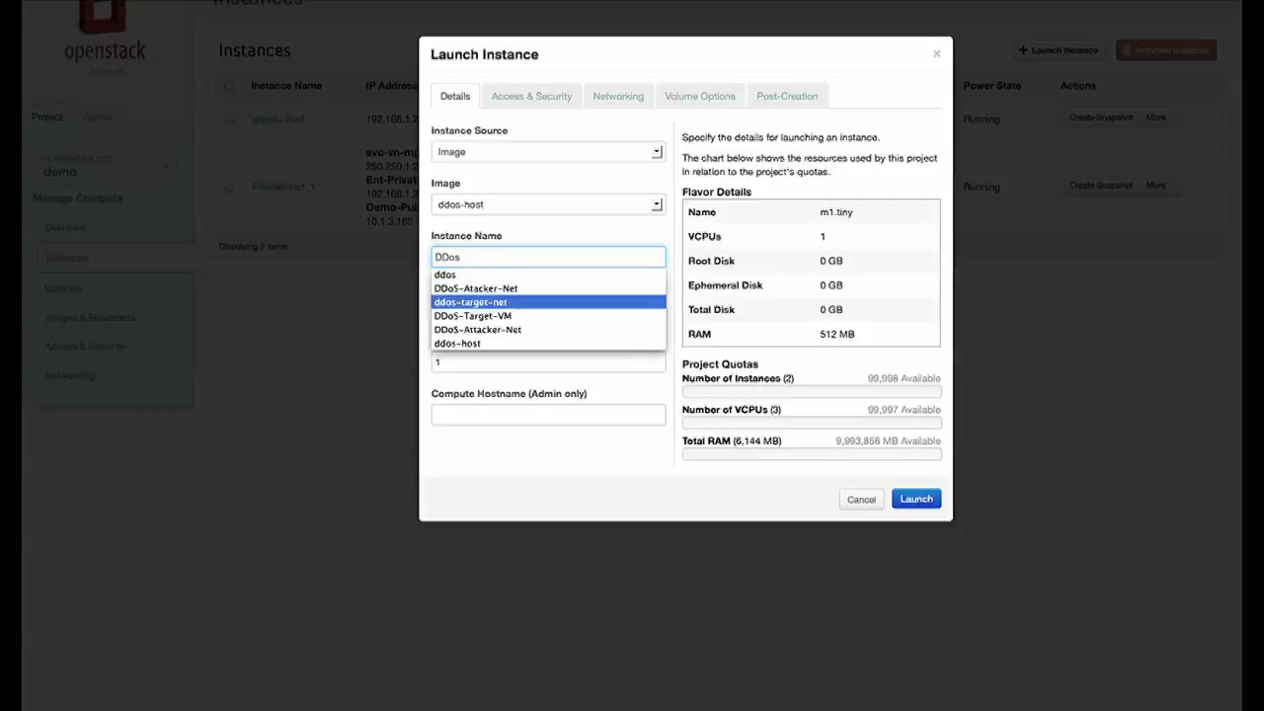
key(Down)
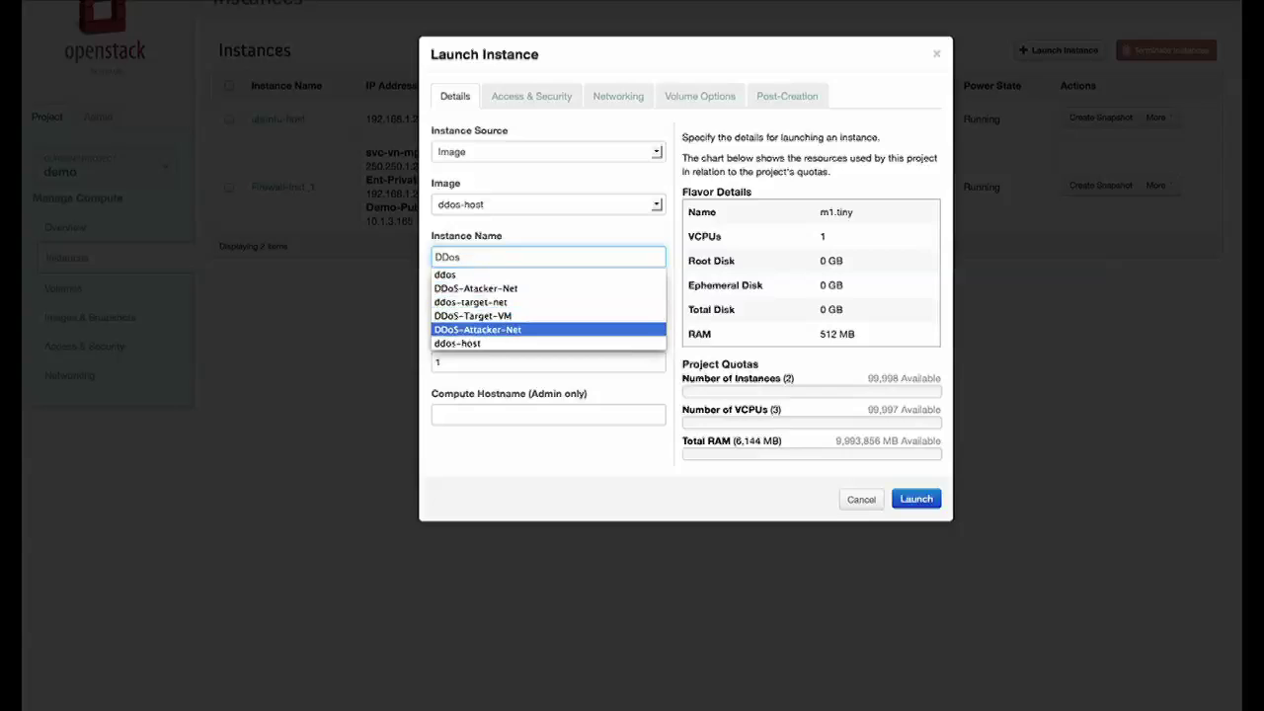
key(Return)
key(BackSpace)
key(BackSpace)
key(BackSpace)
text(VM)
- Give it the m1.small flavor, attach DDoS-Atacker-Net, and launch it
click(543, 313)
click(514, 344)
click(624, 103)
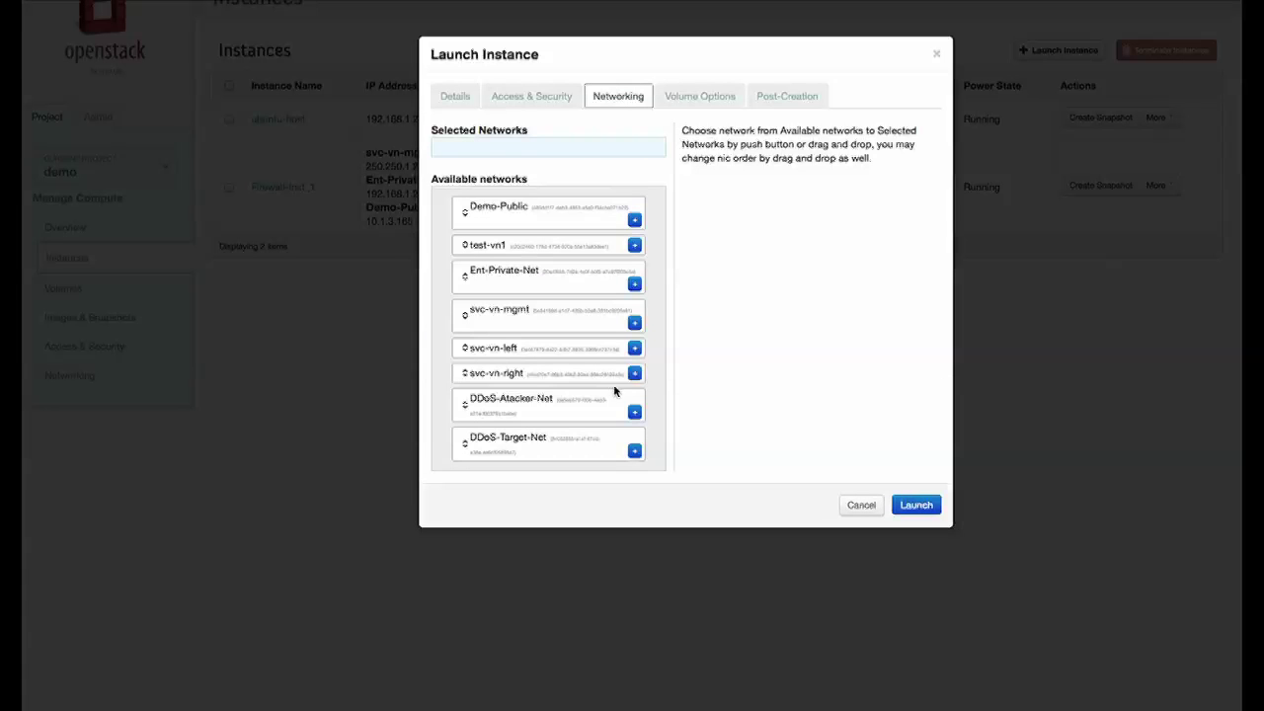
click(635, 412)
click(916, 502)
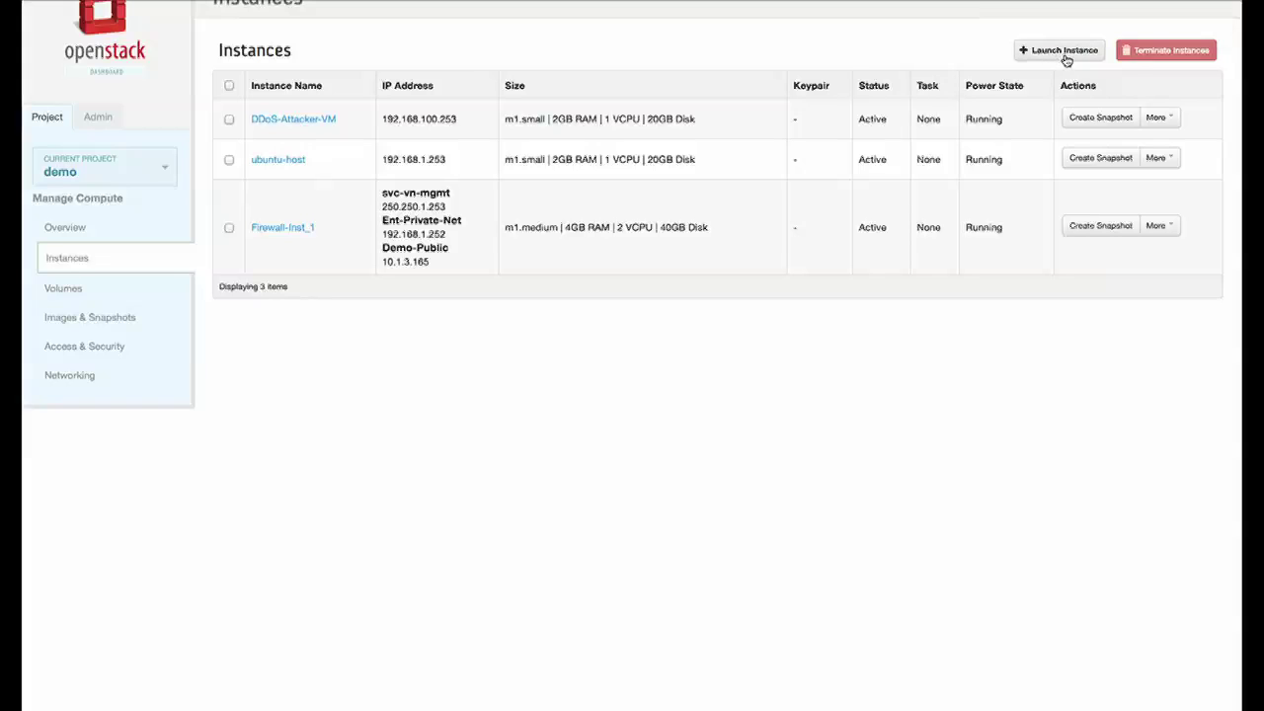
click(1027, 54)
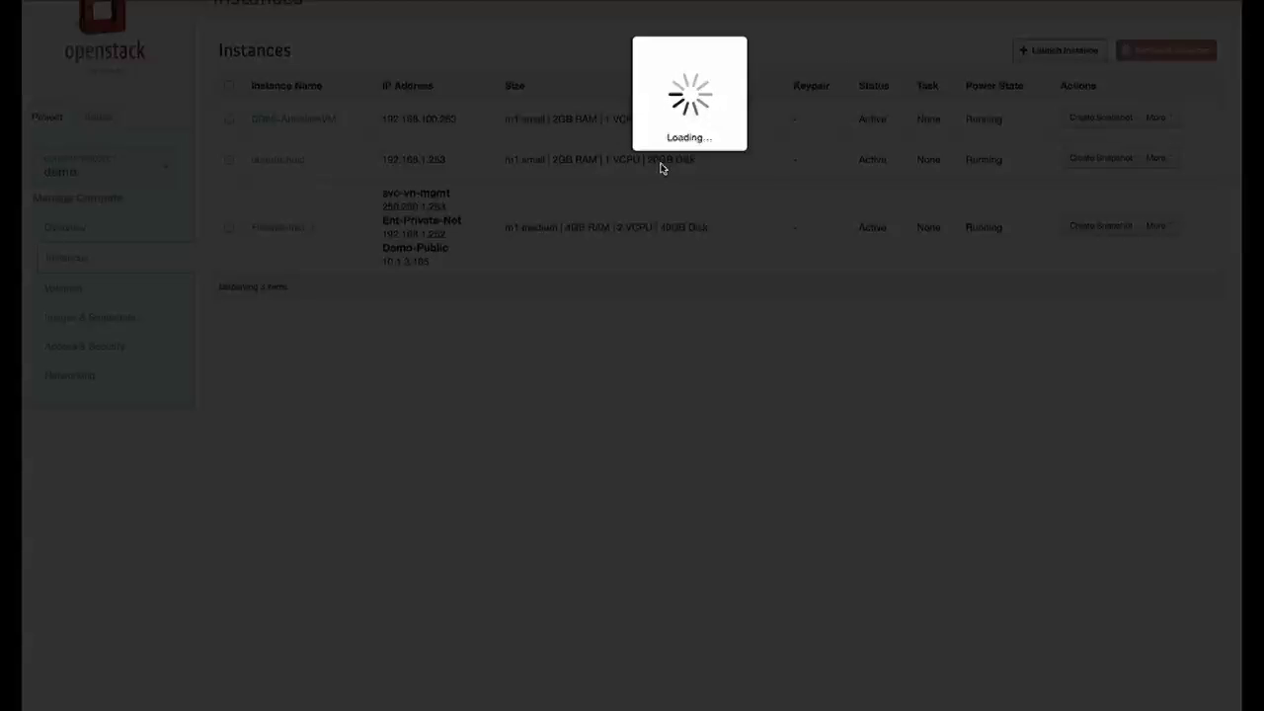
- Choose the ddos-host image and name the instance Ddos-Target-VM
click(638, 205)
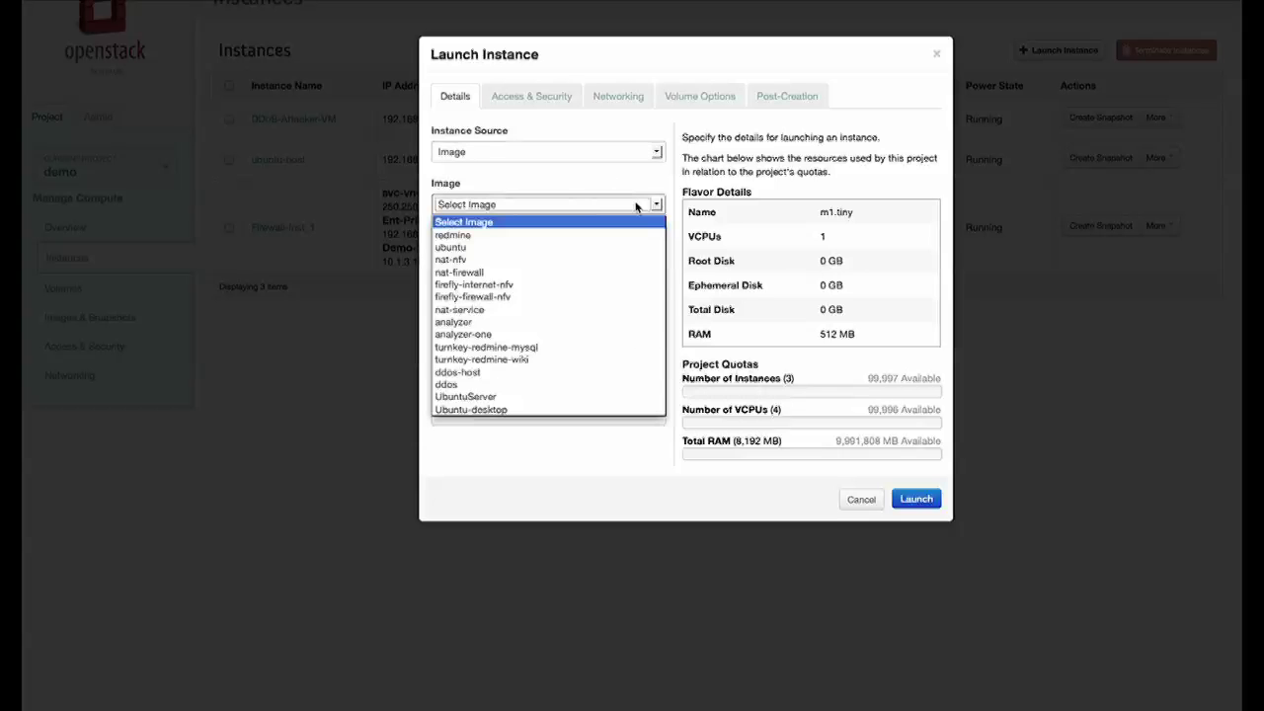
click(484, 373)
click(516, 261)
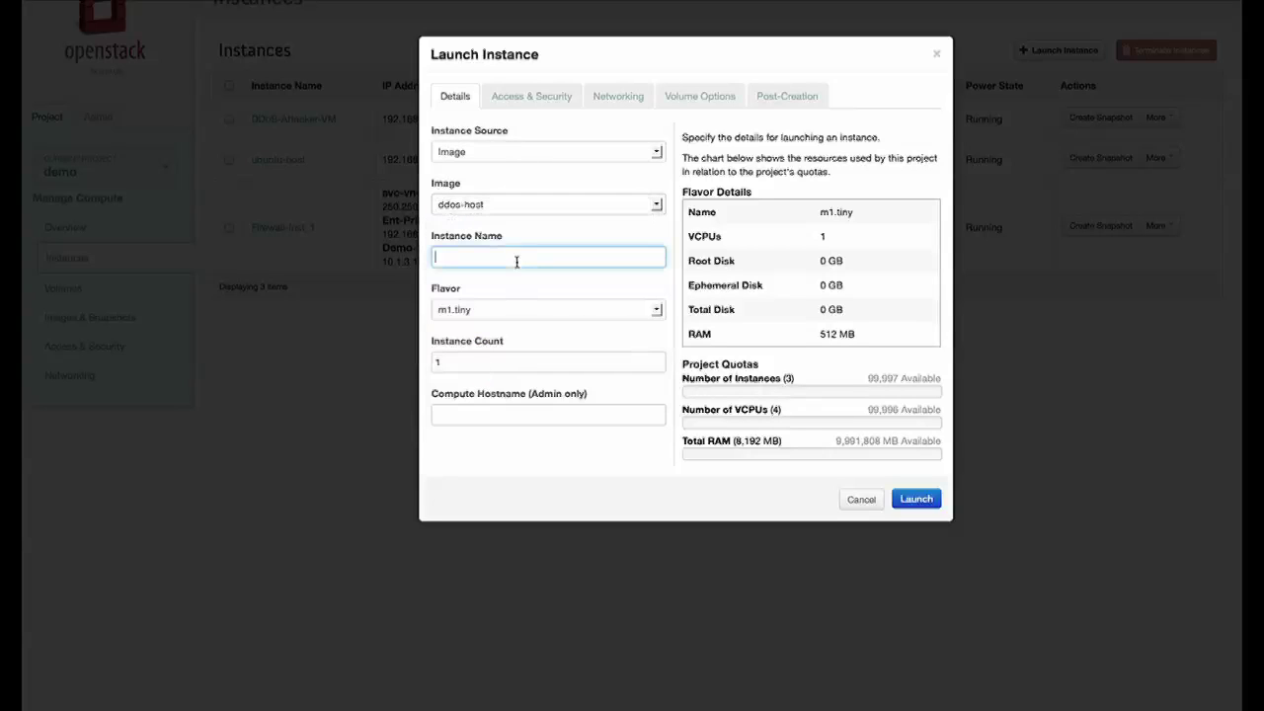
text(D)
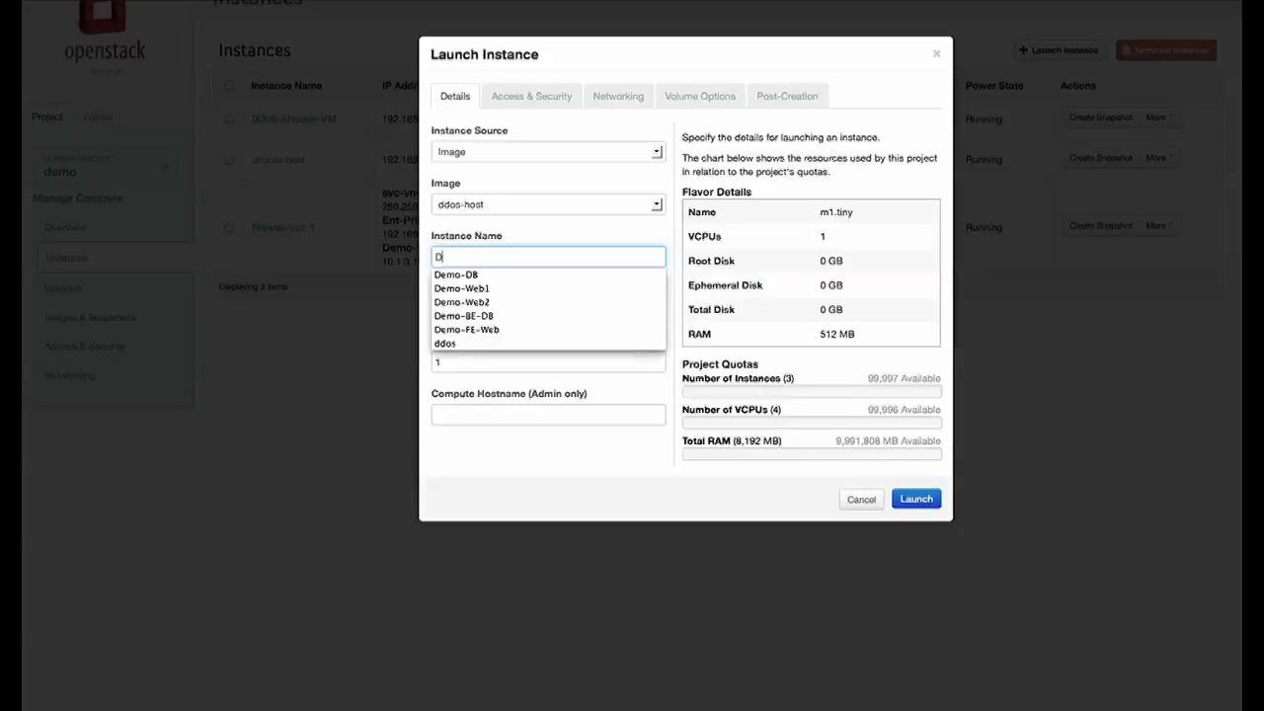
text(dos-)
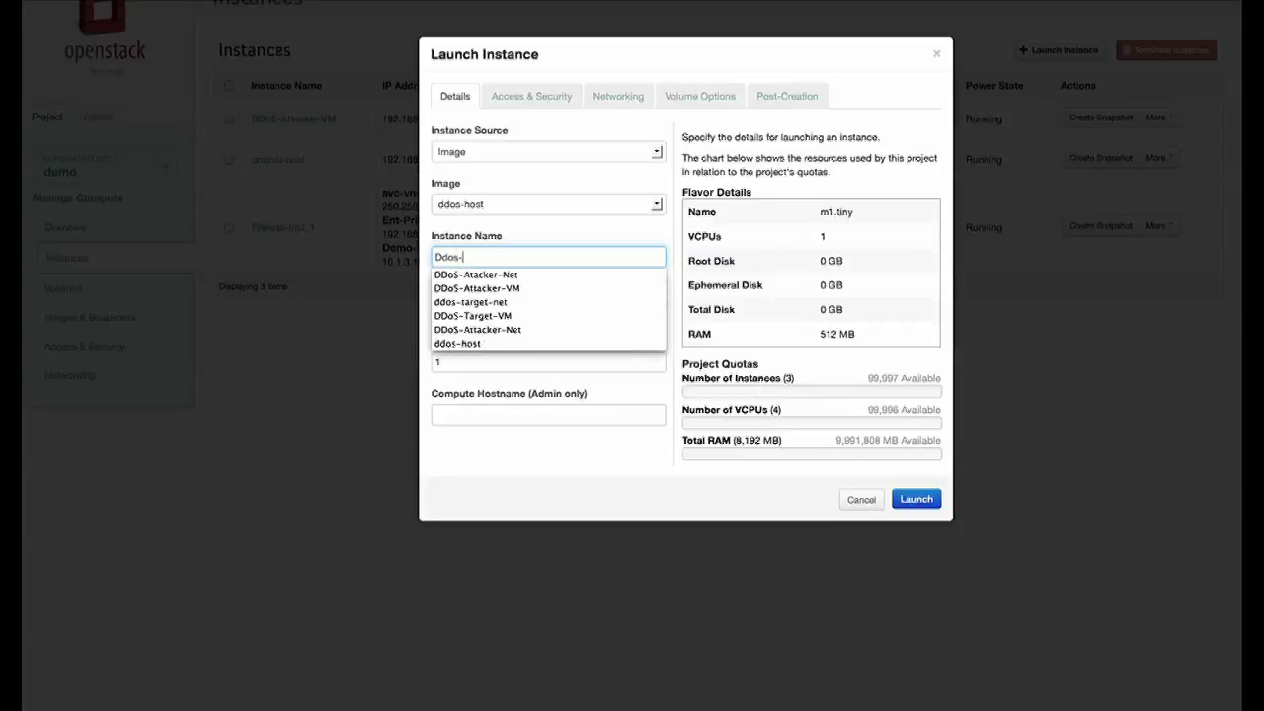
text(Target-VM)
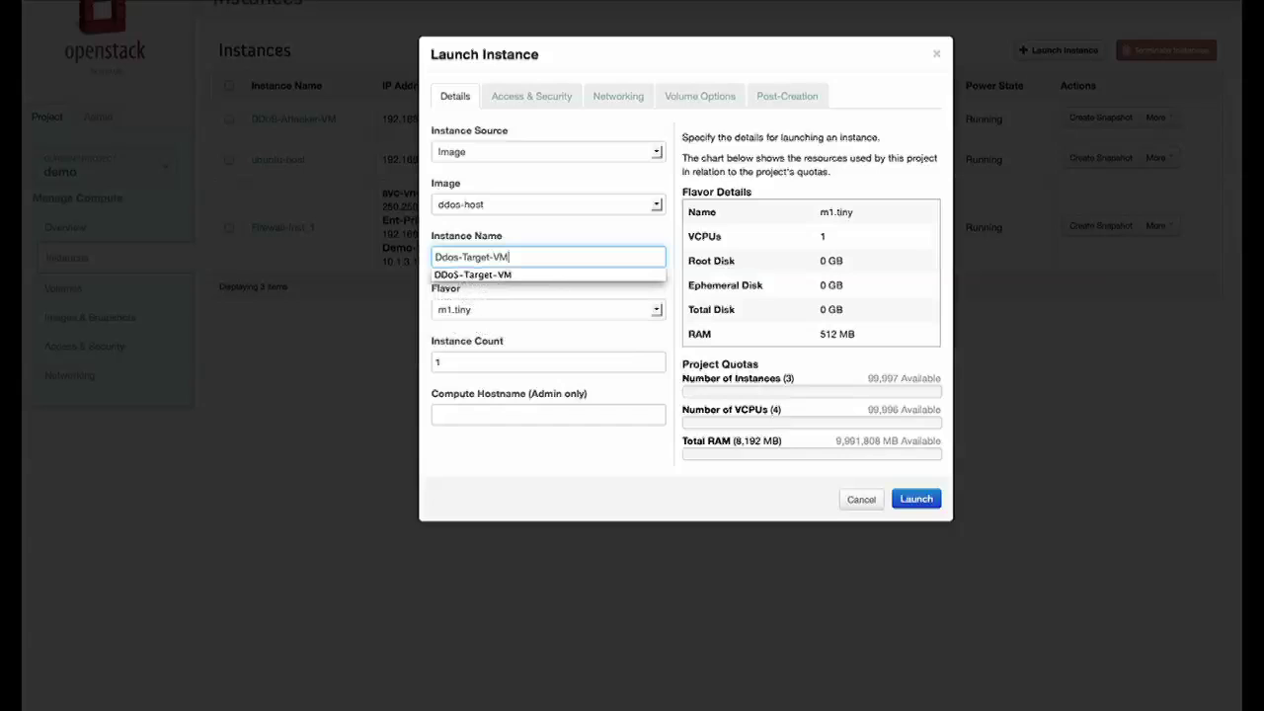
key(Down)
click(572, 313)
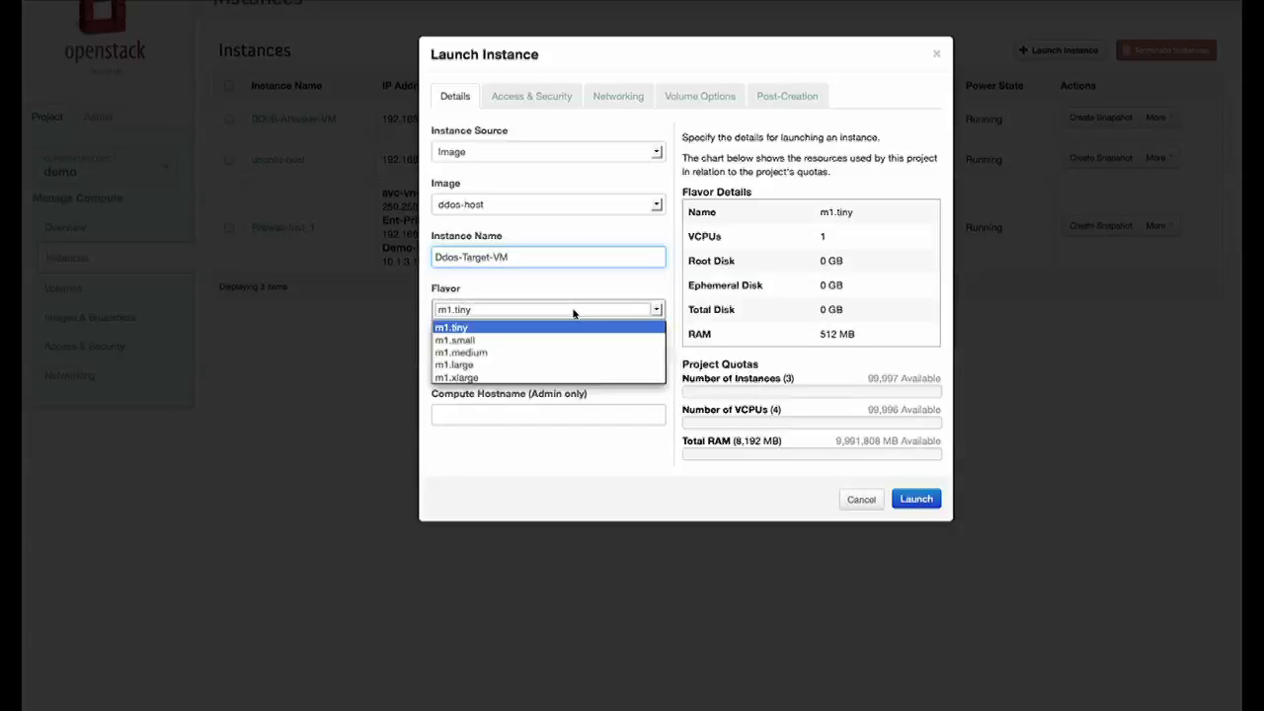
- Set the flavor to m1.small, attach DDoS-Target-Net, and launch the instance
click(606, 99)
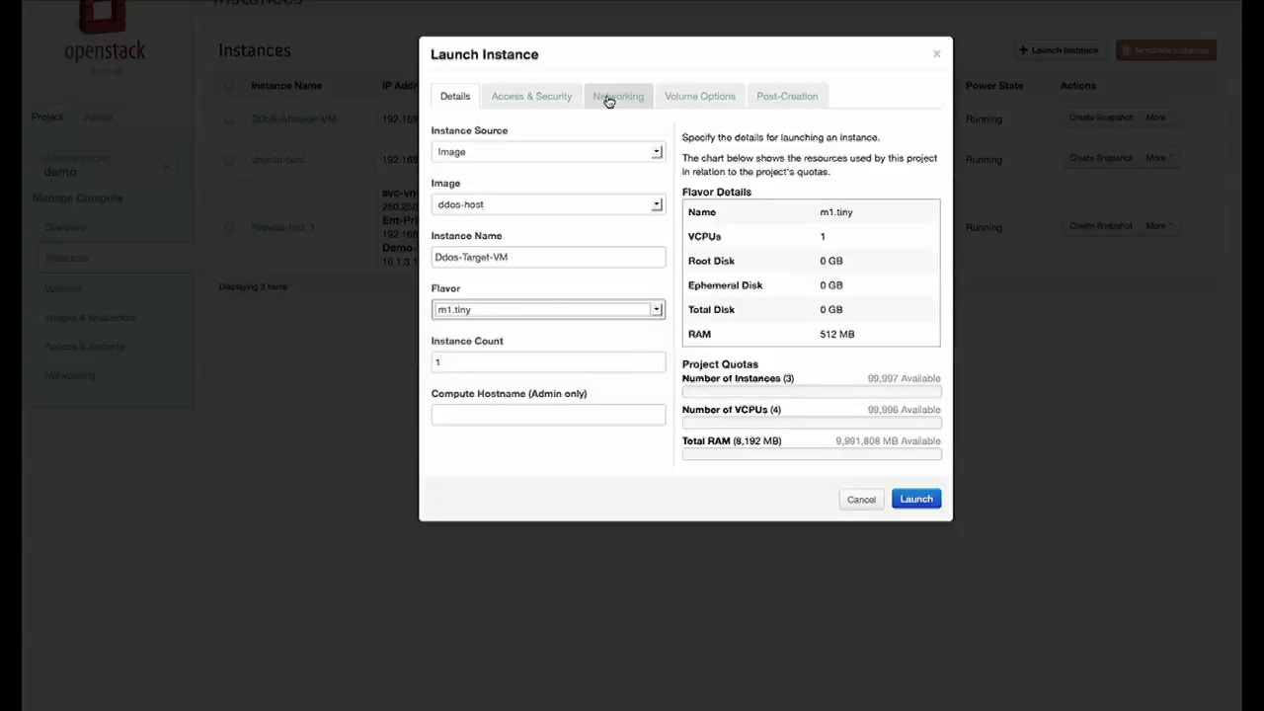
click(550, 307)
click(530, 340)
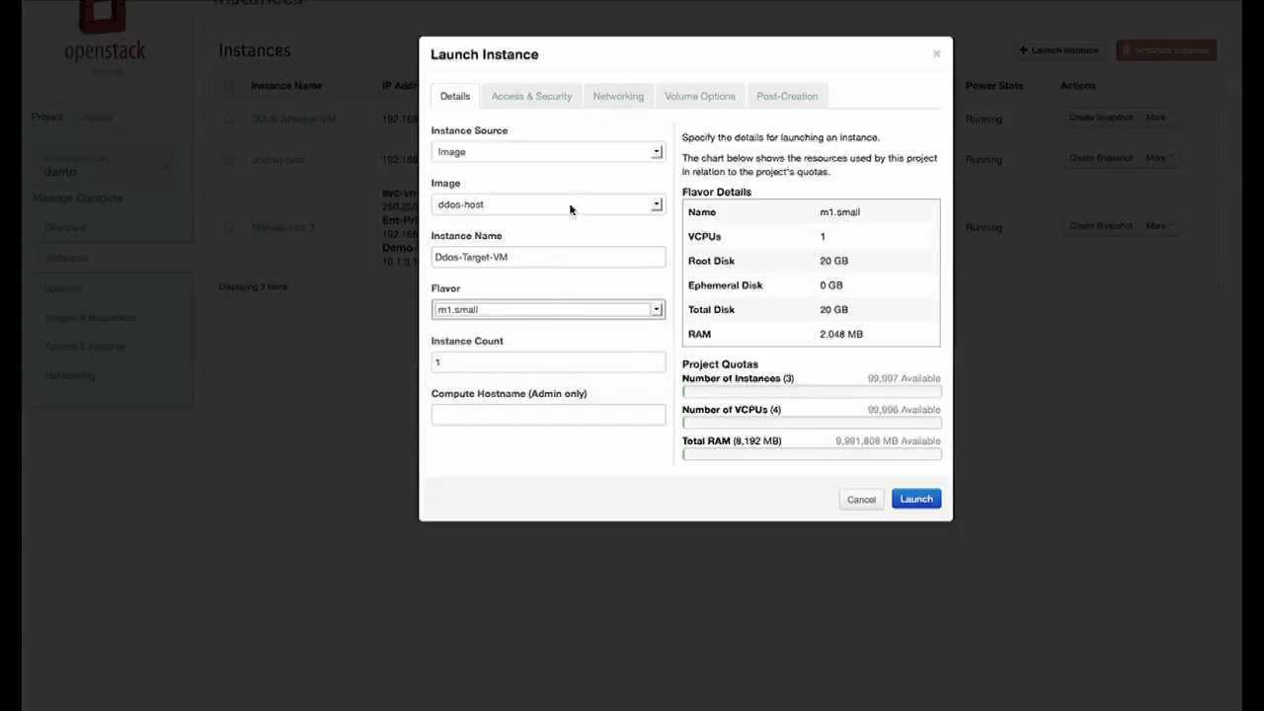
click(609, 99)
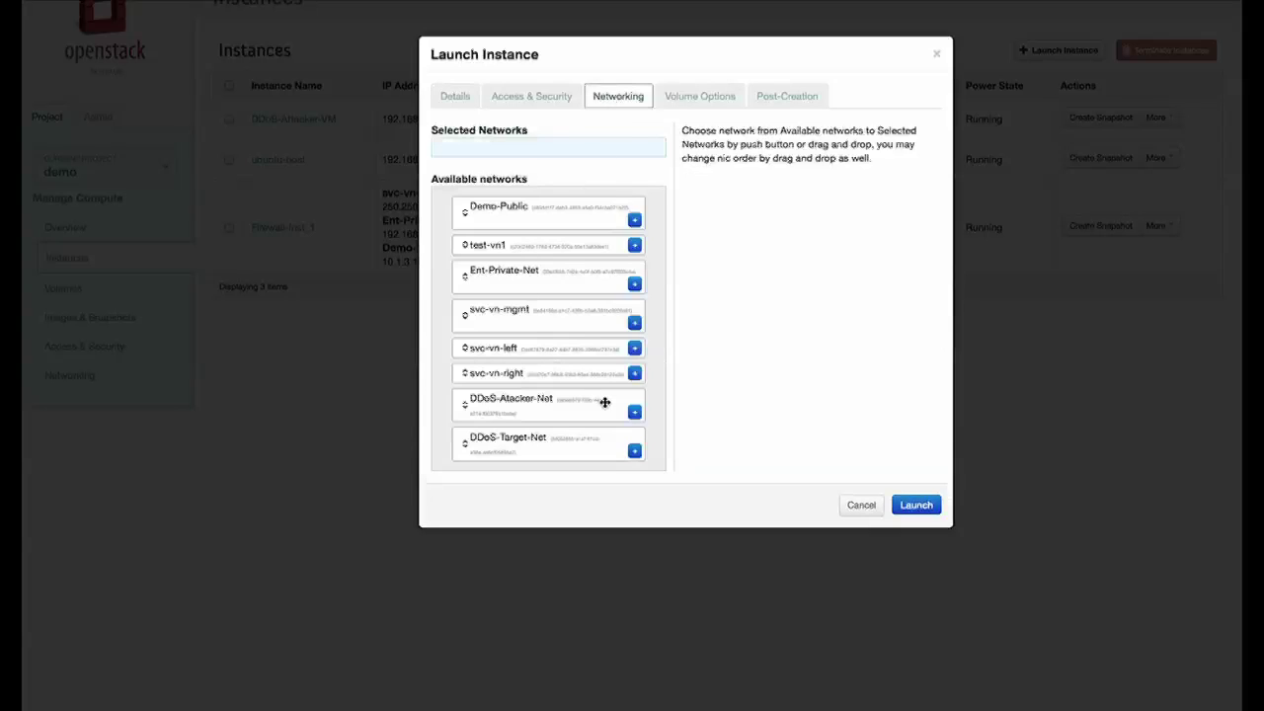
click(634, 451)
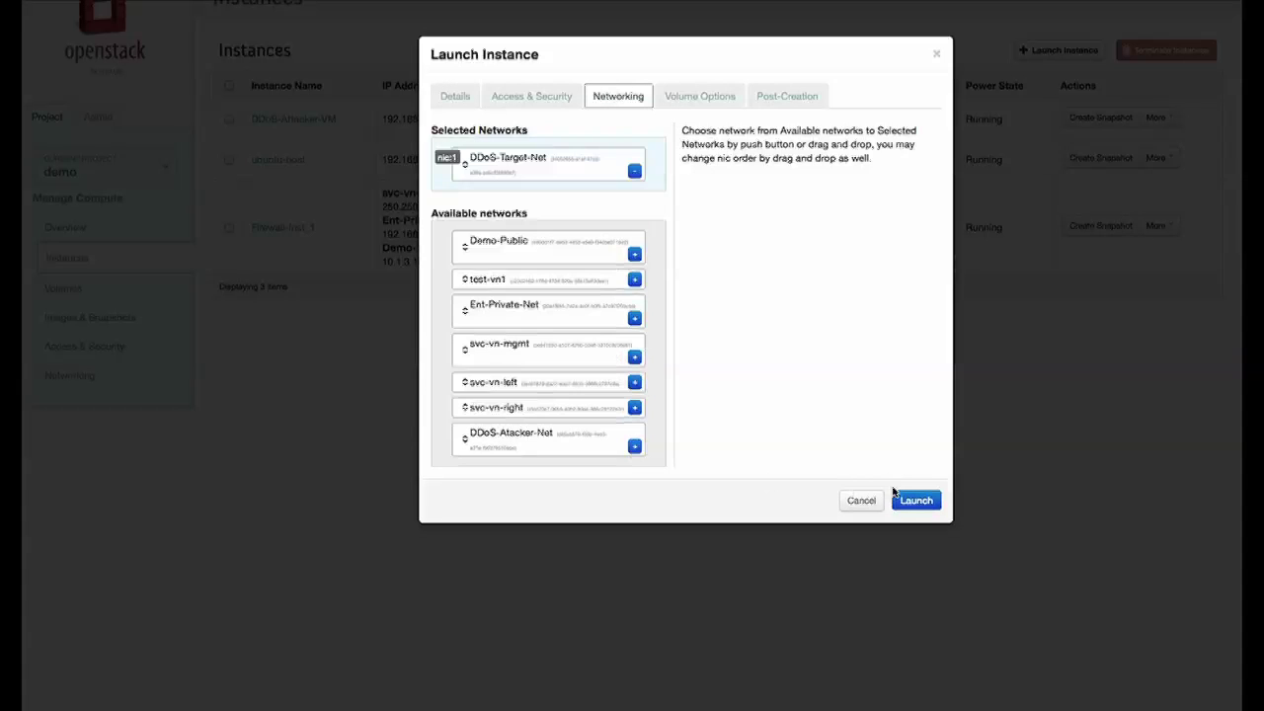
click(916, 505)
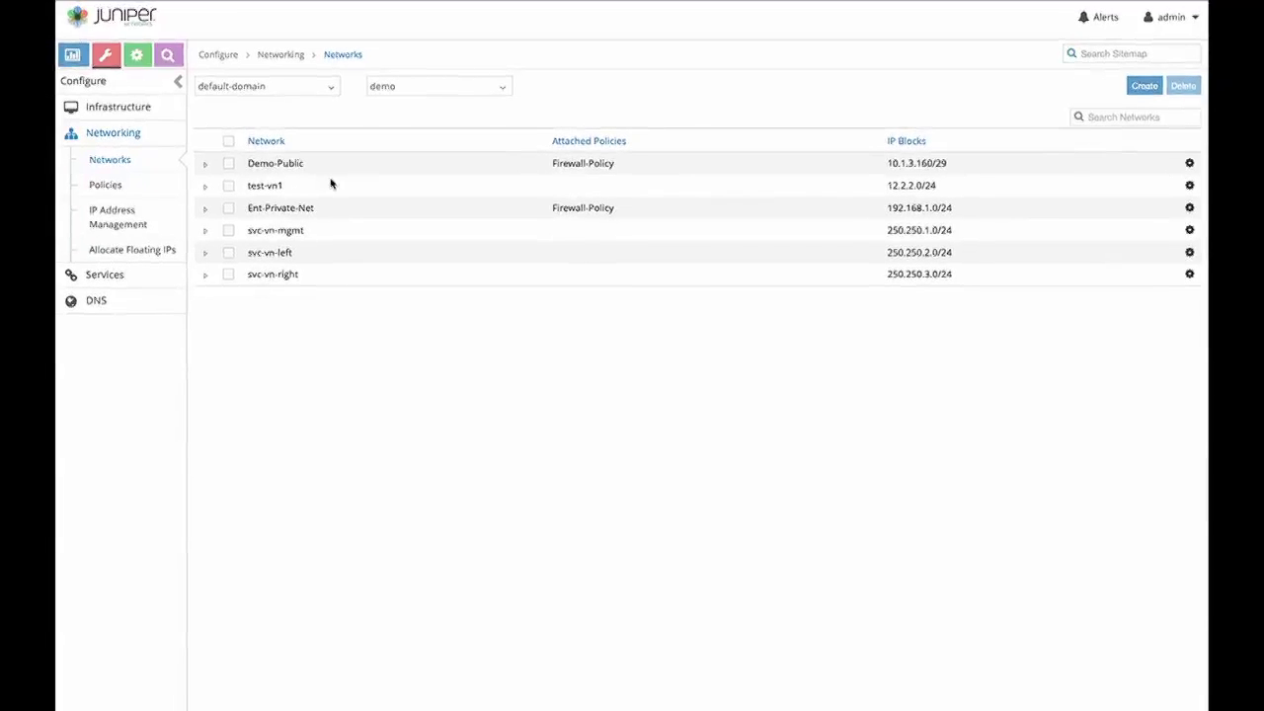
- Under Services > Service Templates, start a new template named DDoS-Svc-Template
click(118, 276)
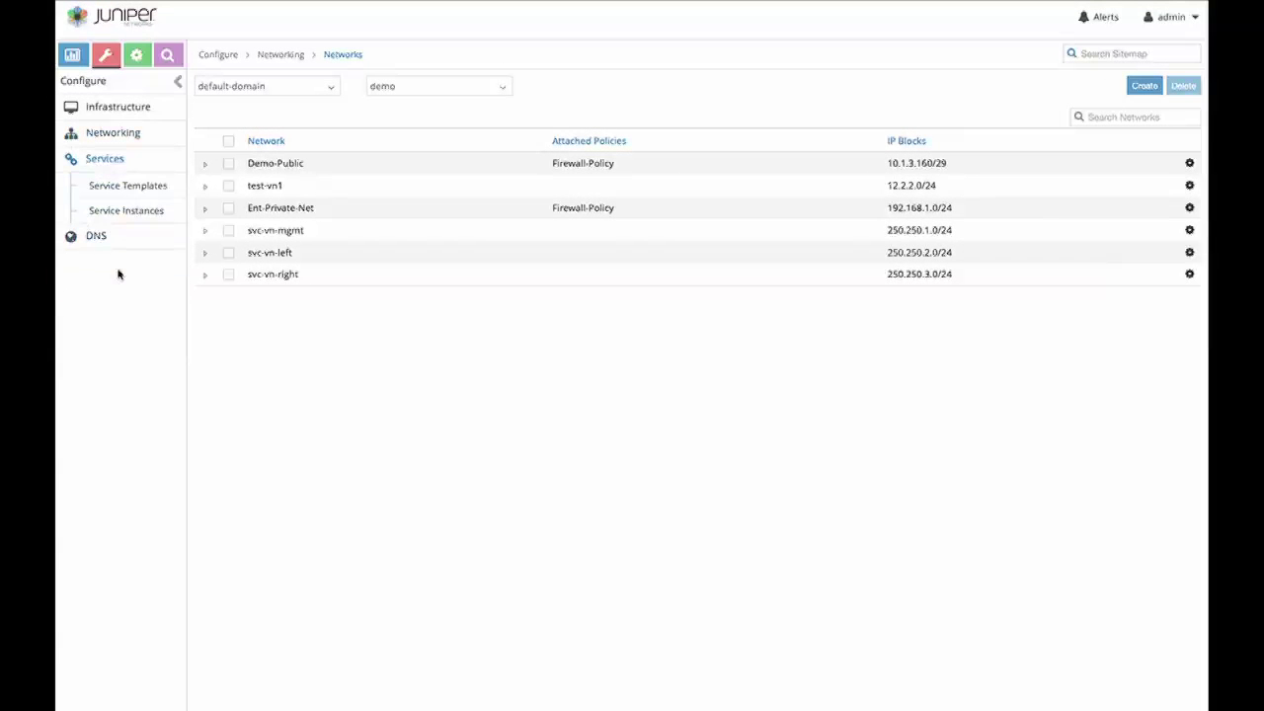
right_click(124, 192)
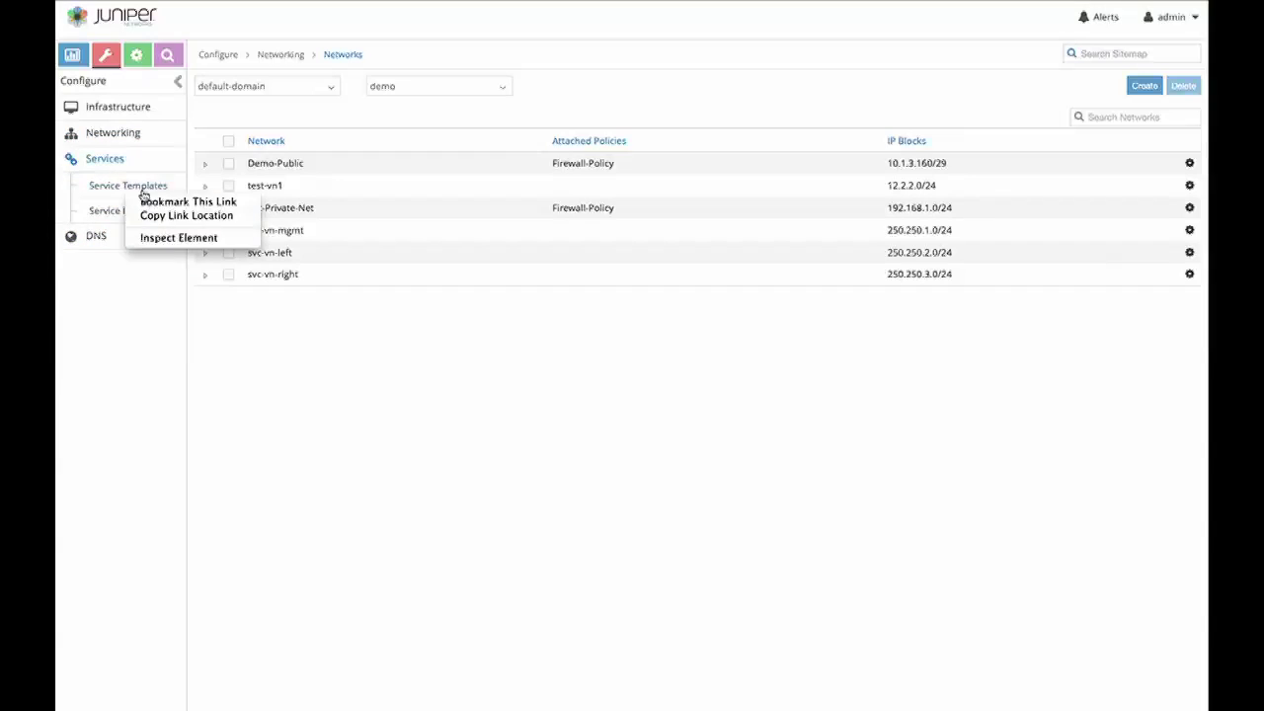
key(Escape)
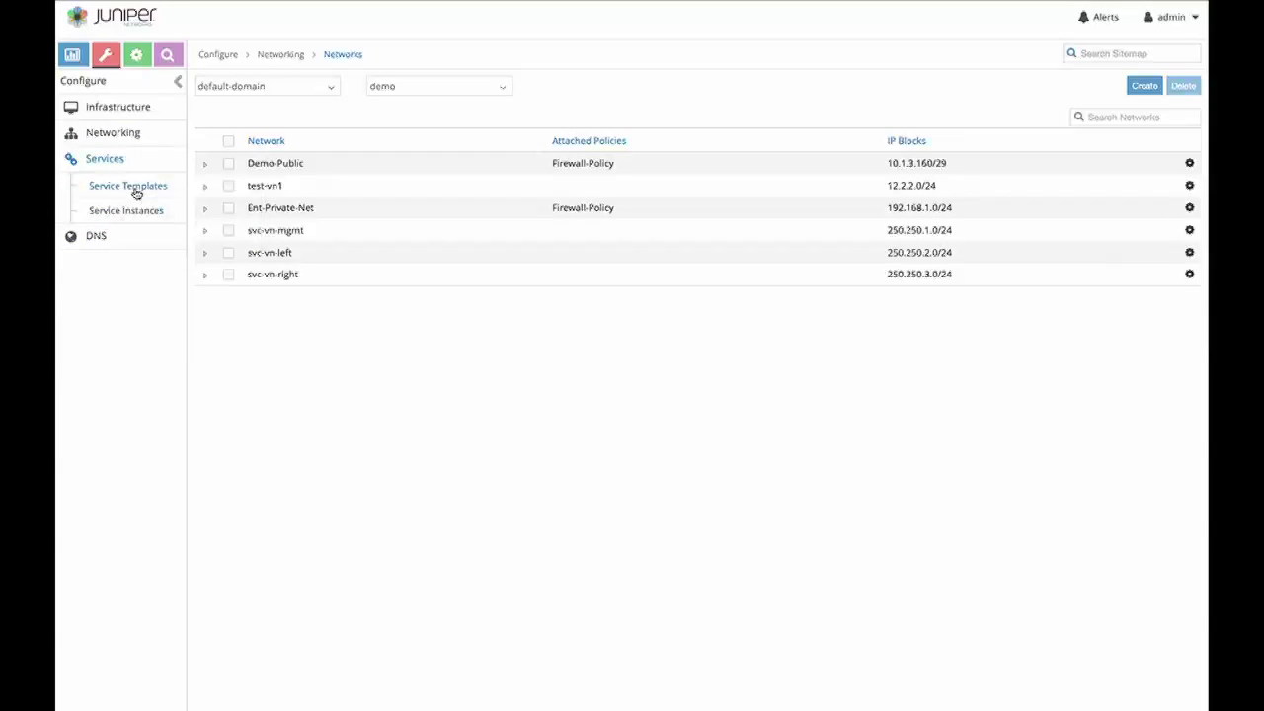
click(129, 188)
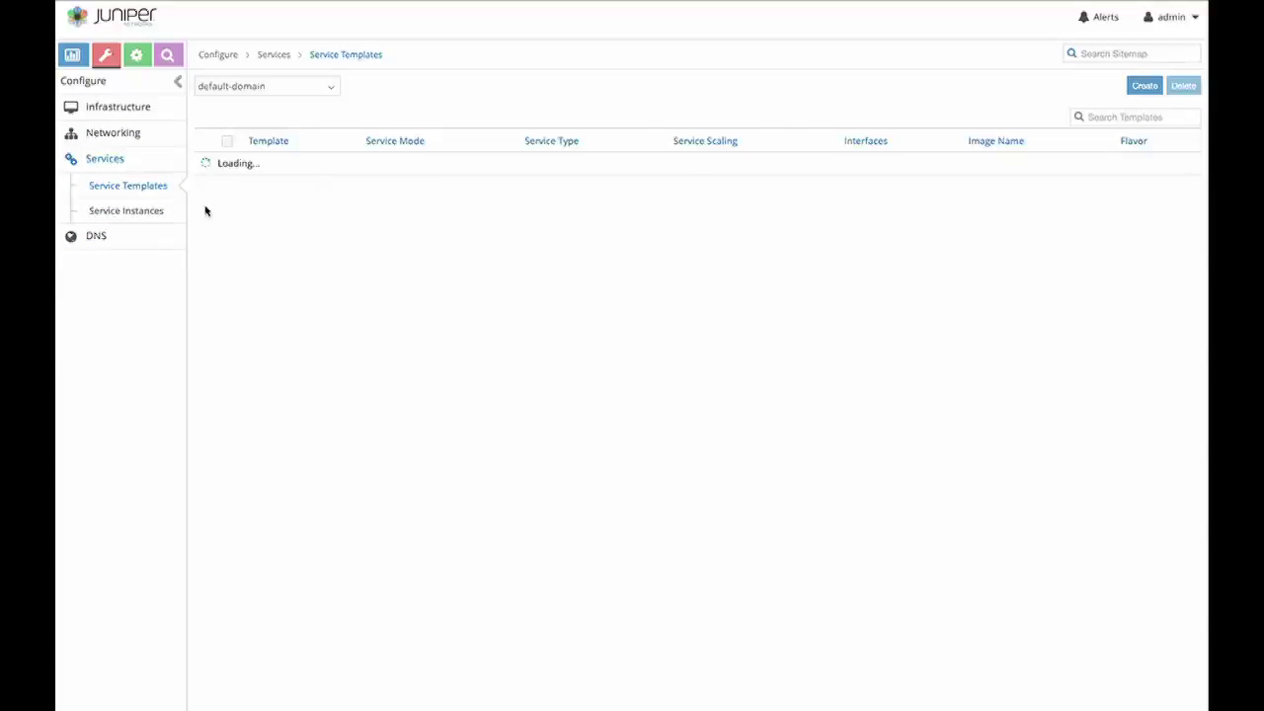
click(1147, 86)
text(DDoS-Svc-Template)
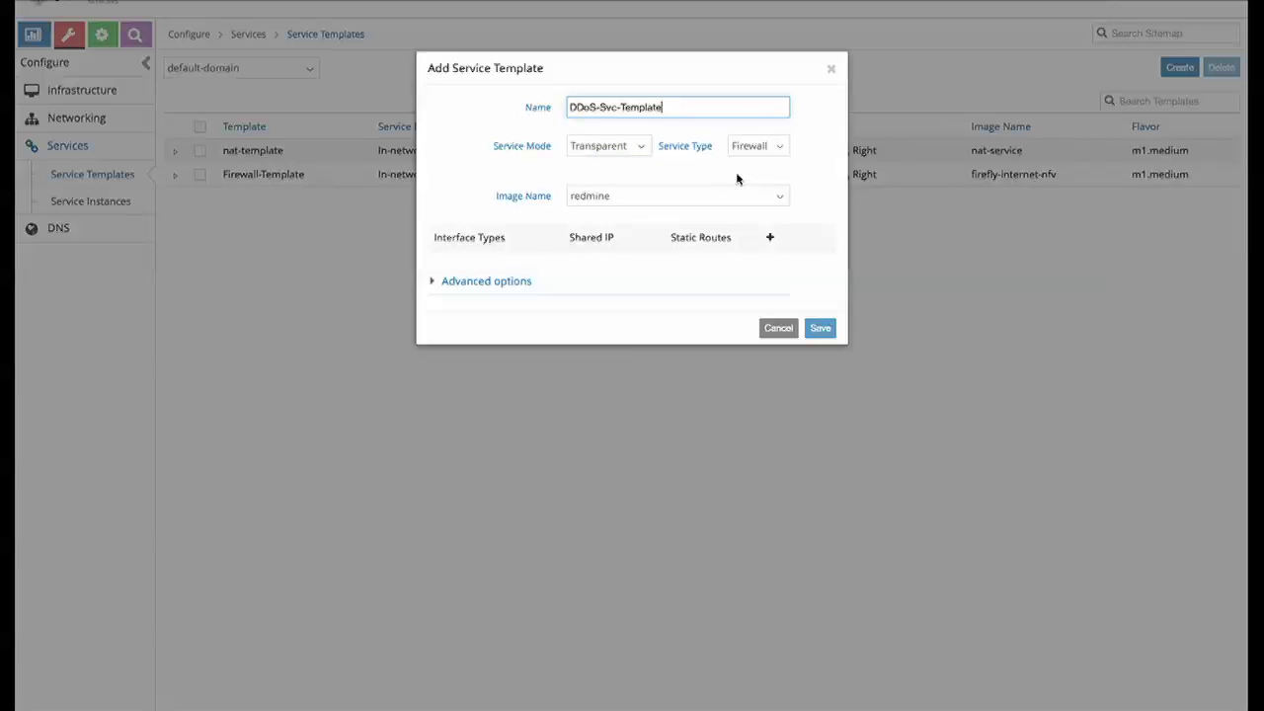
- Select the ddos image and add Management, Left and Right interfaces
click(665, 199)
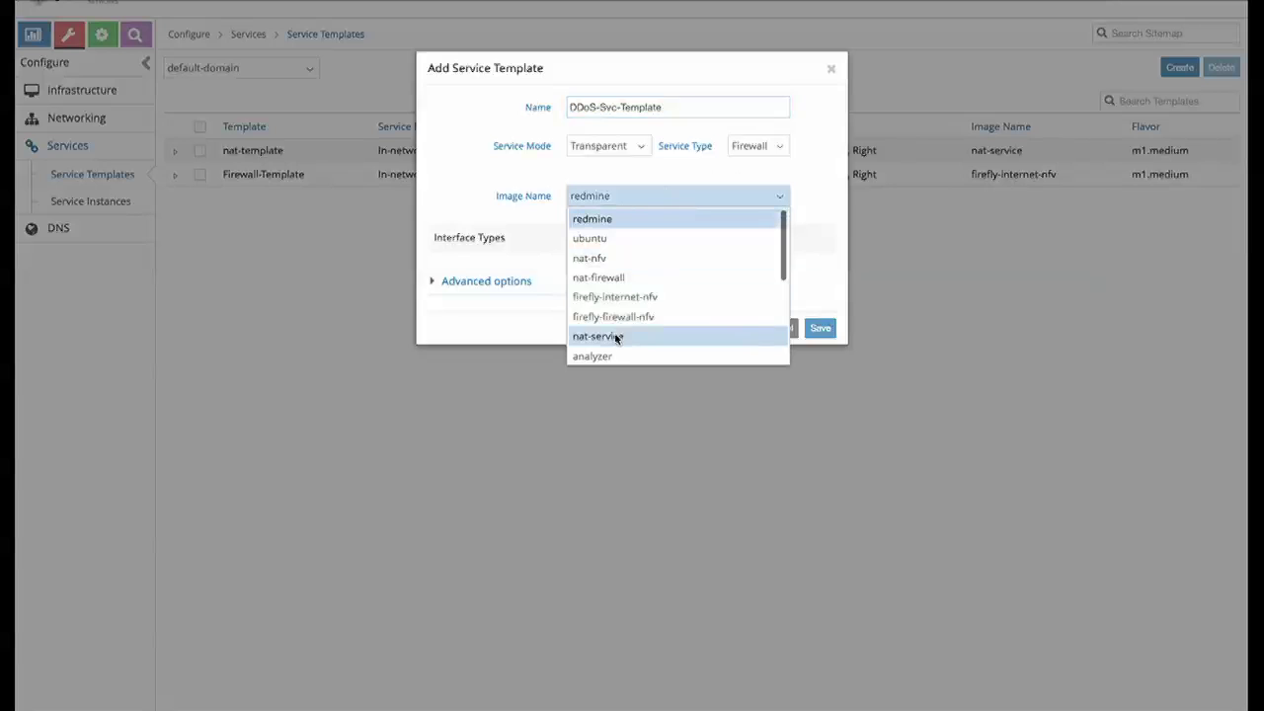
drag(783, 260, 782, 346)
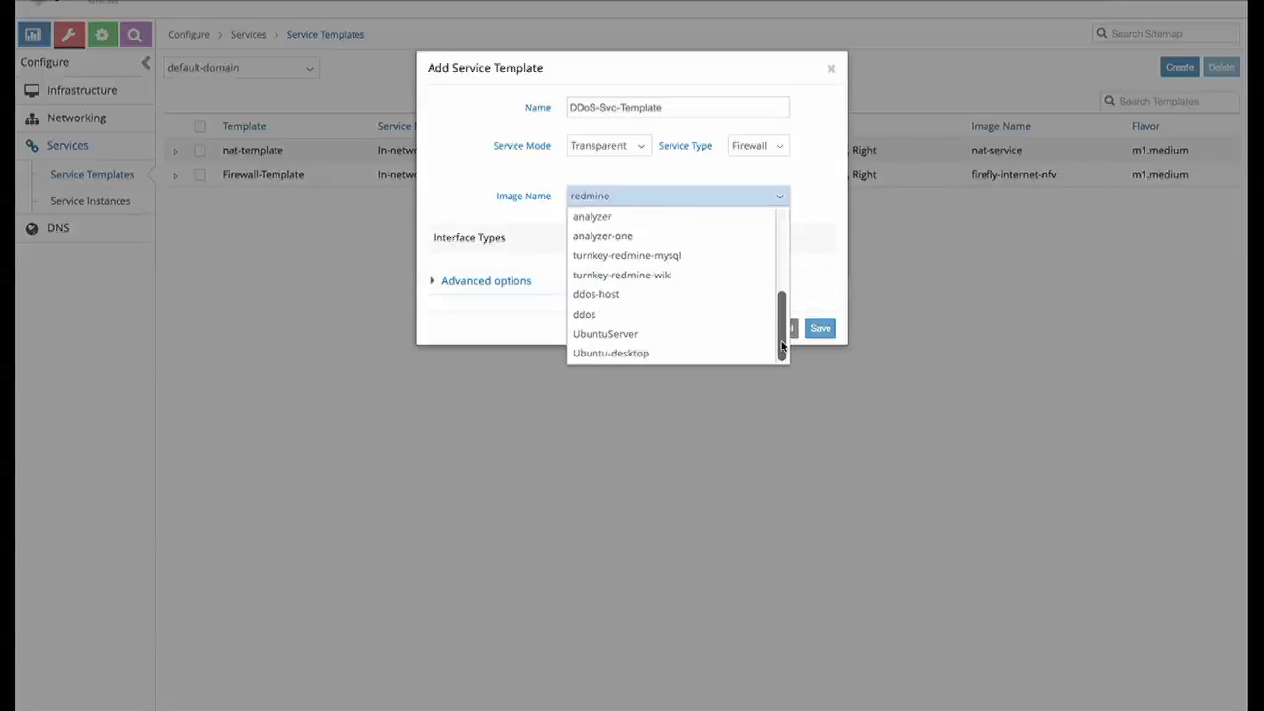
click(662, 321)
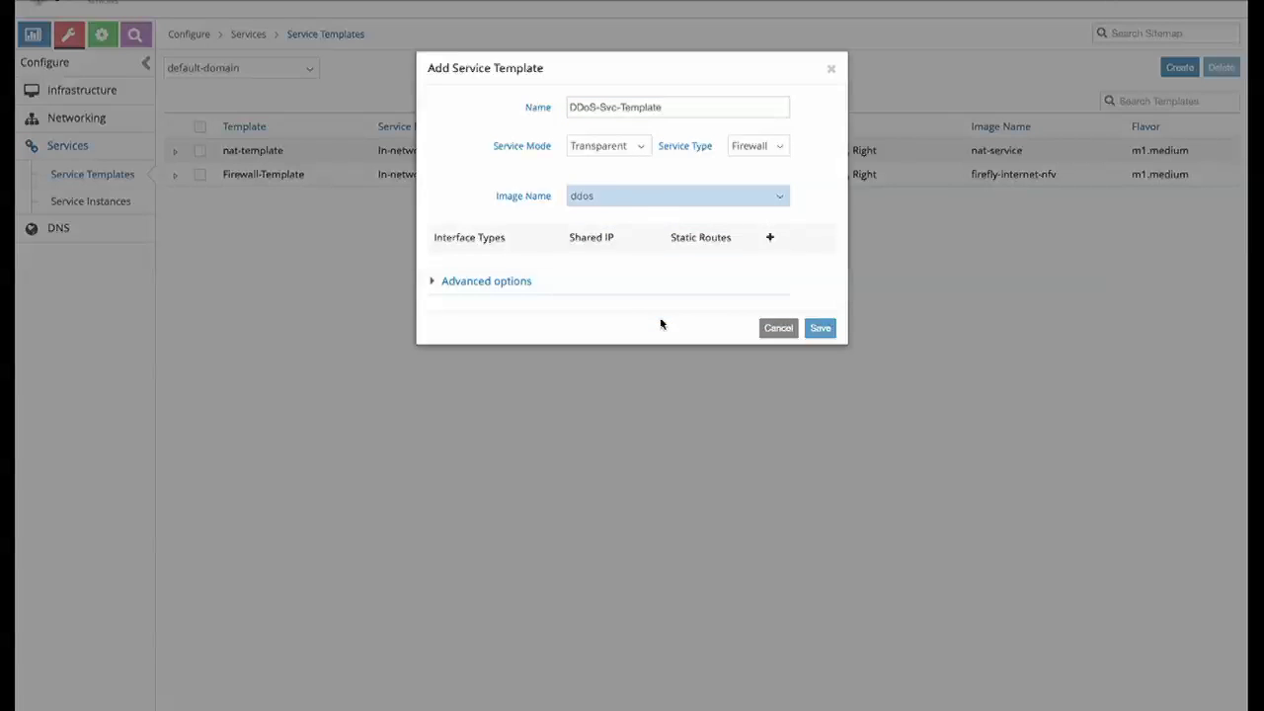
click(770, 238)
click(770, 238)
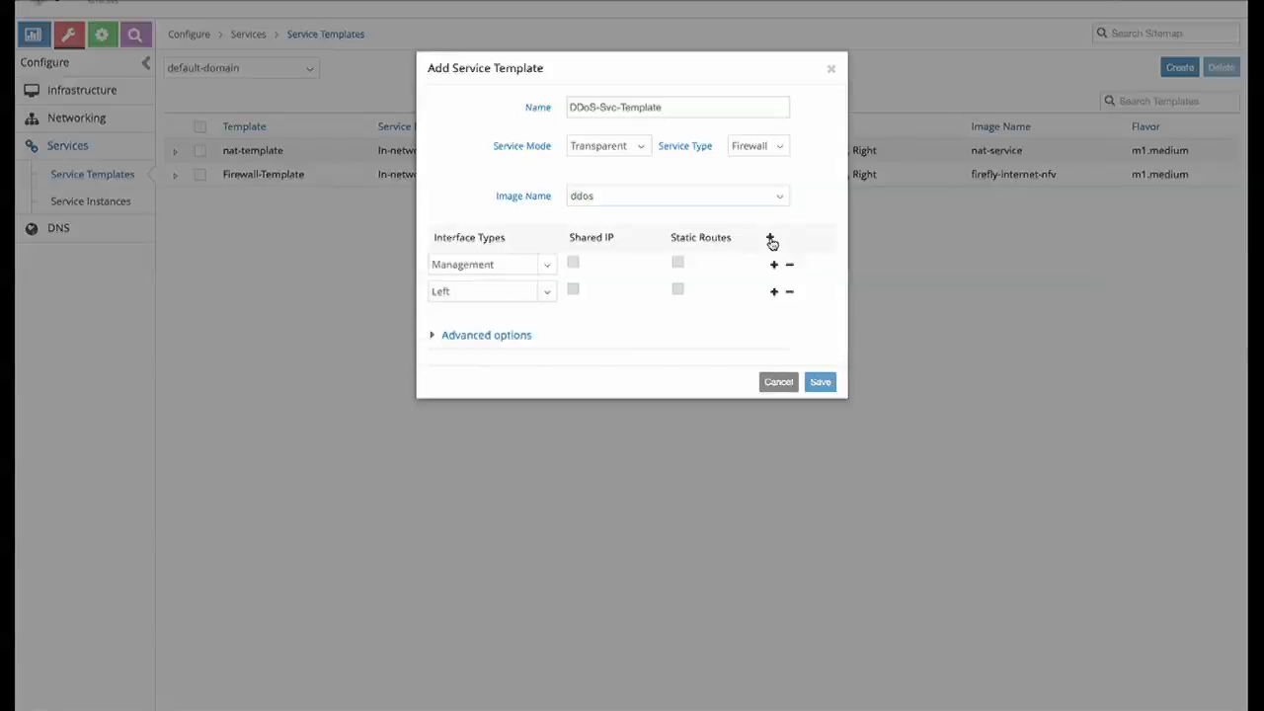
click(771, 238)
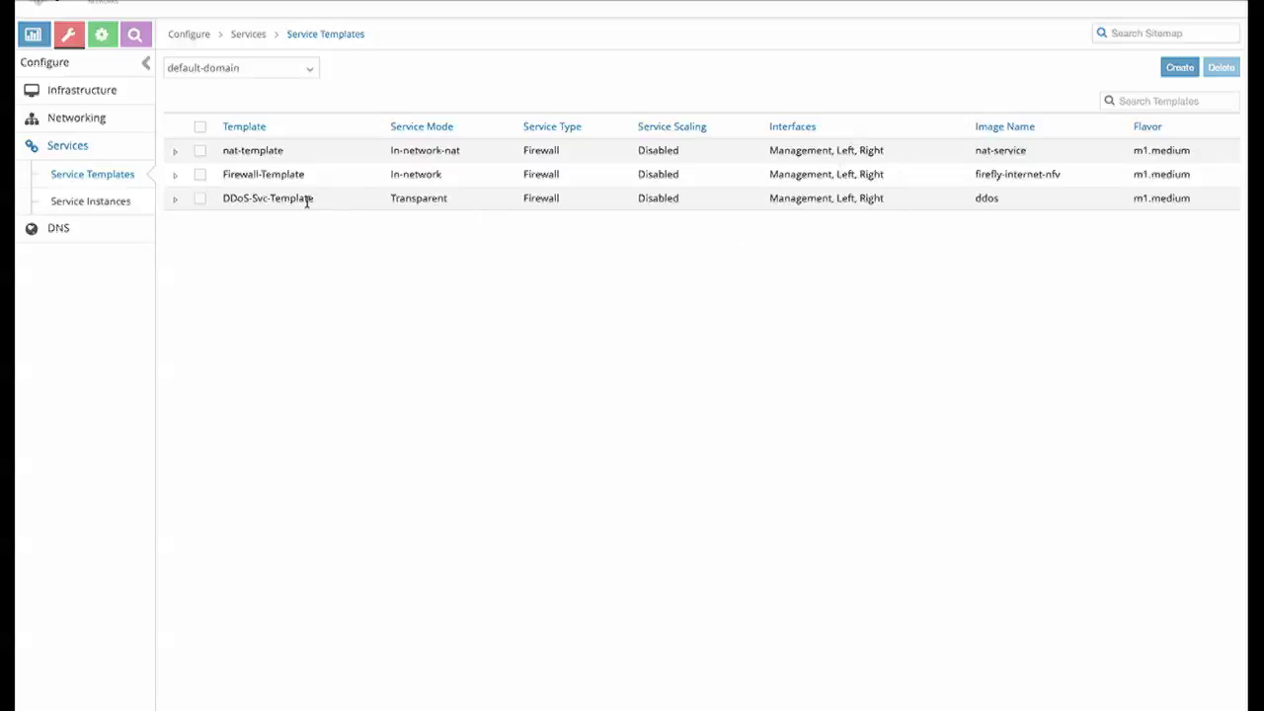
- Start a service instance DDoS-Svc-Inst based on DDoS-Svc-Template
click(118, 202)
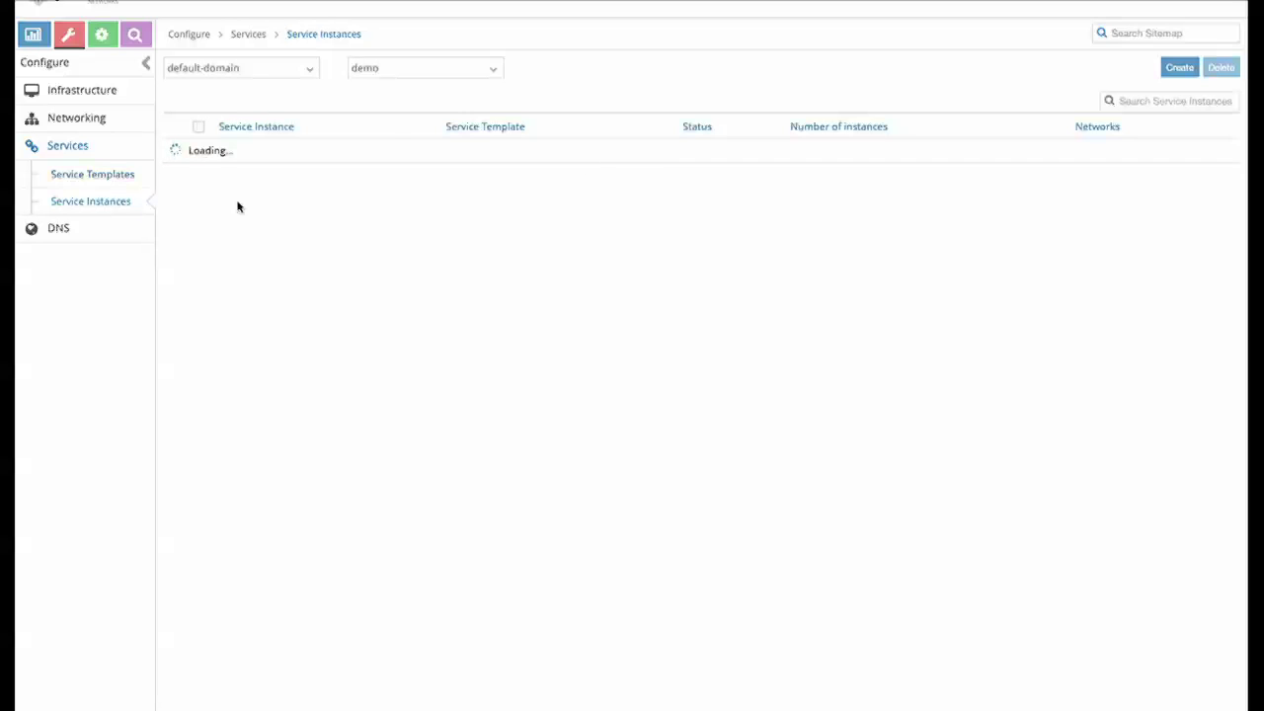
click(1181, 69)
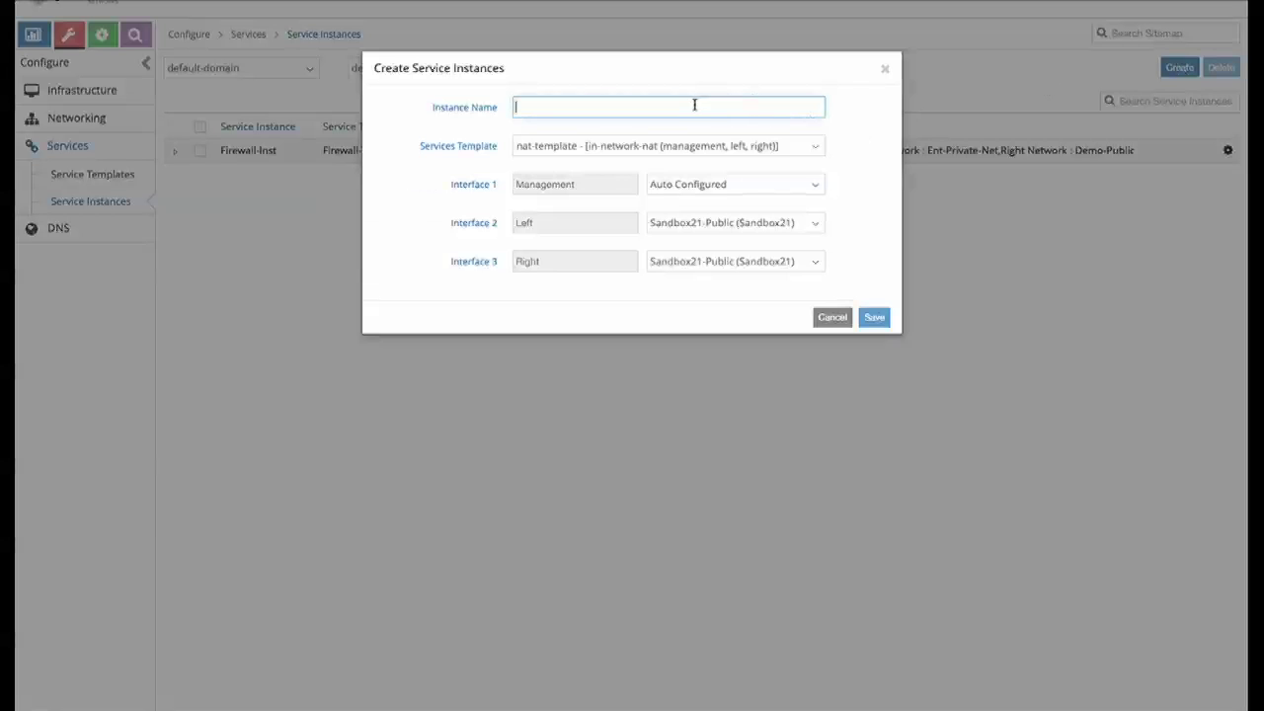
text(DDoS-Svc-Inst)
click(751, 156)
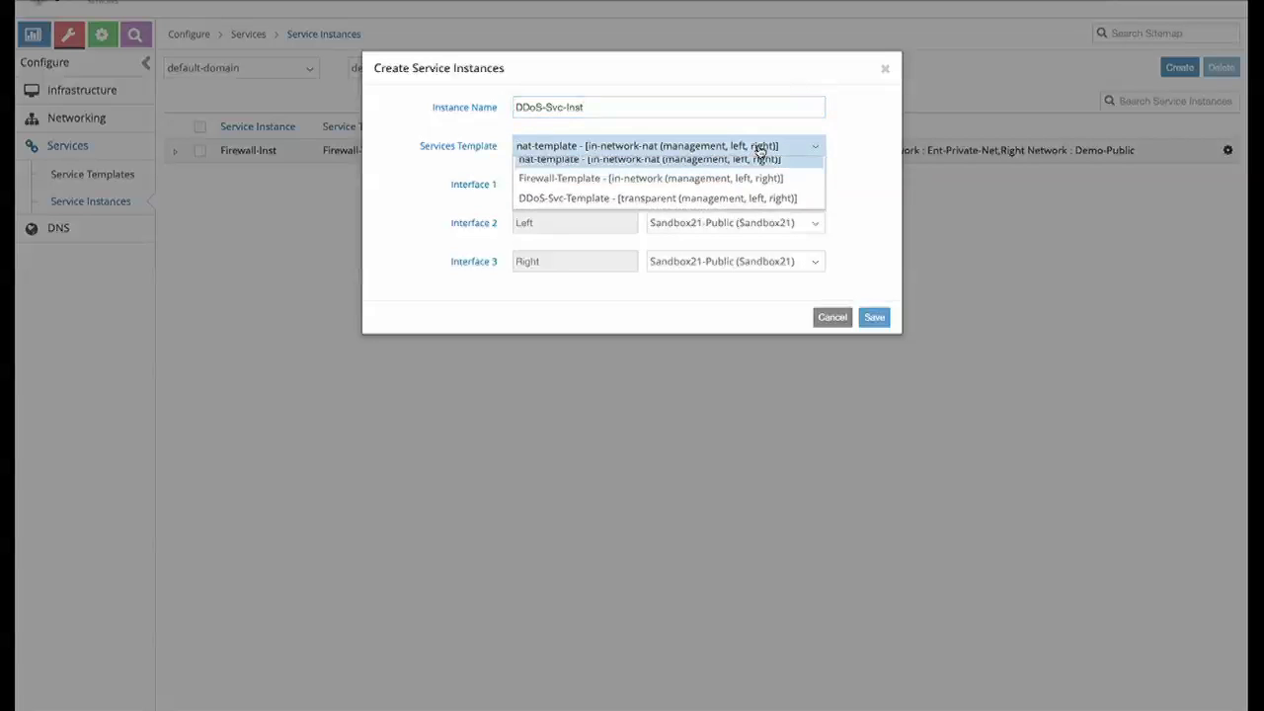
click(628, 210)
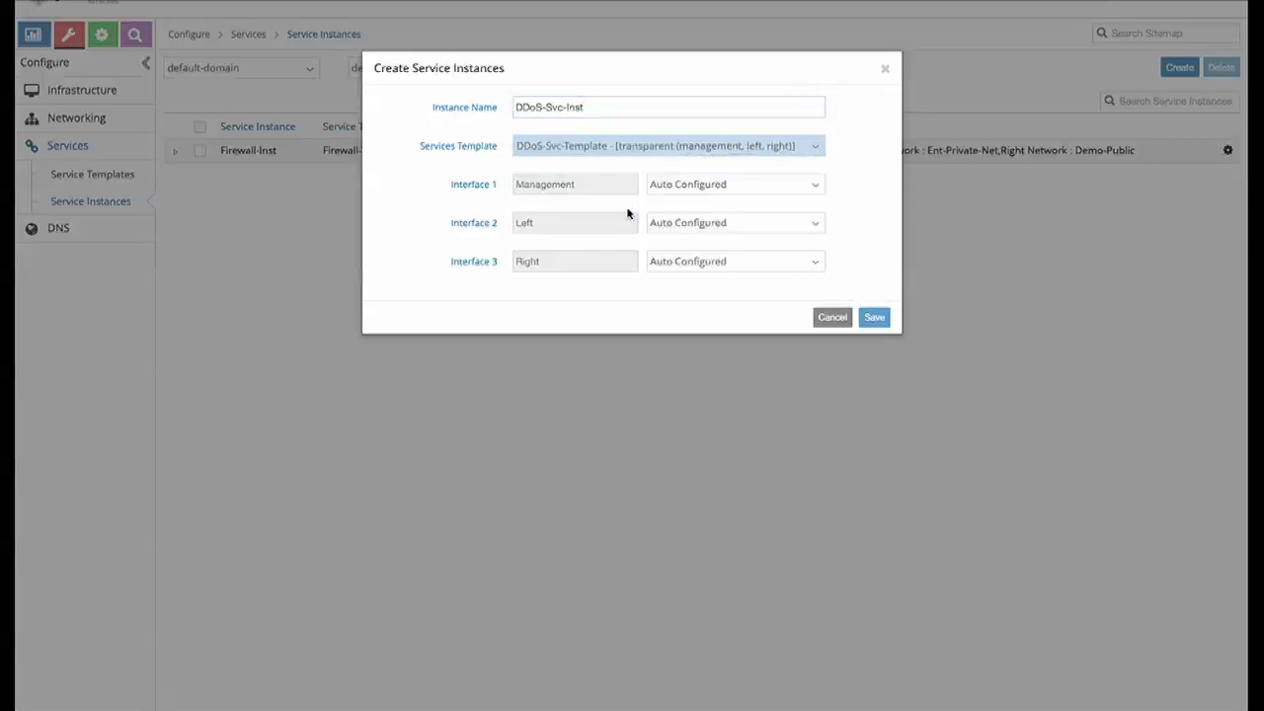
- Put Interface 1 on the Demo-Public network and save the service instance
click(819, 194)
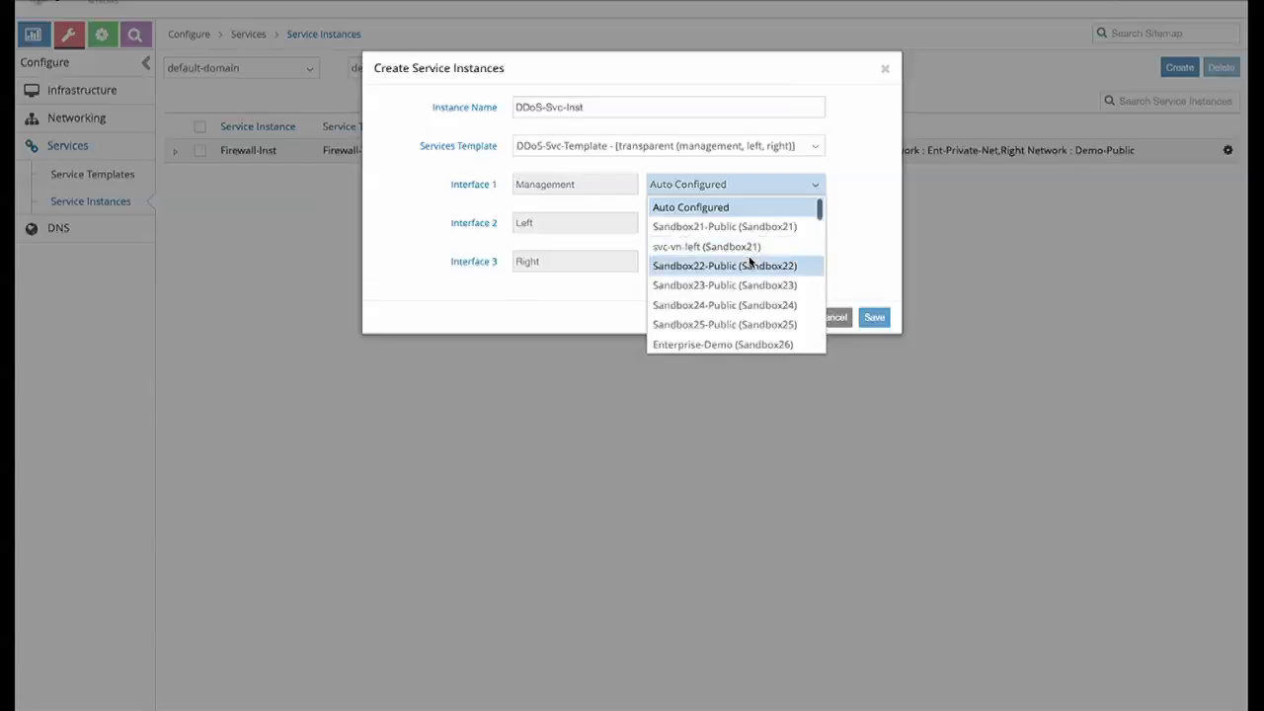
scroll(750, 262, down, 3)
scroll(749, 261, down, 6)
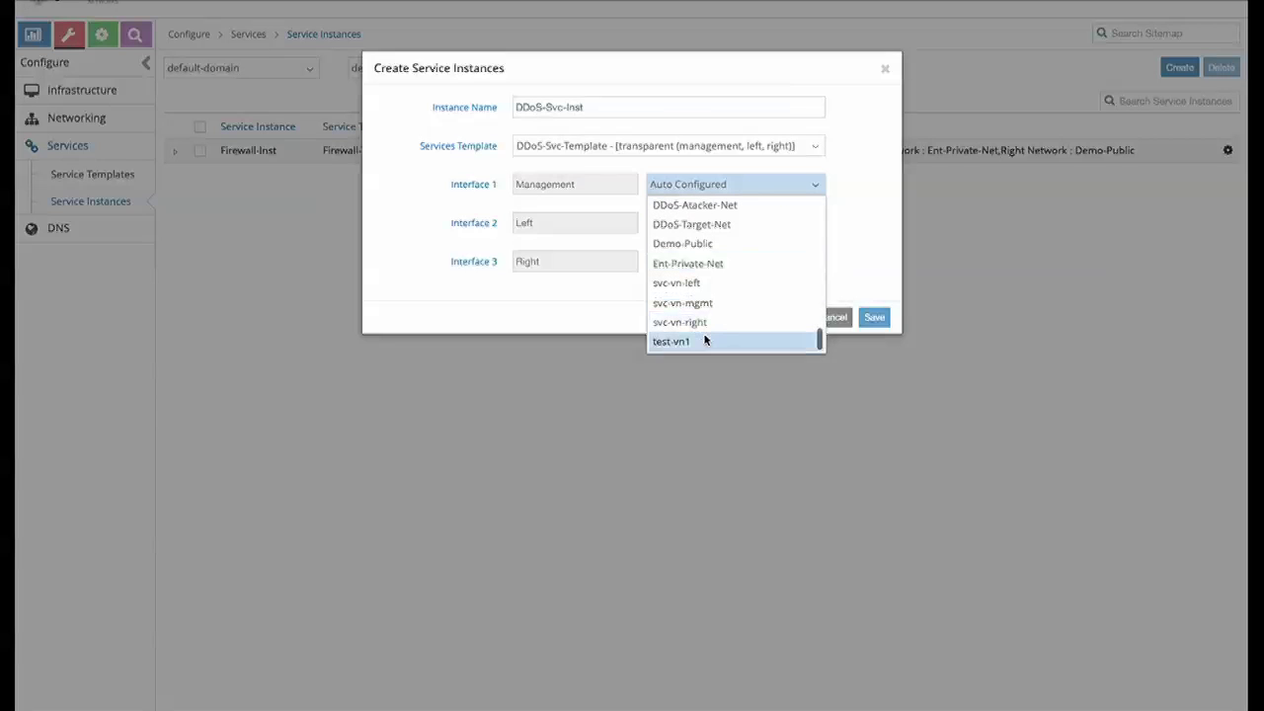
click(715, 249)
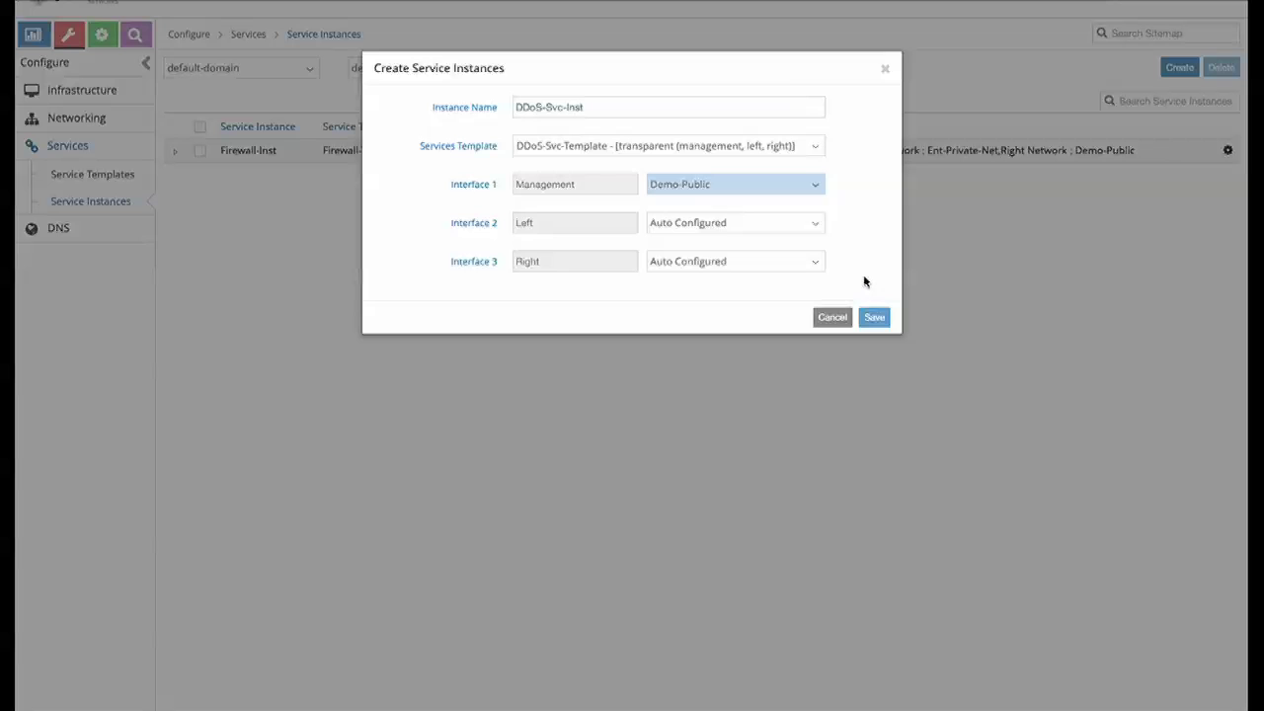
click(875, 318)
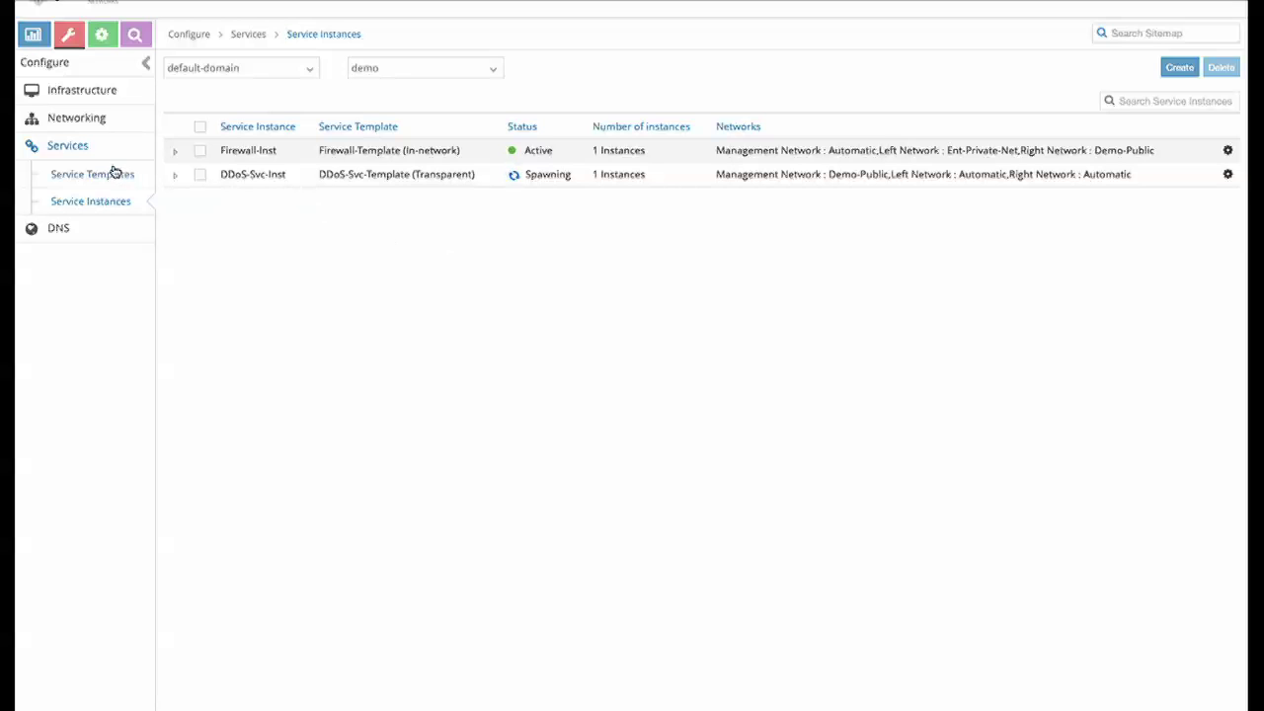
click(72, 124)
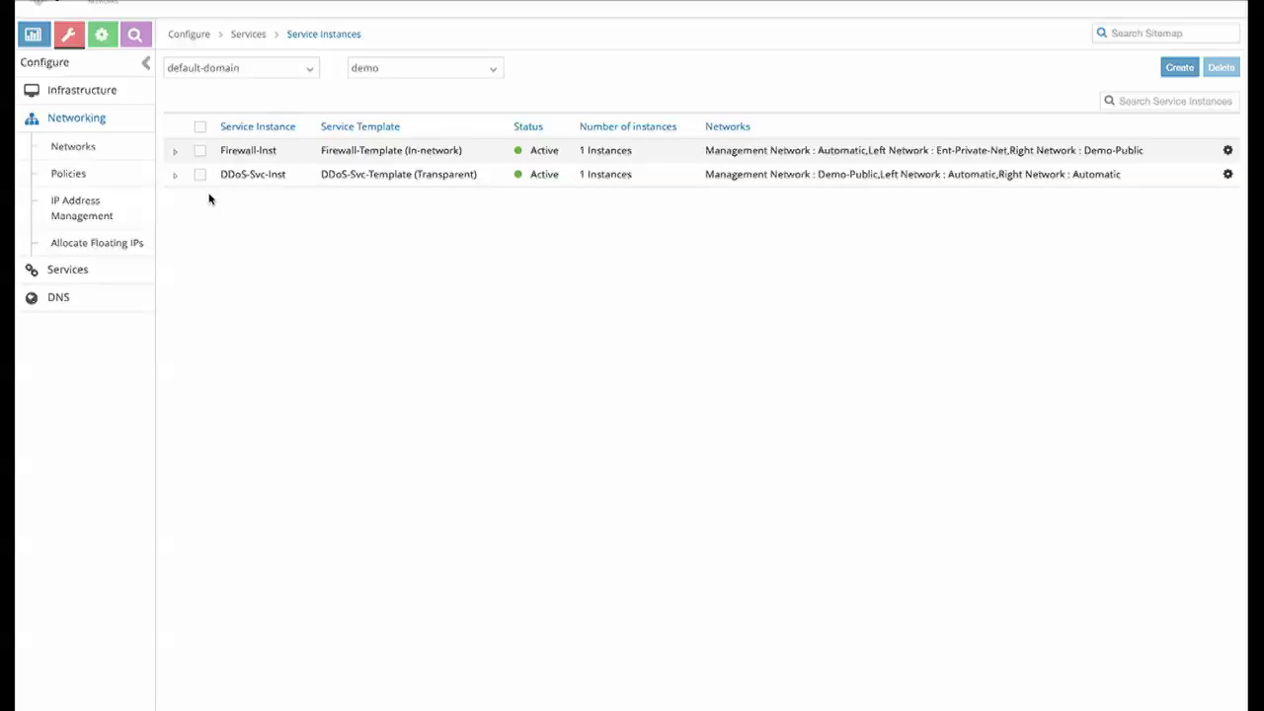
- Start network policy DDoS-policy with a rule whose source is DDoS-Atacker-Net
click(69, 174)
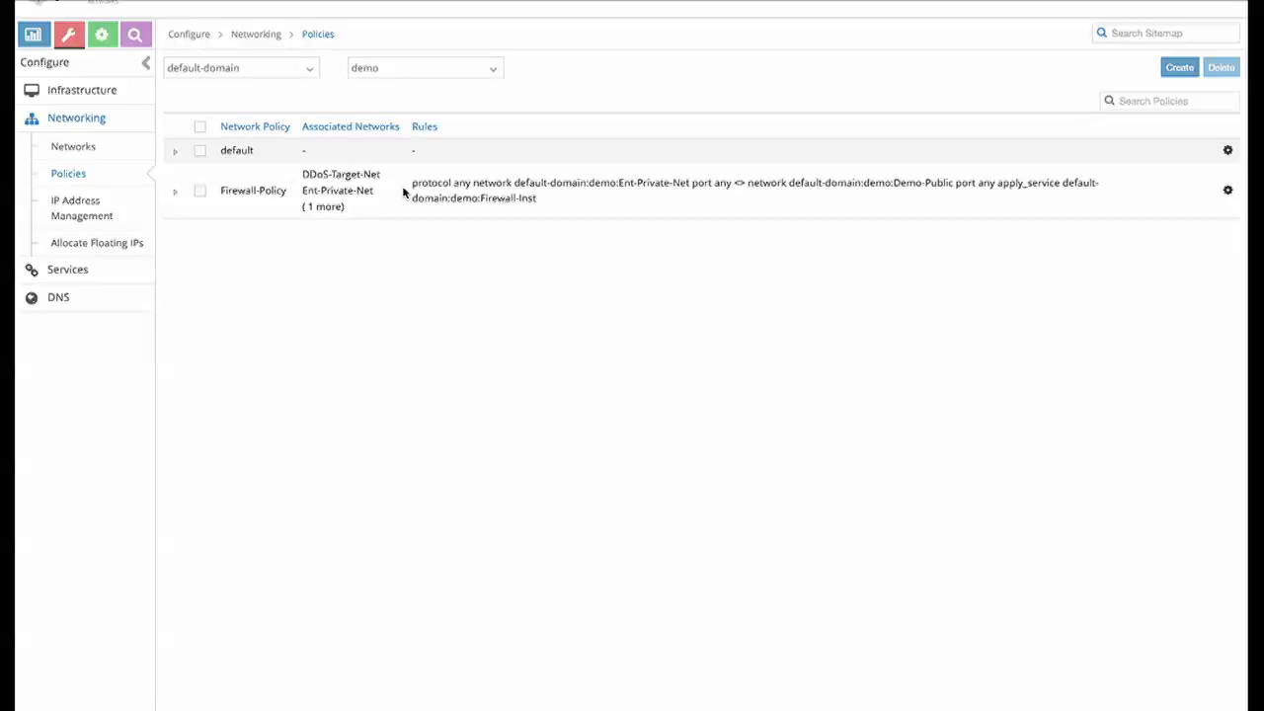
click(1180, 68)
text(DDoS-policy)
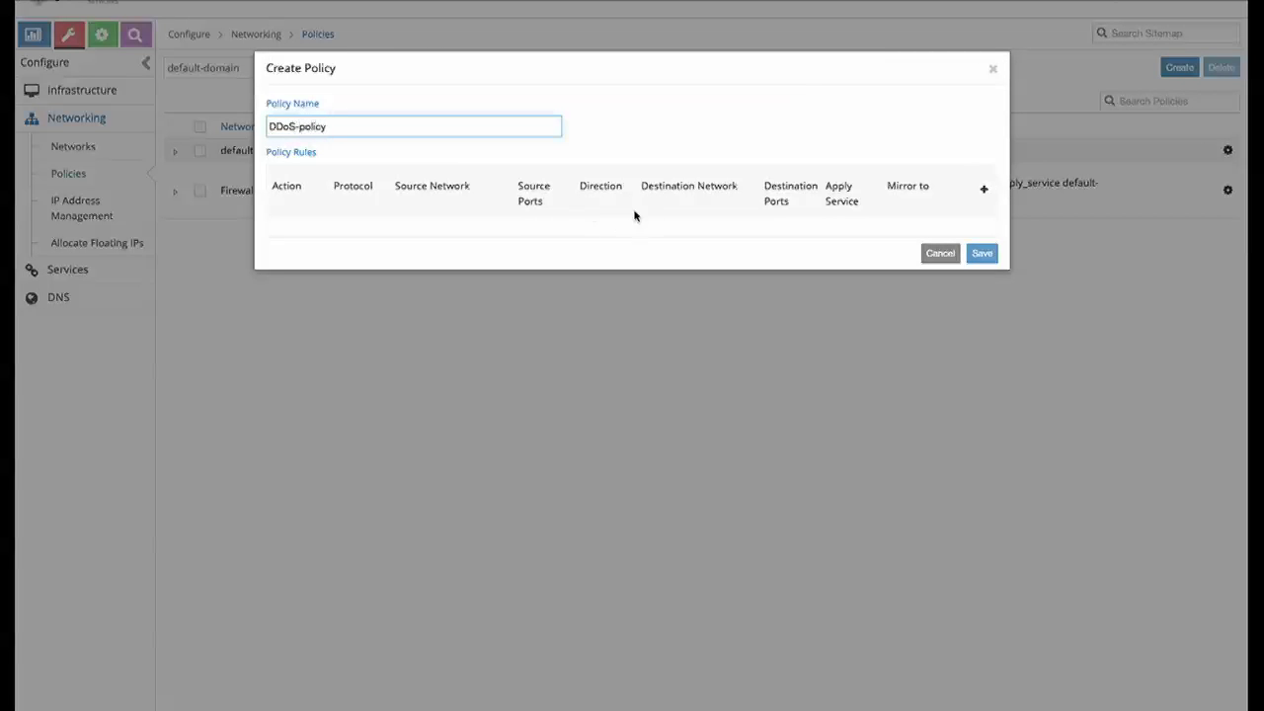
click(984, 189)
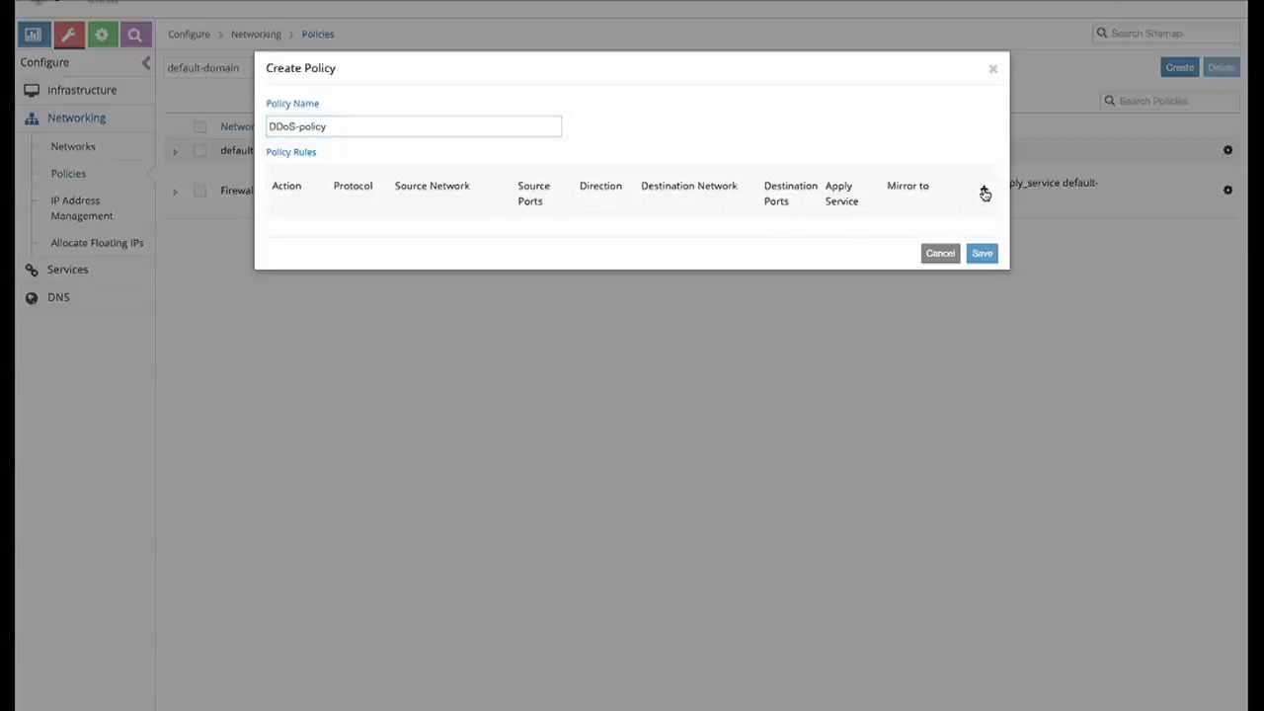
click(491, 239)
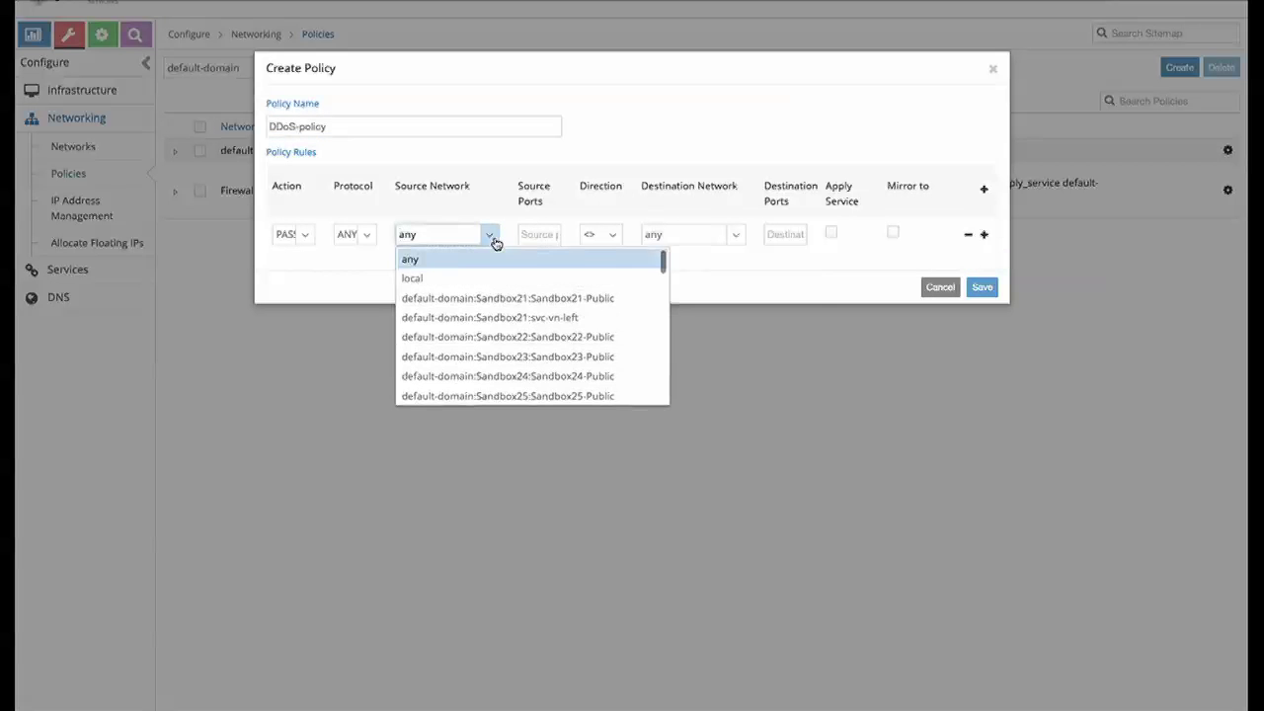
scroll(502, 314, down, 10)
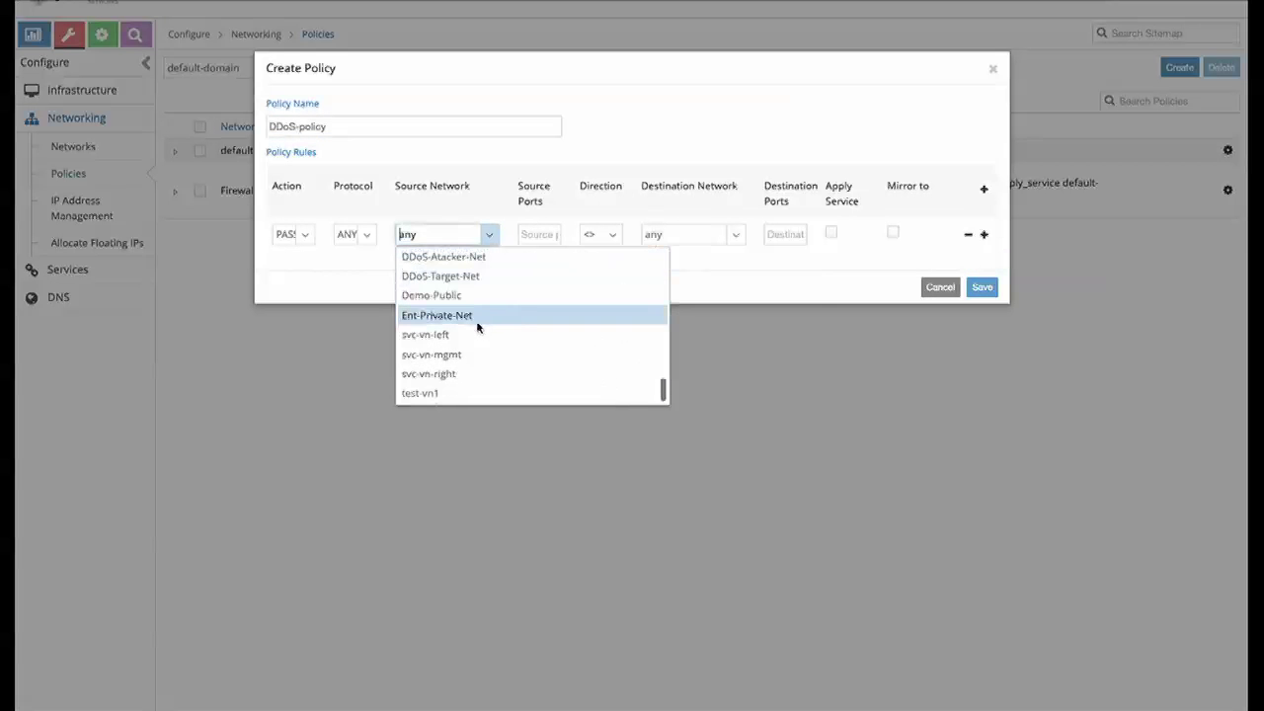
click(464, 259)
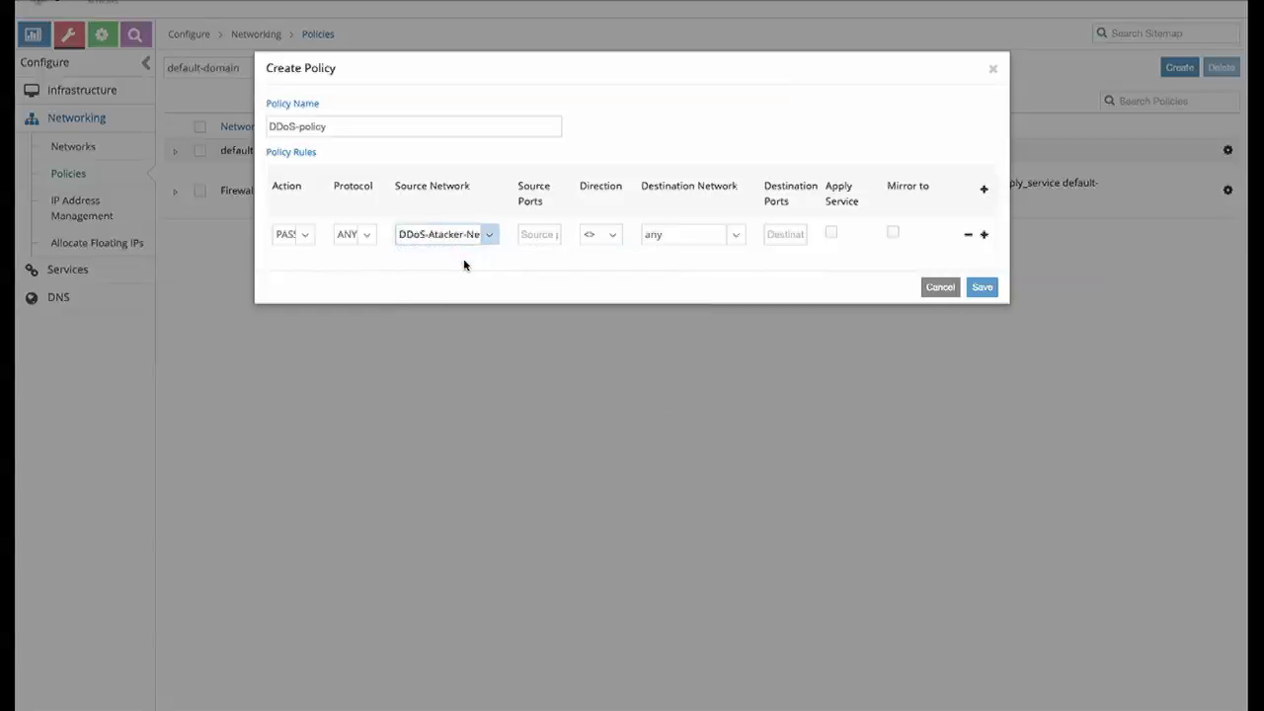
- Set the rule's destination to DDoS-Target-Net, apply the DDoS-Svc-Inst service, and save
click(735, 242)
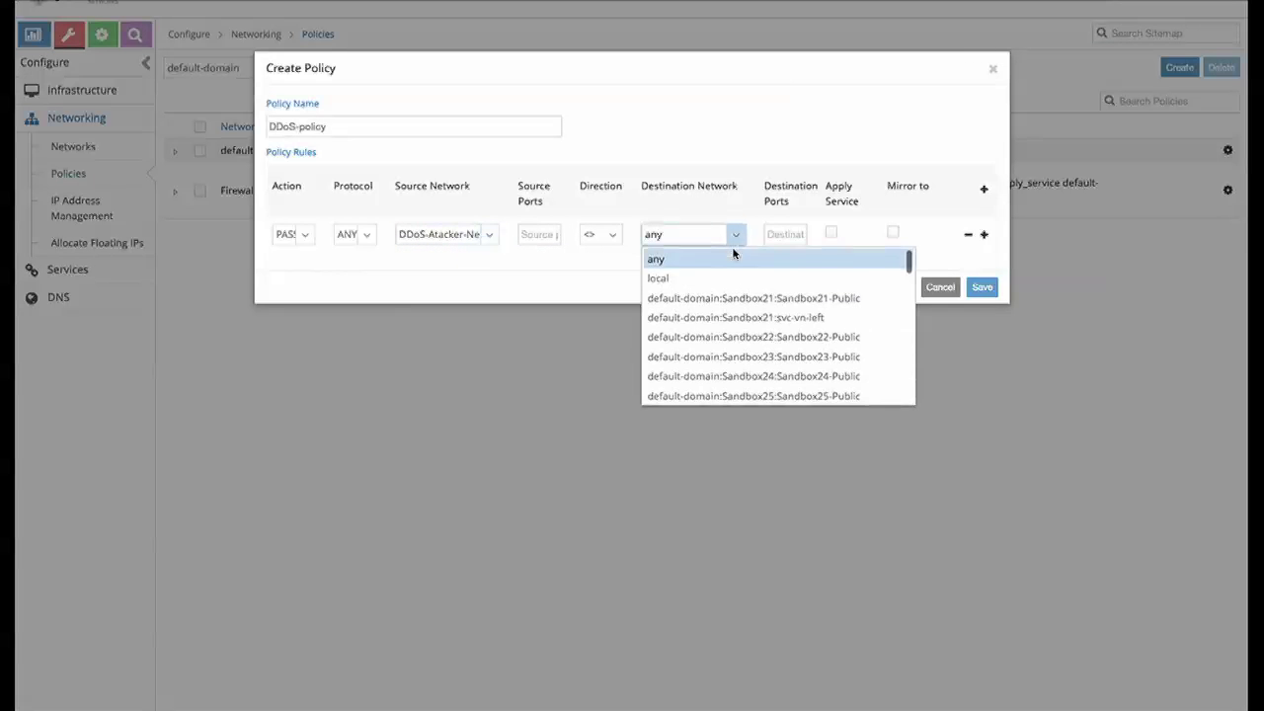
scroll(735, 362, down, 10)
scroll(735, 362, down, 4)
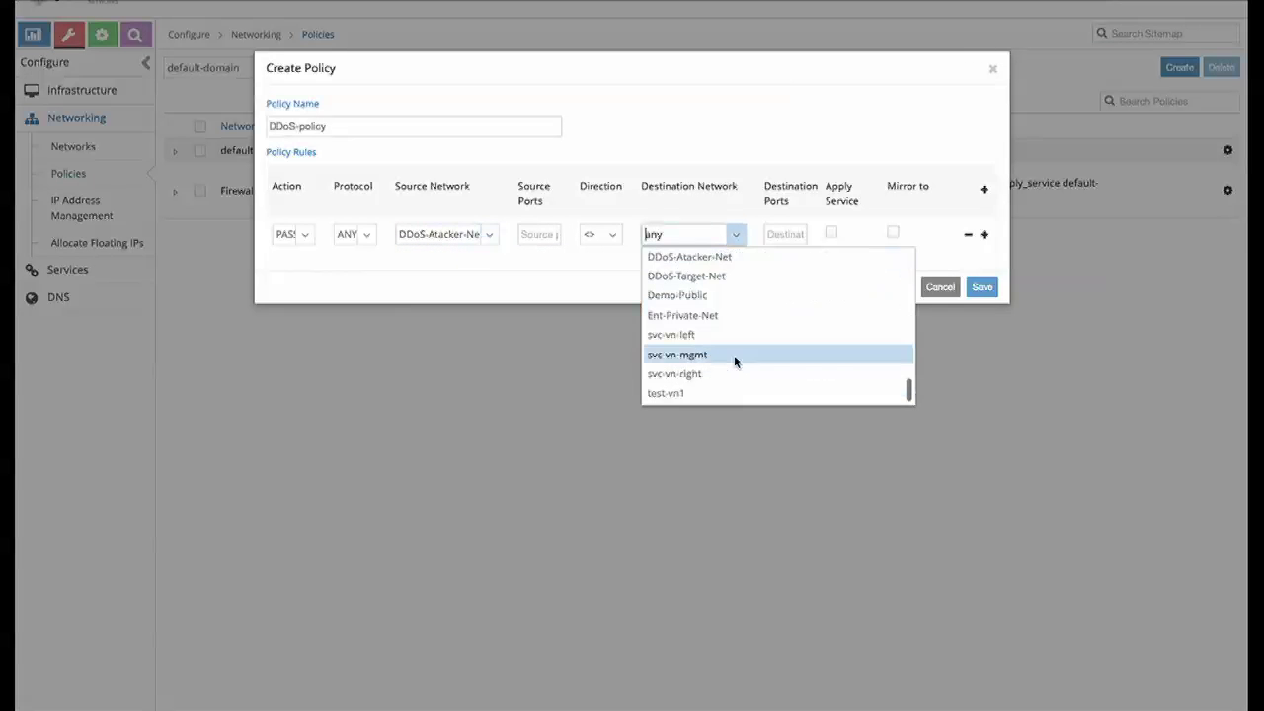
click(707, 279)
click(832, 235)
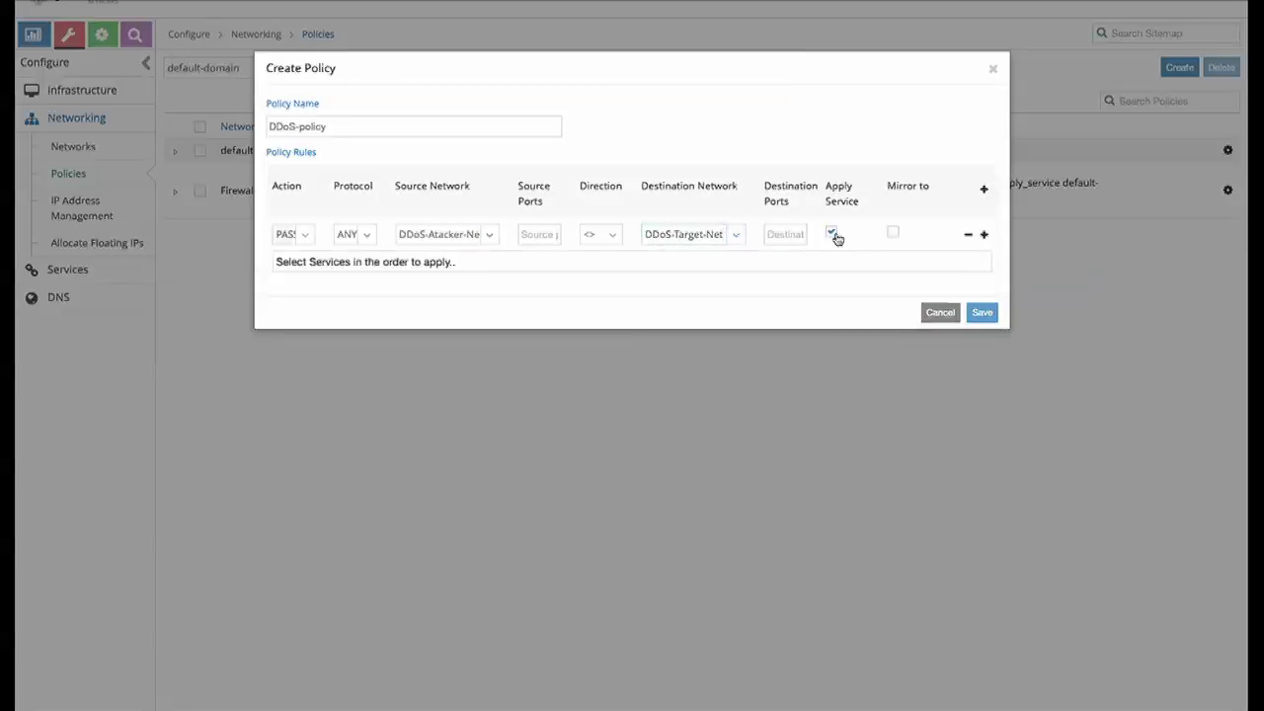
click(534, 262)
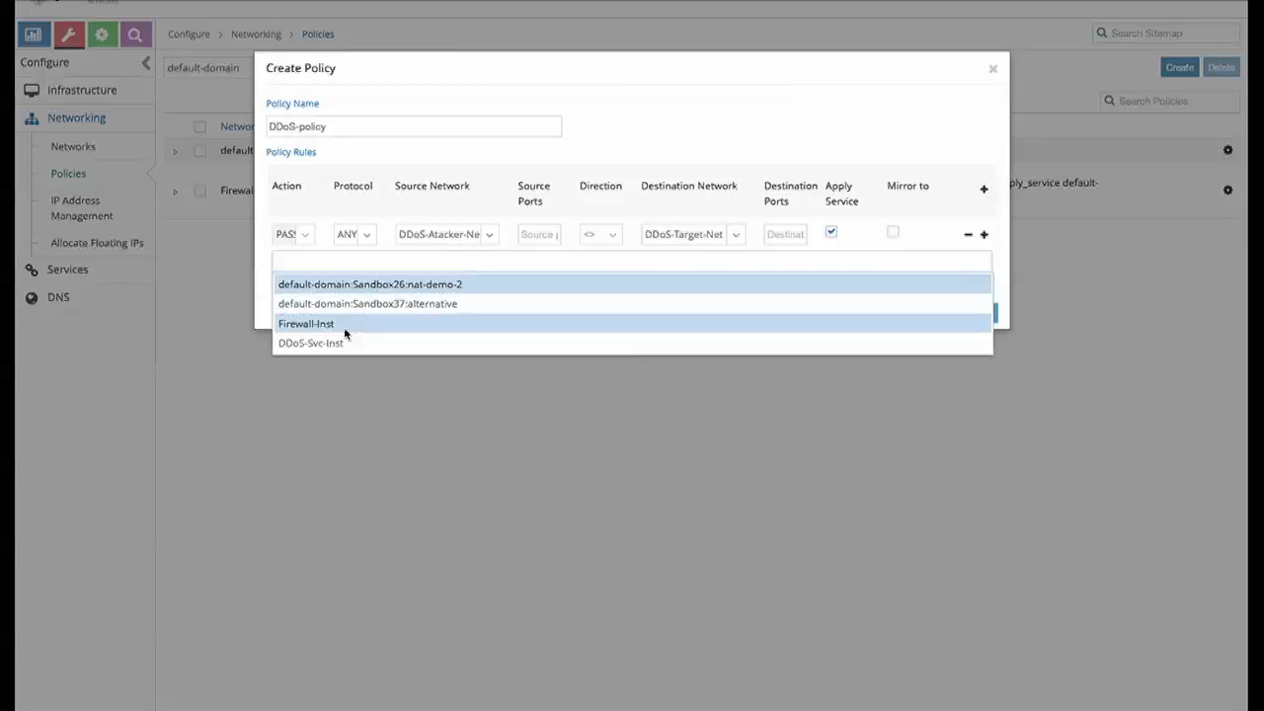
click(333, 344)
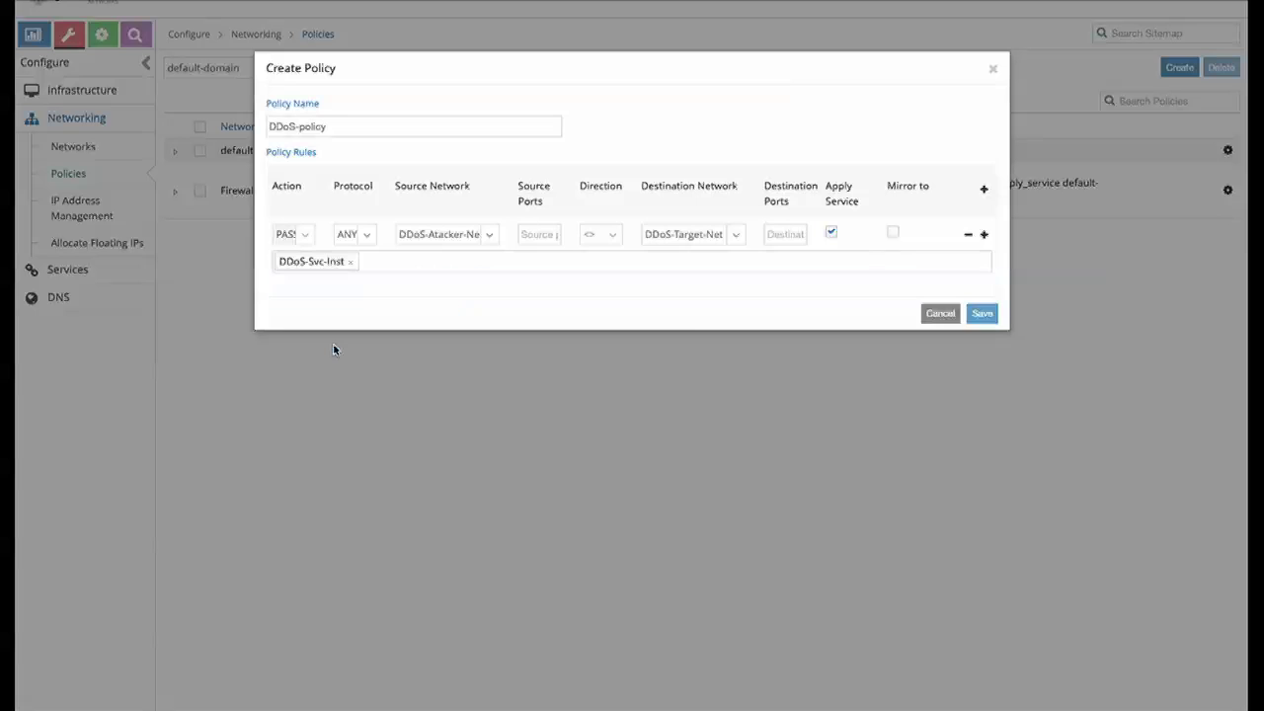
click(982, 314)
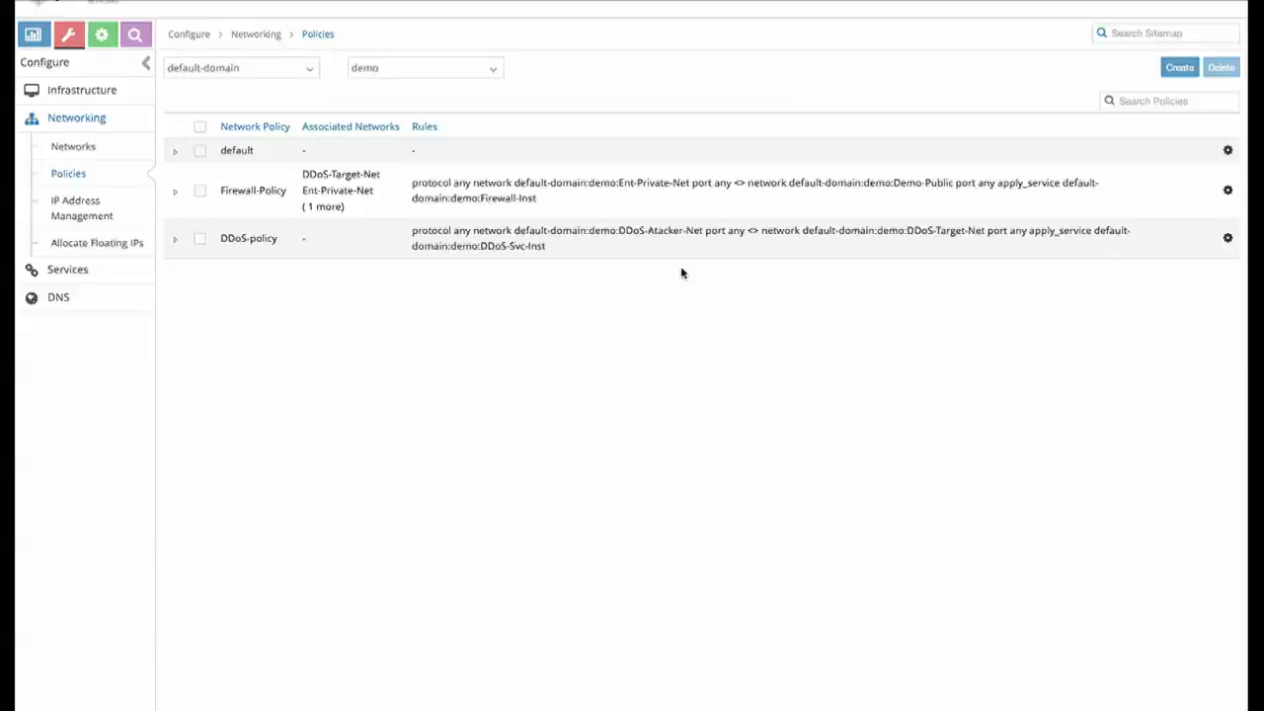
click(72, 153)
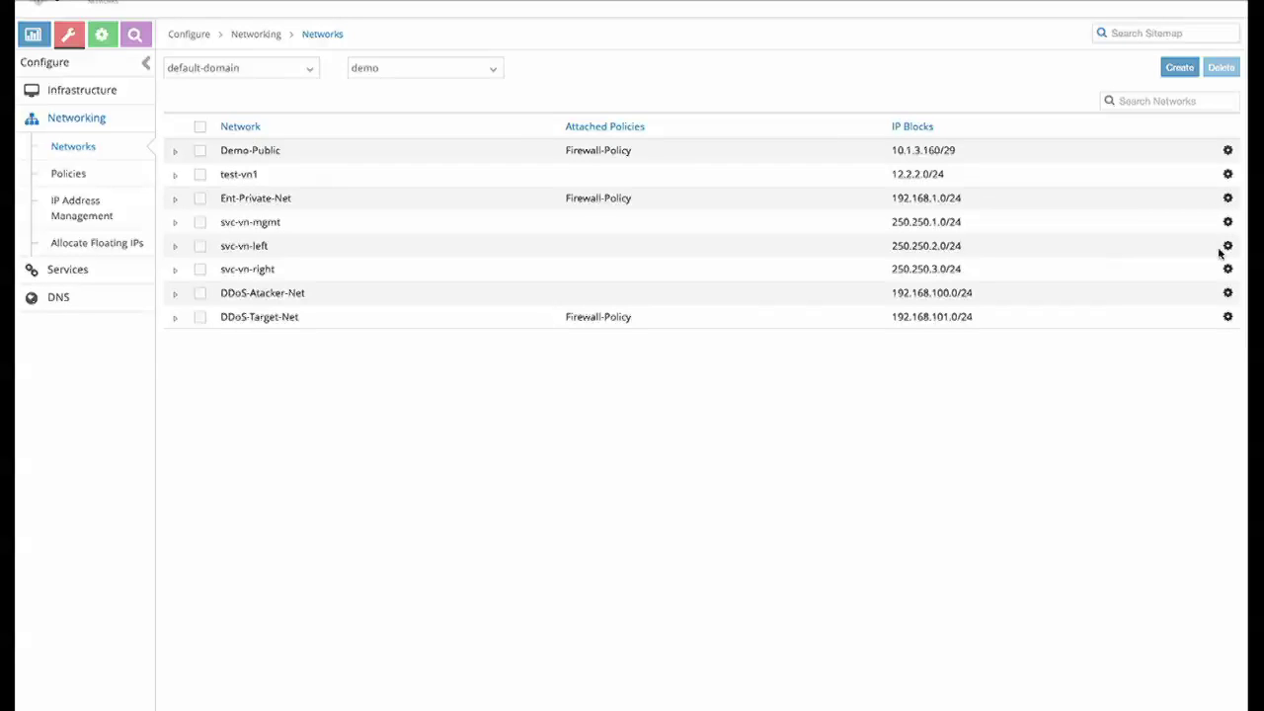
- Edit DDoS-Atacker-Net to attach DDoS-policy and save
click(1228, 297)
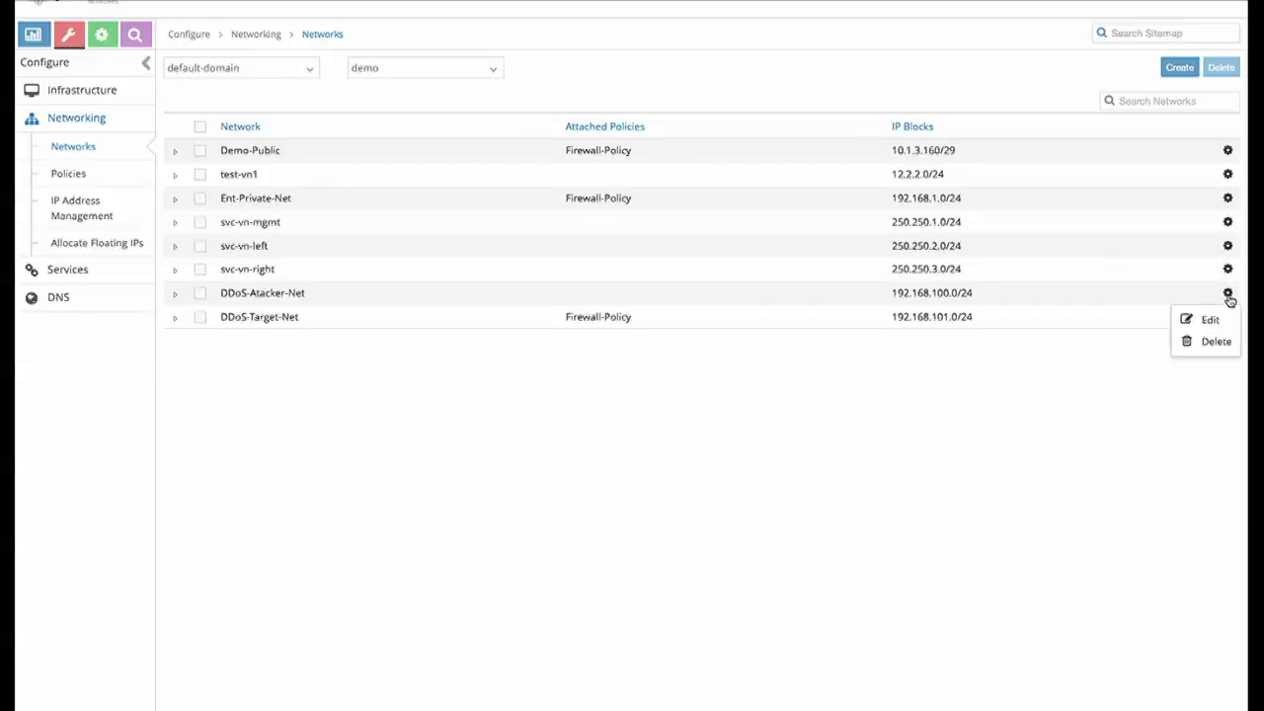
click(1211, 320)
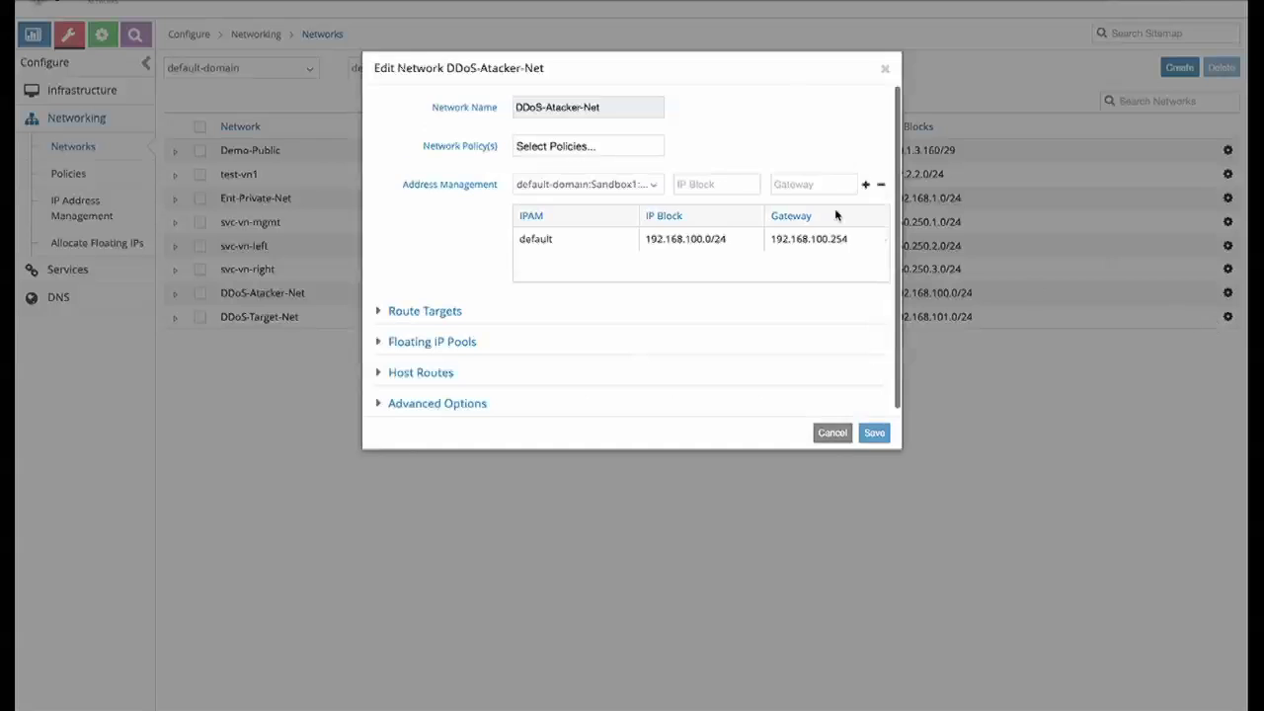
click(610, 139)
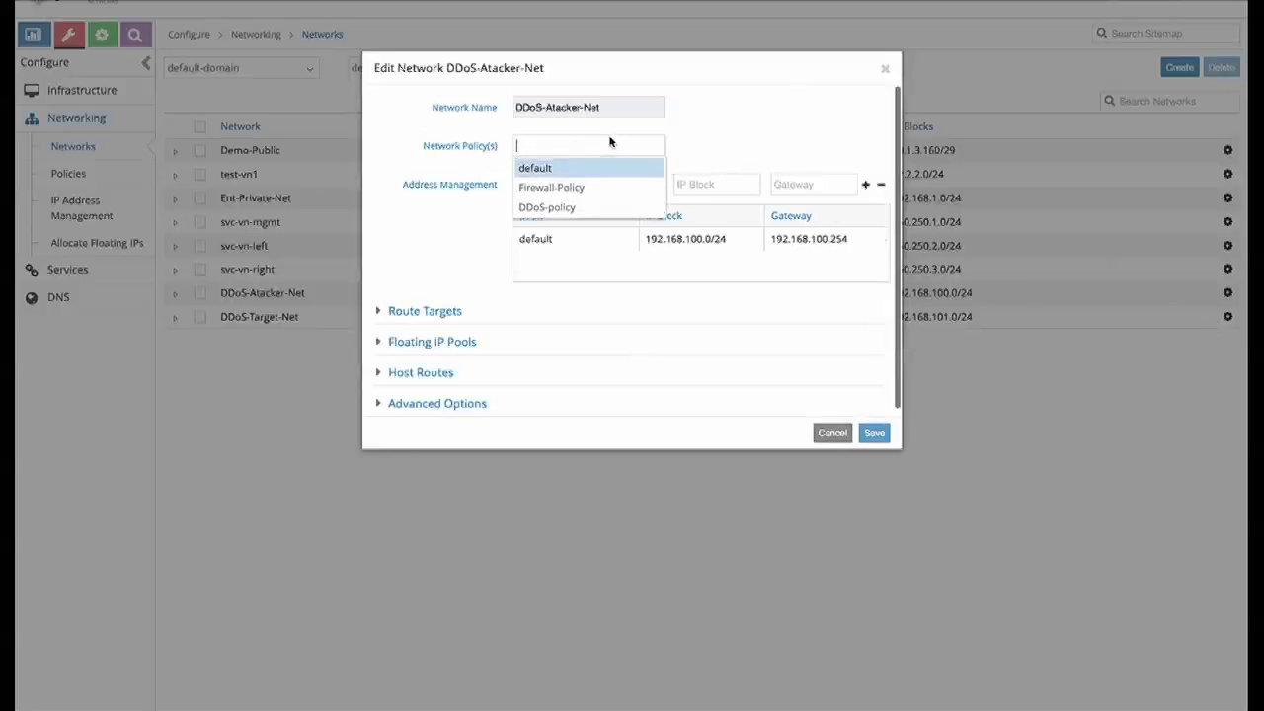
click(561, 208)
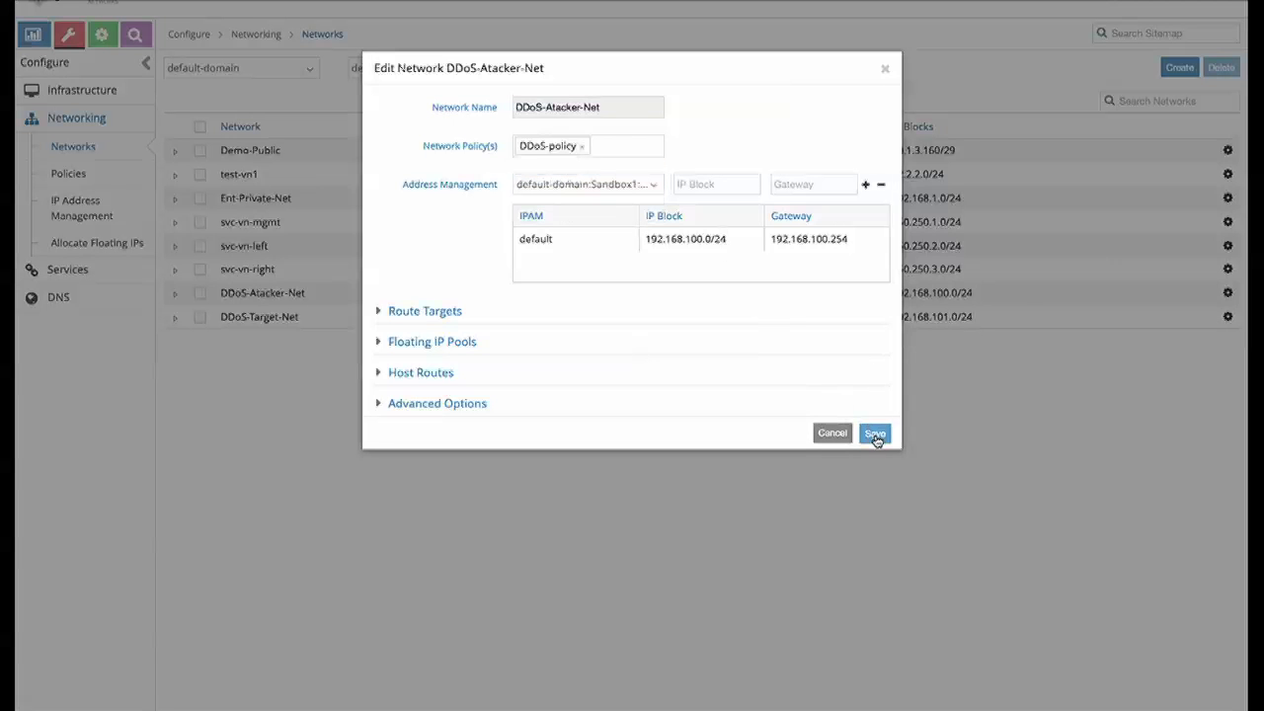
click(875, 436)
- Edit DDoS-Target-Net, replacing Firewall-Policy with DDoS-policy, and save
click(1227, 318)
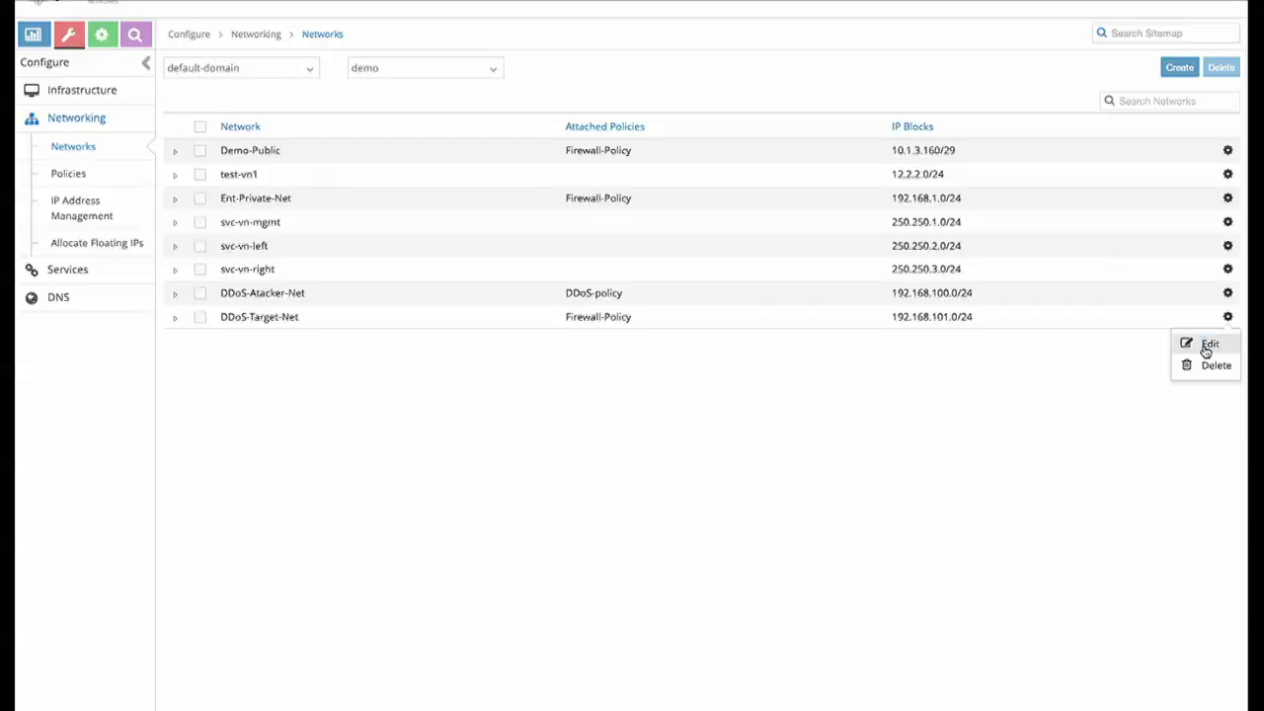
click(1209, 345)
click(591, 146)
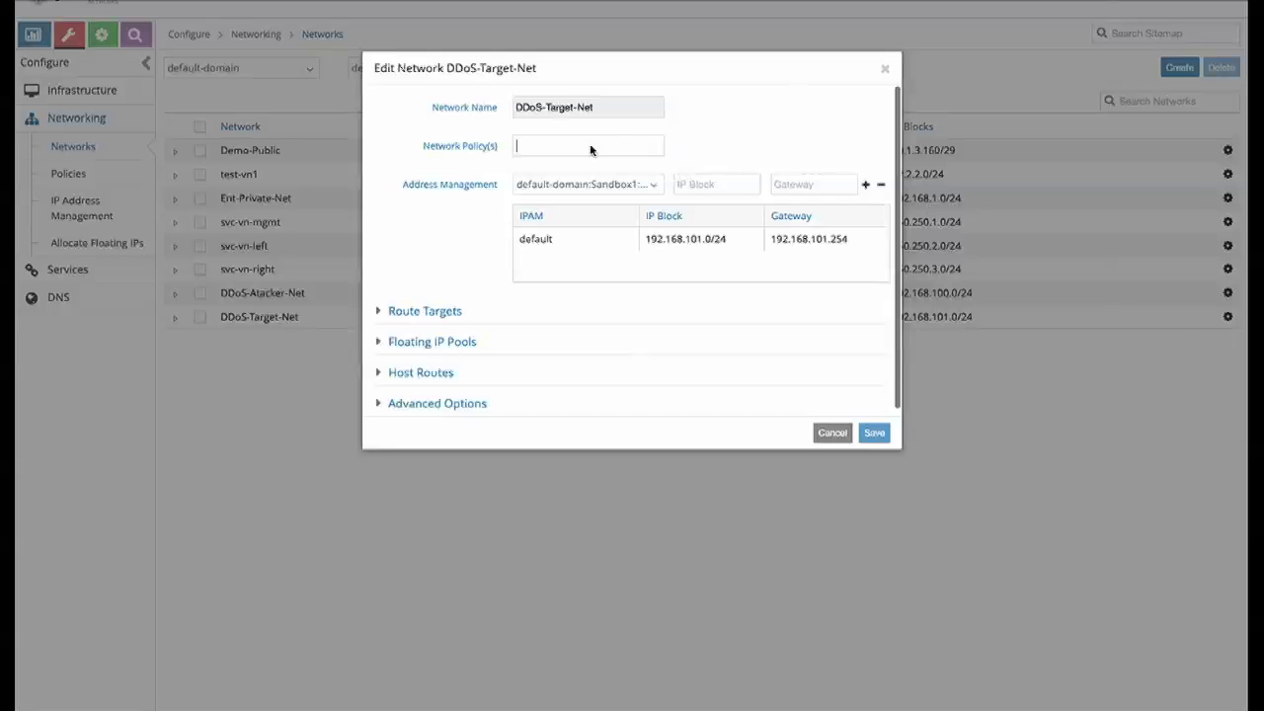
click(589, 149)
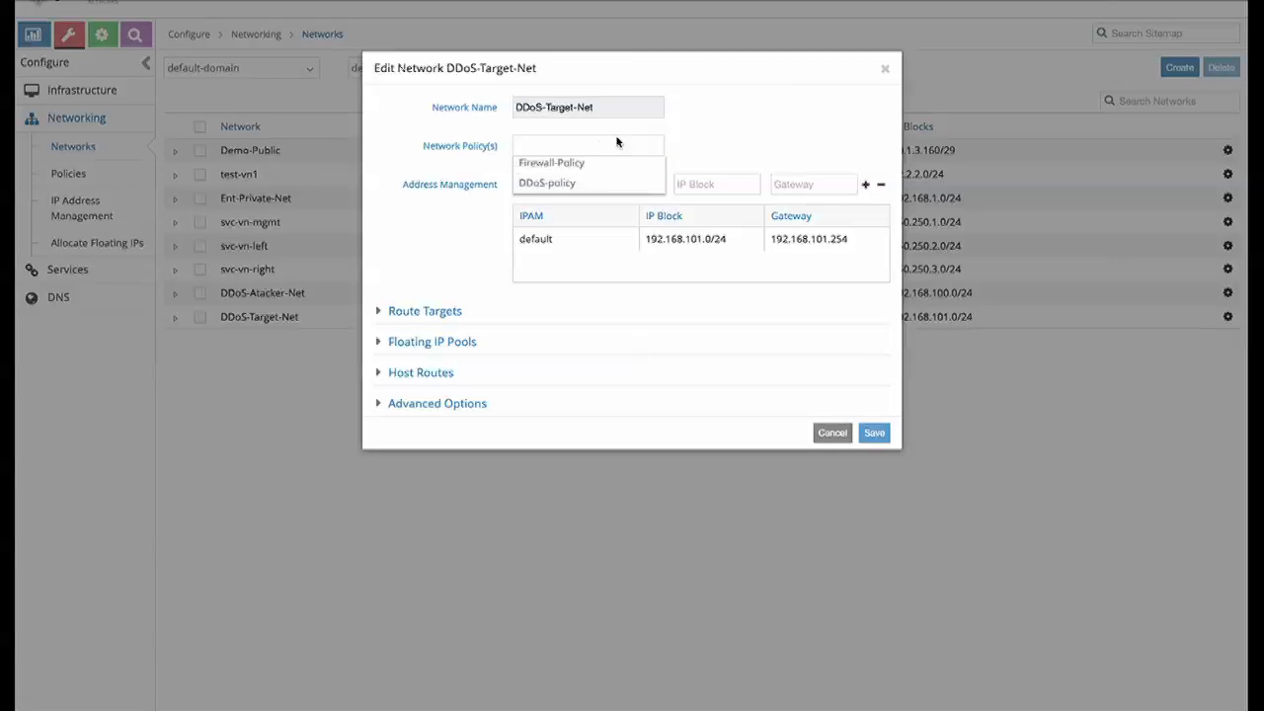
click(558, 208)
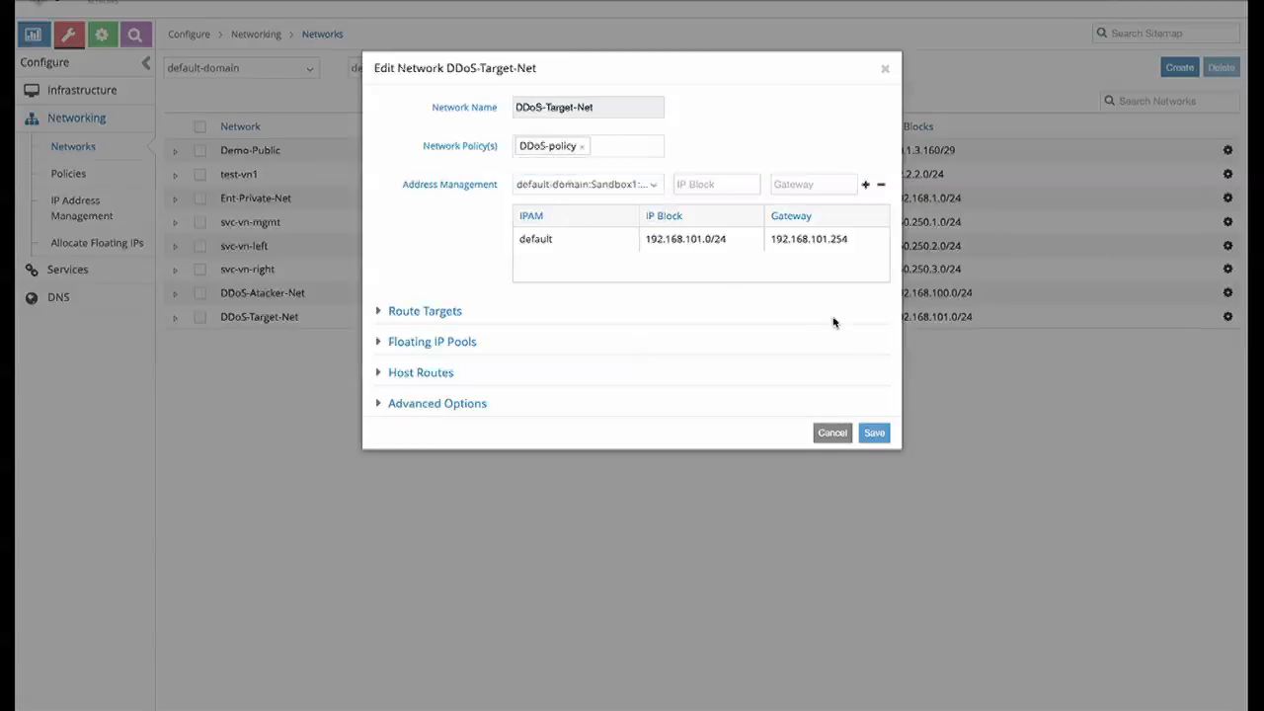
click(874, 434)
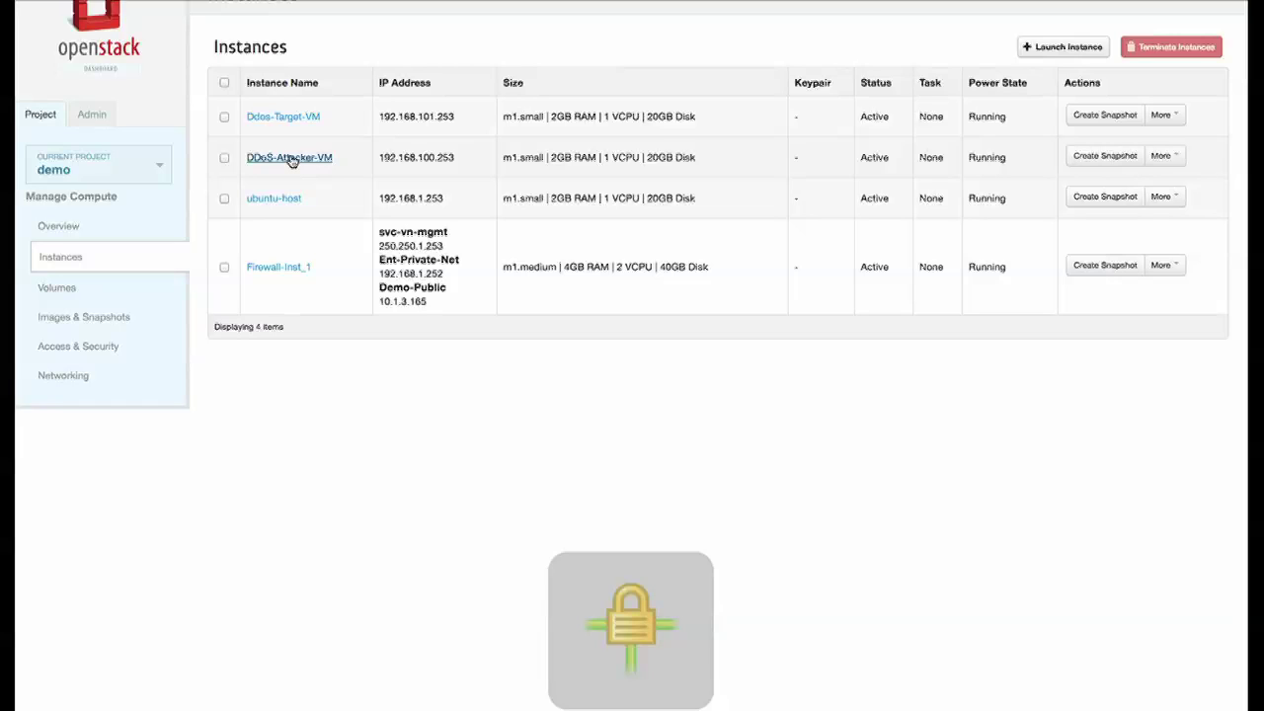
- Open DDoS-Attacker-VM's console and quit the TurnKey menu to reach the login prompt
click(291, 159)
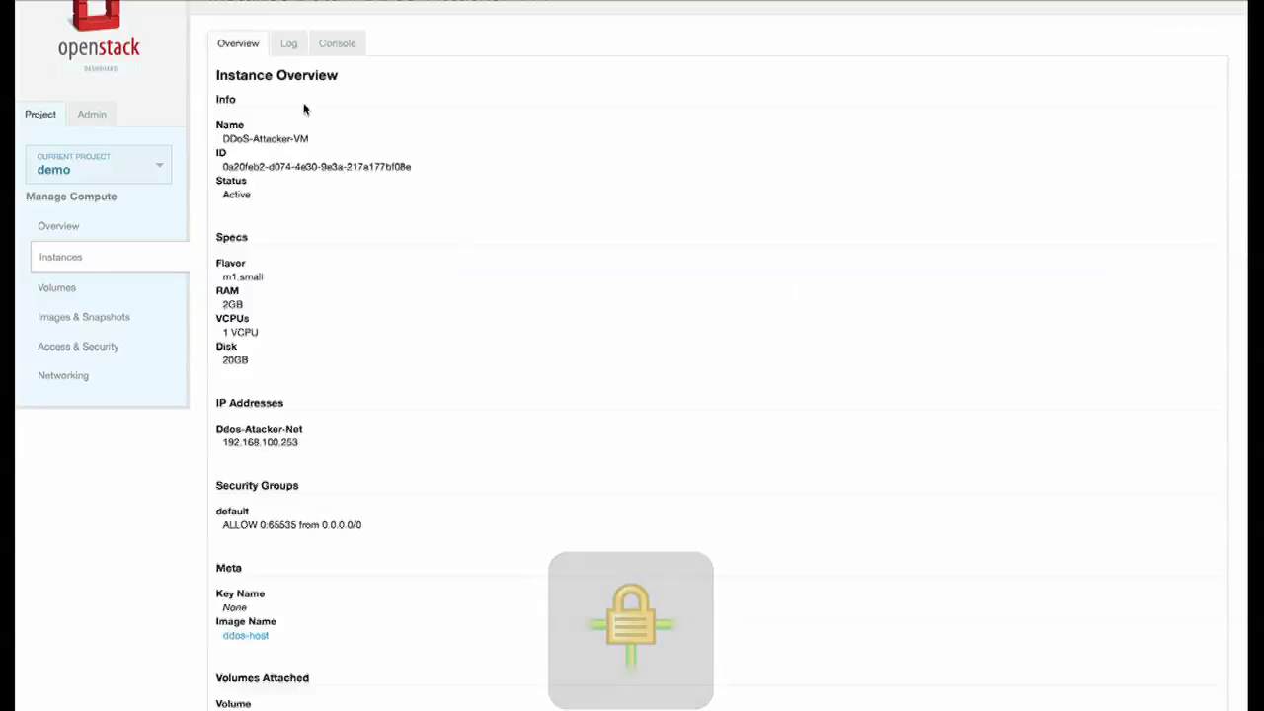
click(344, 47)
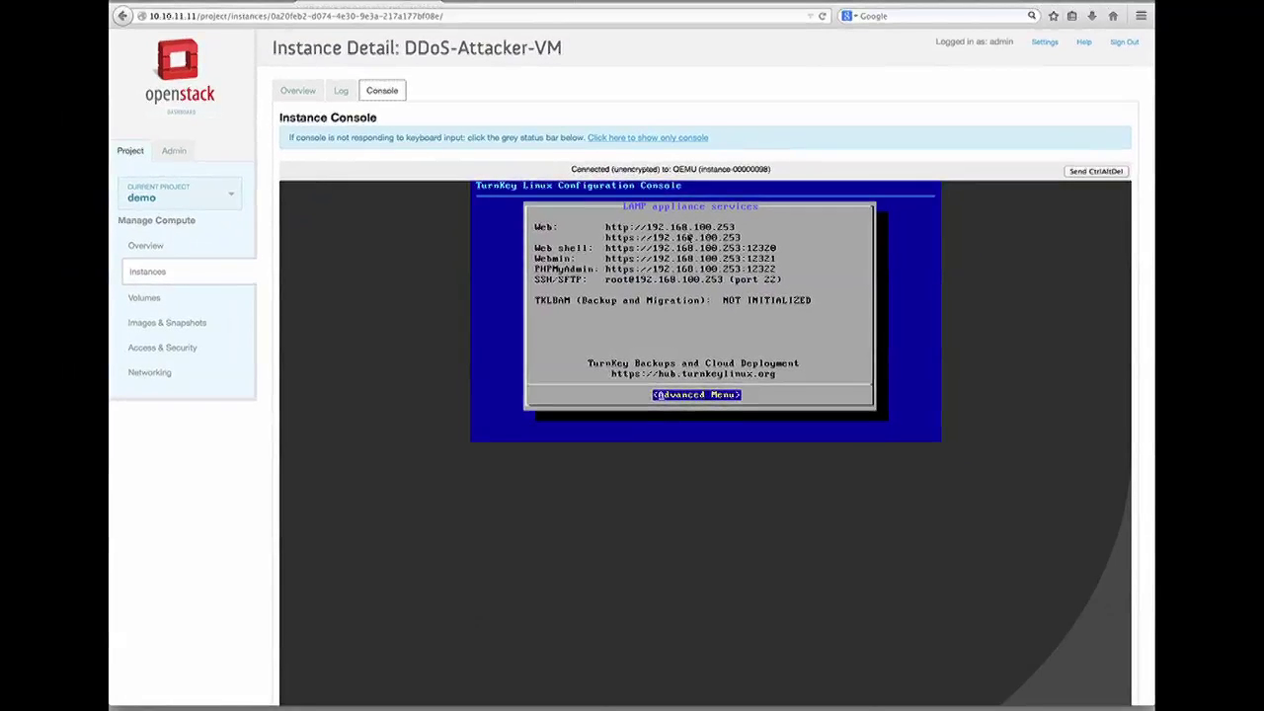
click(689, 171)
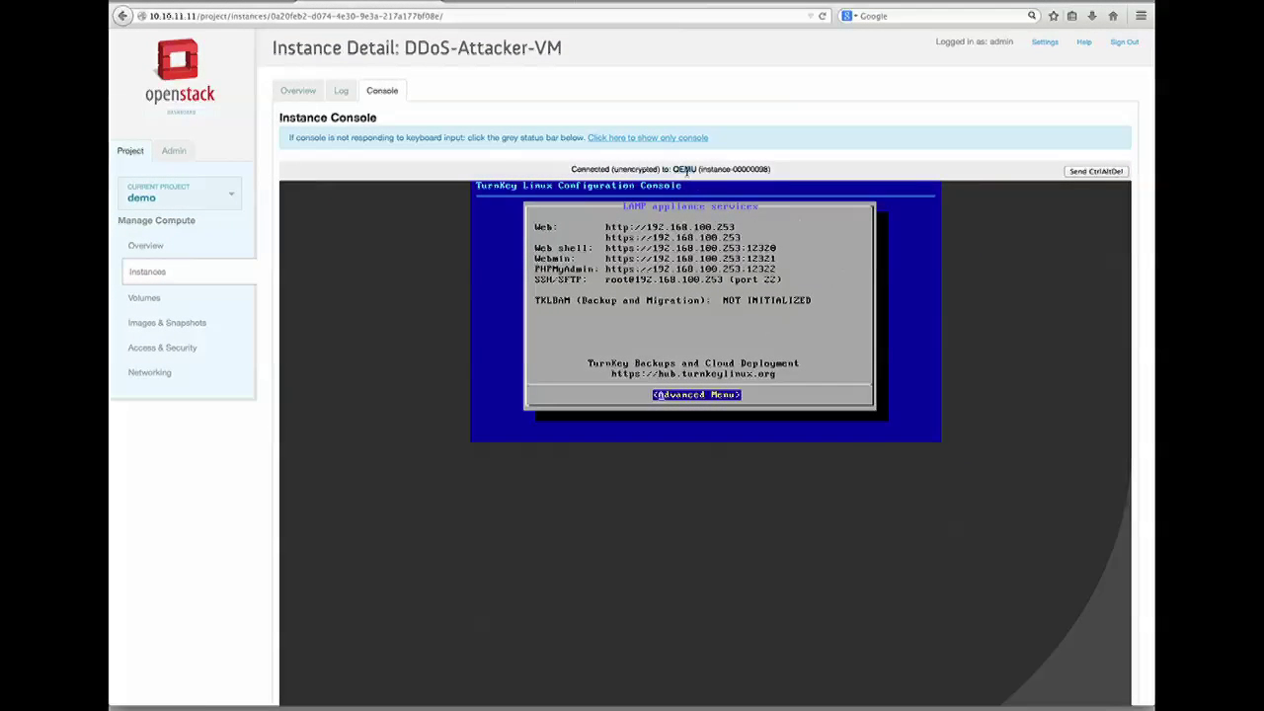
key(Return)
key(q)
key(Return)
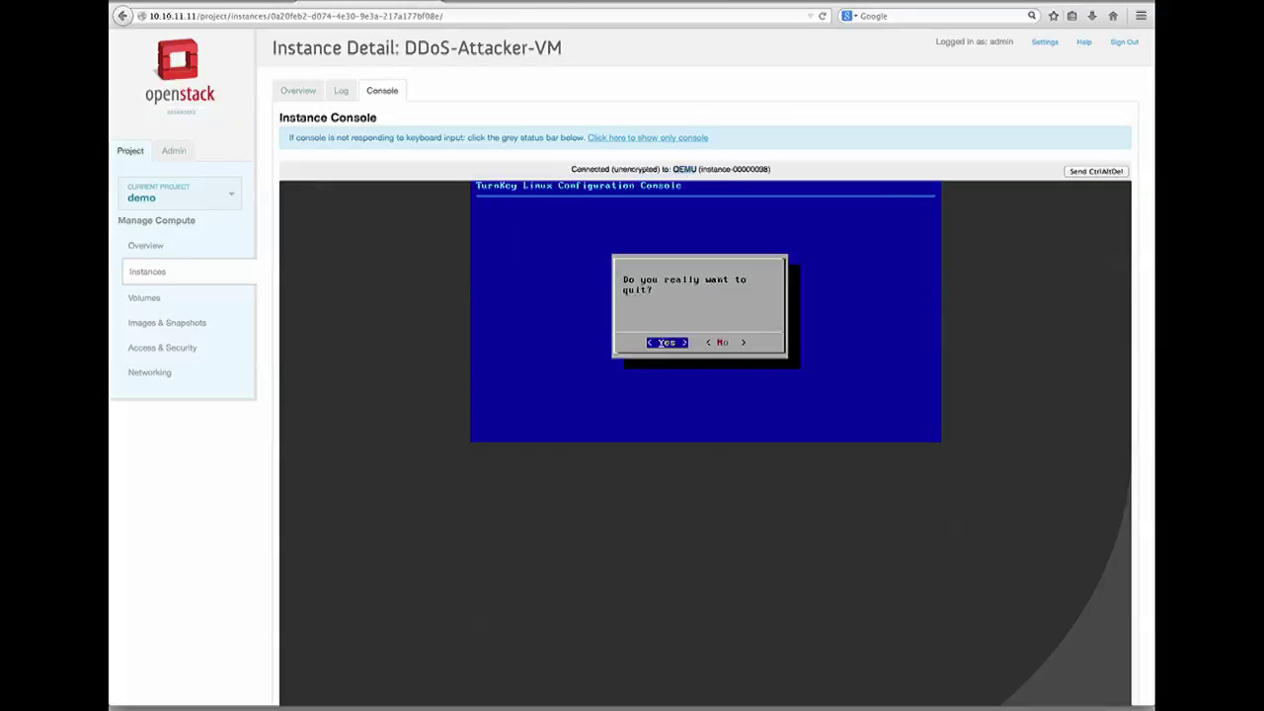
key(Return)
- Log in as root and run ifconfig, showing eth0 at 192.168.100.253
text(root)
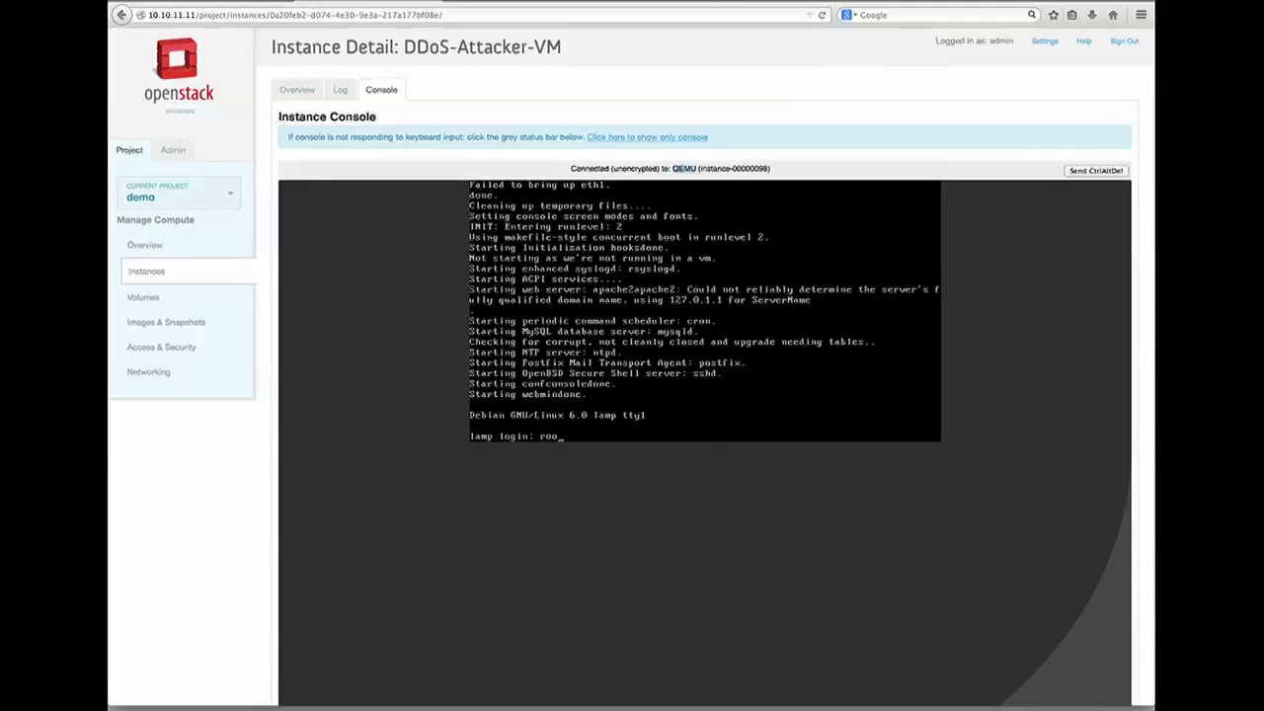
key(Return)
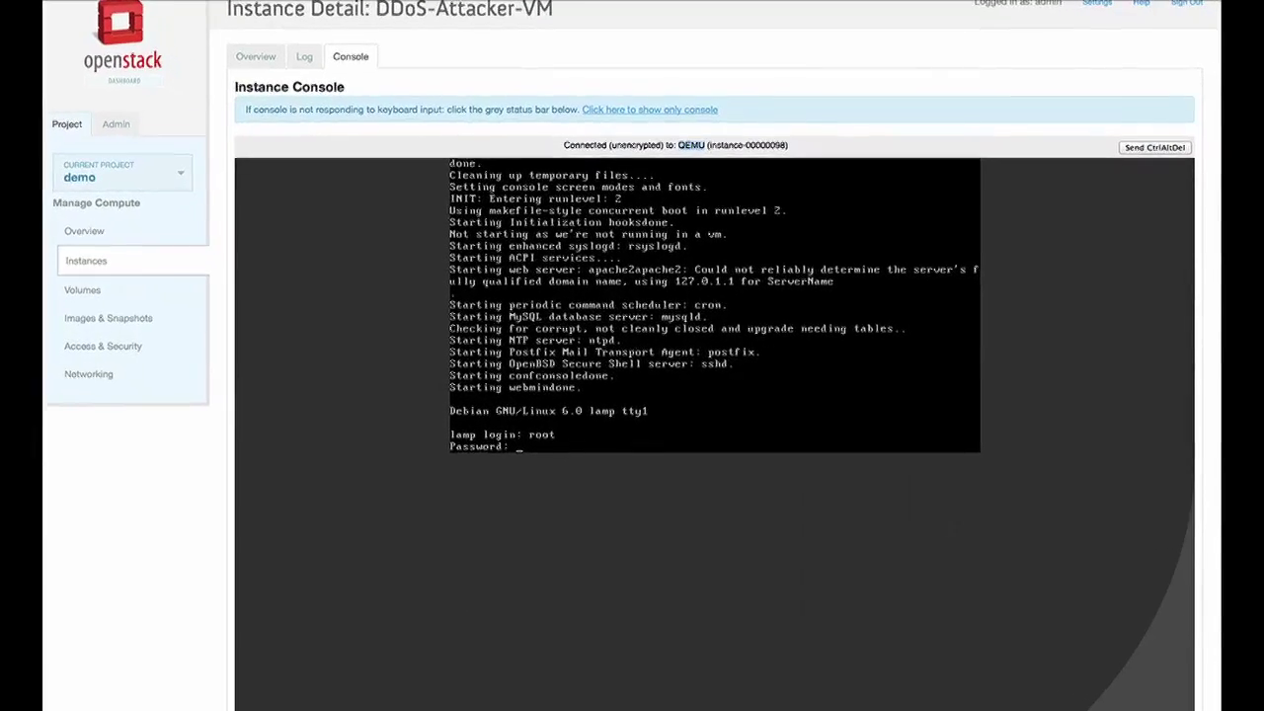
key(Return)
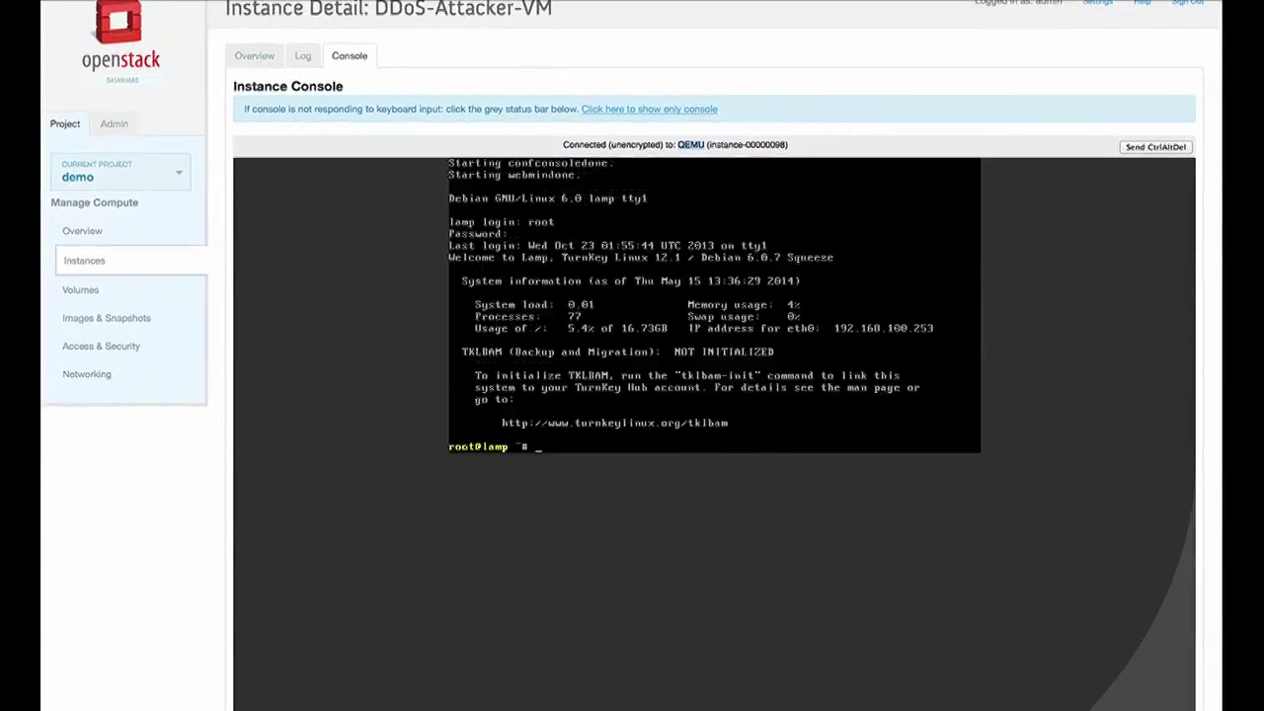
key(Return)
key(Return)
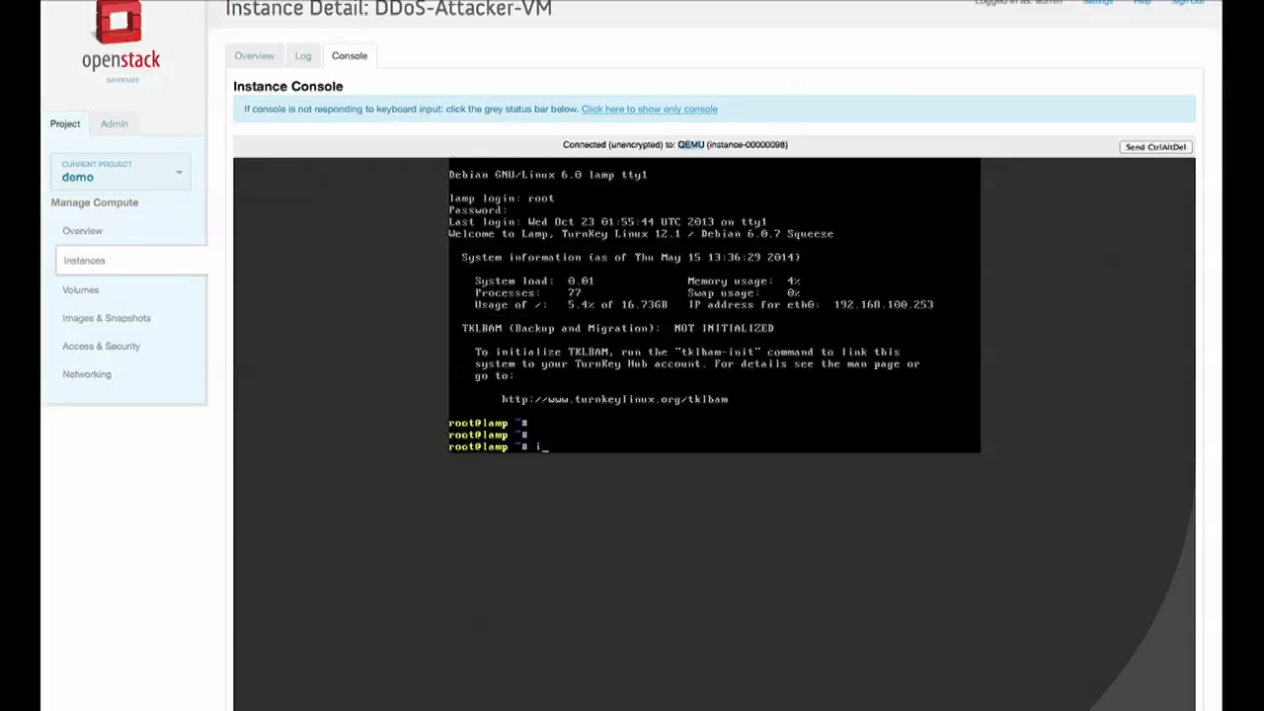
text(ip)
key(BackSpace)
text(fconfig)
key(Return)
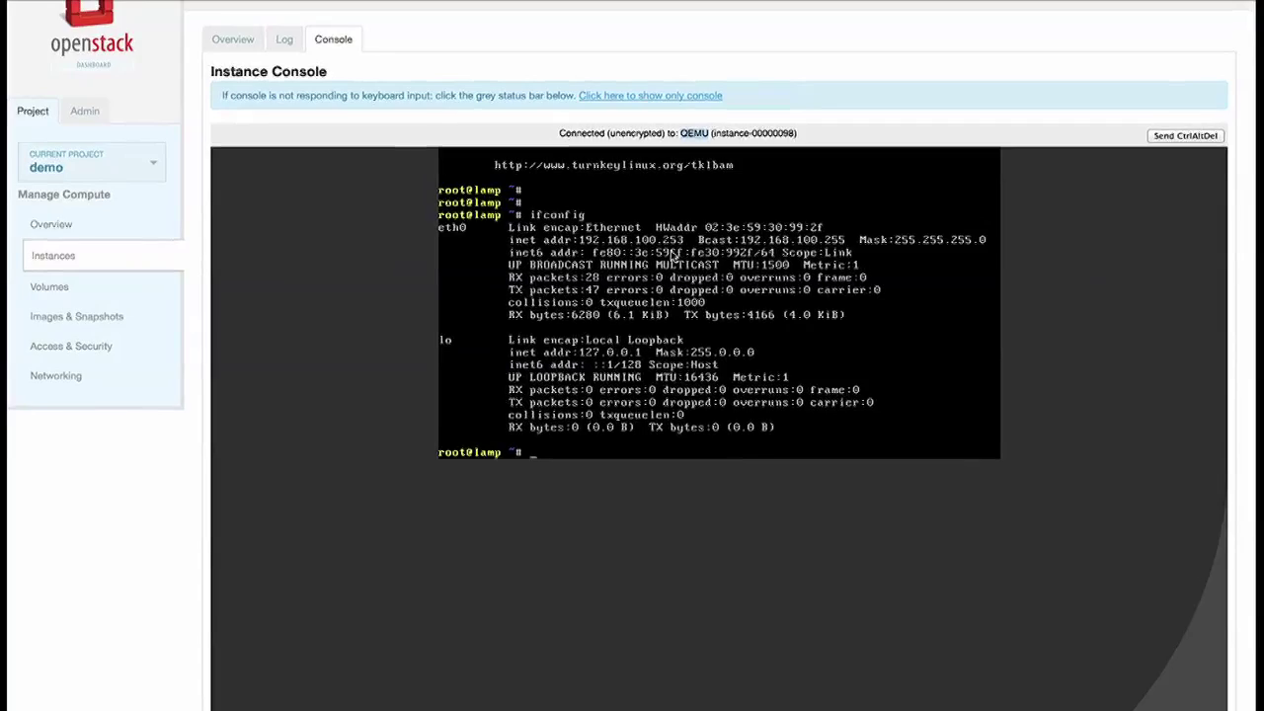
text(ping 192)
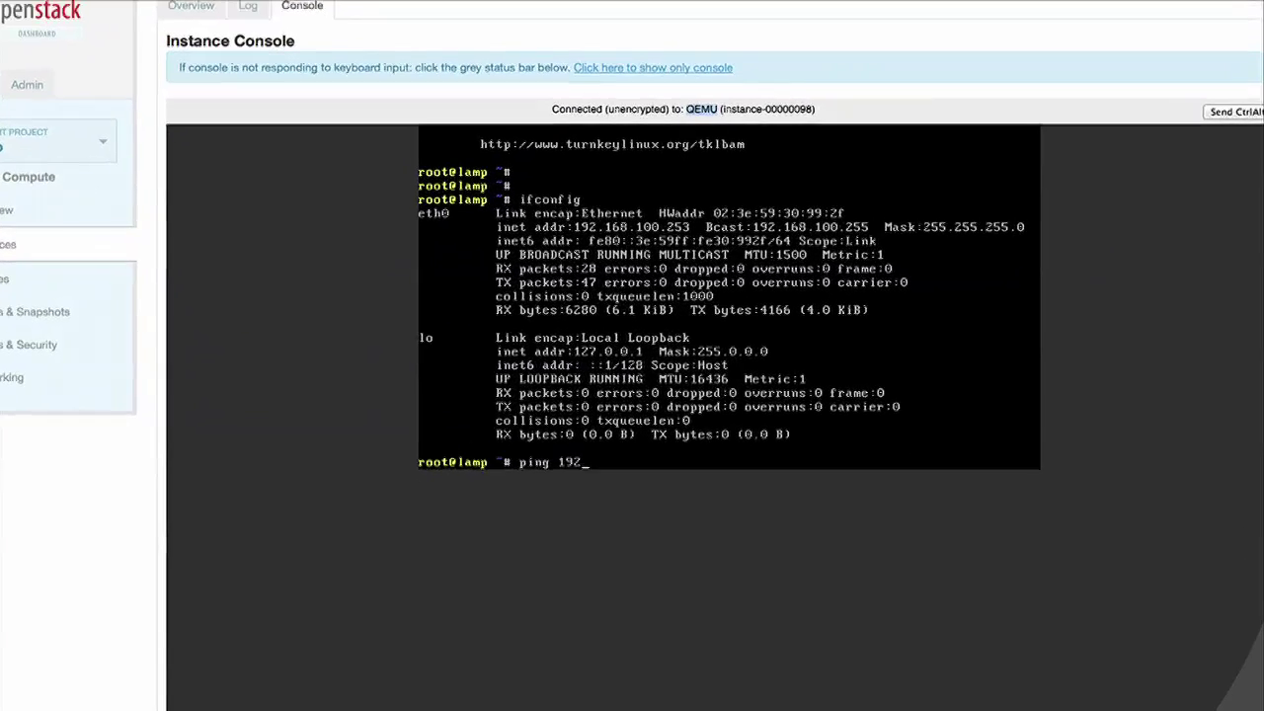
text(.168.101.253)
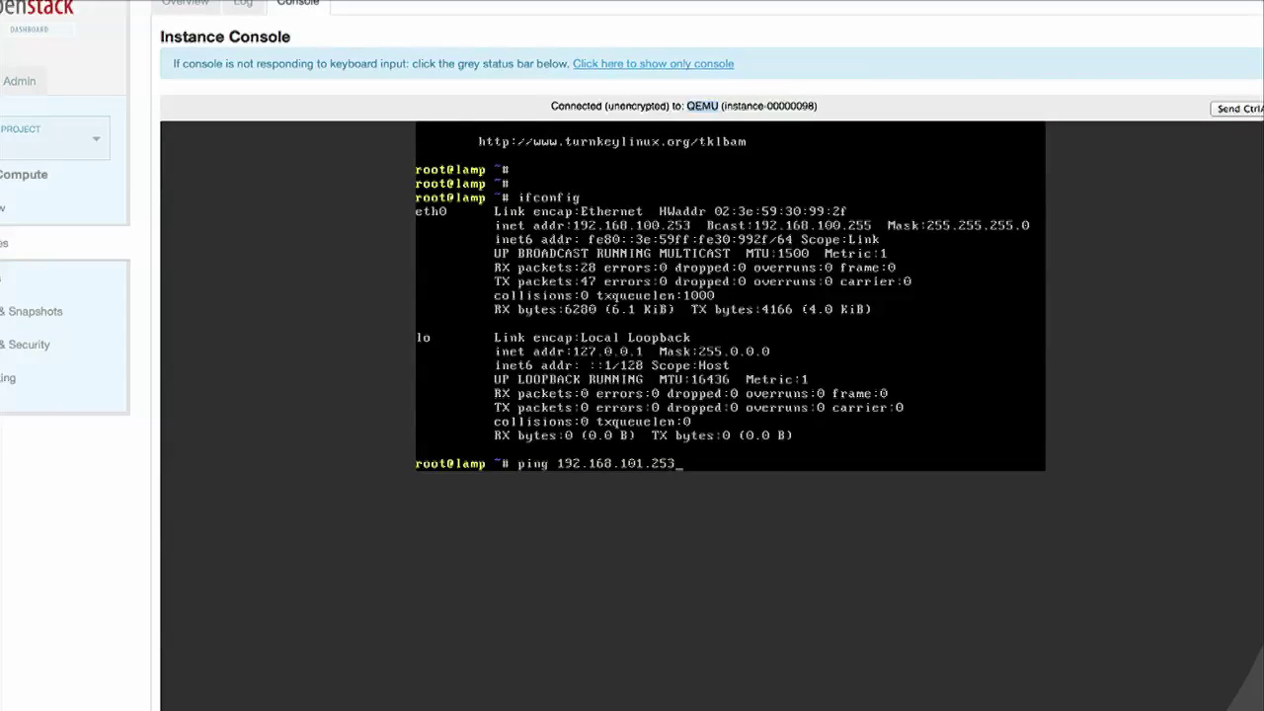
- Ping 192.168.101.253, stop after 5 replies with 0% loss, then type hping3
key(Return)
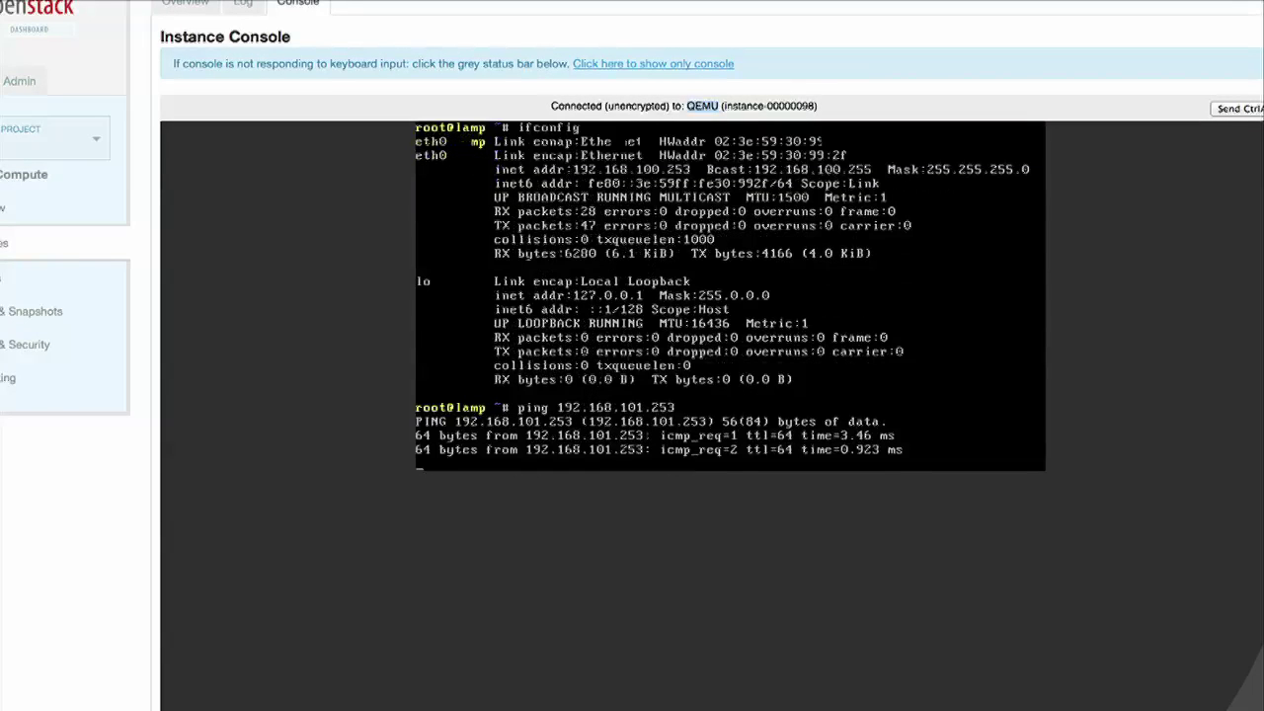
key(ctrl+c)
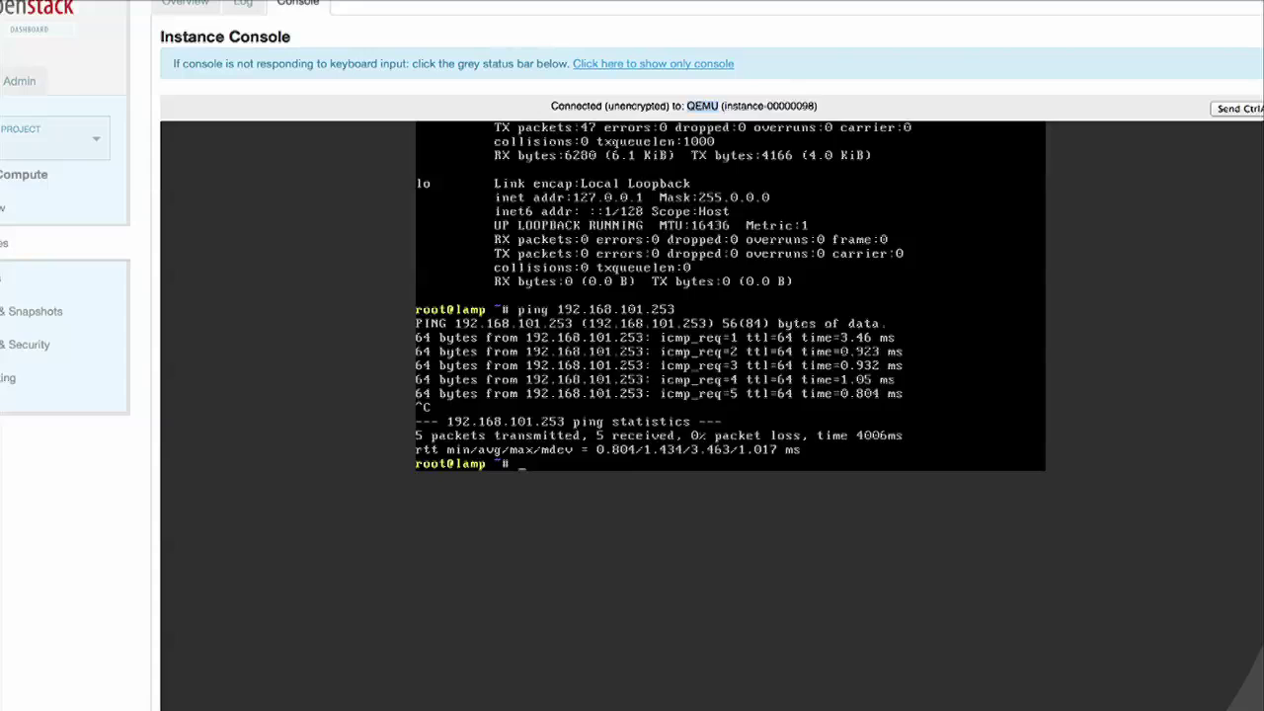
text(hping3)
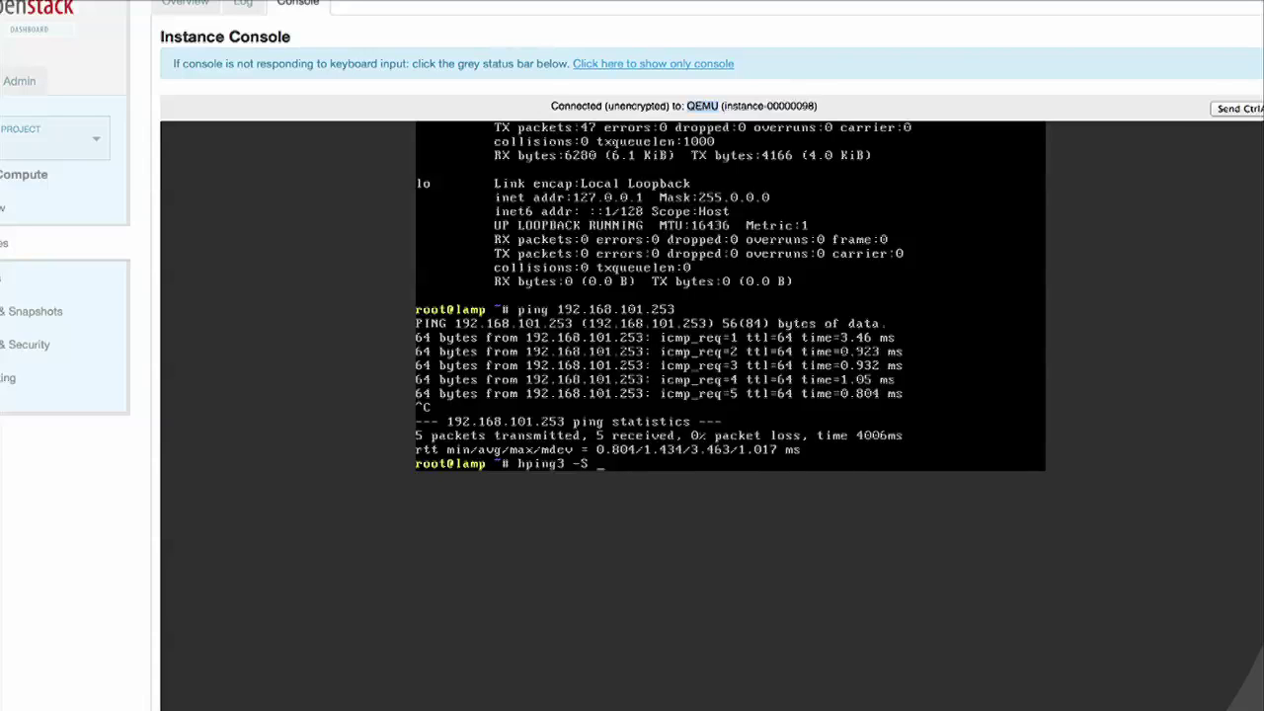
- Add "-p 80" to the hping3 -S command in the VNC console to target port 80
text(-p 80)
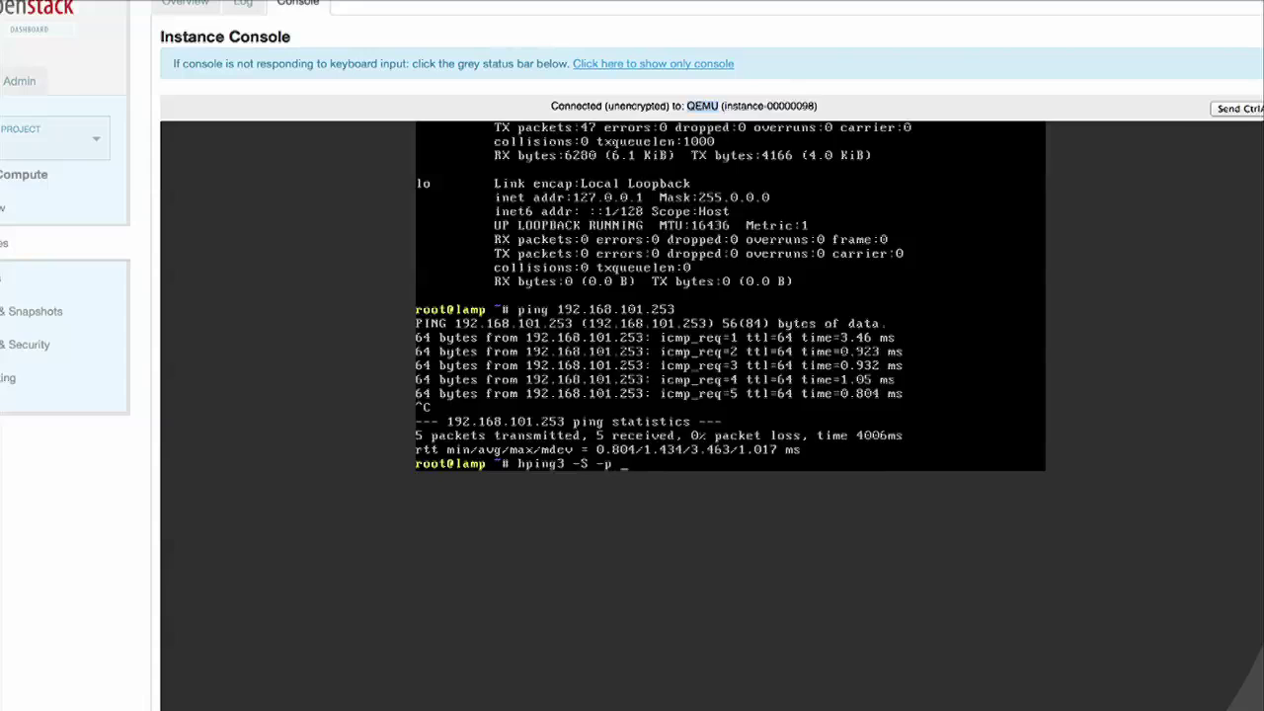
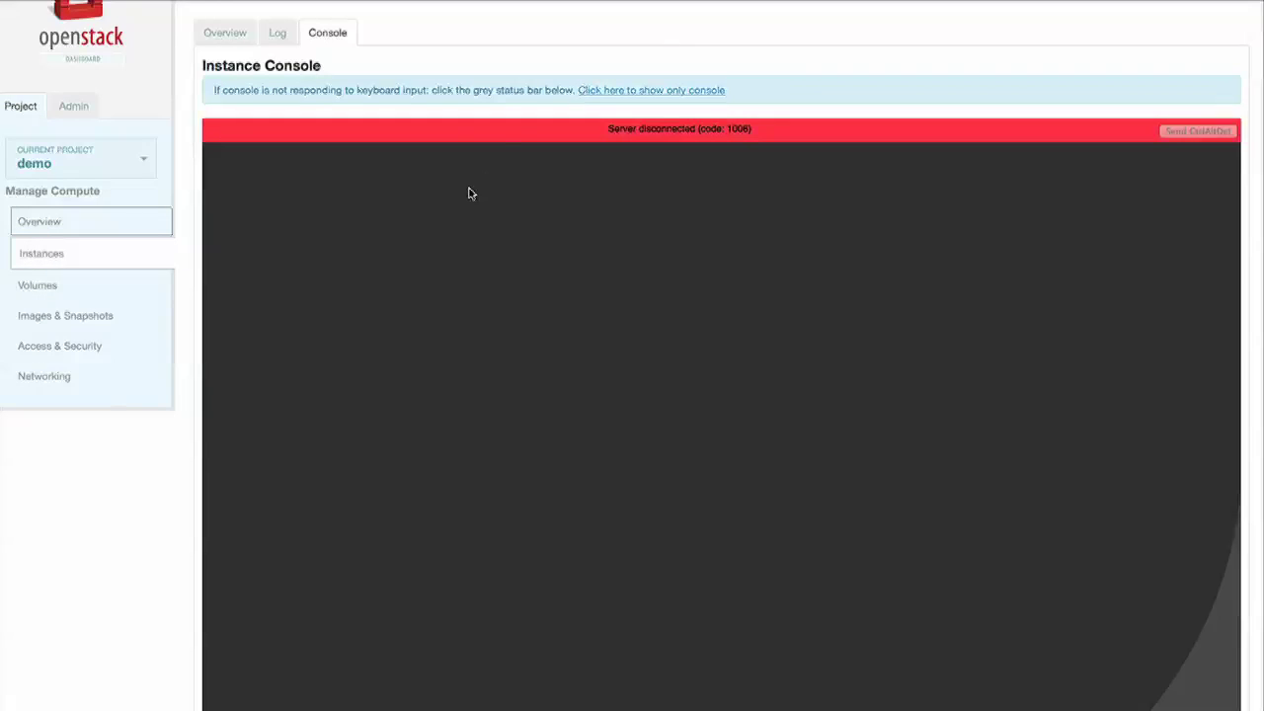
- Show the Instances page listing DDoS-Svc-Inst_1, Ddos-Target-VM and DDoS-Attacker-VM with their IP addresses
click(40, 258)
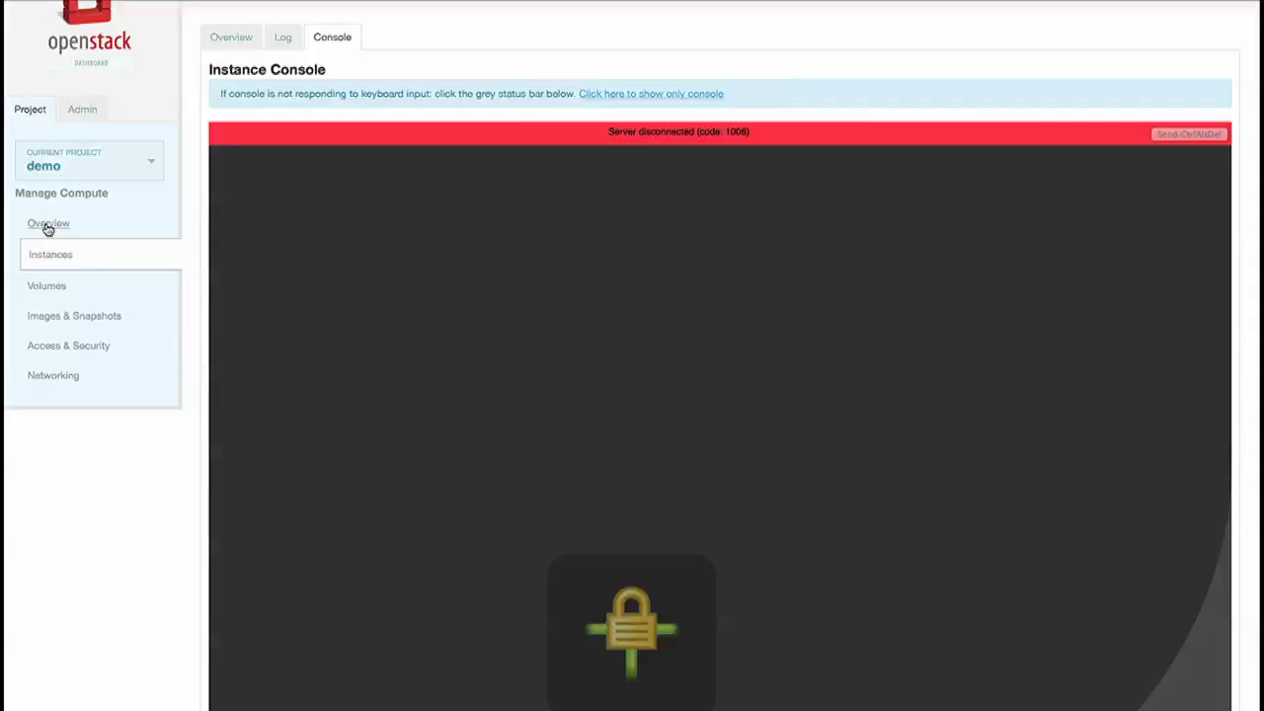
click(47, 226)
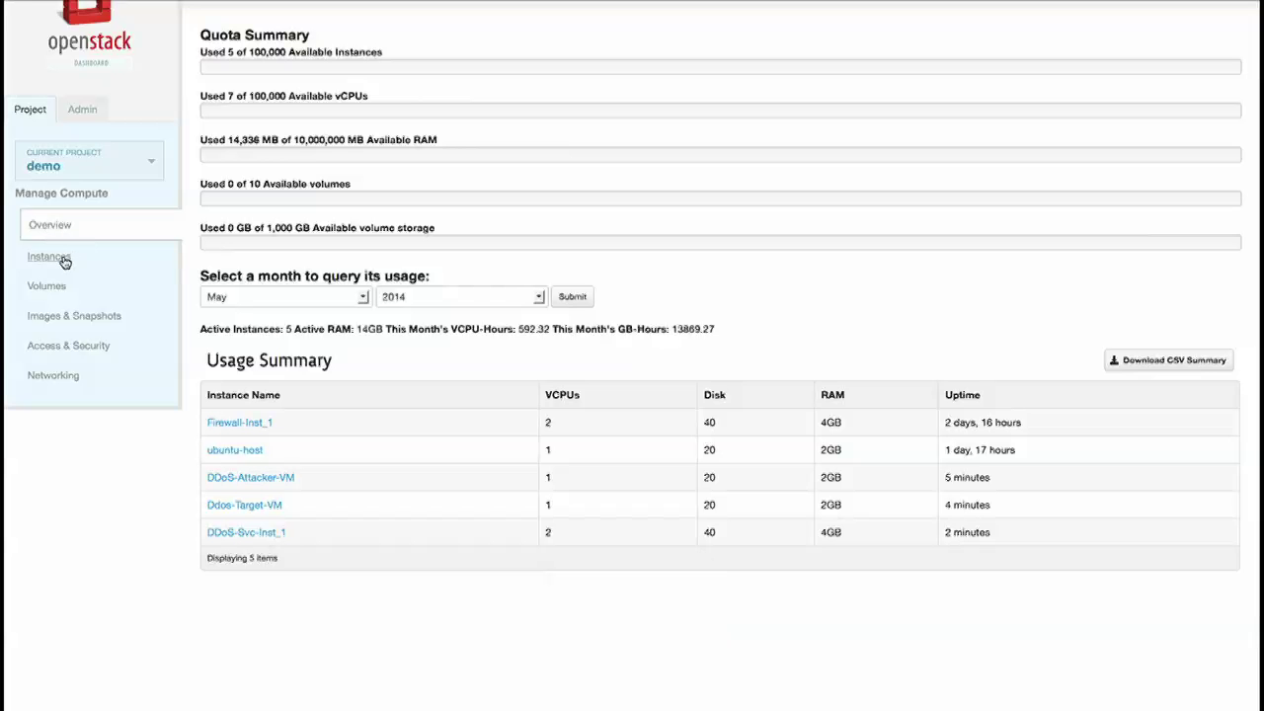
click(63, 261)
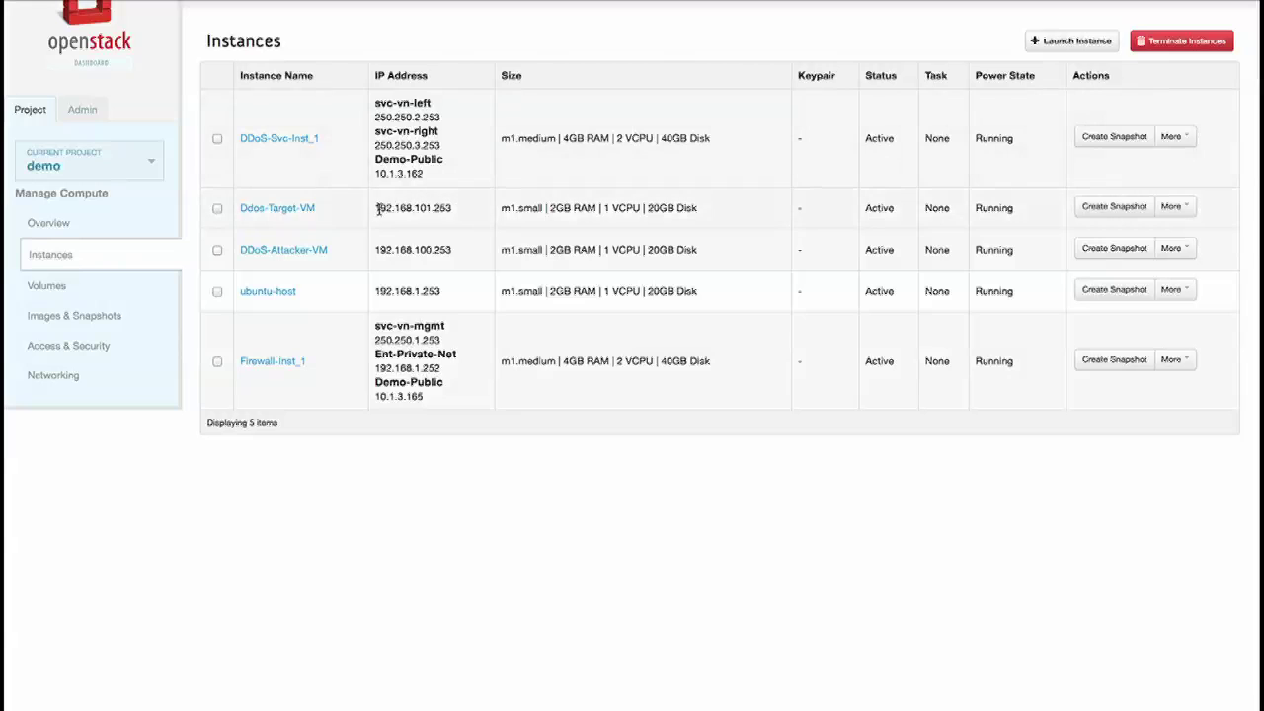
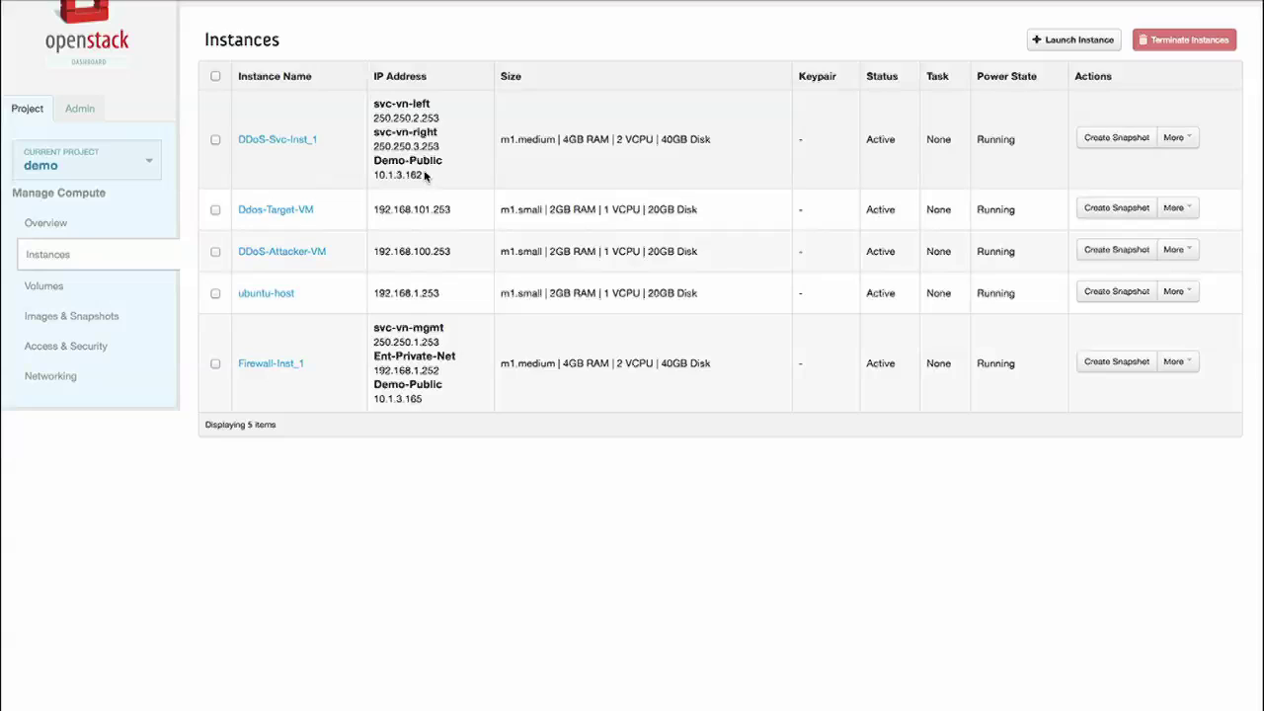
- Copy DDoS-Svc-Inst_1's public address 10.1.3.162 and prepare a new browser tab
drag(425, 175, 370, 176)
key(super+t)
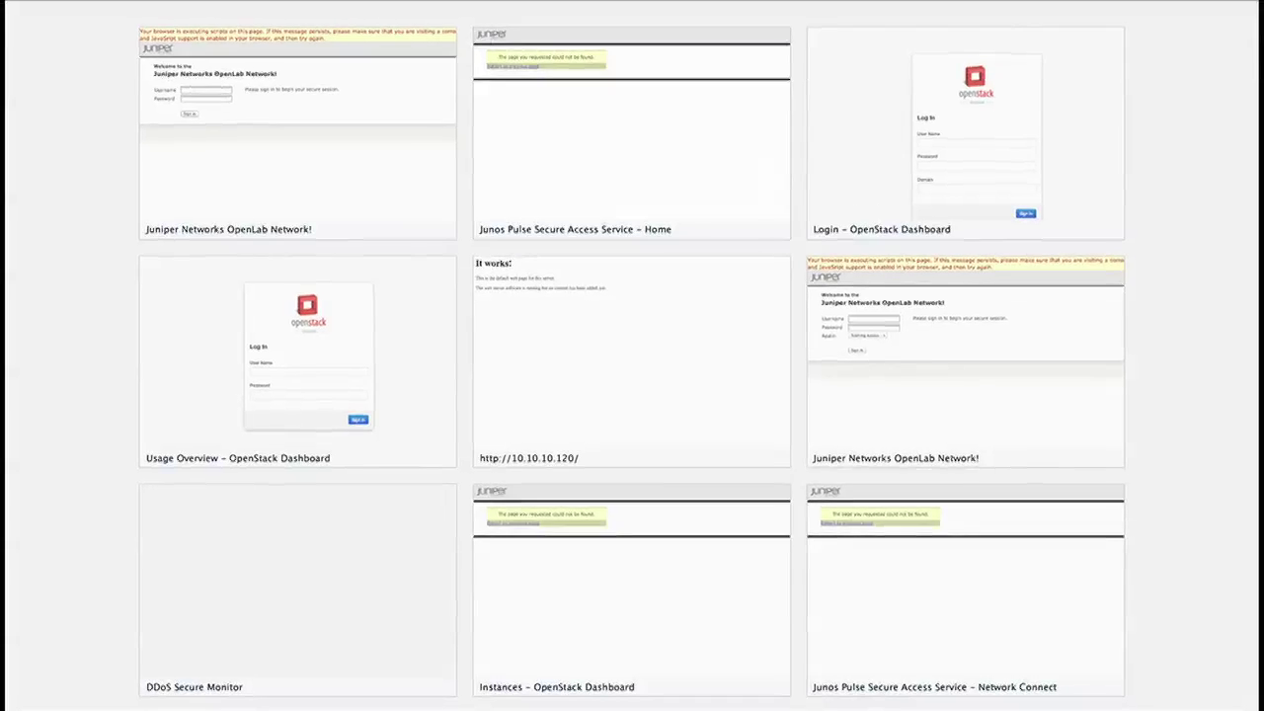
key(super+w)
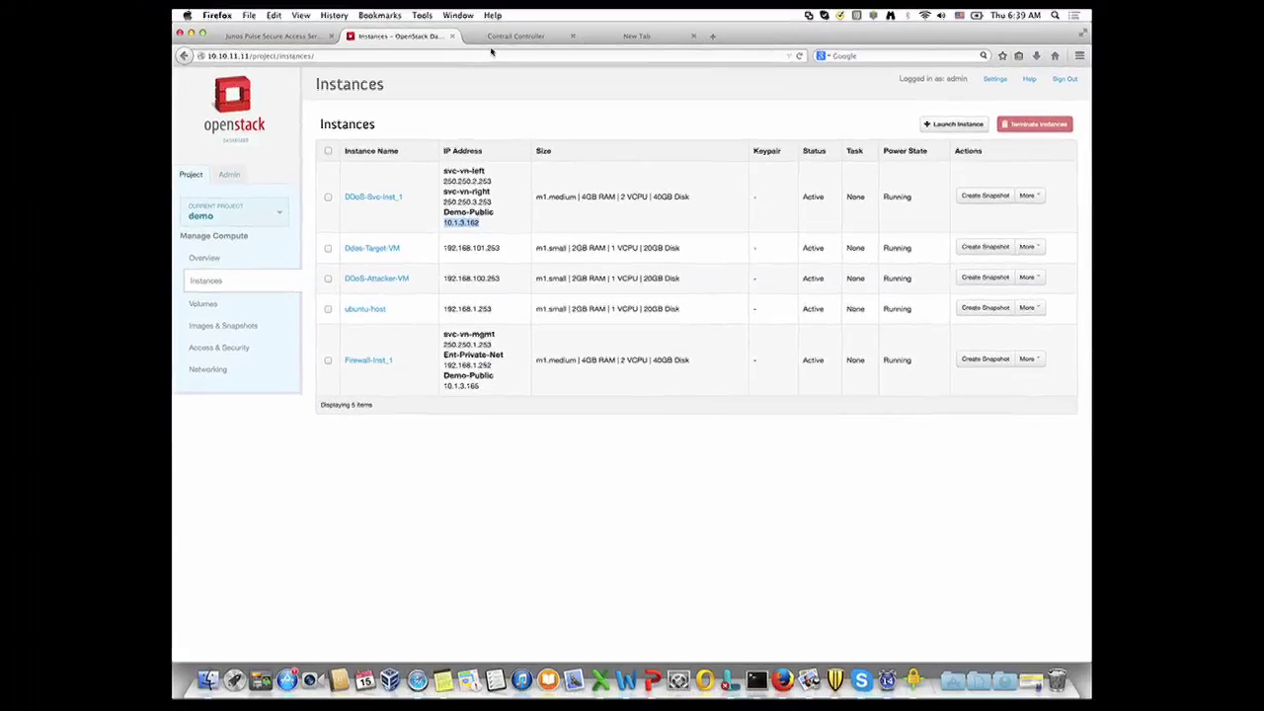
- Load the Juniper DDoS Secure portal at 10.1.3.162 in the new tab, reloading it once
click(591, 34)
text(10.1.3.162)
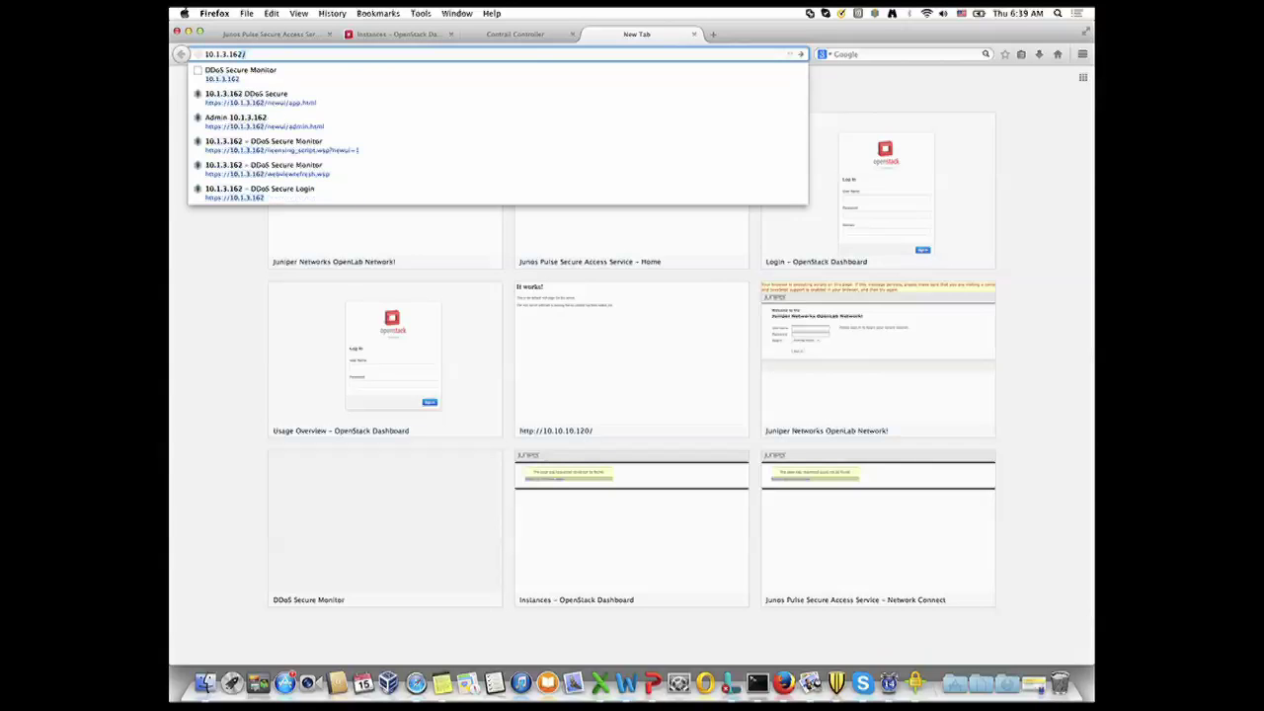
key(Return)
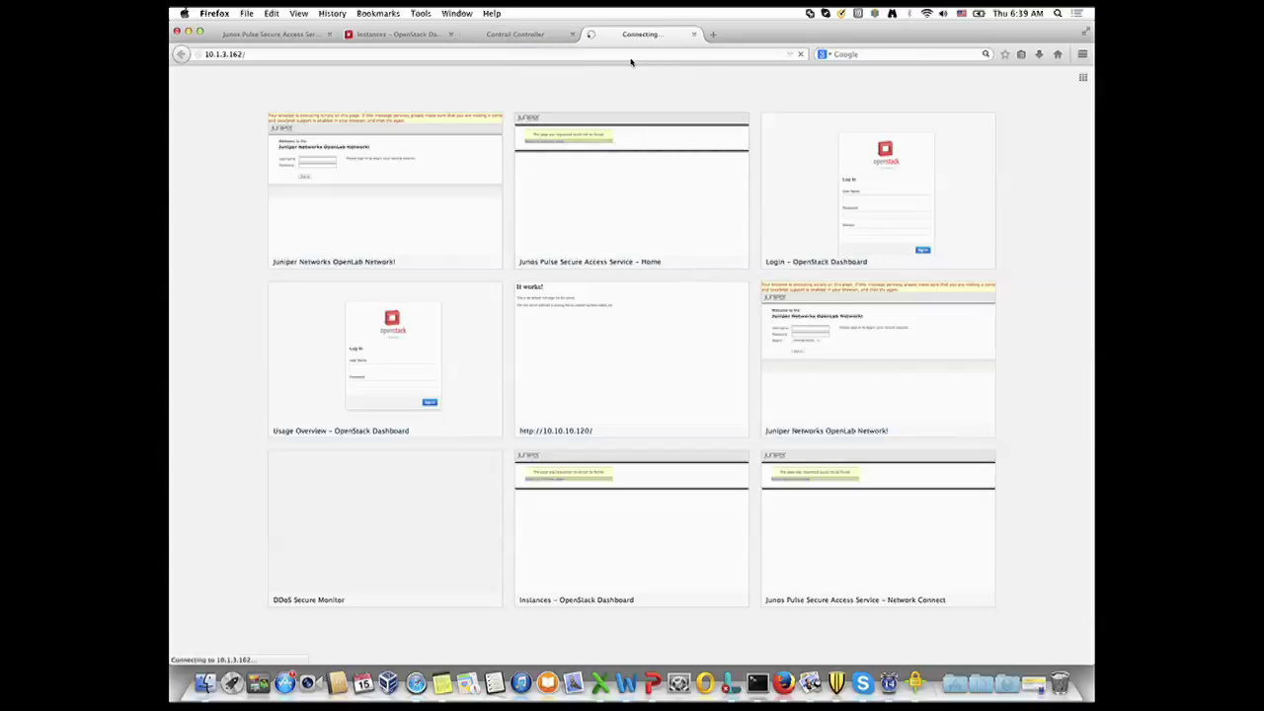
click(419, 38)
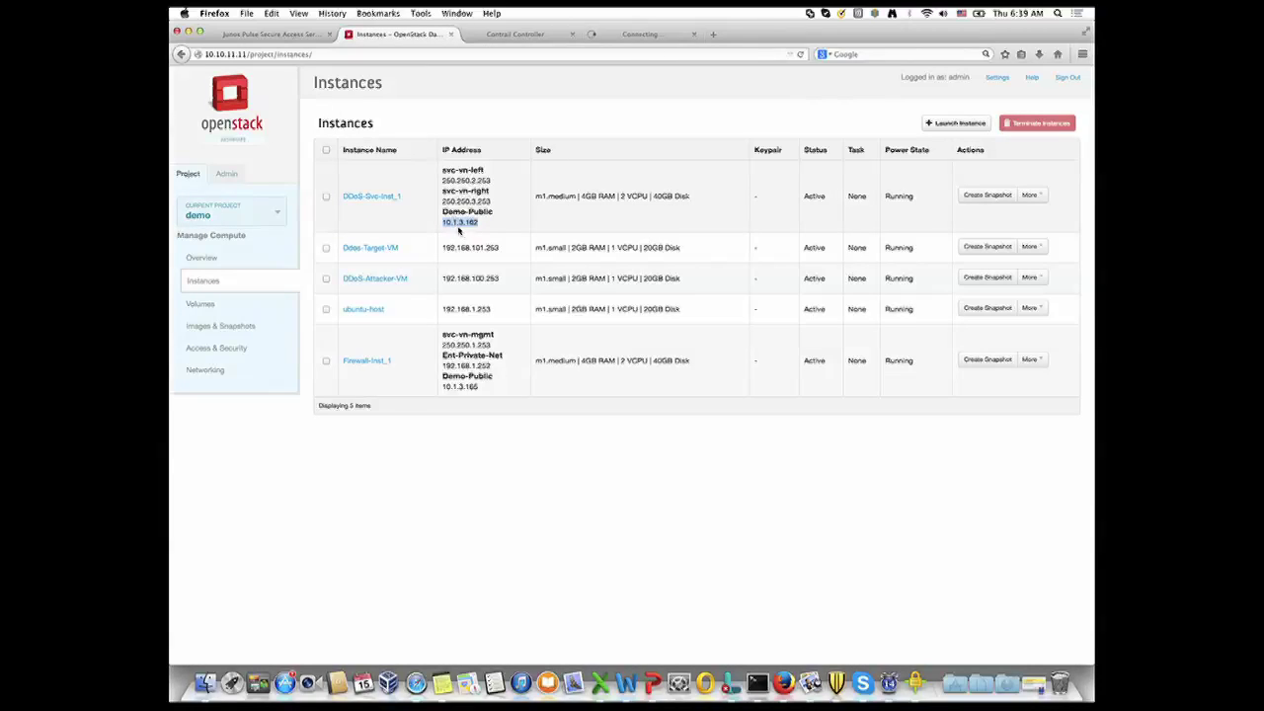
click(625, 35)
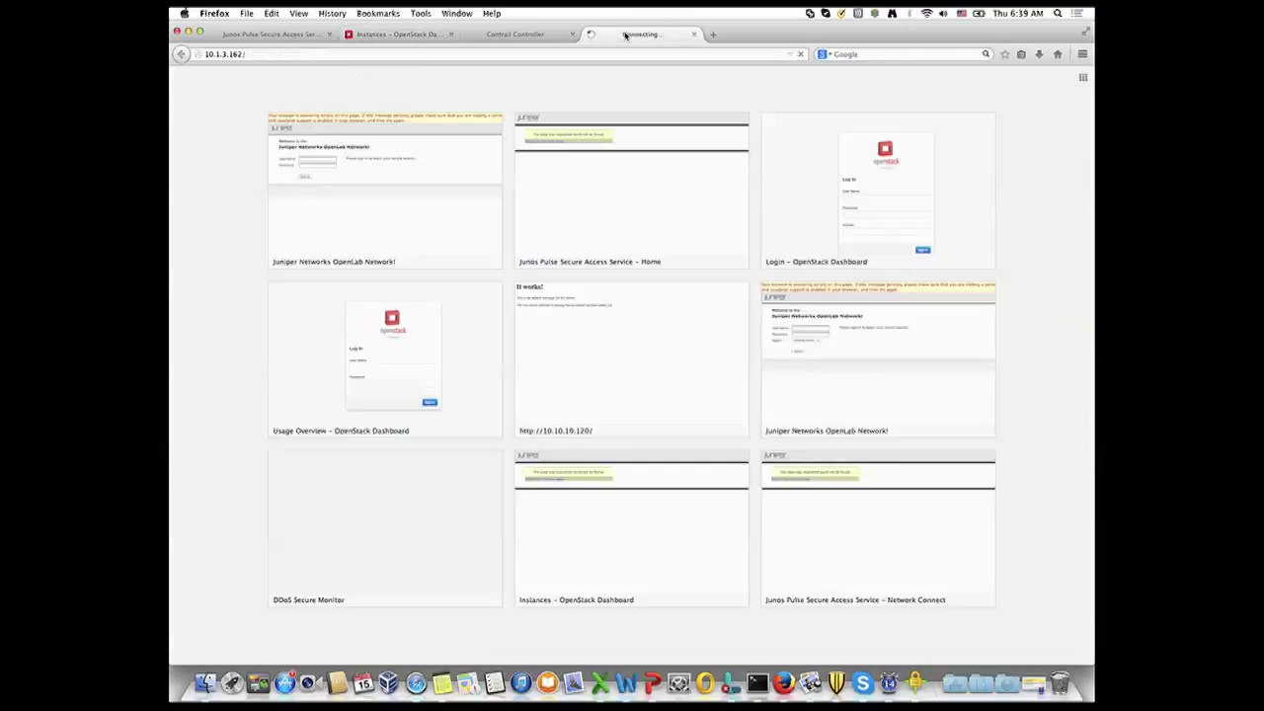
click(487, 53)
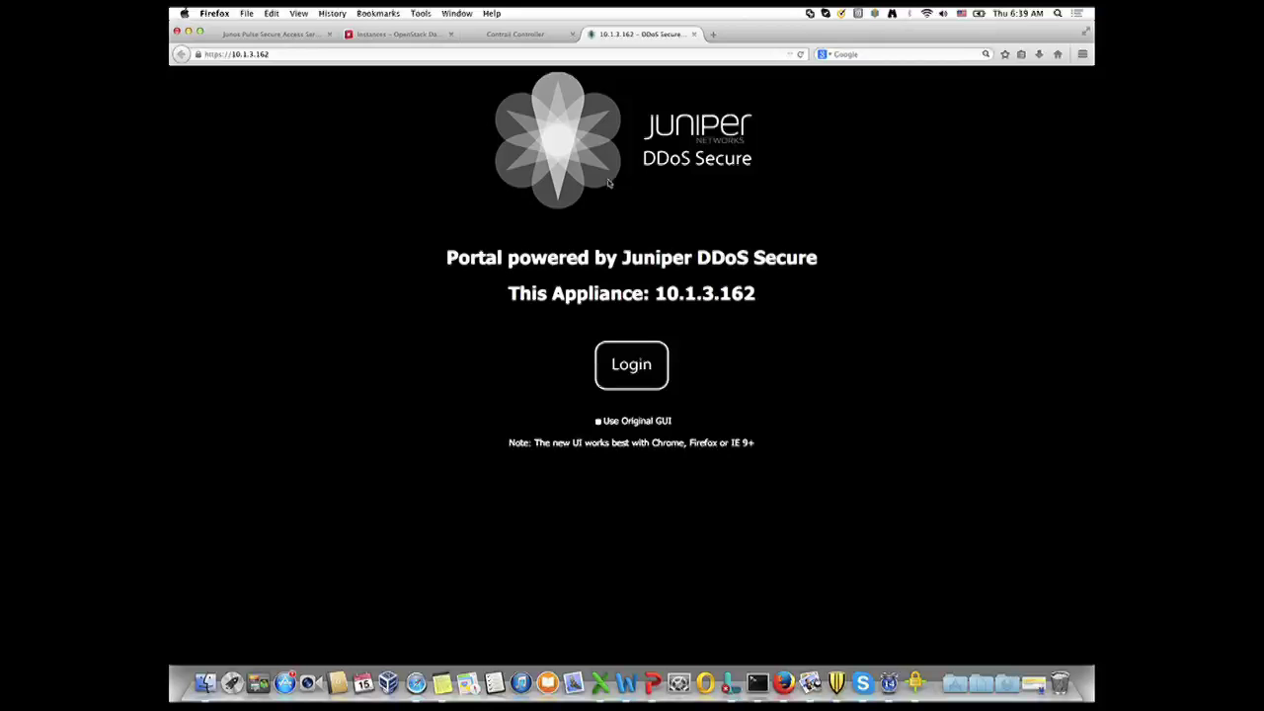
- Sign in to the appliance portal with the account username and password
click(641, 366)
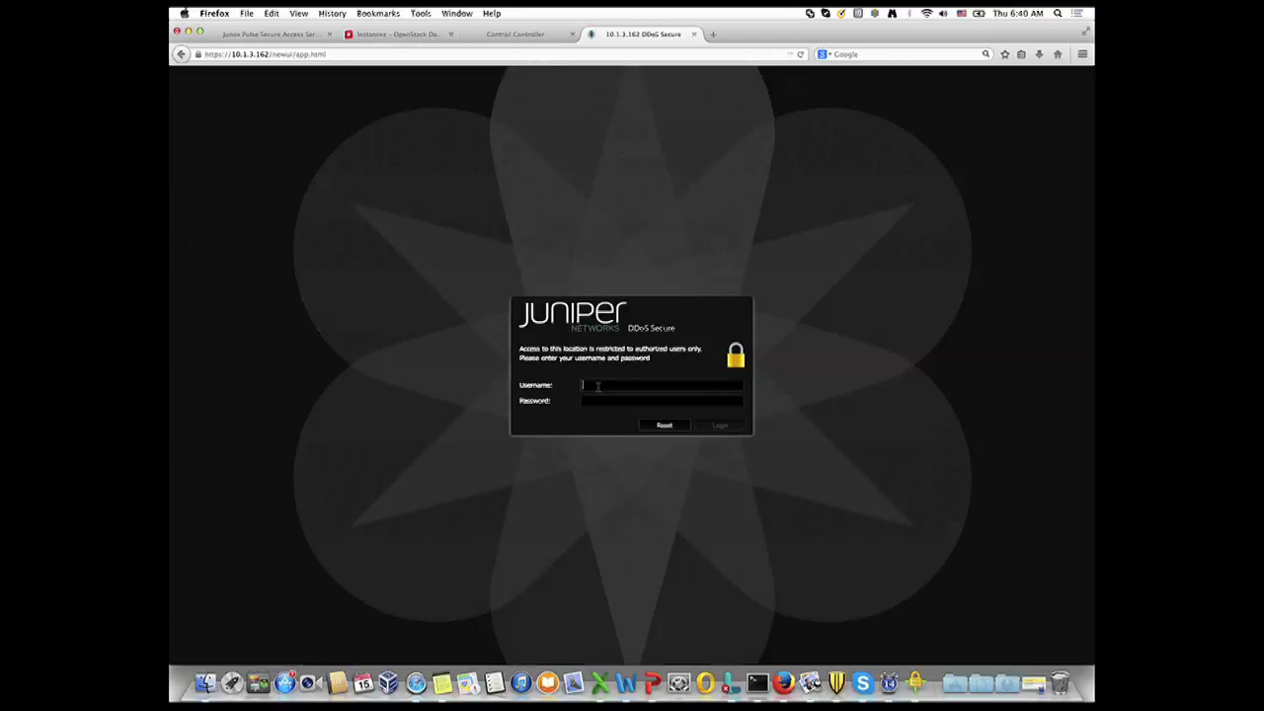
text(user)
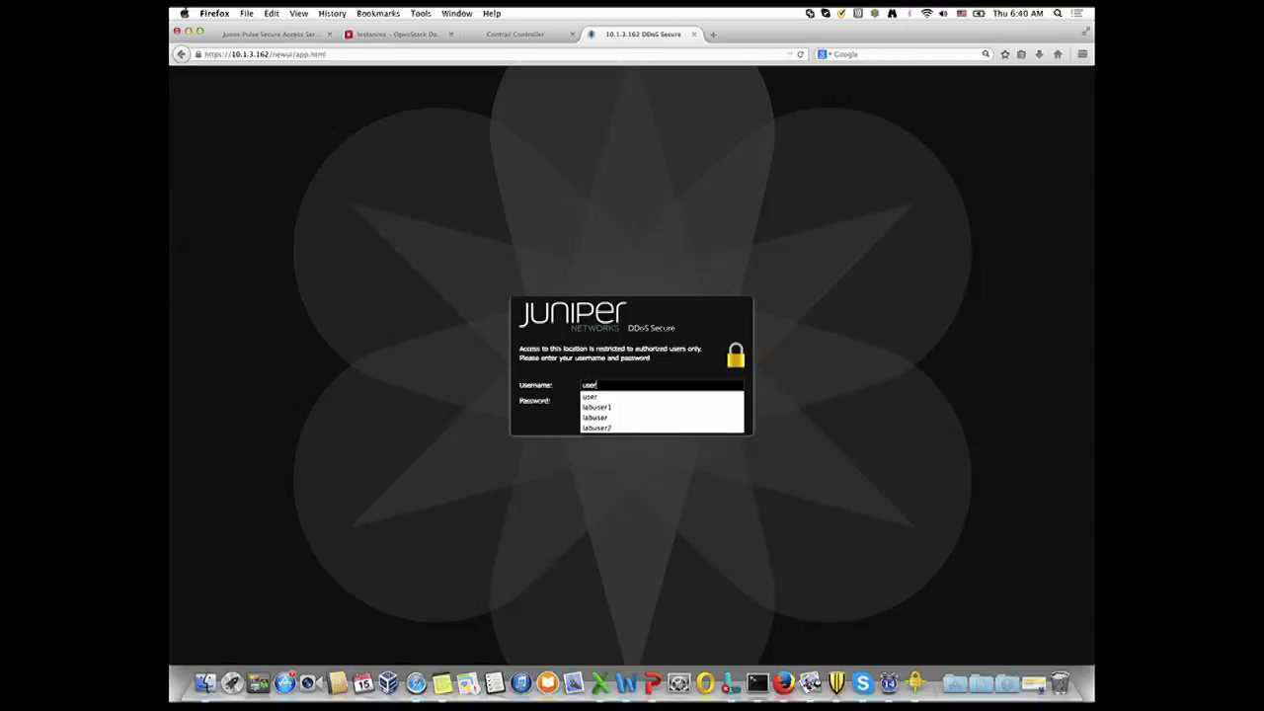
key(Tab)
text(********)
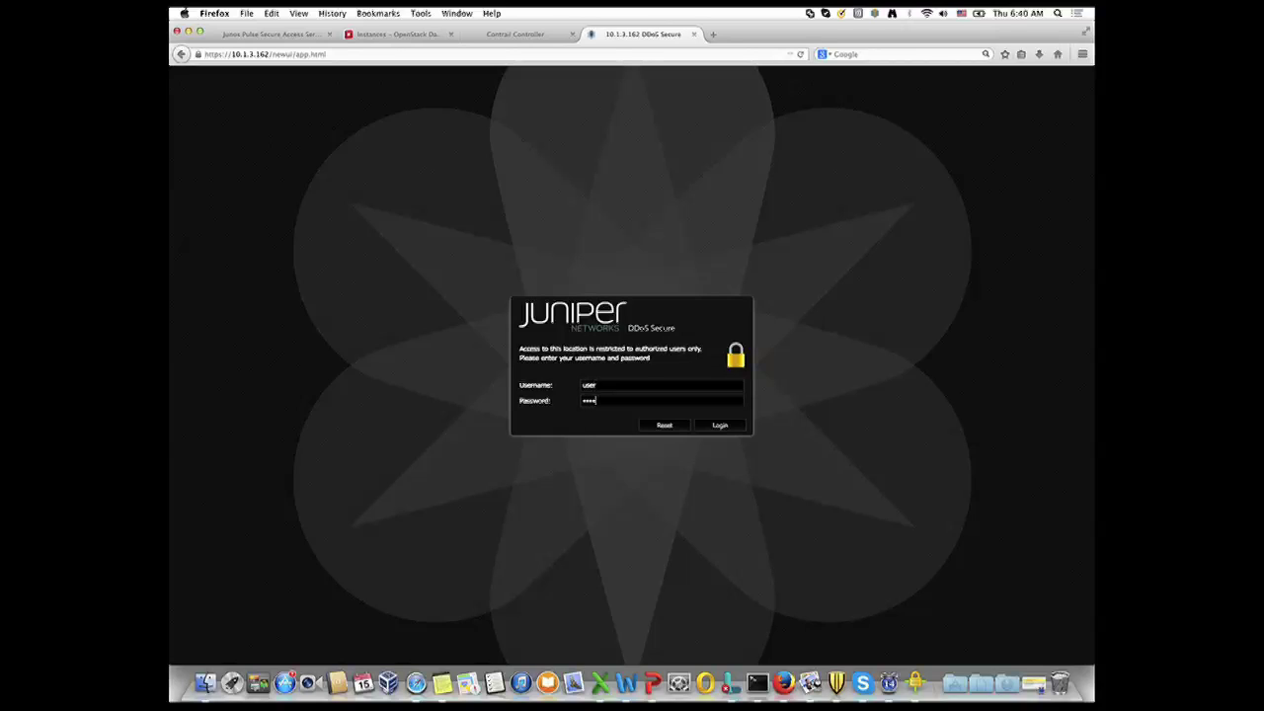
click(718, 428)
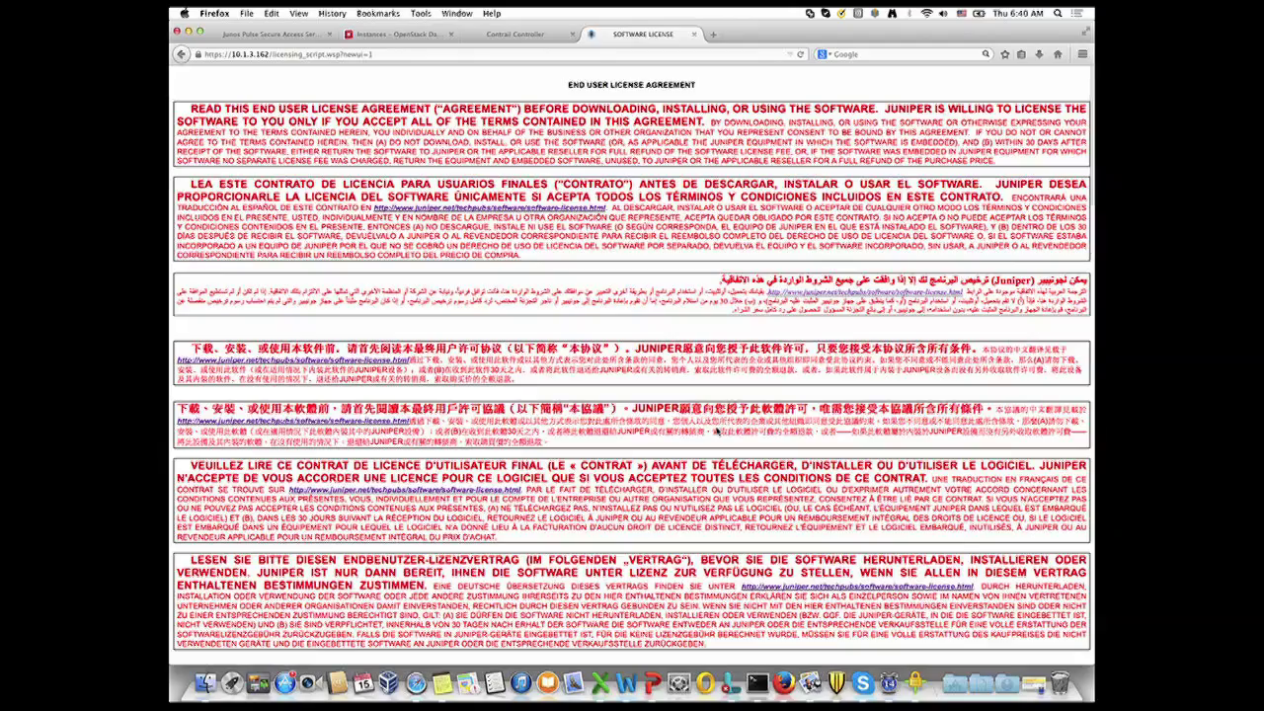
- Accept the end user license agreement and the software entitlement addendum
scroll(717, 426, down, 15)
scroll(717, 427, down, 10)
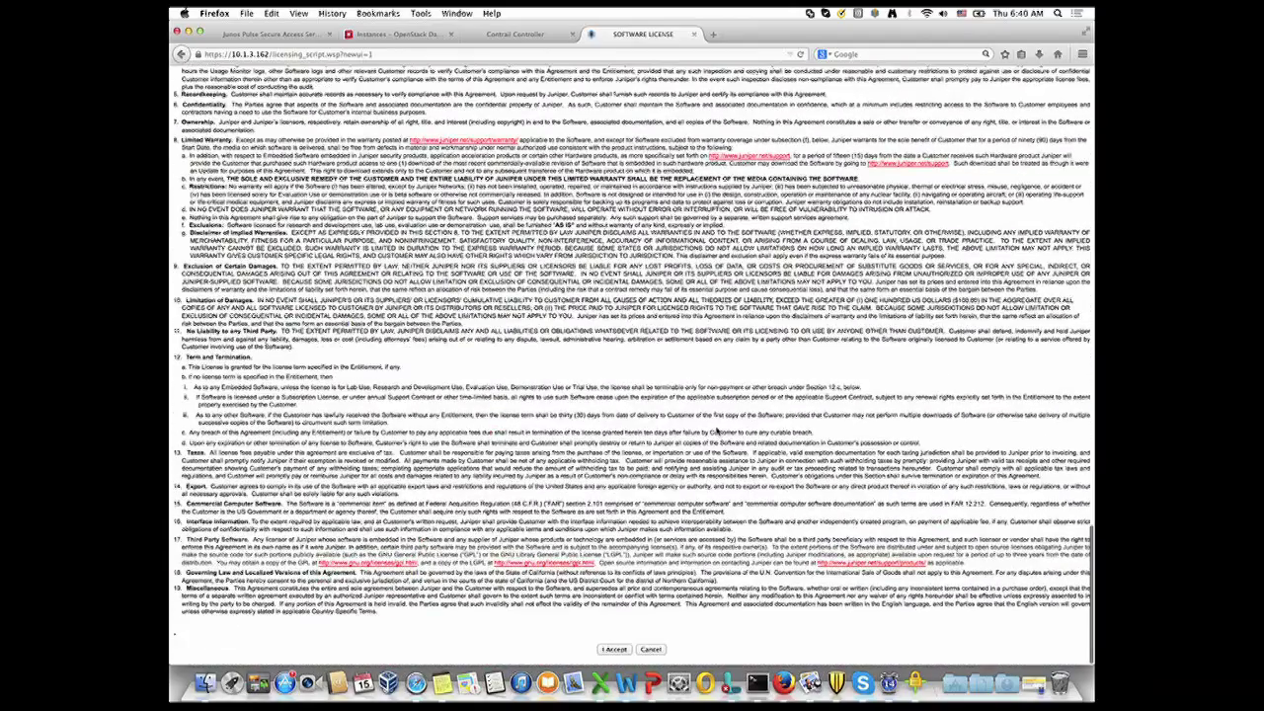
click(615, 650)
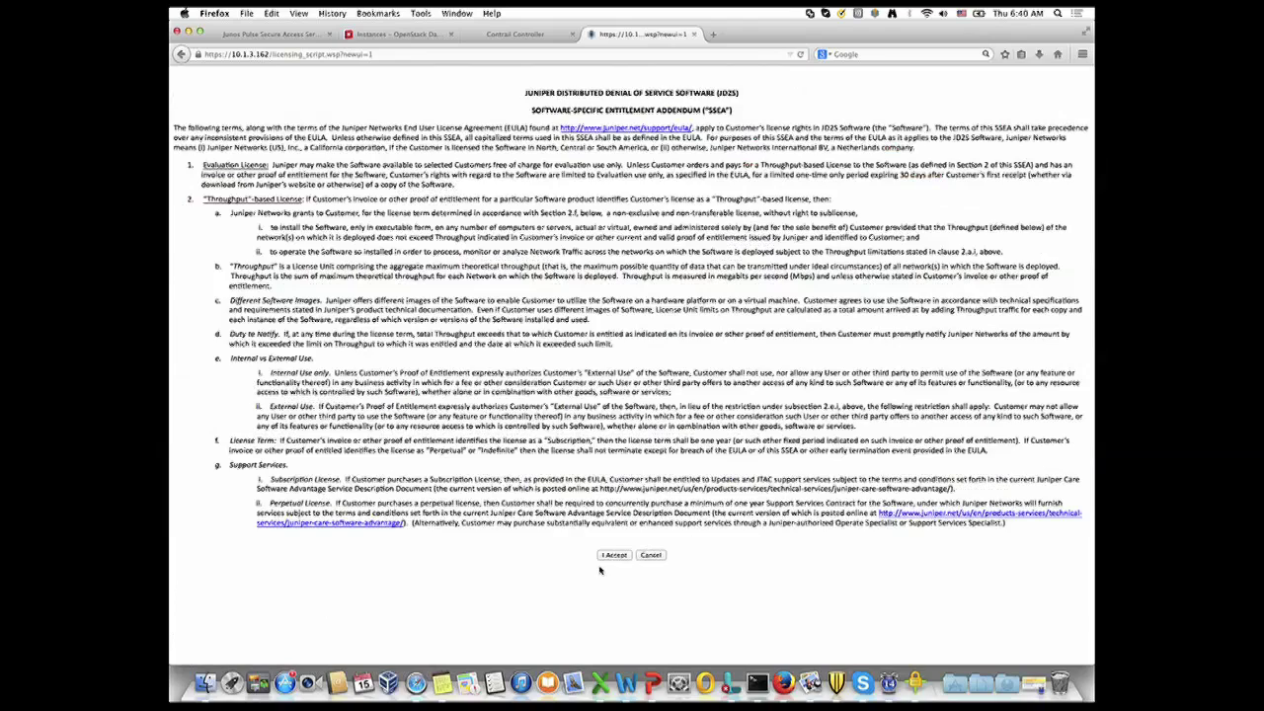
click(613, 556)
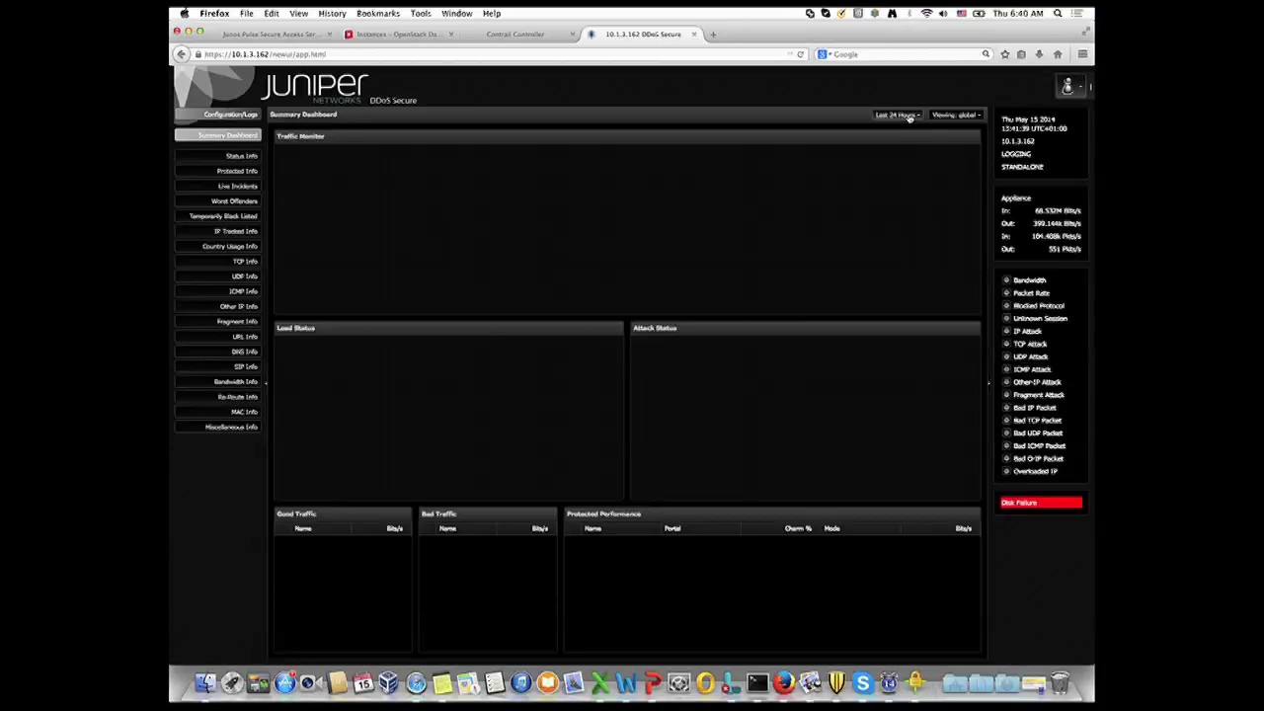
click(909, 116)
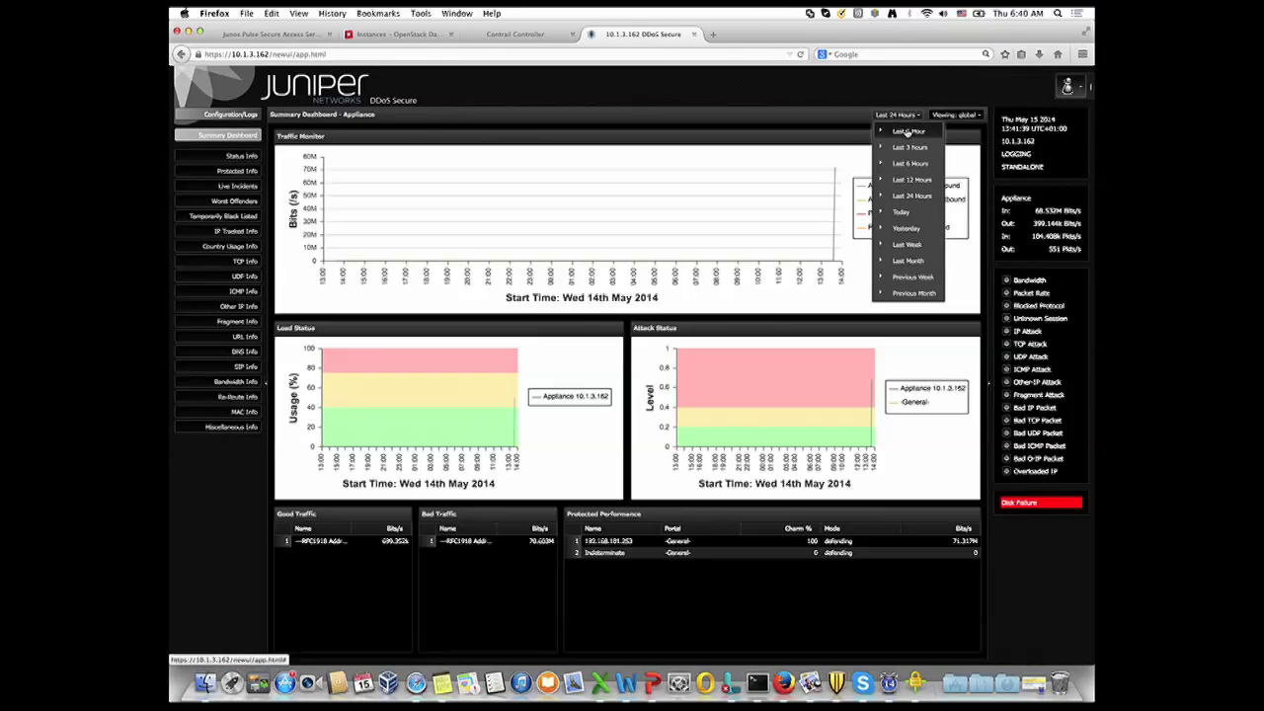
- Change the Summary Dashboard range from Last 24 Hours to Last 1 Hour
click(908, 131)
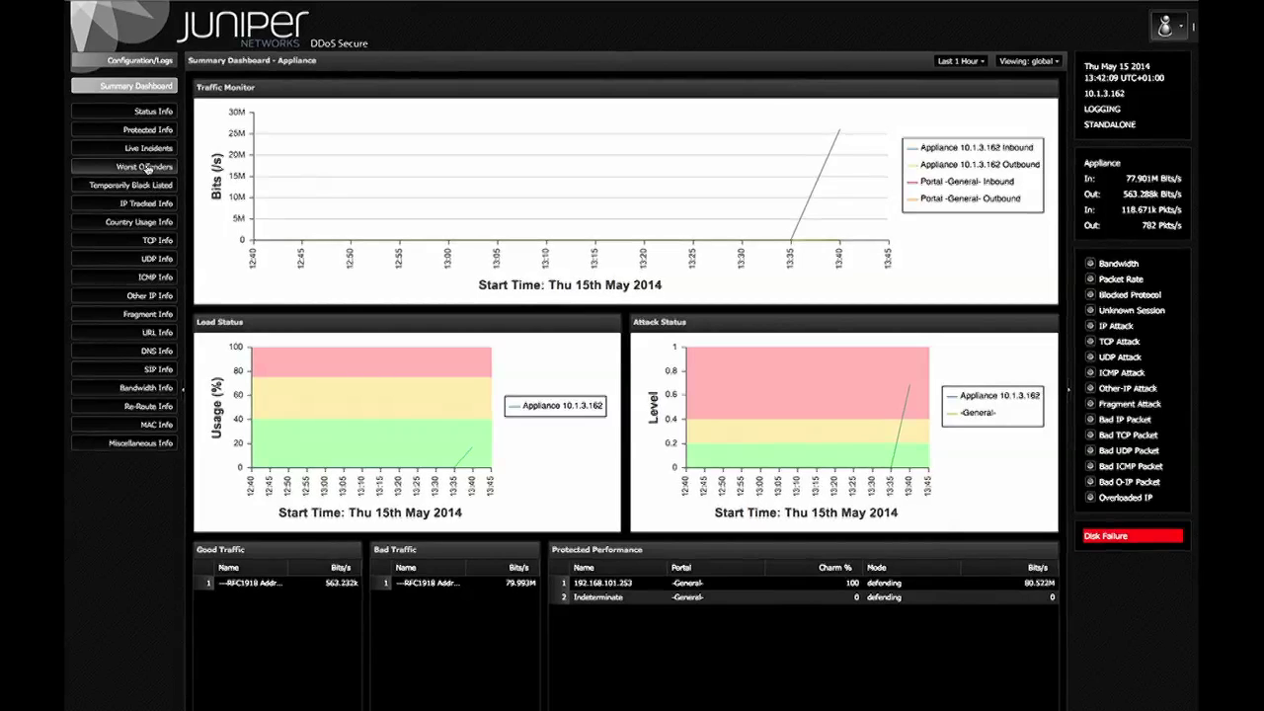
- Review Live Incidents and Worst Offenders, then go to Configuration/Logs for the General Logs
click(148, 148)
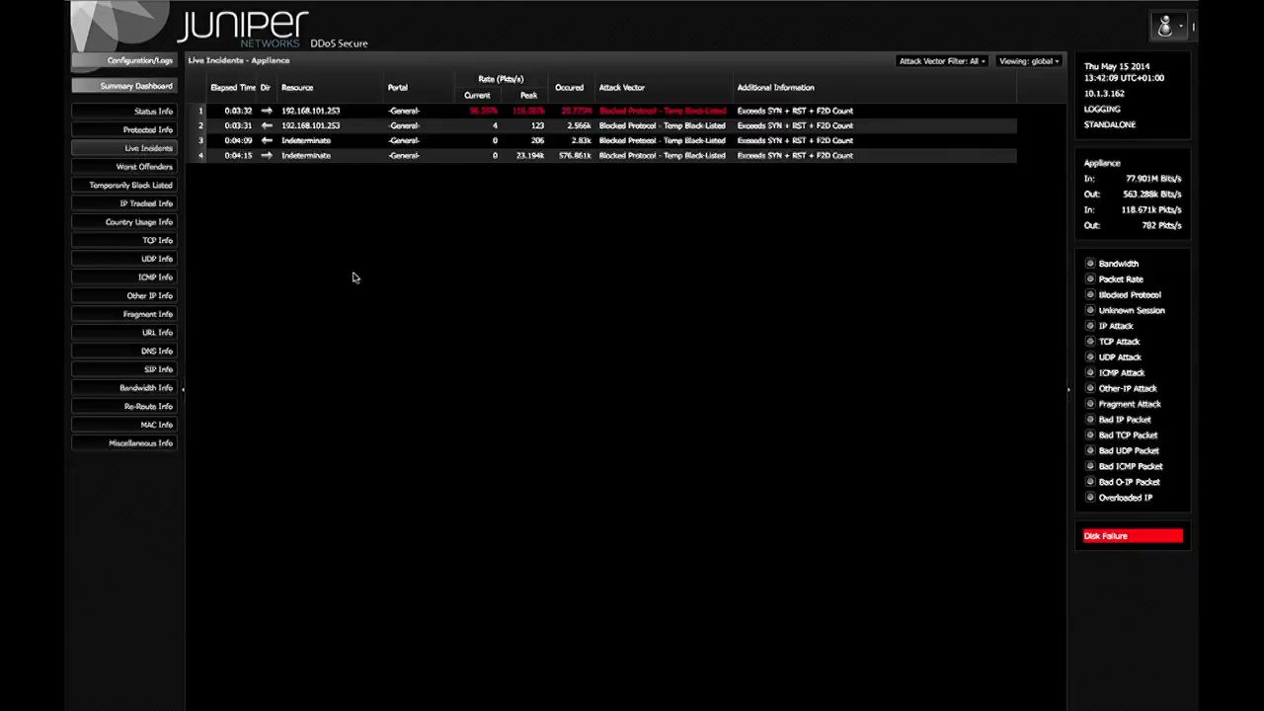
click(139, 170)
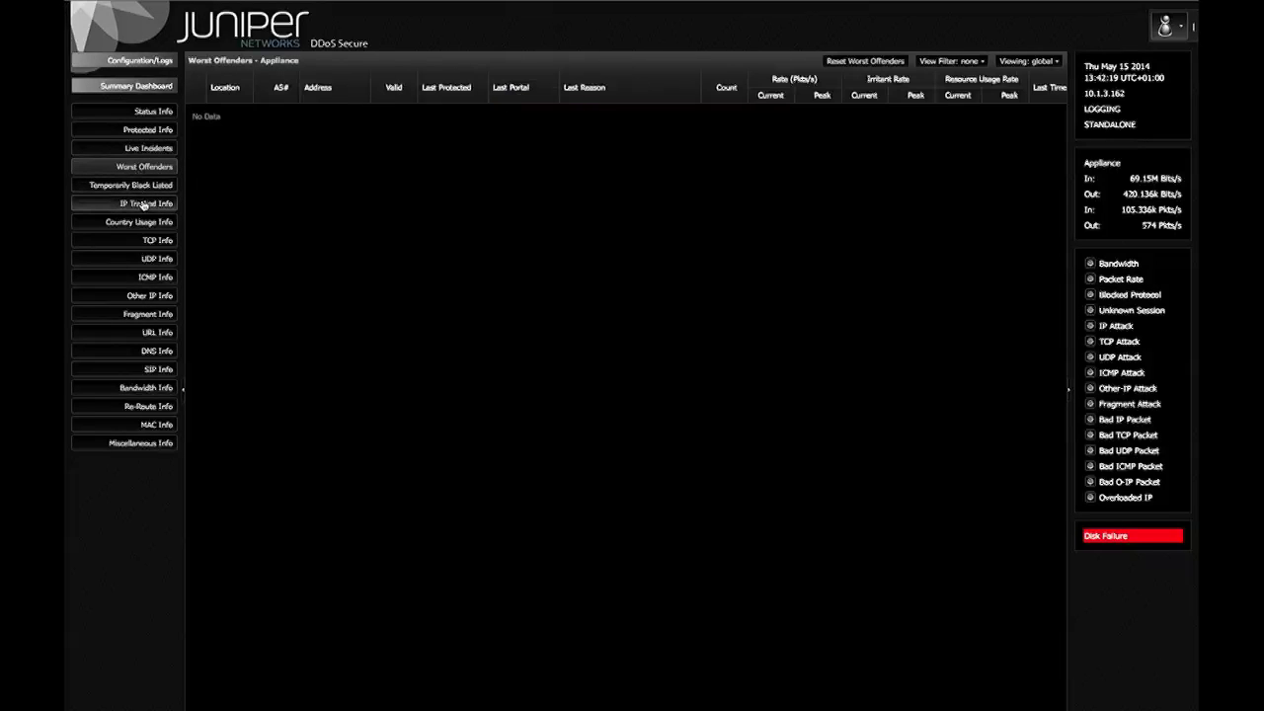
click(153, 150)
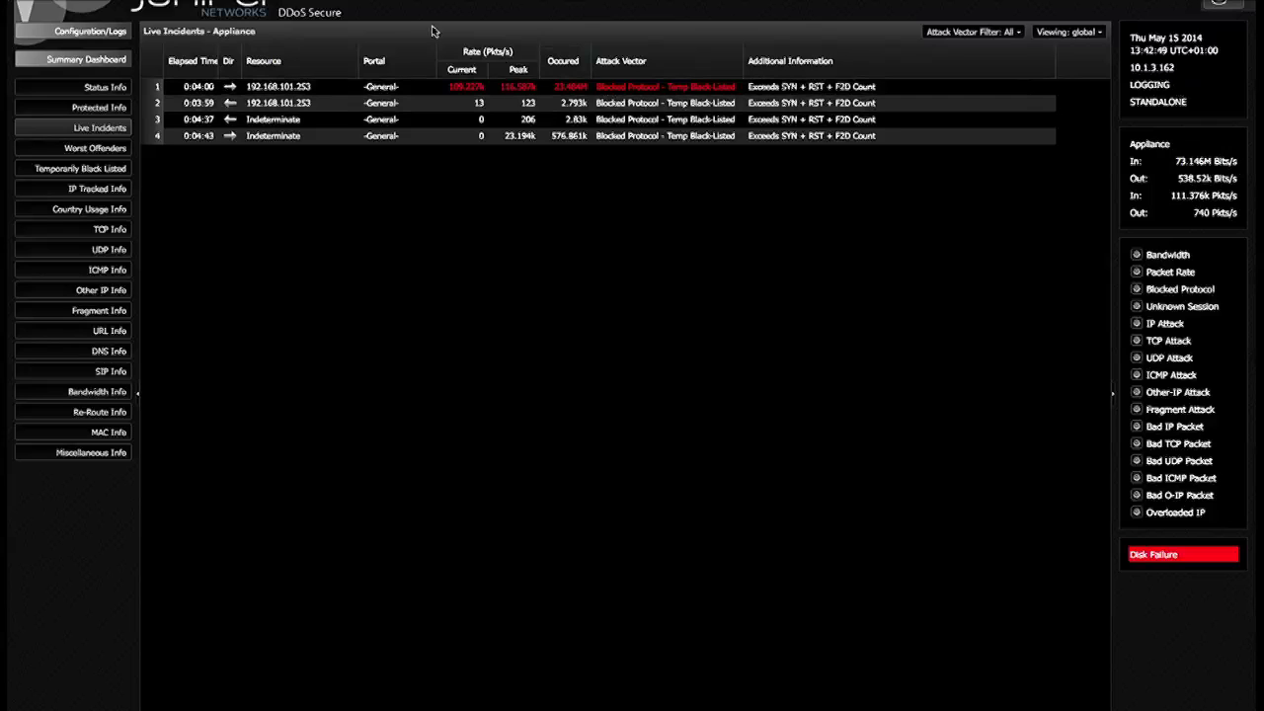
click(104, 37)
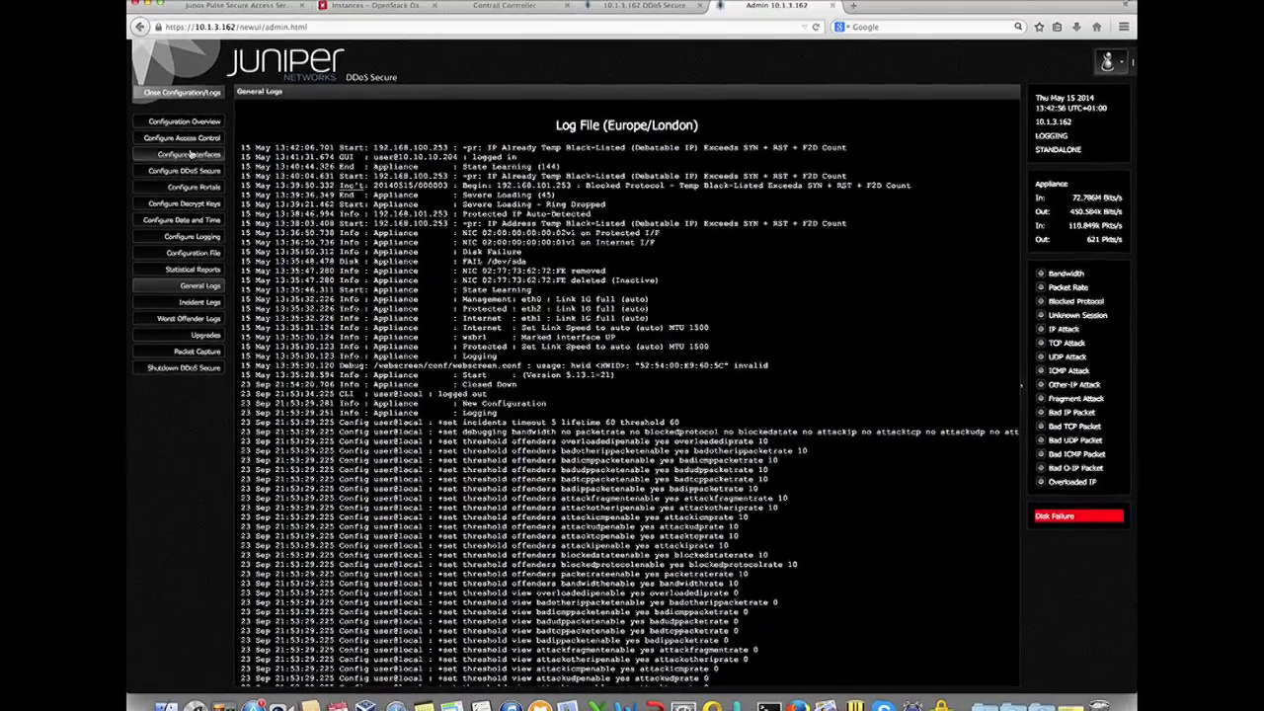
- Set Operational Mode to defending, apply it with Update, and return to Live Incidents
click(187, 170)
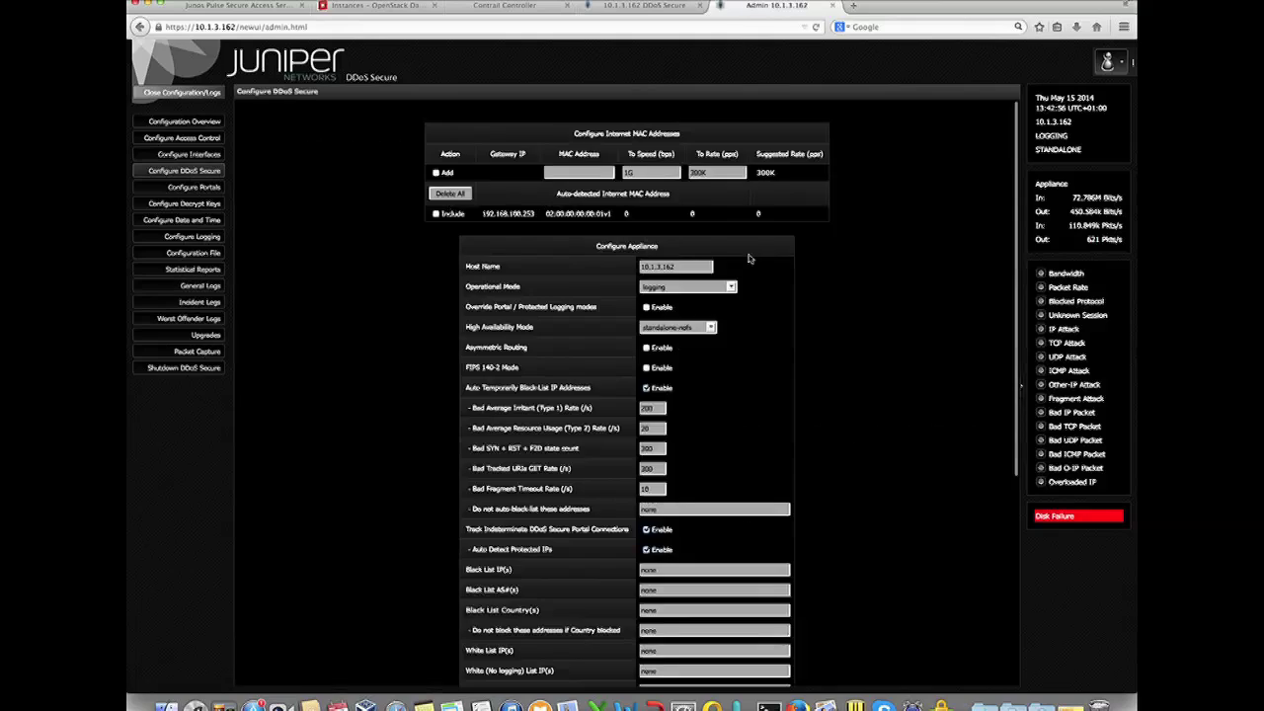
click(732, 289)
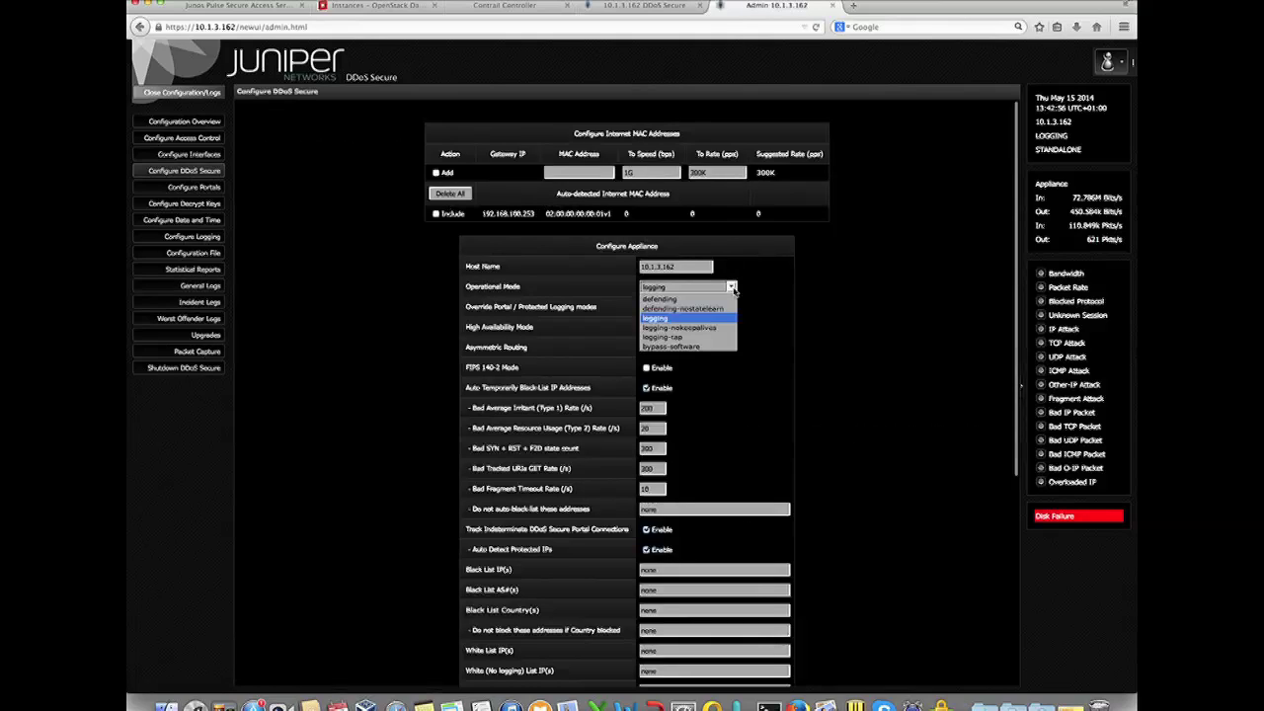
click(680, 299)
click(935, 116)
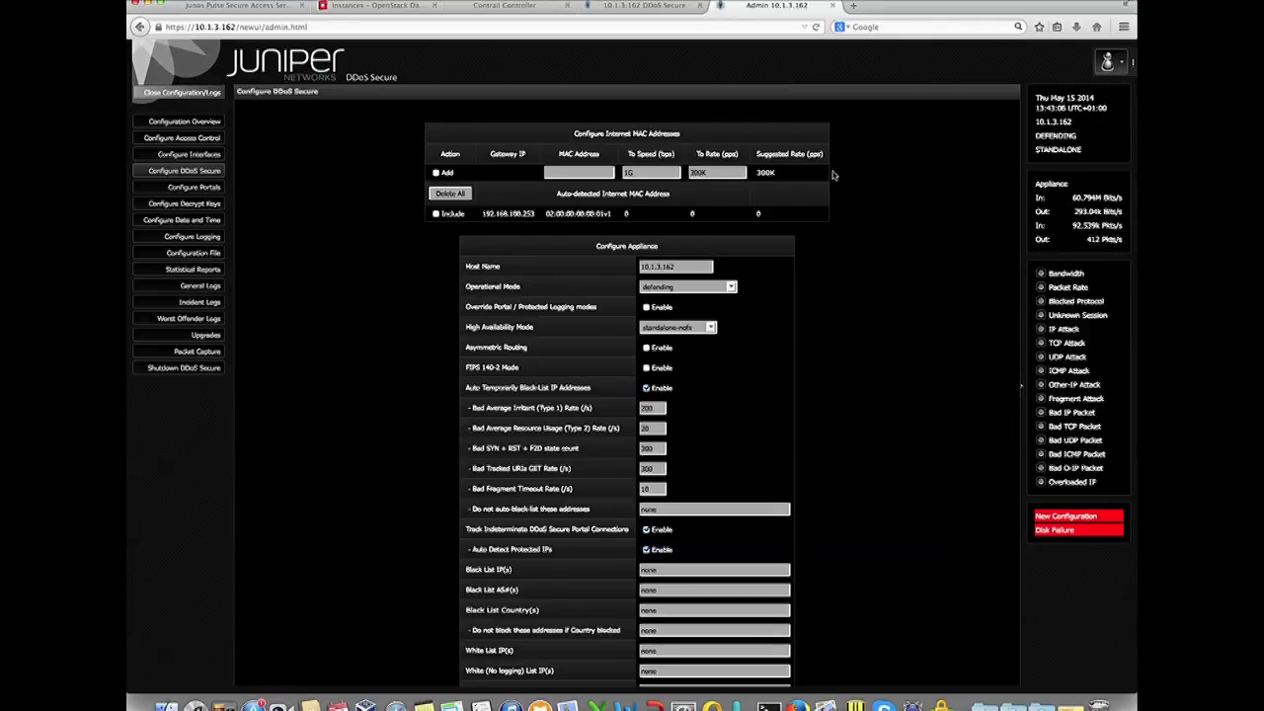
click(202, 93)
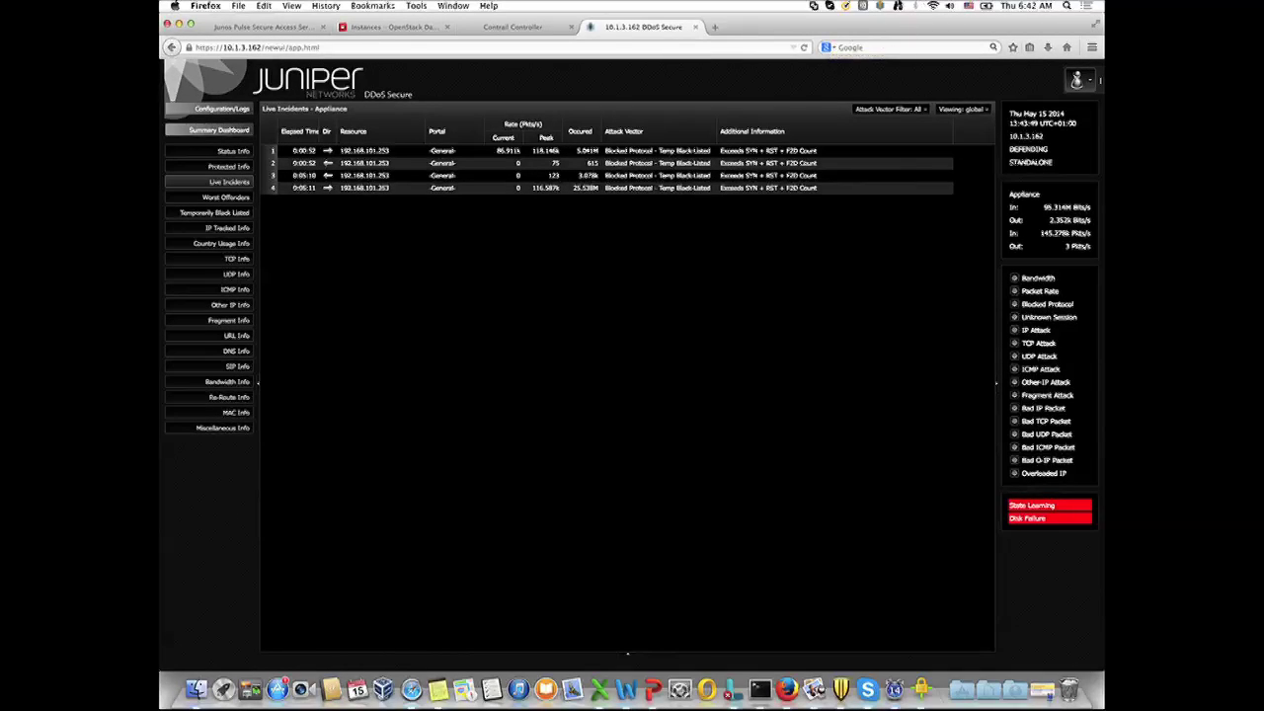
- Close the 10.1.3.162 DDoS Secure browser tab
click(695, 27)
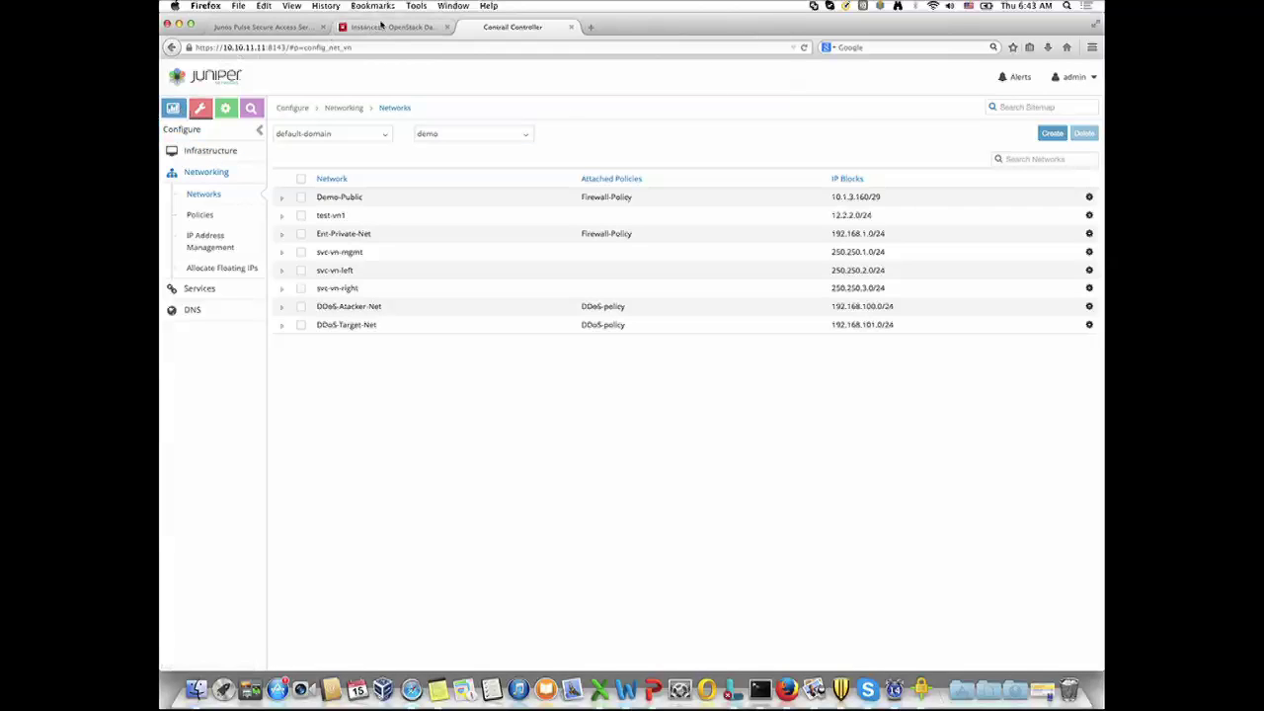
- Refresh the OpenStack Instances list, return to the Contrail networks, then bring PowerPoint forward
click(380, 26)
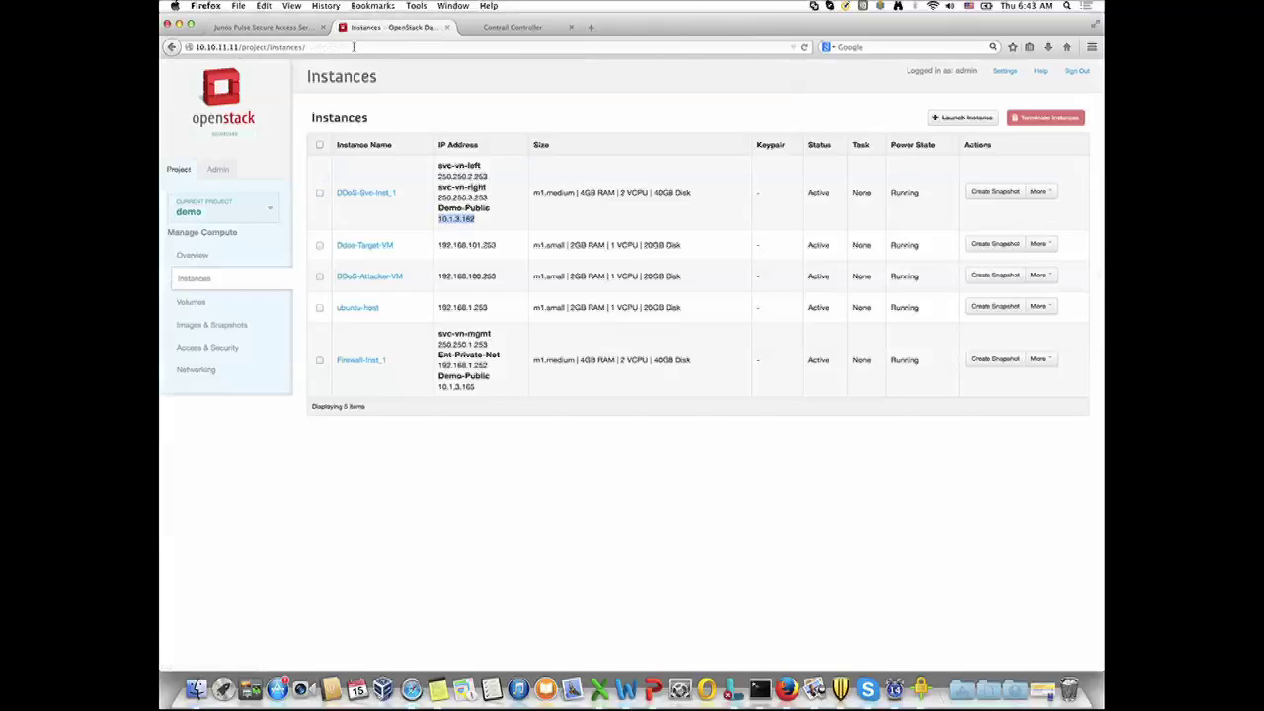
click(195, 280)
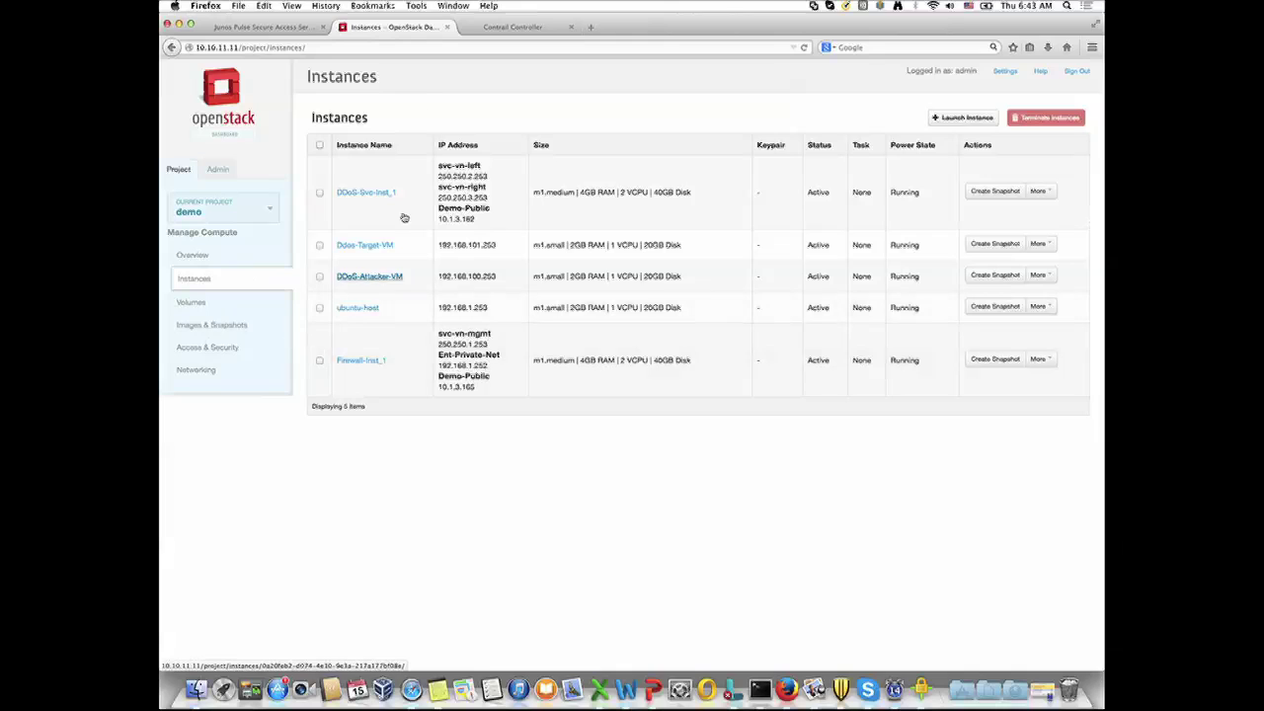
click(512, 30)
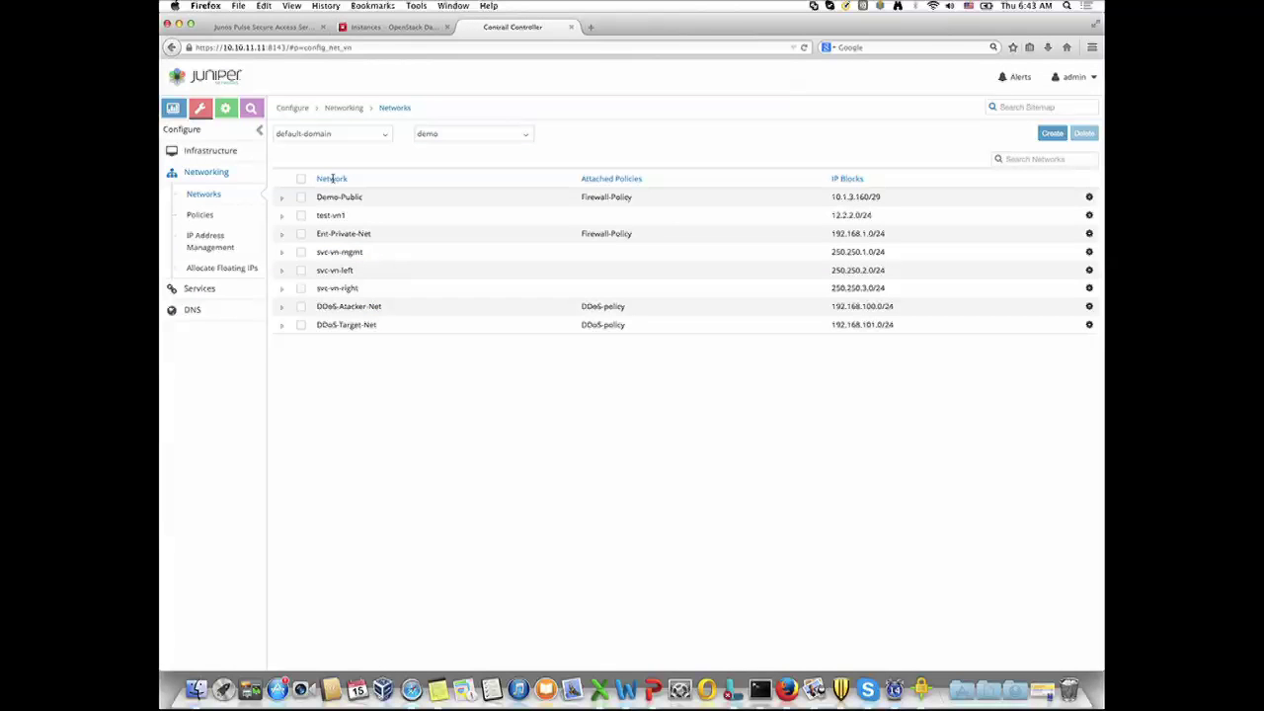
click(650, 688)
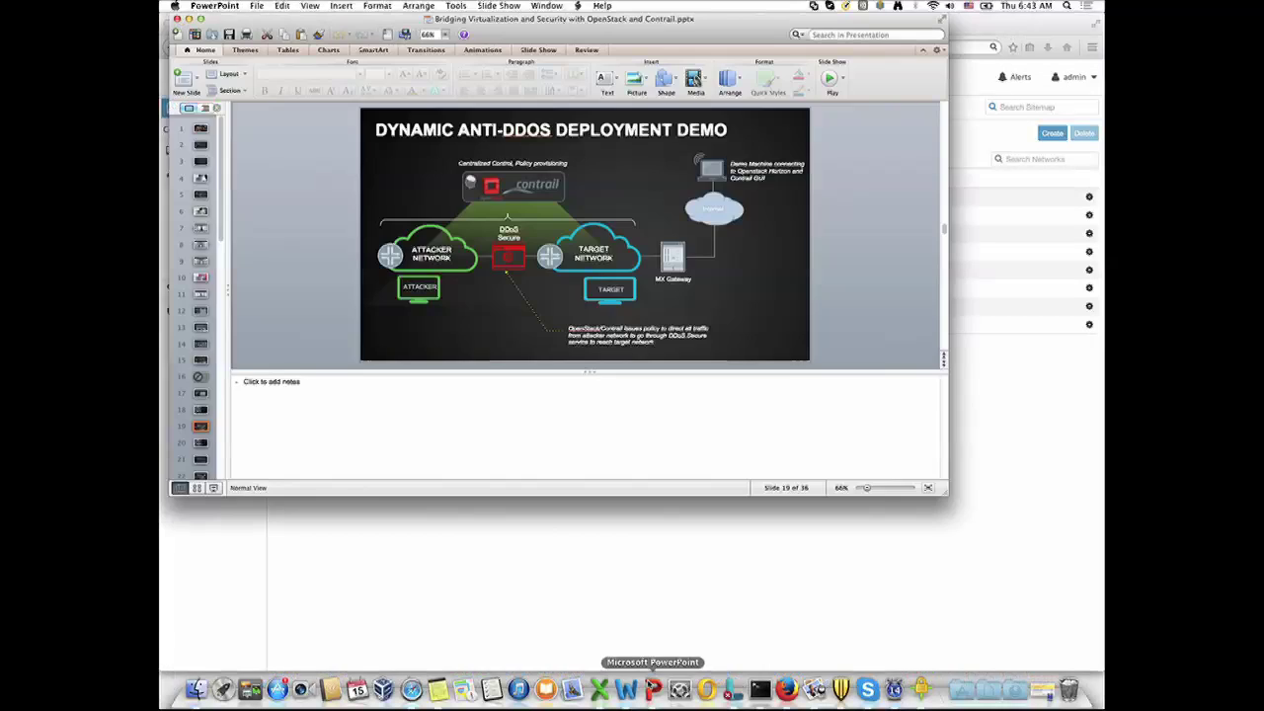
- Maximize the PowerPoint window and step back to slide 13, Contrail Components
click(200, 19)
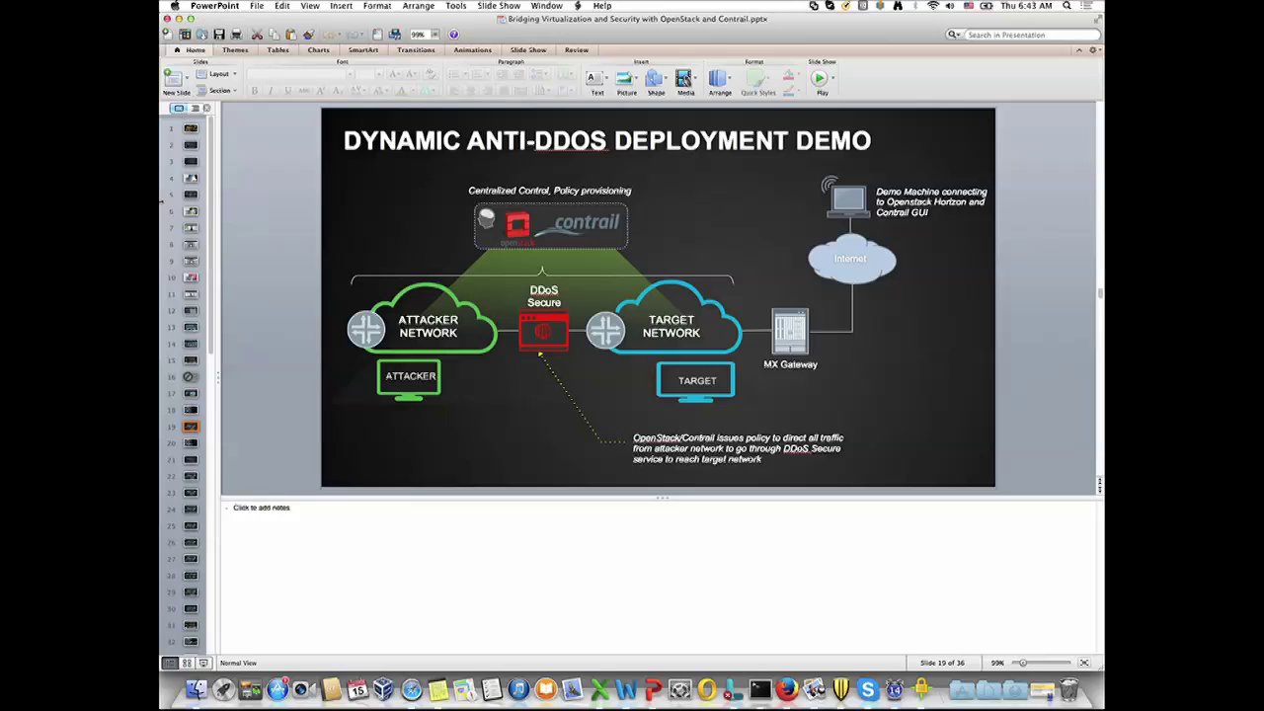
key(Down)
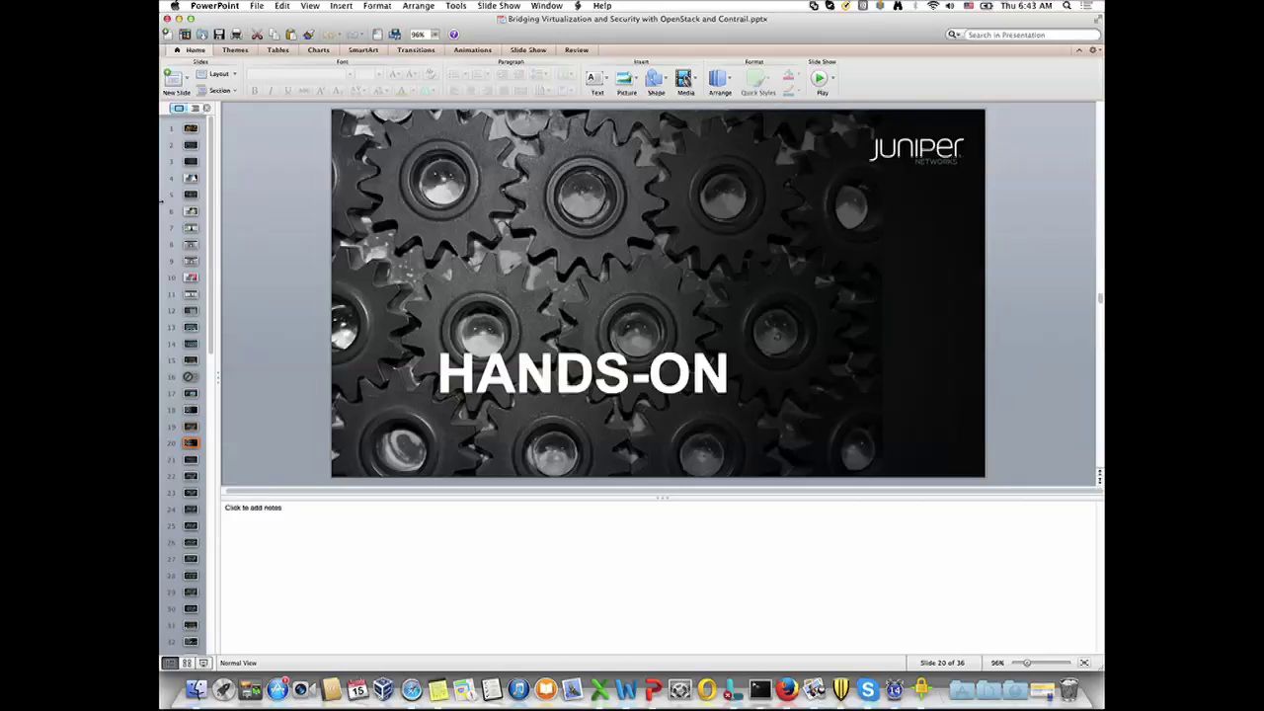
key(Up)
key(Up)
key(Down)
key(Up)
key(Down)
key(Down)
key(Down)
key(Down)
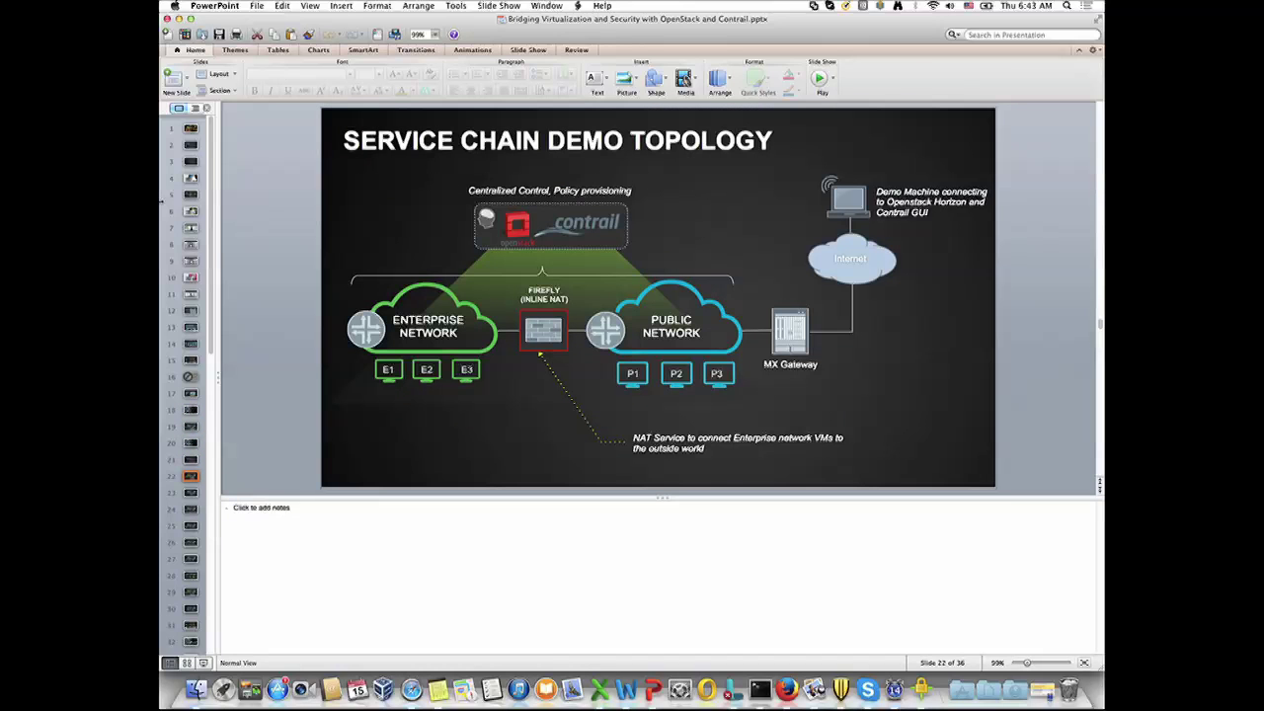
key(Up)
key(Up)
key(Up)
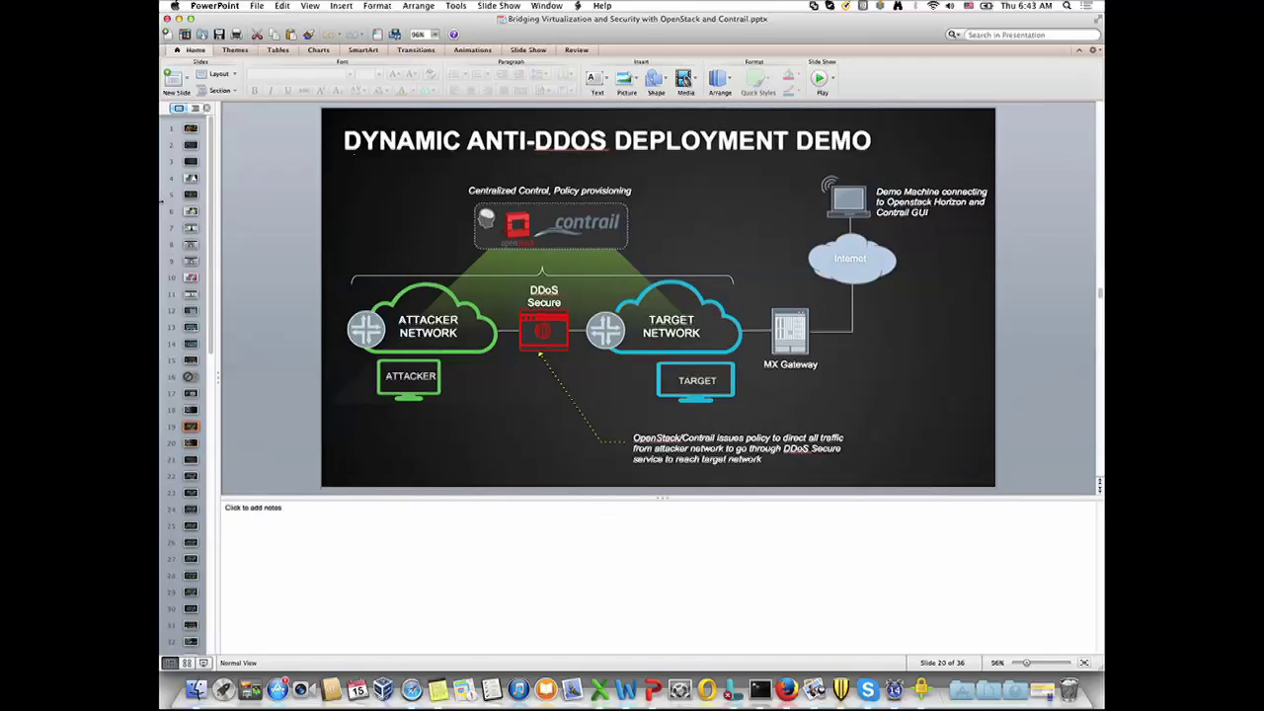
key(Up)
key(Up)
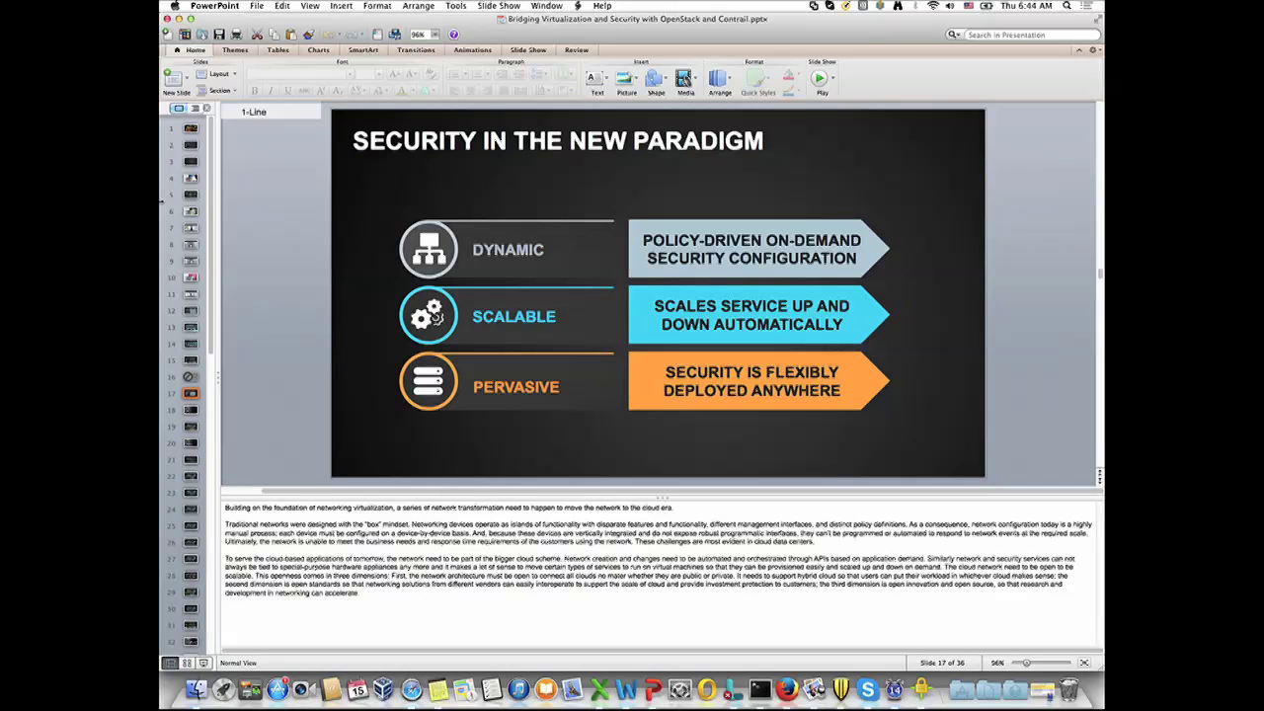
key(Up)
key(Up)
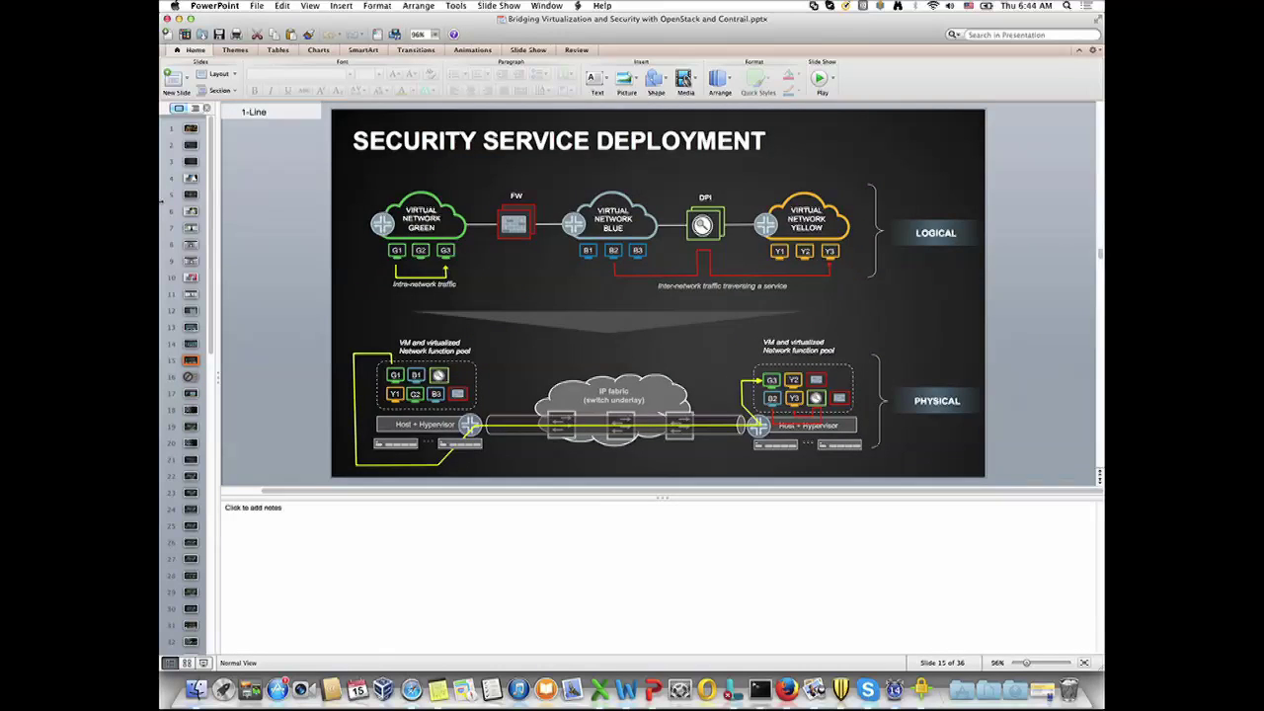
key(Up)
key(Up)
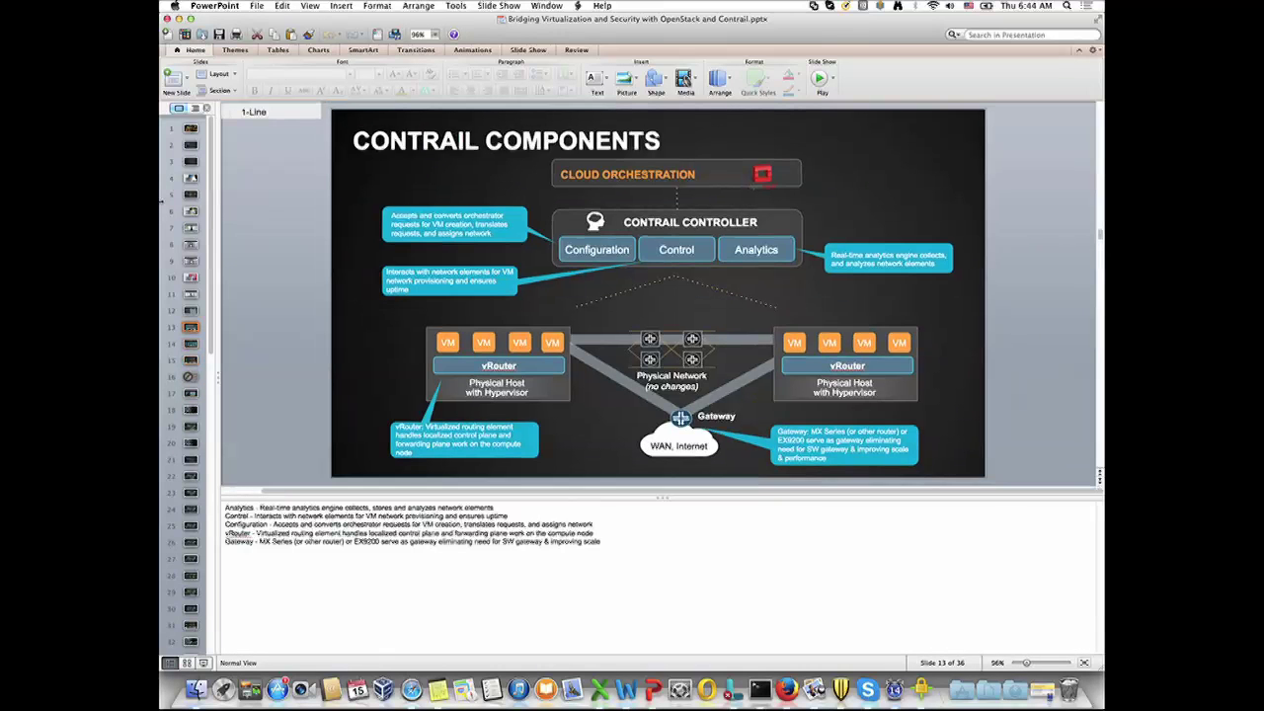
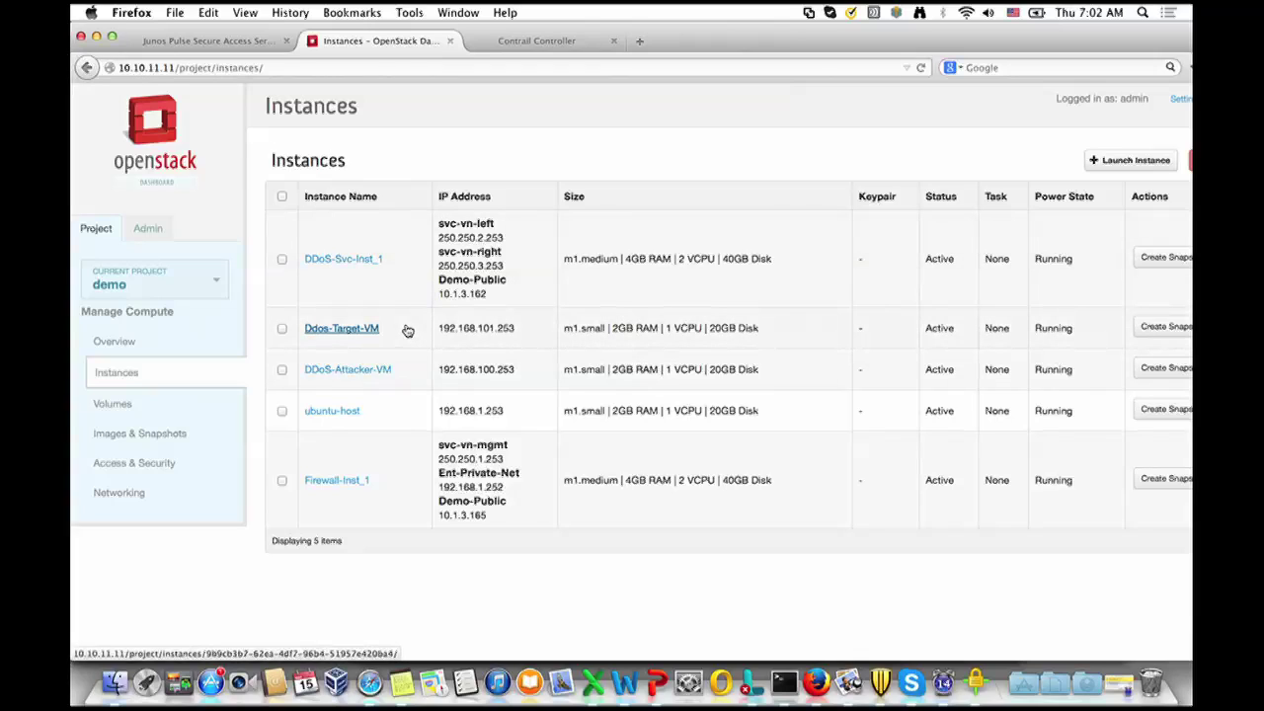
- Move from OpenStack to the Contrail Controller networks page and open the Monitor infrastructure dashboard
click(514, 43)
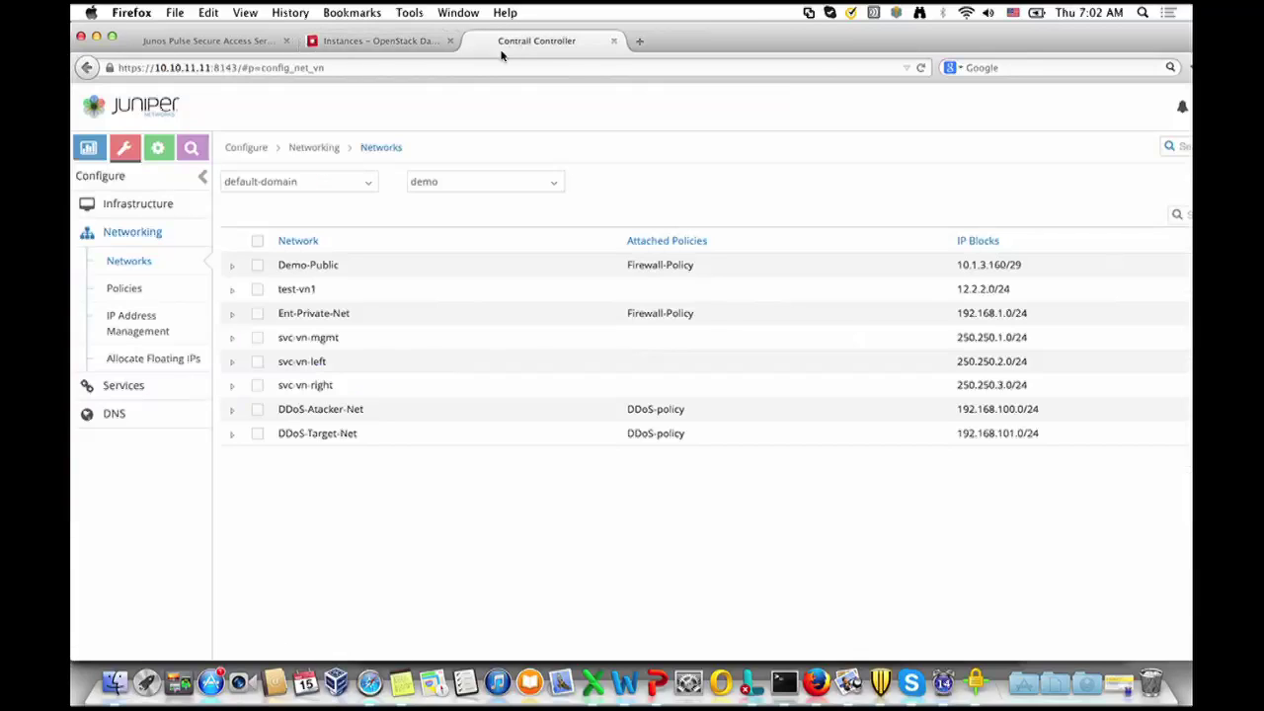
click(190, 67)
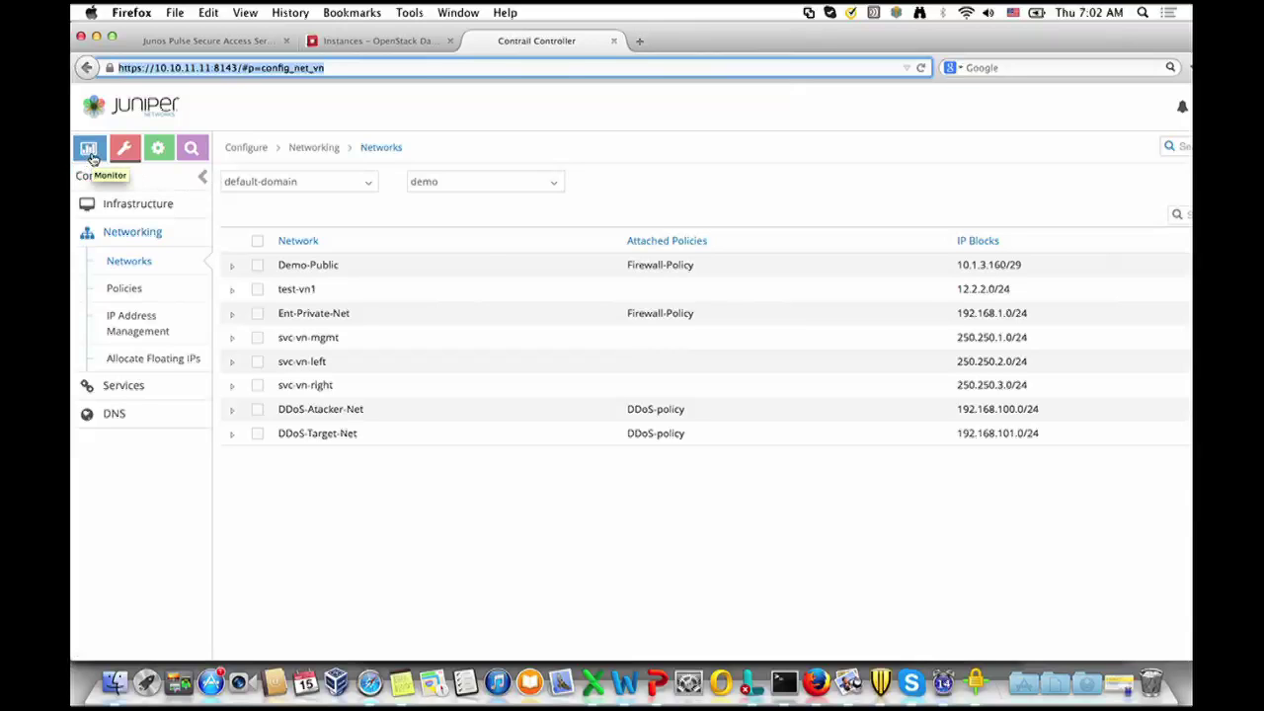
click(360, 44)
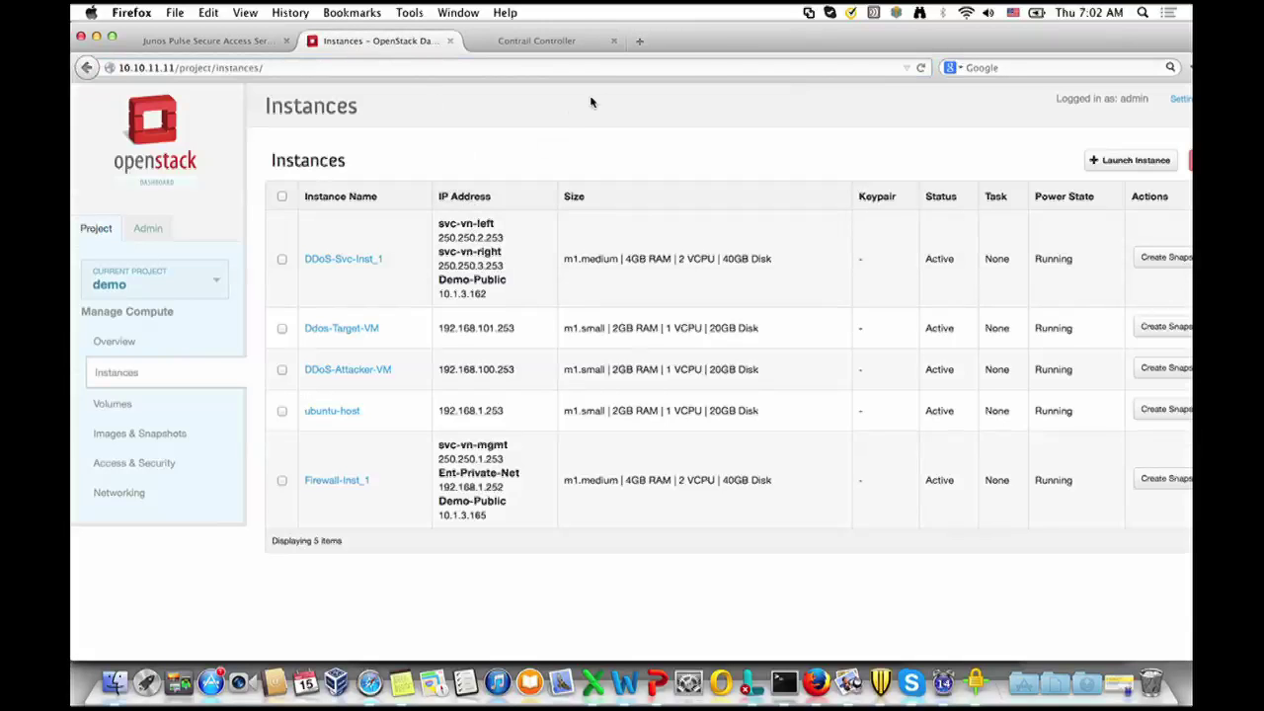
click(544, 43)
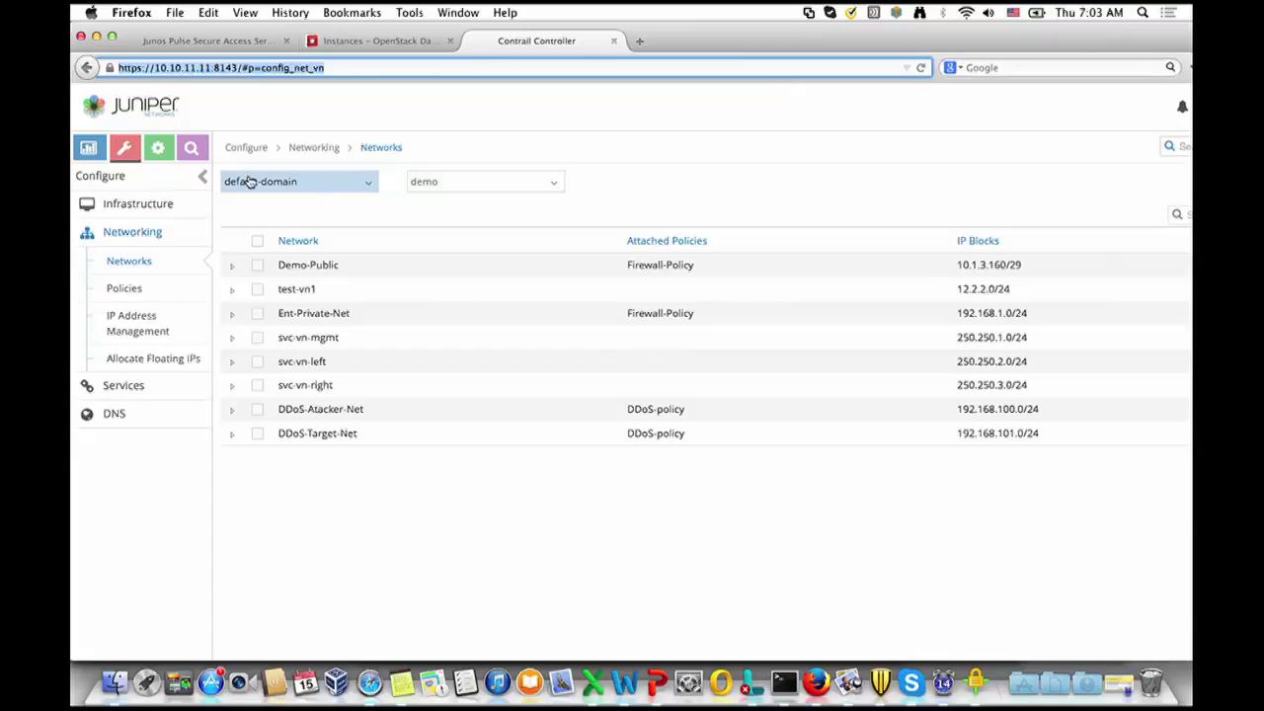
click(89, 150)
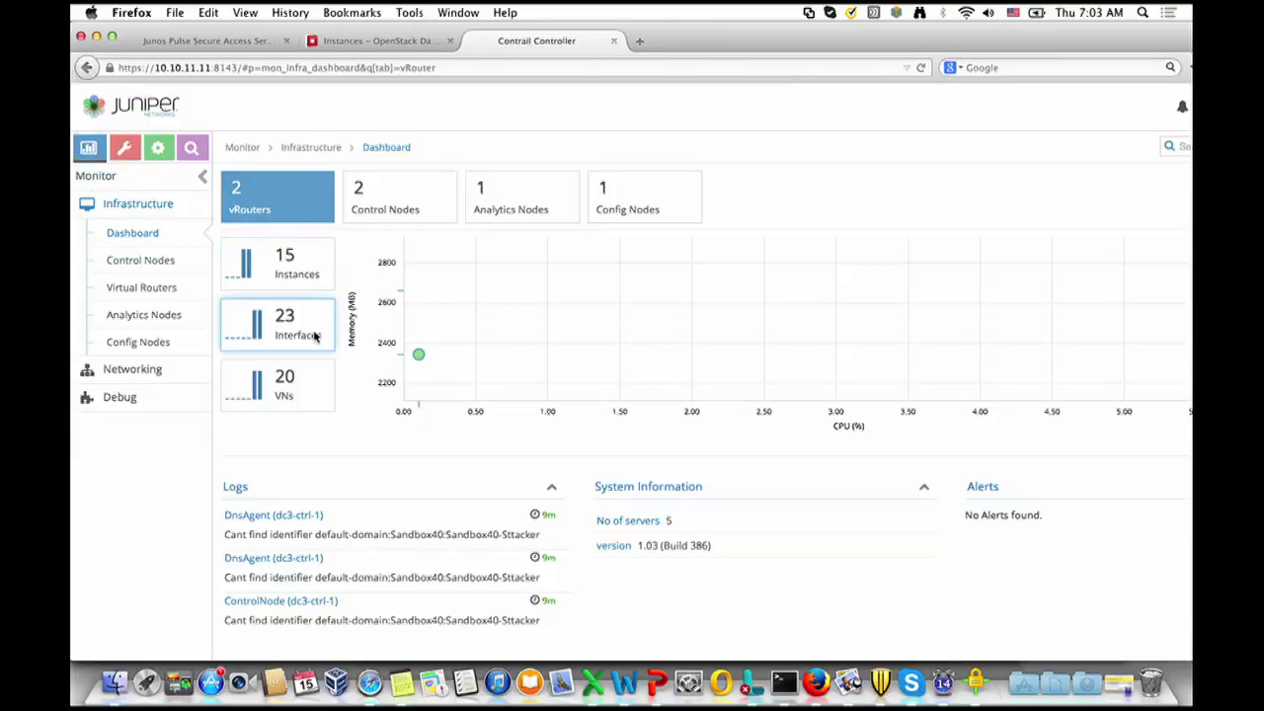
triple_click(639, 520)
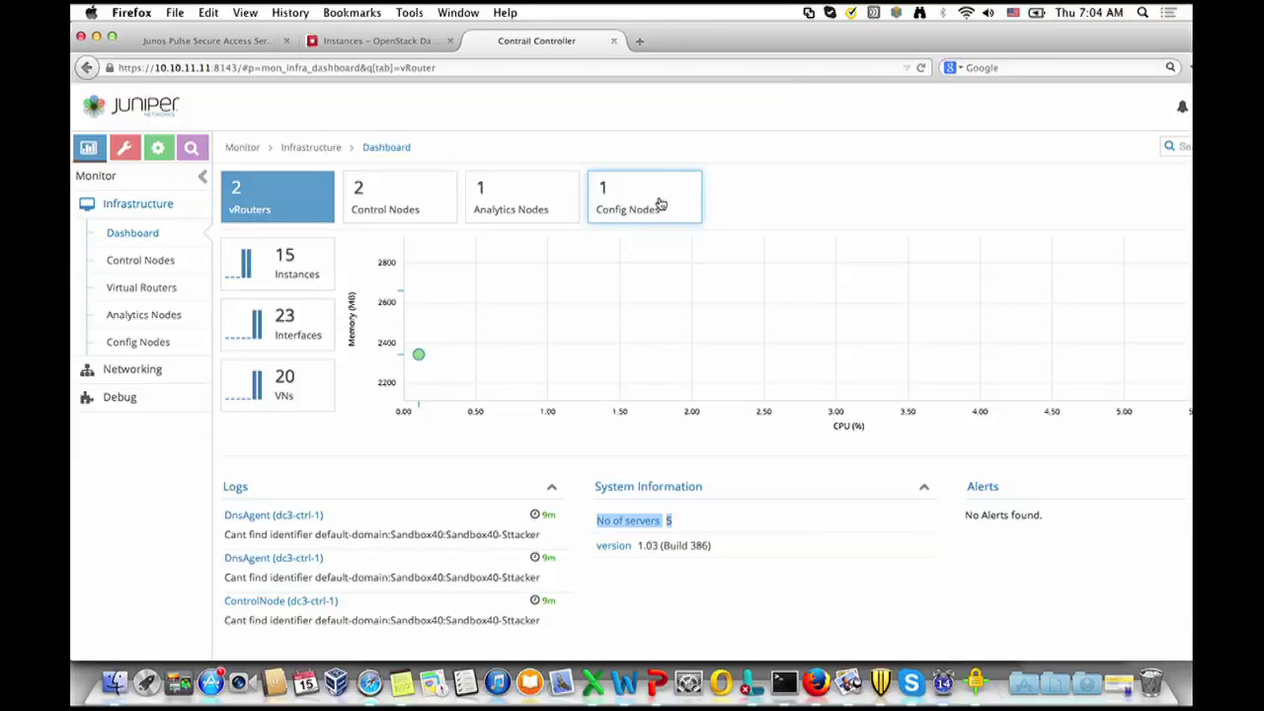
click(391, 213)
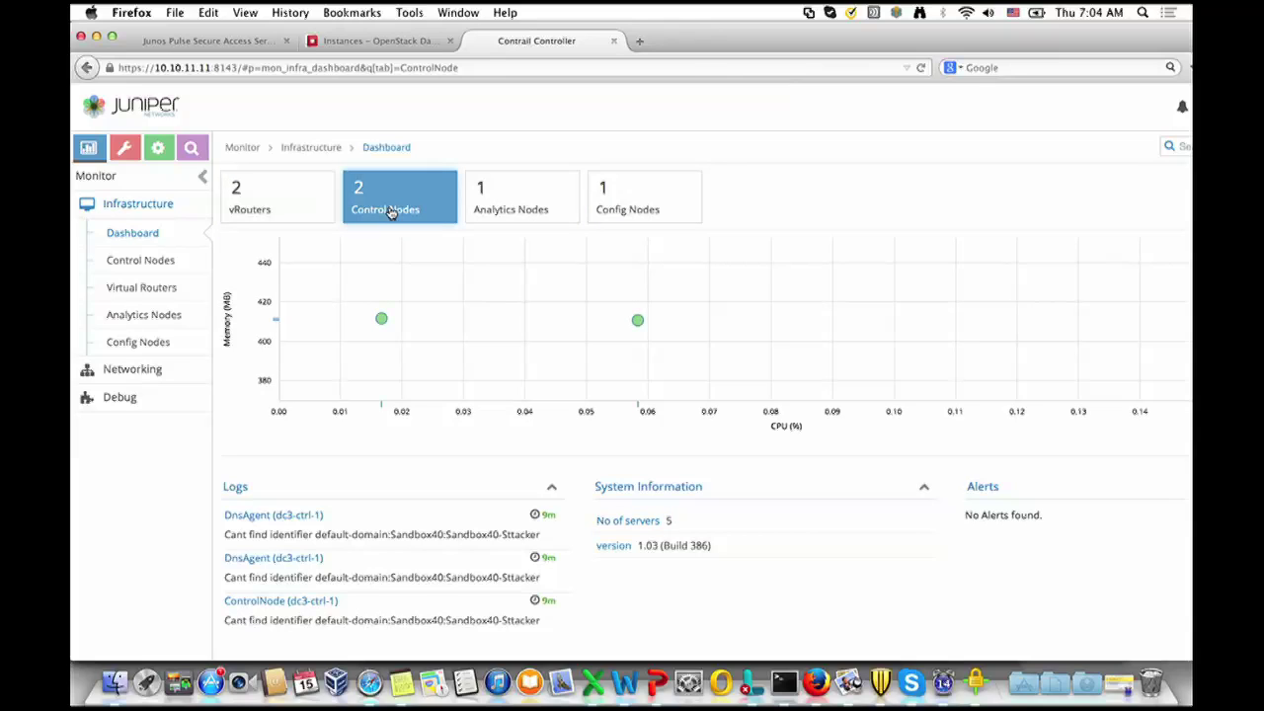
click(283, 207)
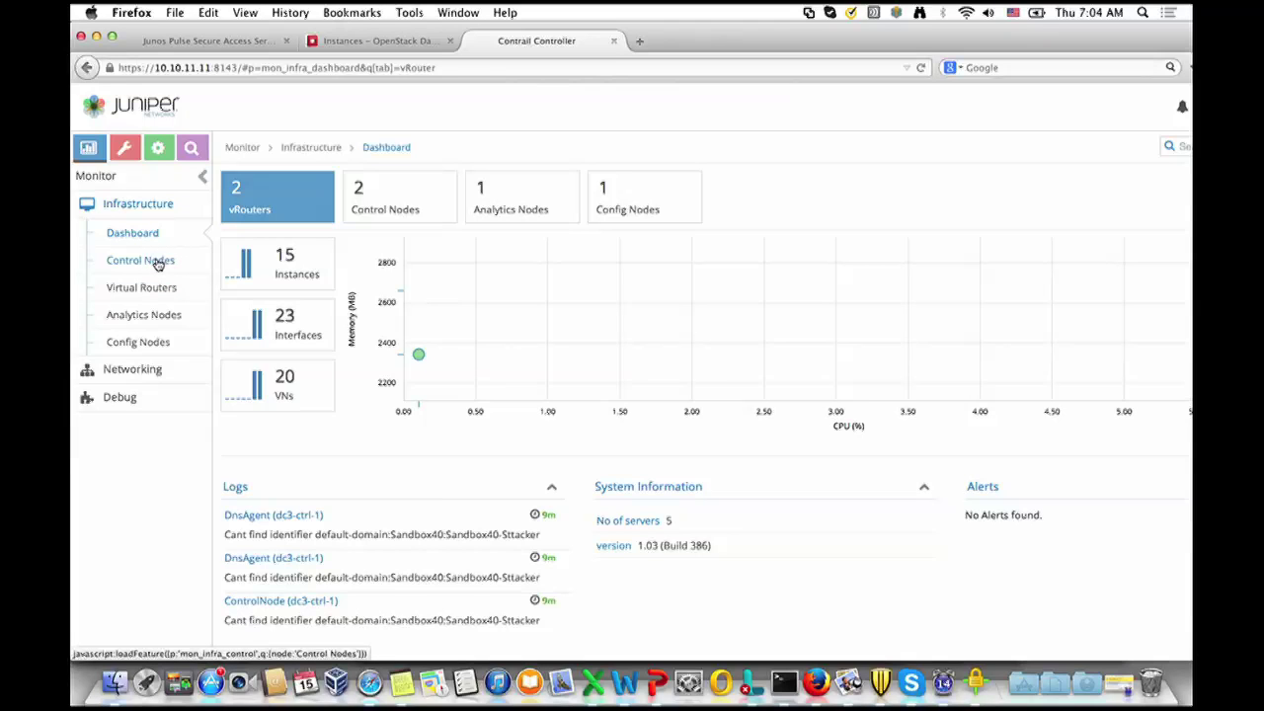
- View Control Nodes, then Virtual Routers dc3-compute-1 and dc3-compute-2, and expand the Networking section
click(156, 262)
mouse_move(380, 307)
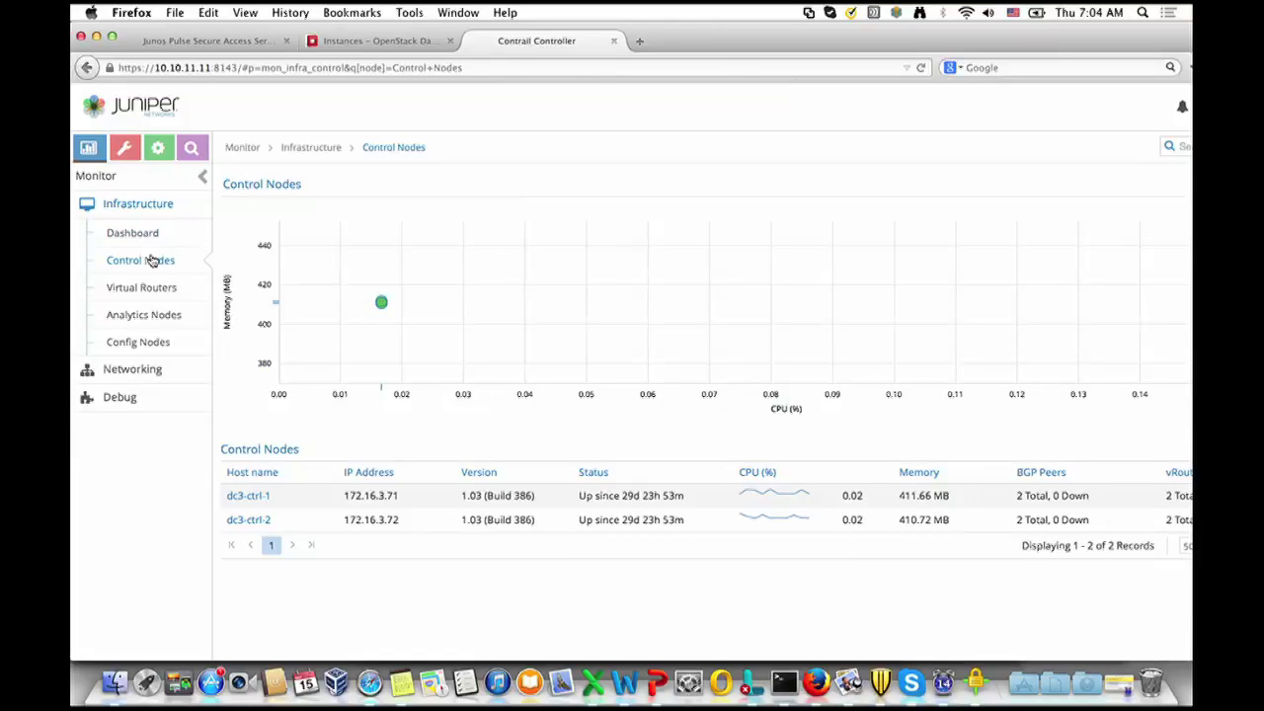
click(163, 288)
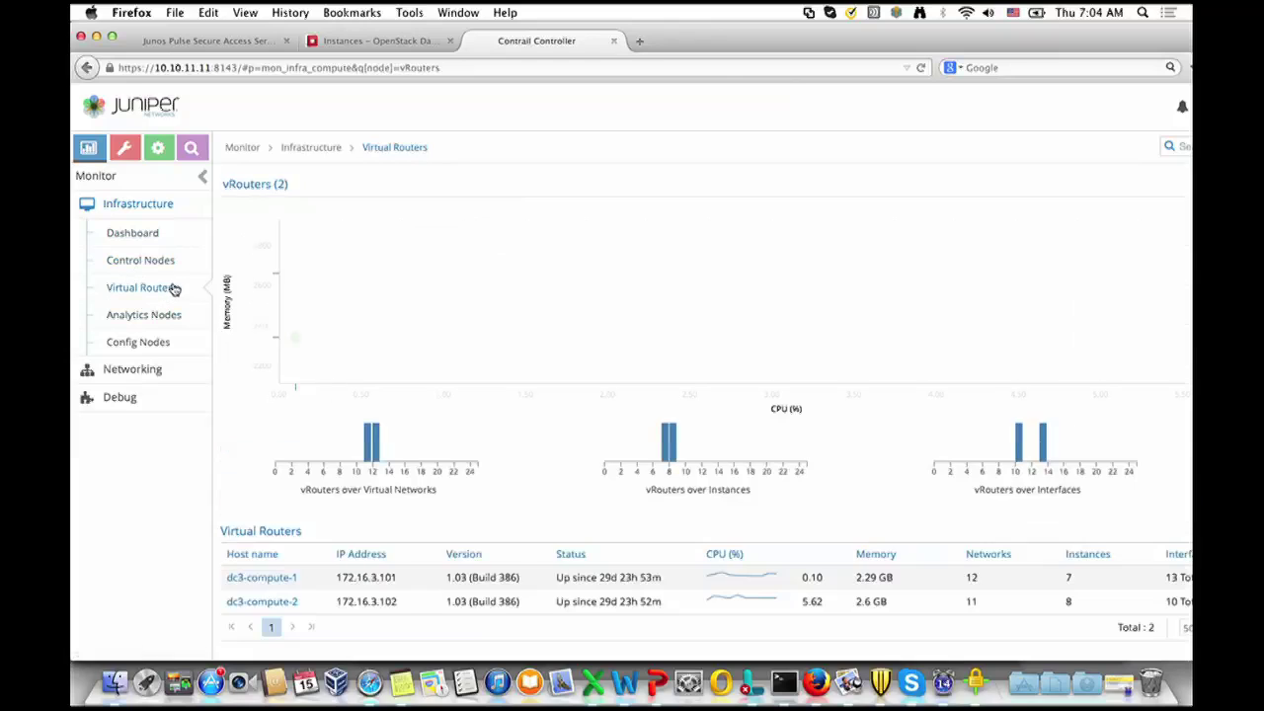
mouse_move(296, 339)
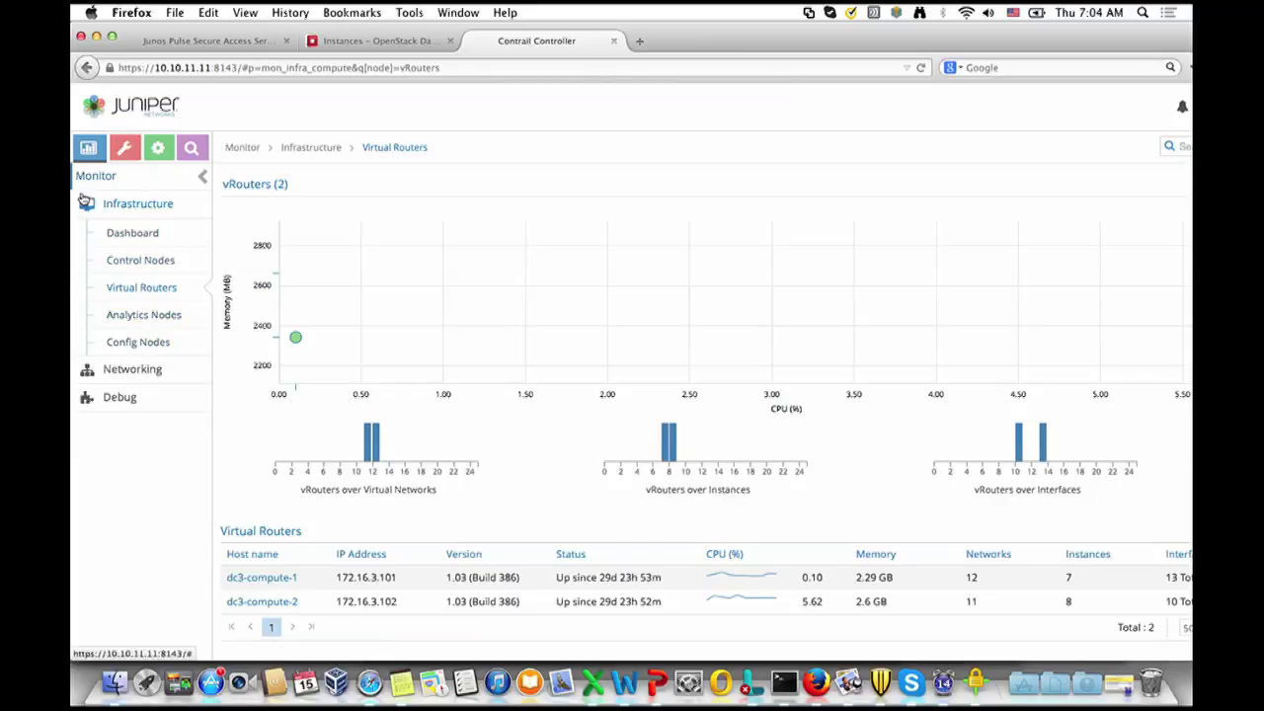
click(132, 371)
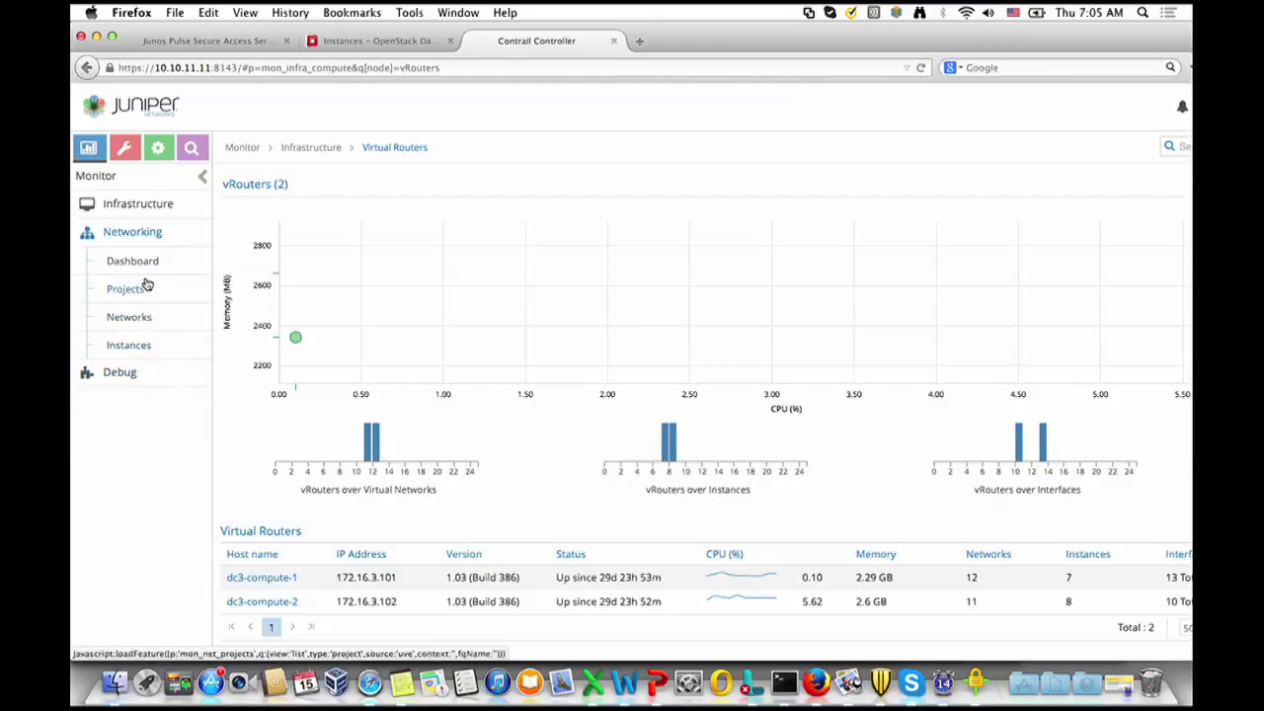
- Open DDoS-Atacker-Net's monitoring page and drag DDoS-Svc-Inst and DDoS-Target-Net apart on its map
click(133, 318)
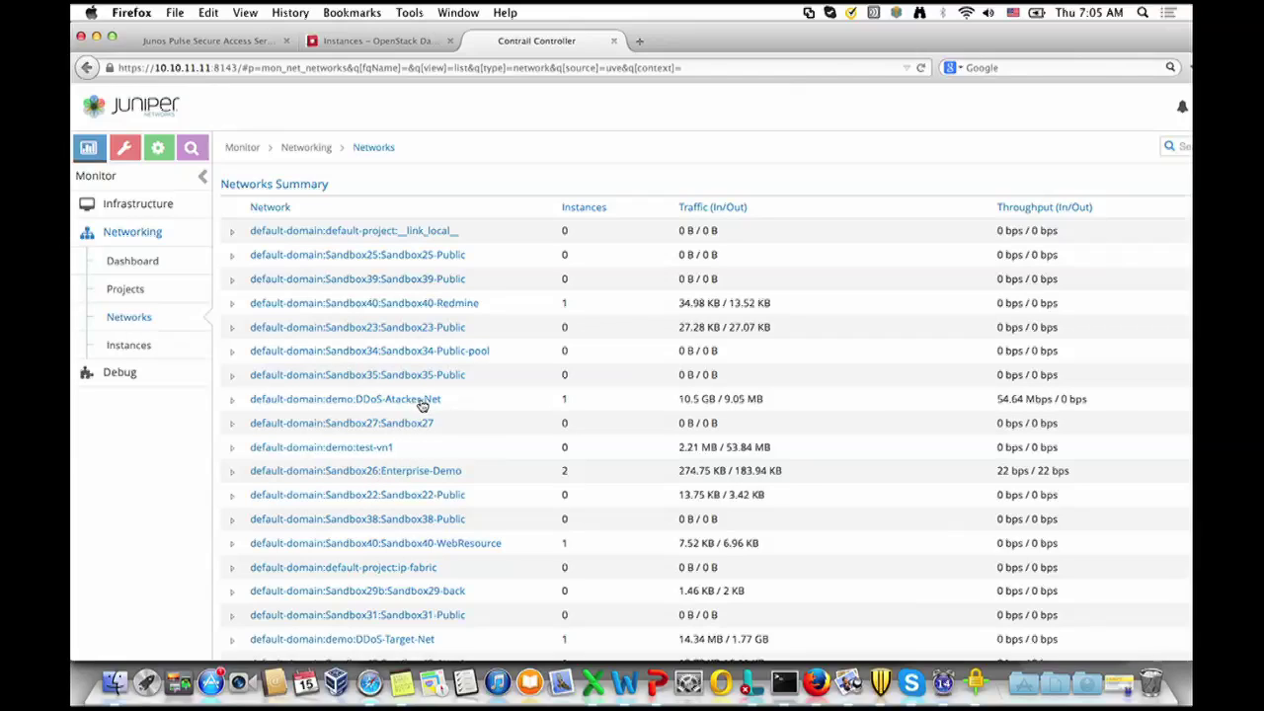
click(422, 401)
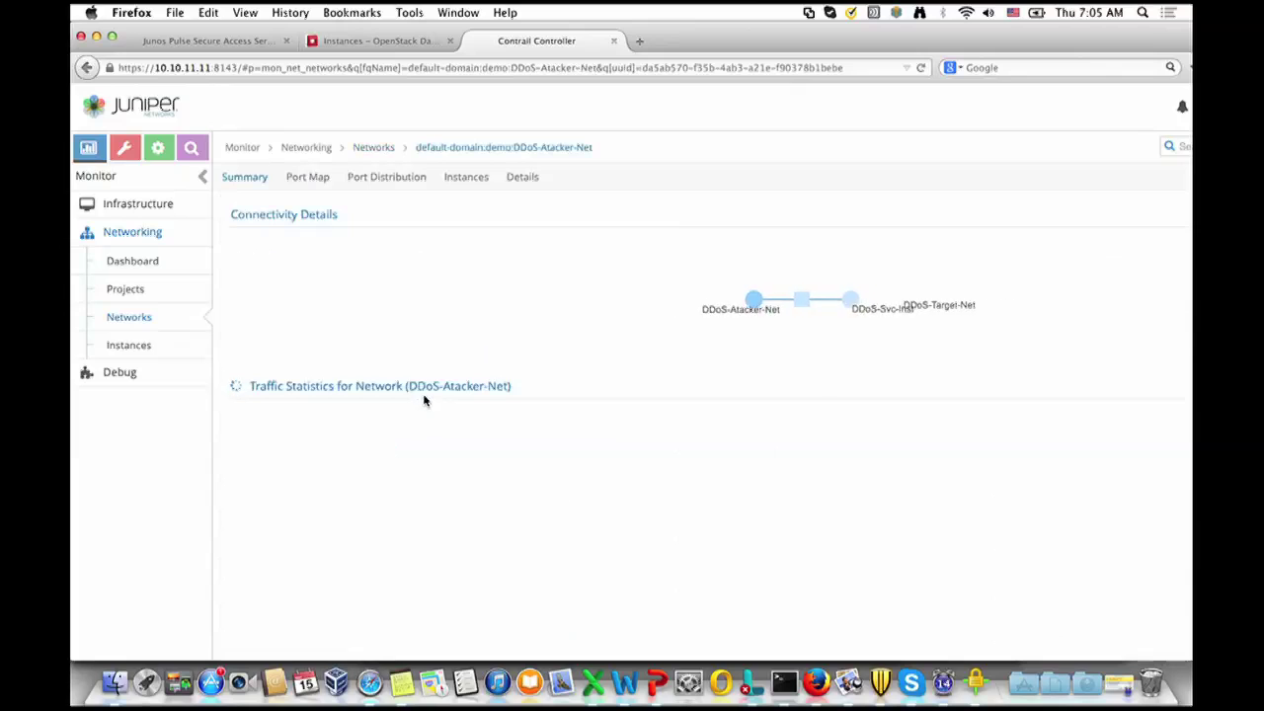
drag(725, 296, 415, 269)
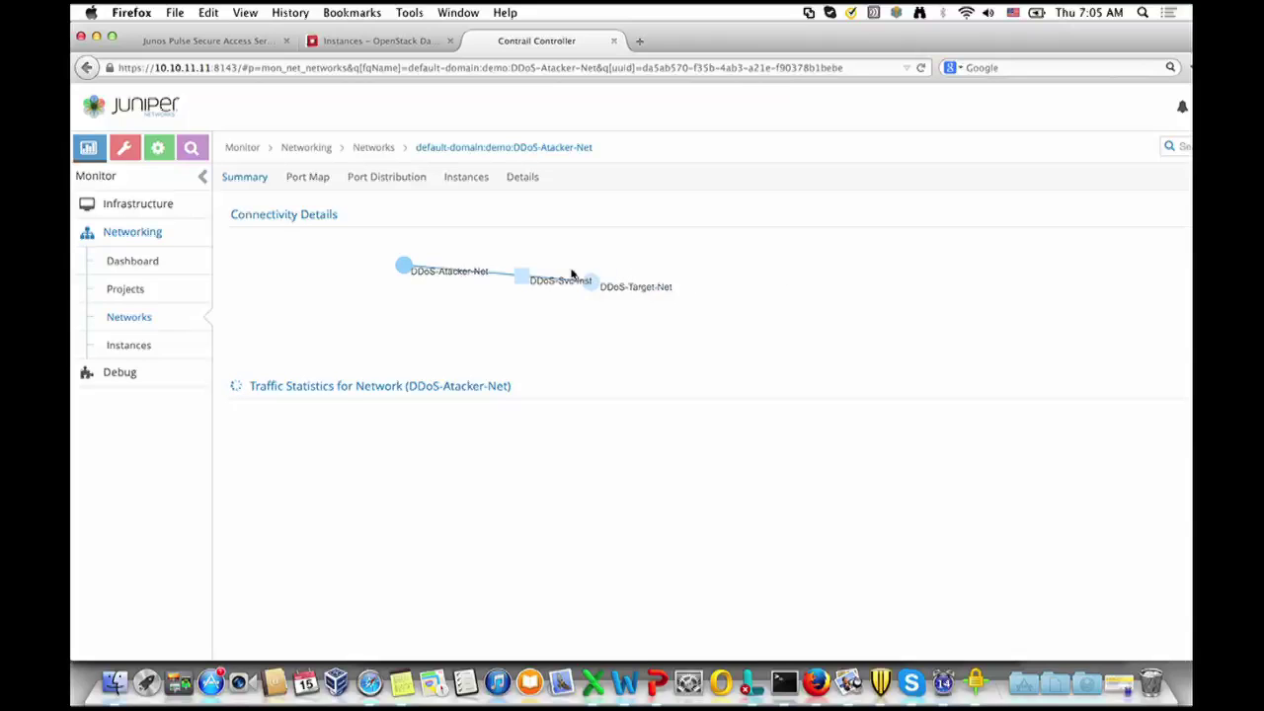
drag(520, 277, 946, 266)
mouse_move(590, 339)
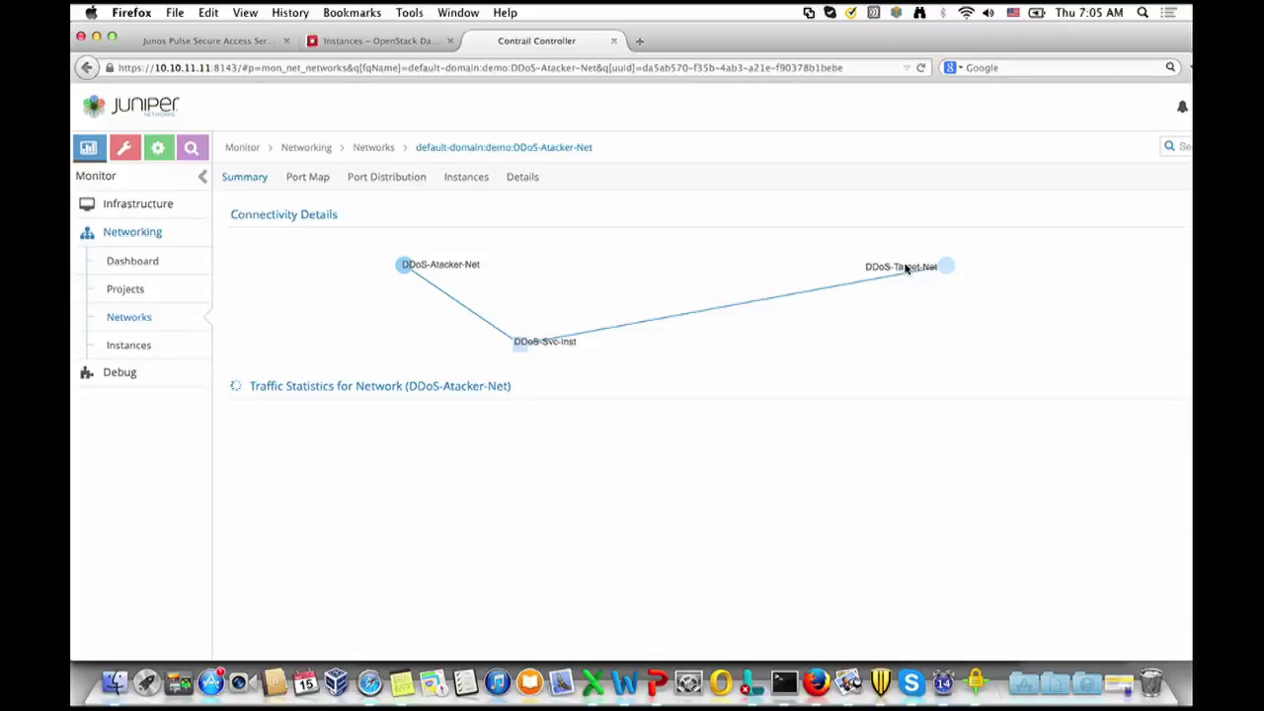
drag(510, 356, 603, 370)
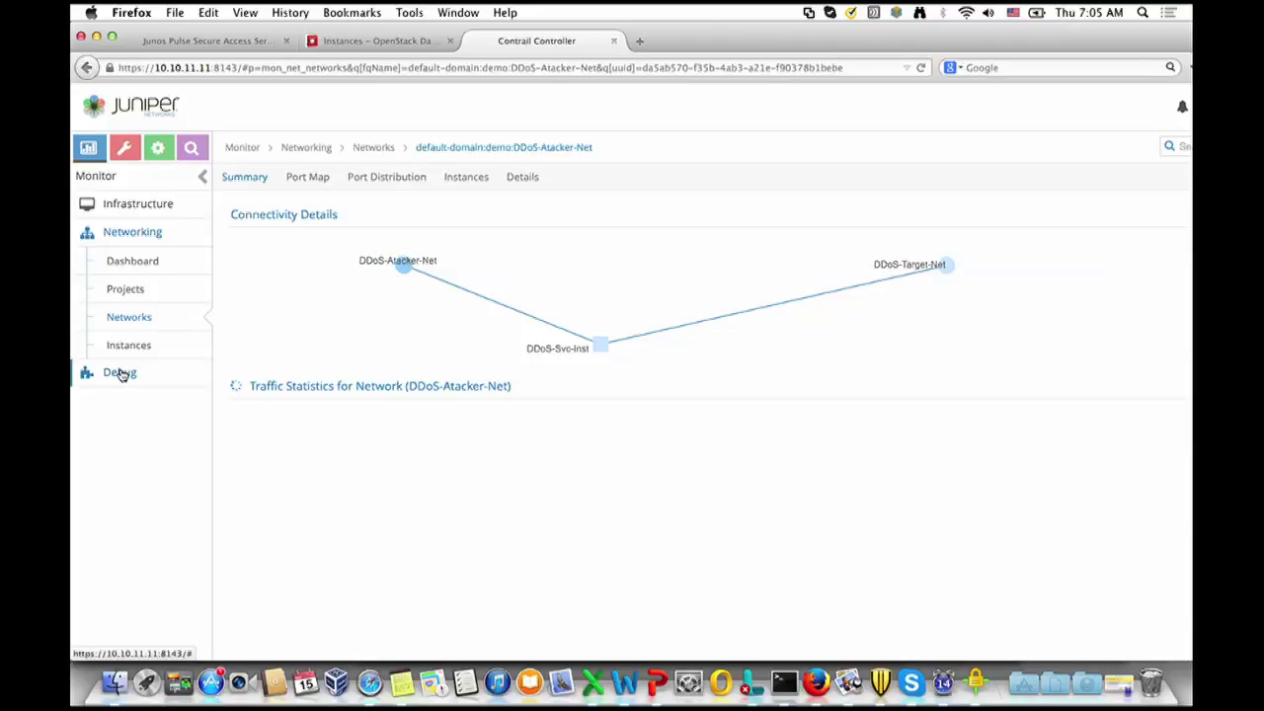
click(118, 373)
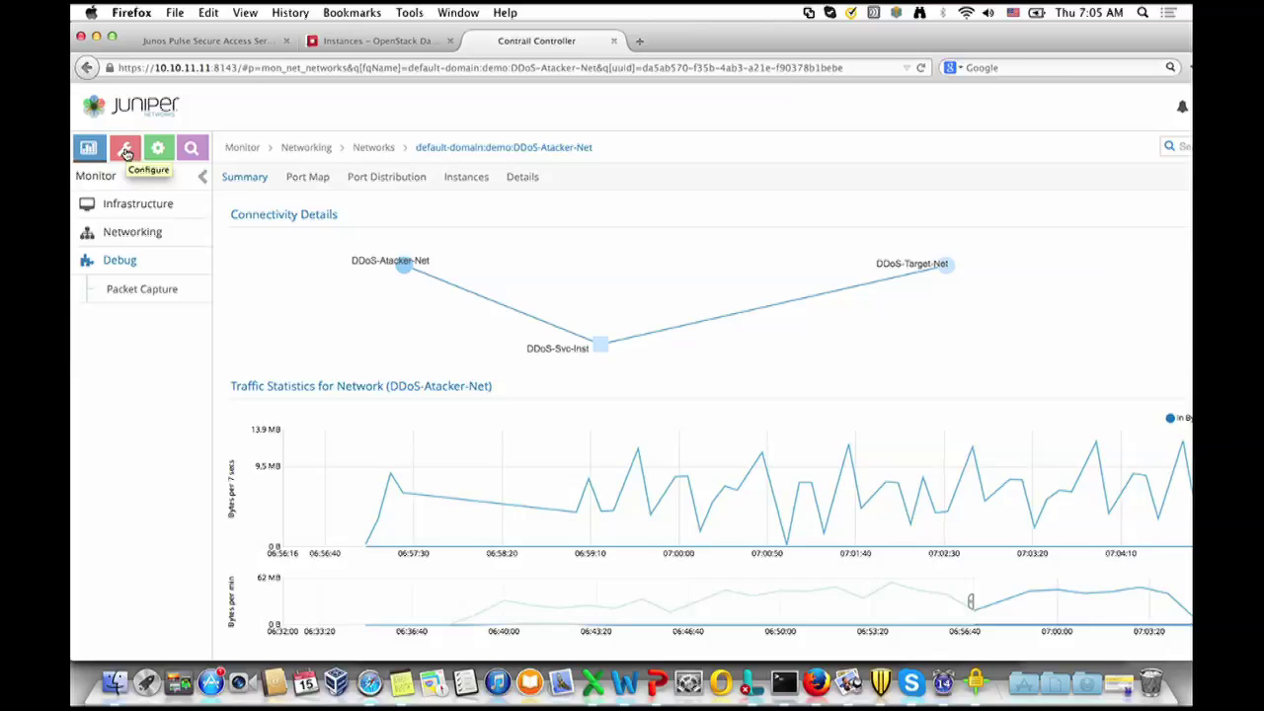
- Show the BGP Peer configuration with its three peers and expand Networking
click(126, 153)
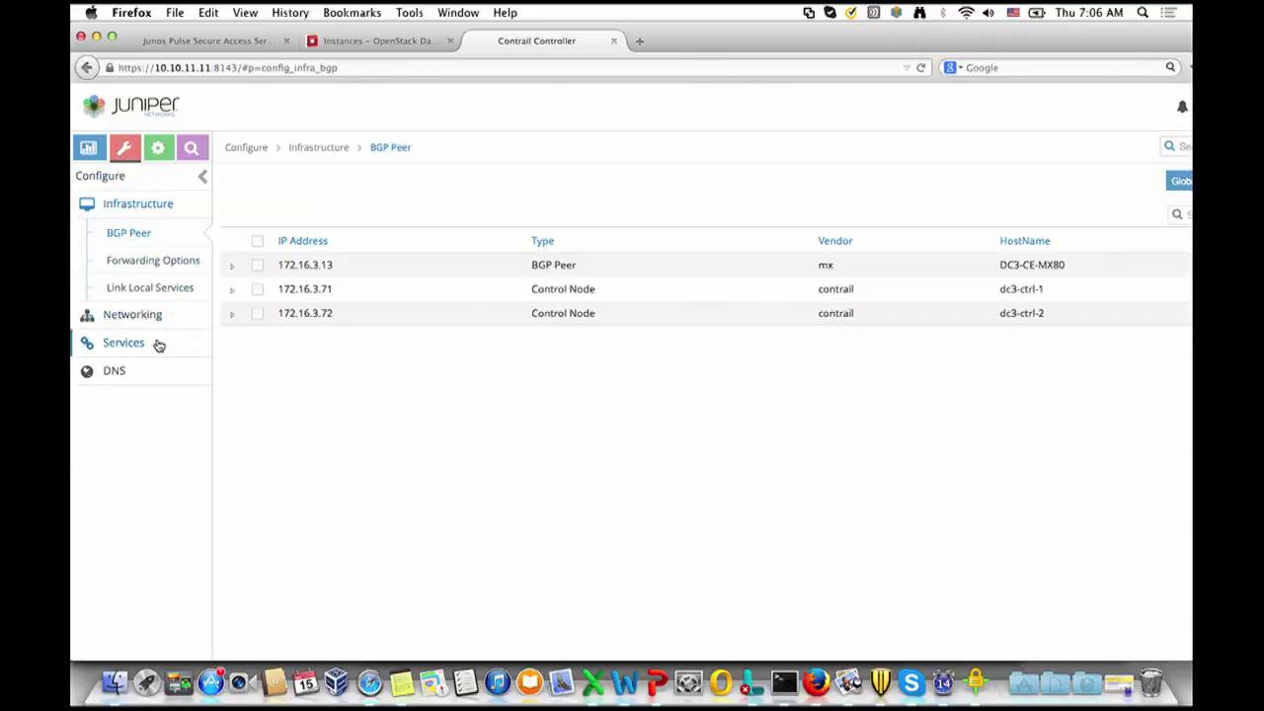
click(132, 316)
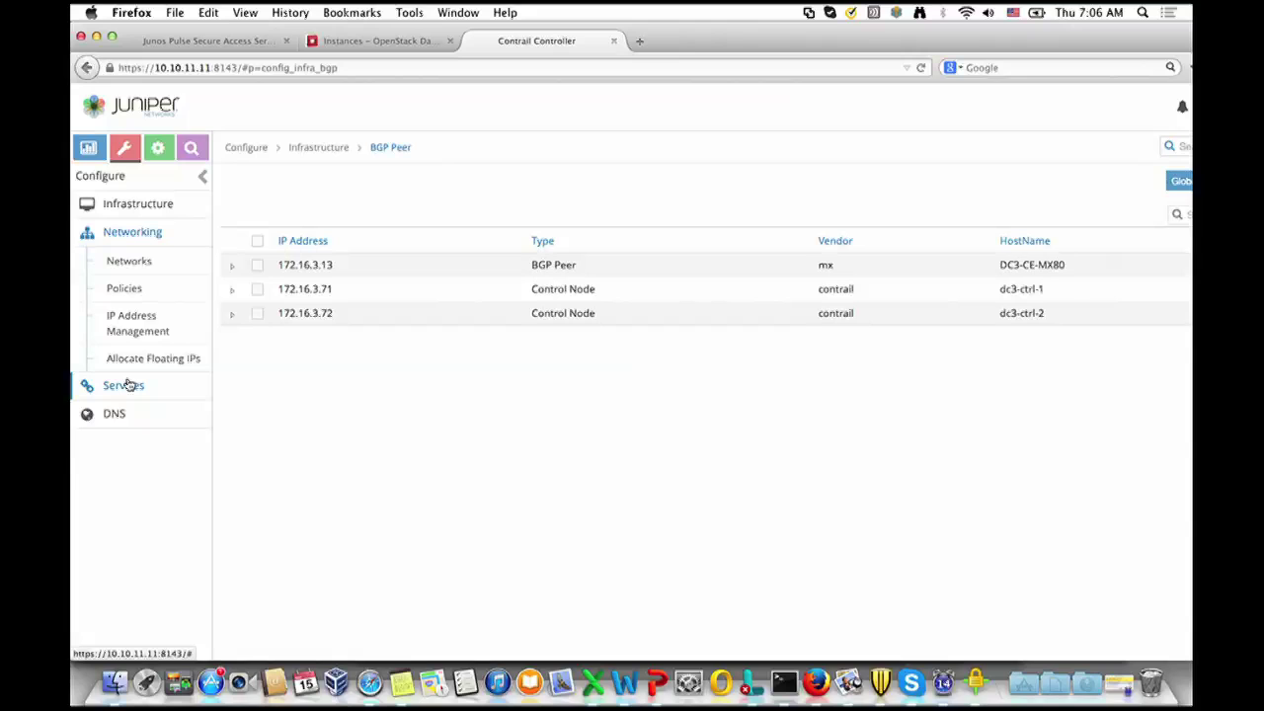
- List the demo project's eight virtual networks and maximise the Firefox window
click(132, 265)
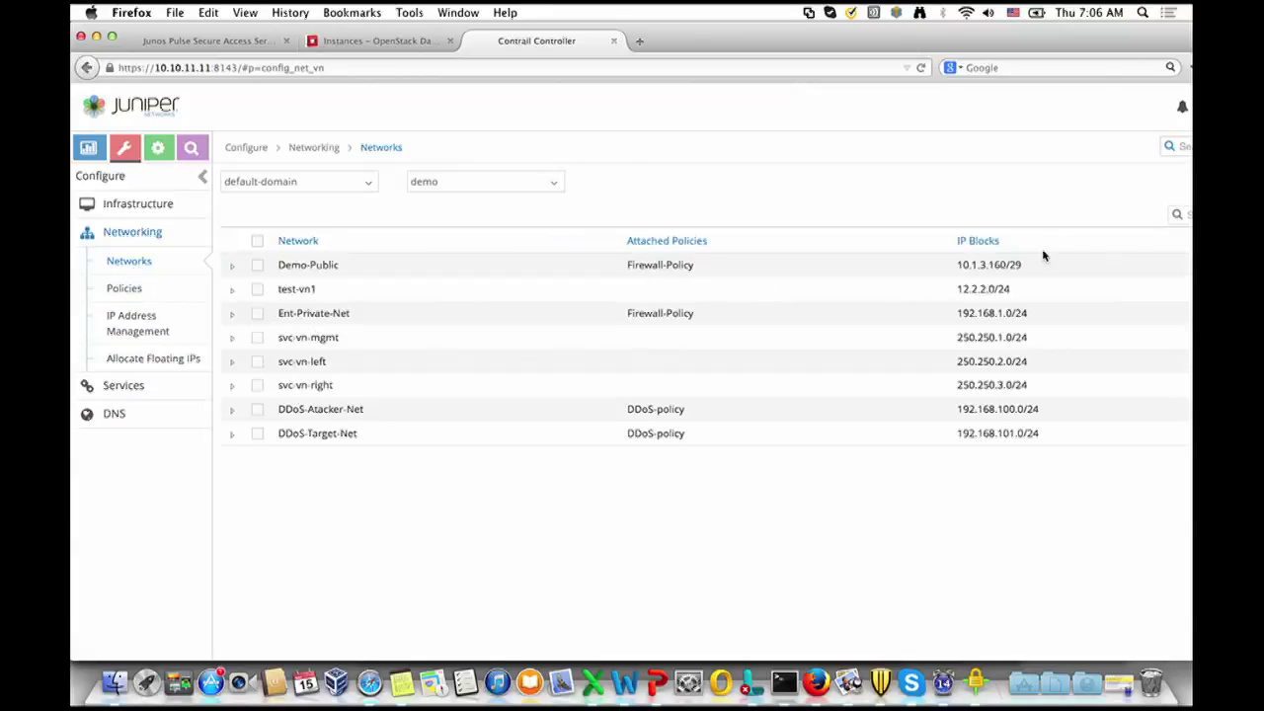
click(112, 36)
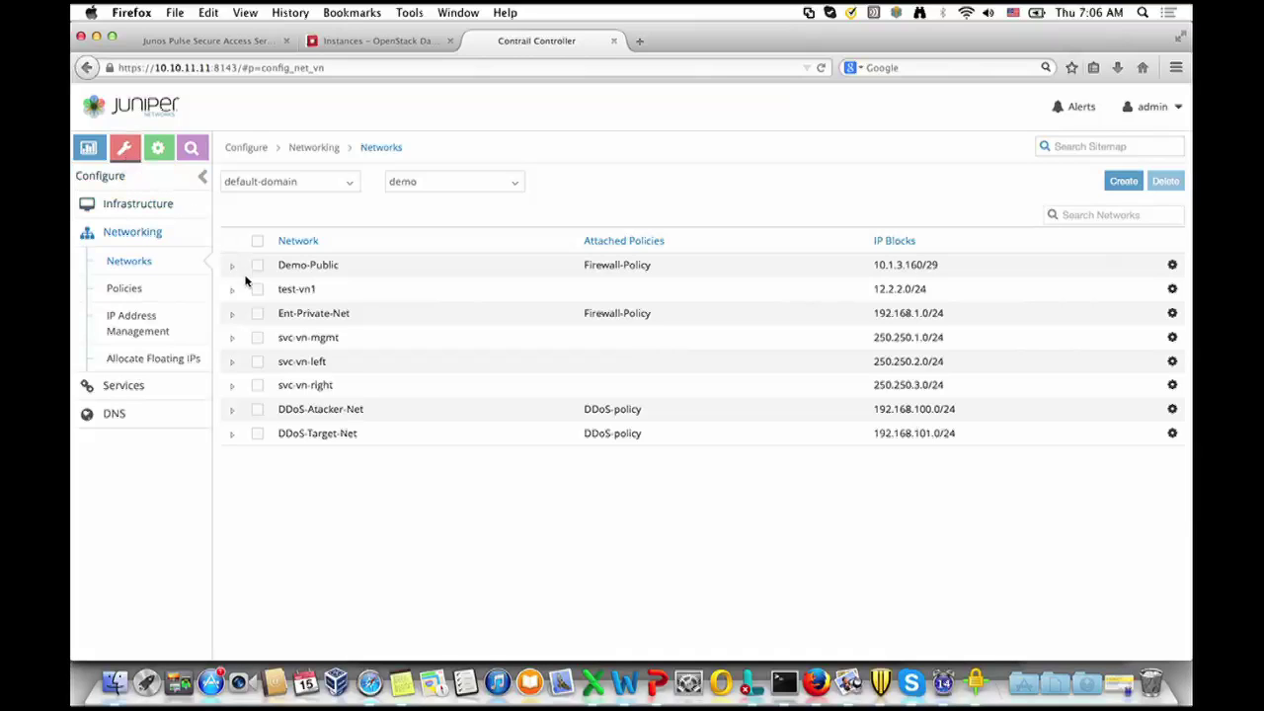
- Start a new virtual network named Enterprise-demo
click(1122, 182)
text(Ent)
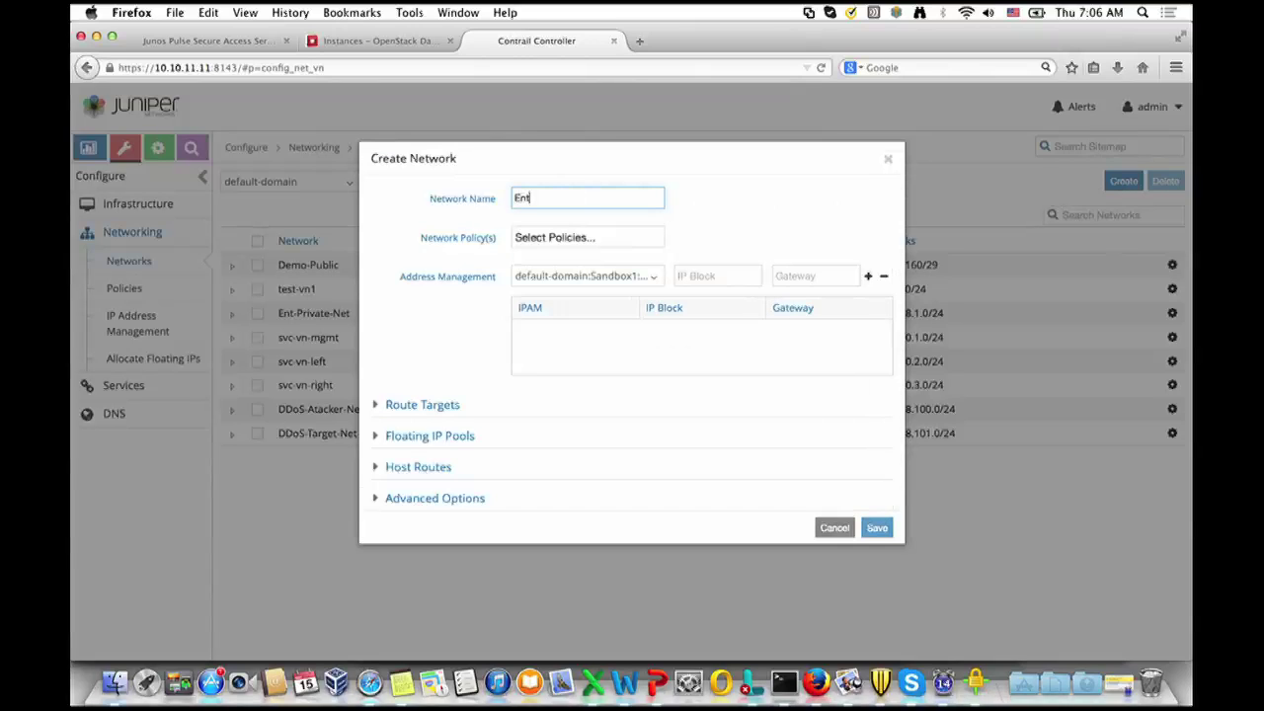
text(erprise-)
text(admi)
key(BackSpace)
key(BackSpace)
key(BackSpace)
key(BackSpace)
text(demi)
key(BackSpace)
text(o)
- Add subnet 192.168.11.0/24 with gateway 192.168.11.254, leaving policy empty, and save the network
key(Tab)
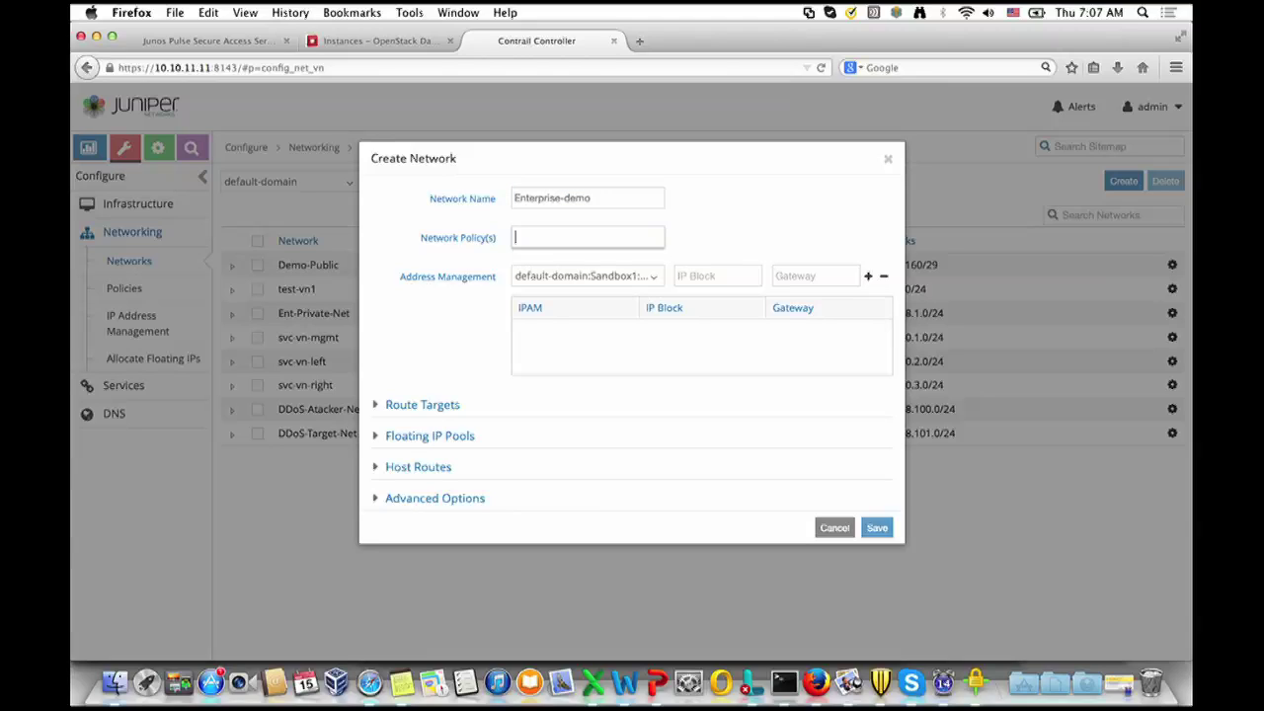
key(Tab)
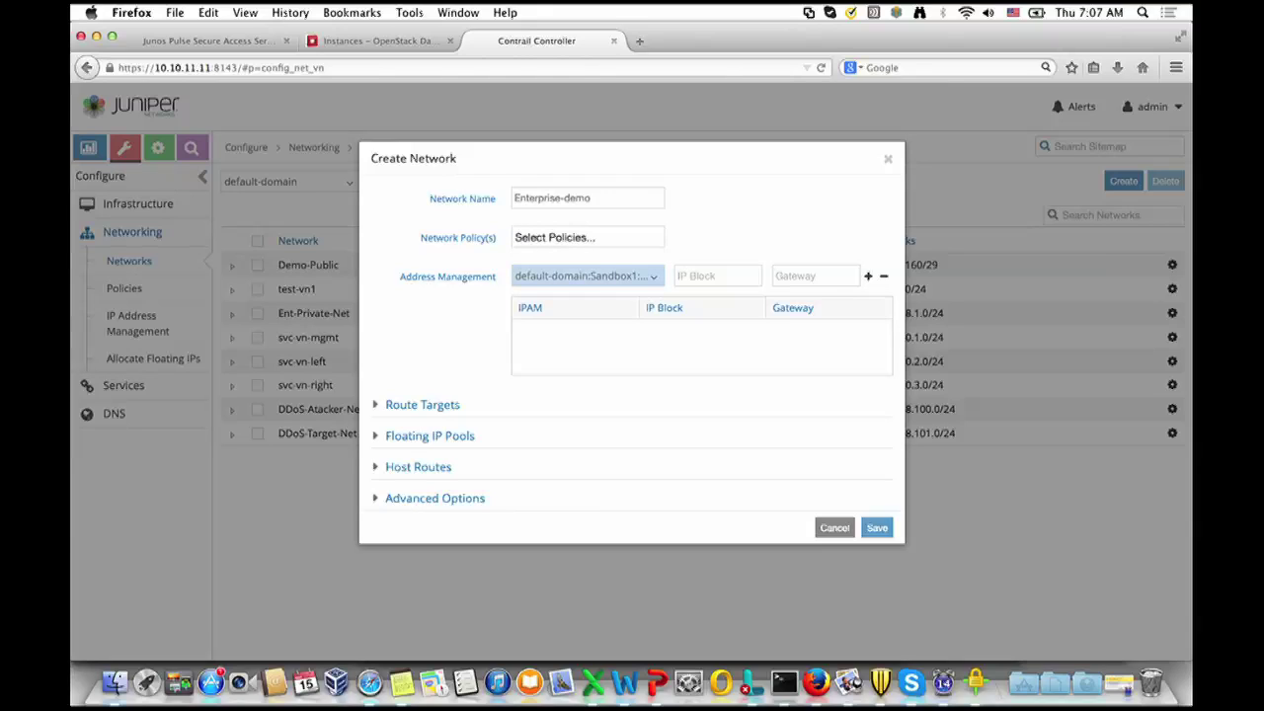
key(Tab)
text(192.16)
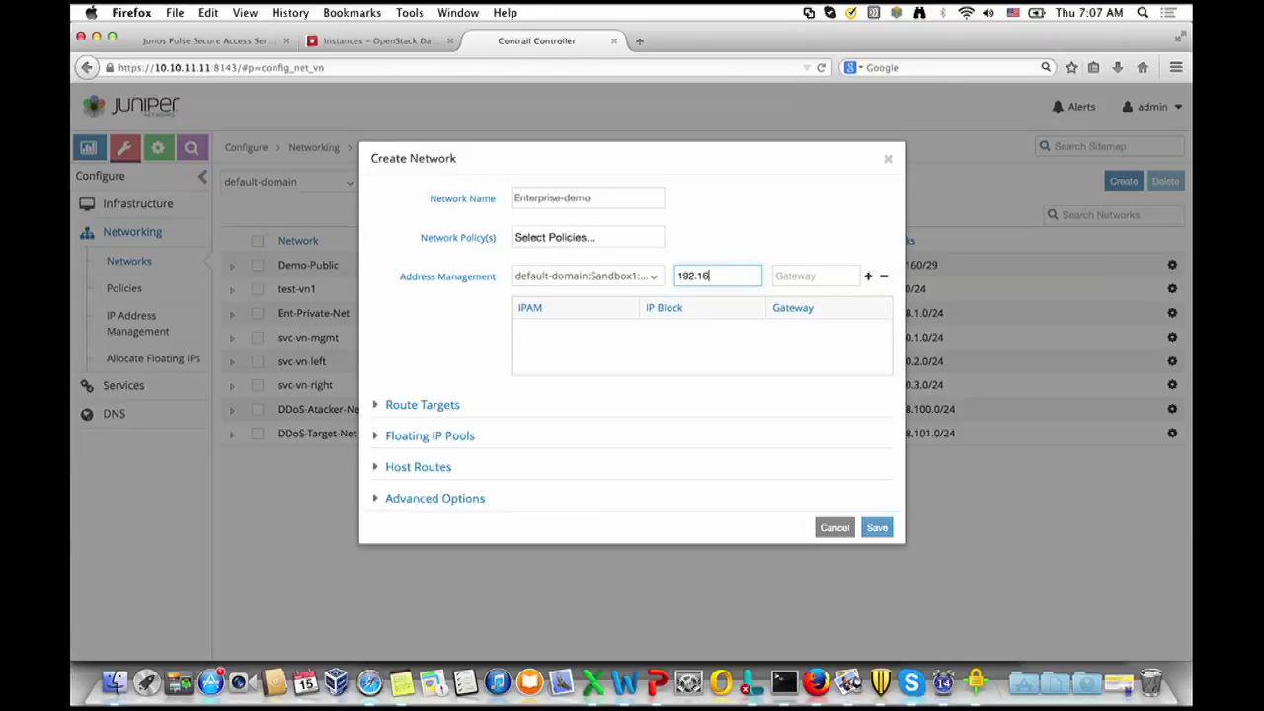
text(8.11.0/24)
key(Tab)
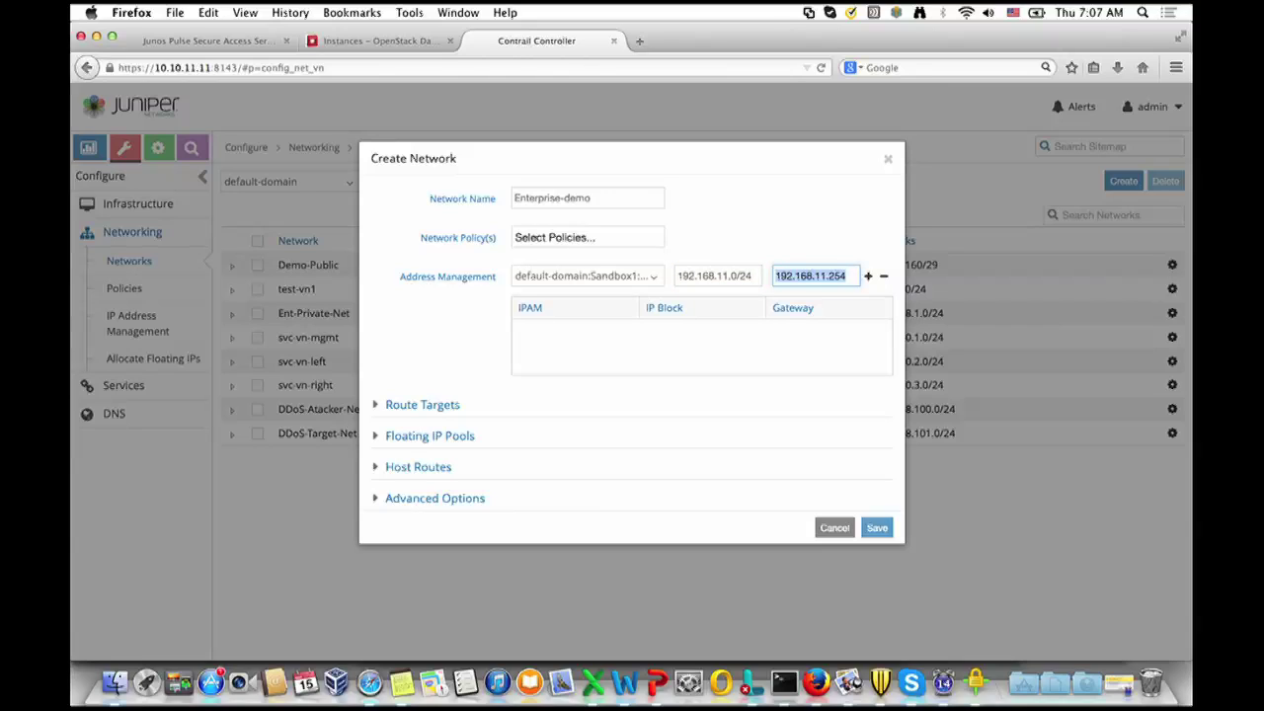
click(868, 279)
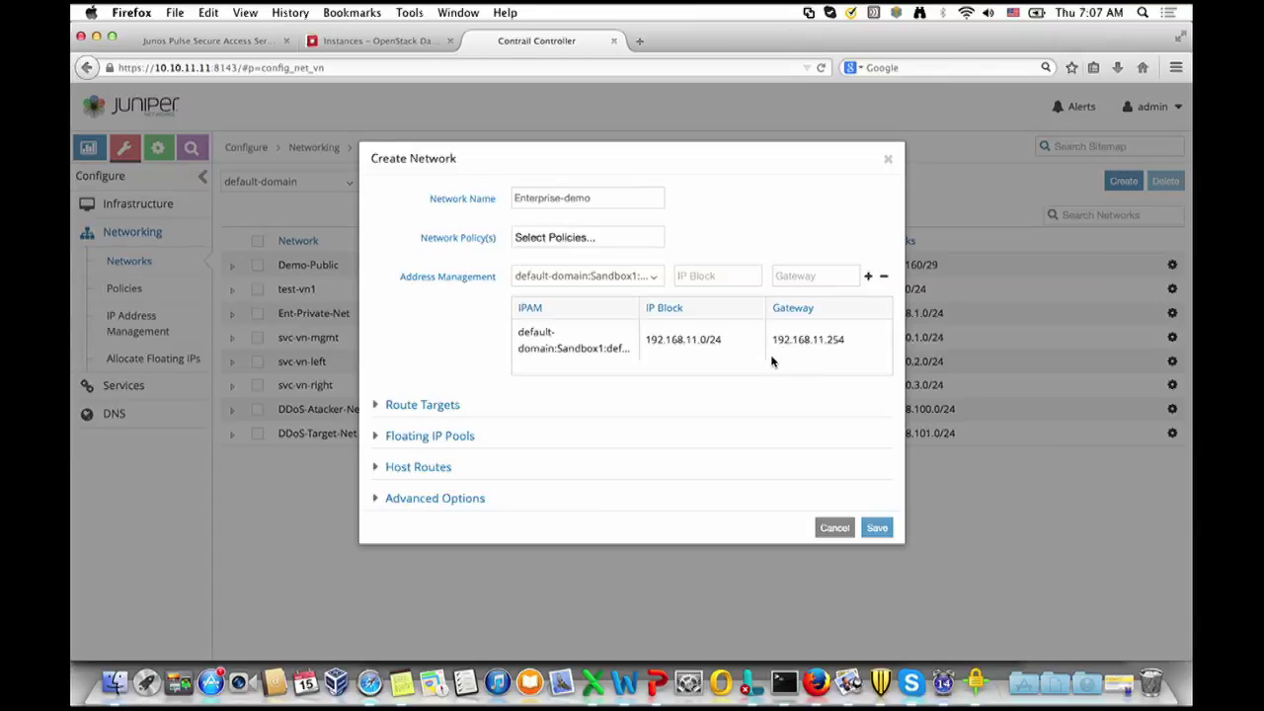
click(876, 530)
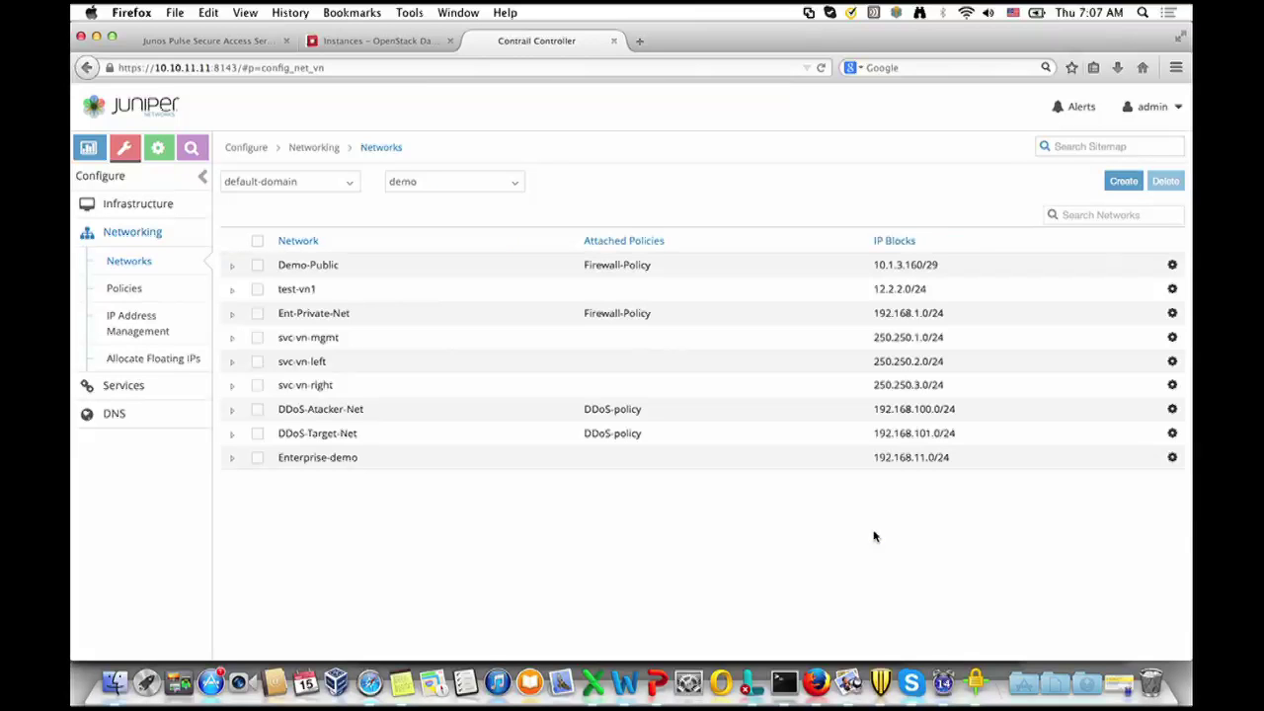
- Select Enterprise-demo's 192.168.11.0/24 IP block and expand its row to show forwarding and VxLAN details
triple_click(931, 460)
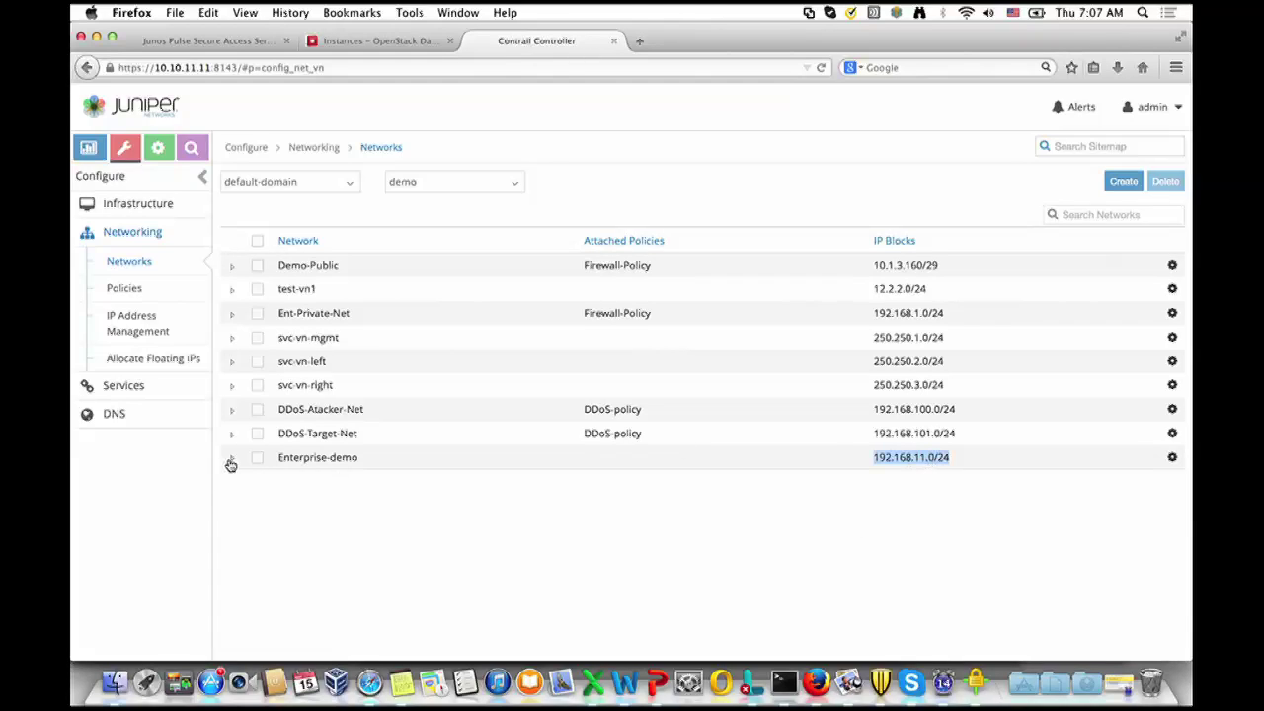
click(231, 459)
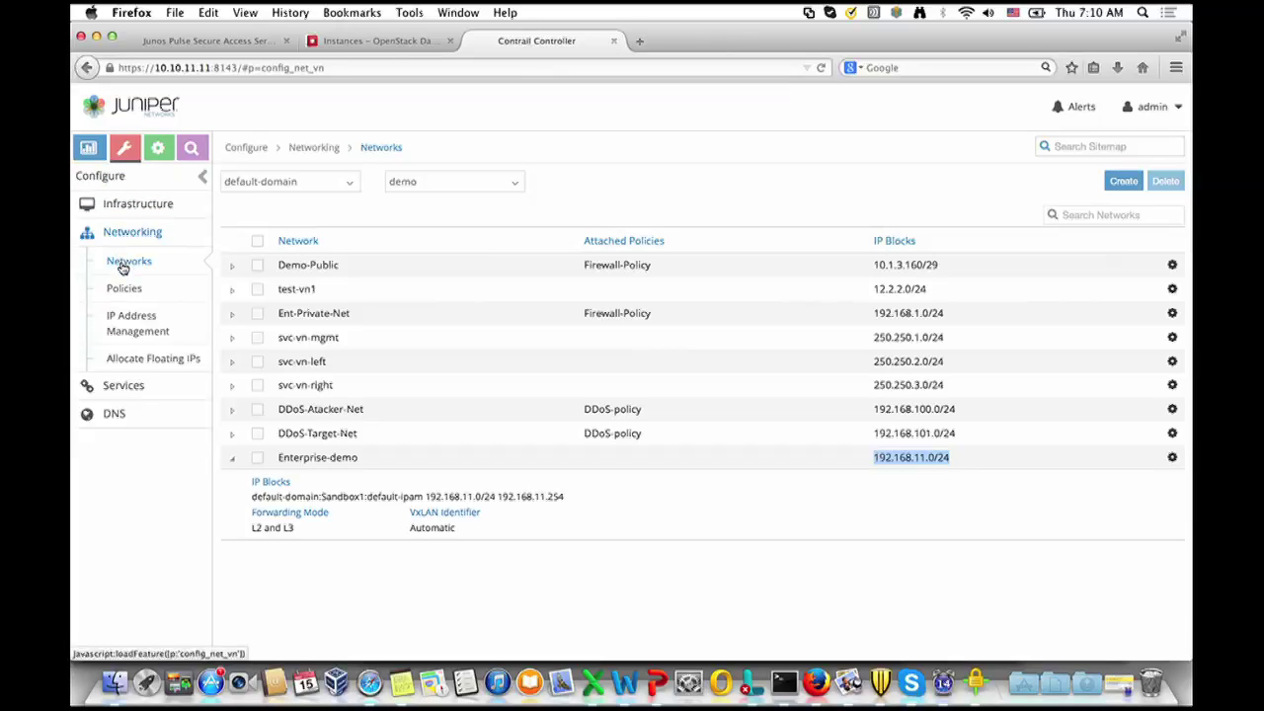
- Start a second network form and look at the Network Policy choices without picking one
click(1123, 183)
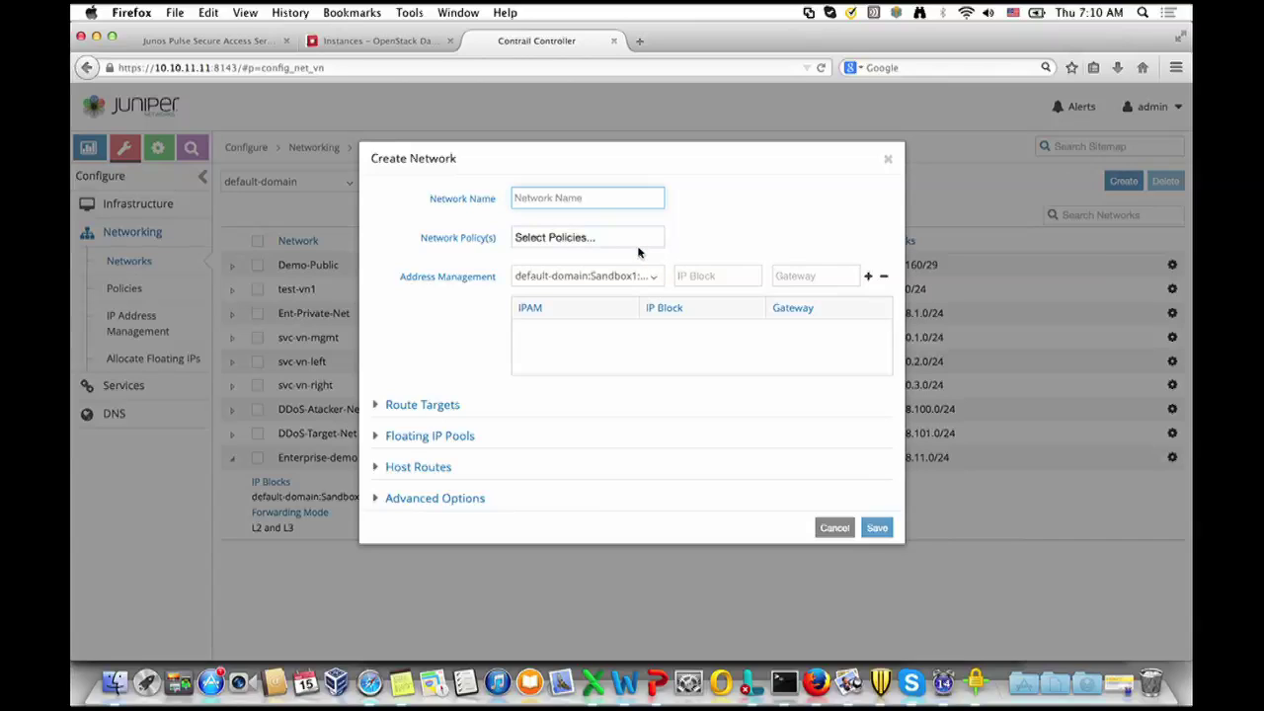
click(593, 245)
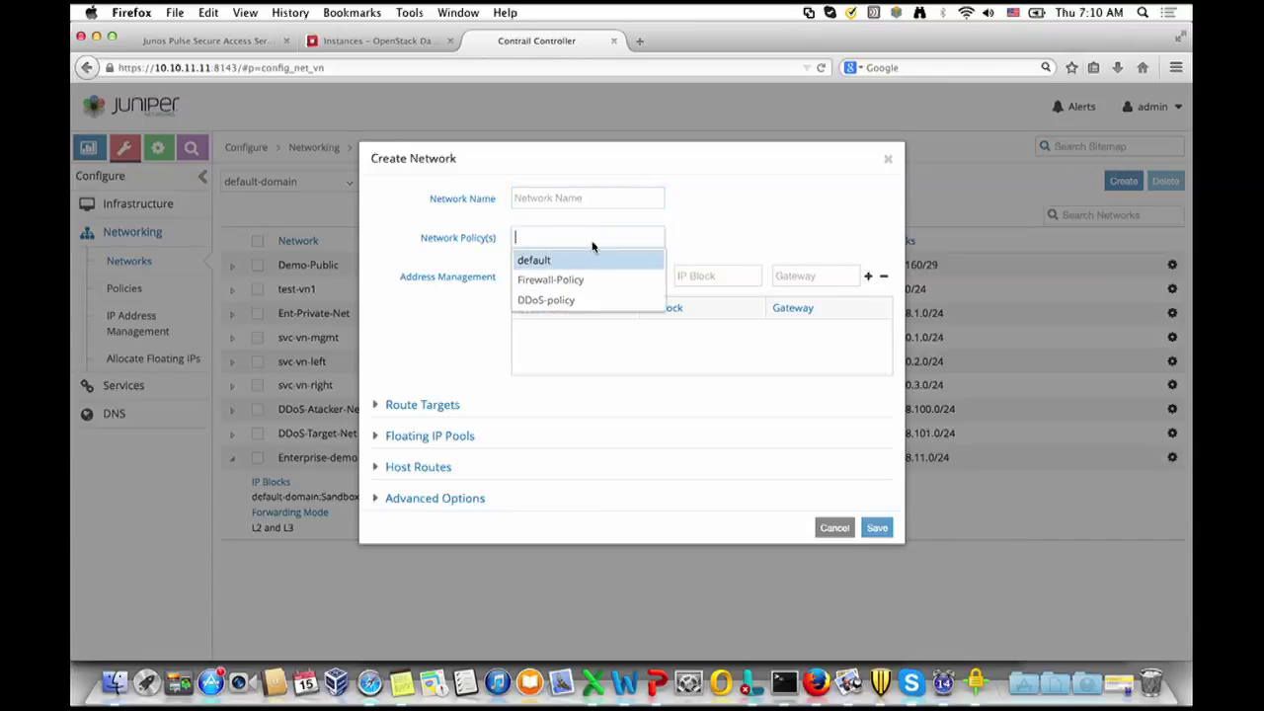
click(741, 234)
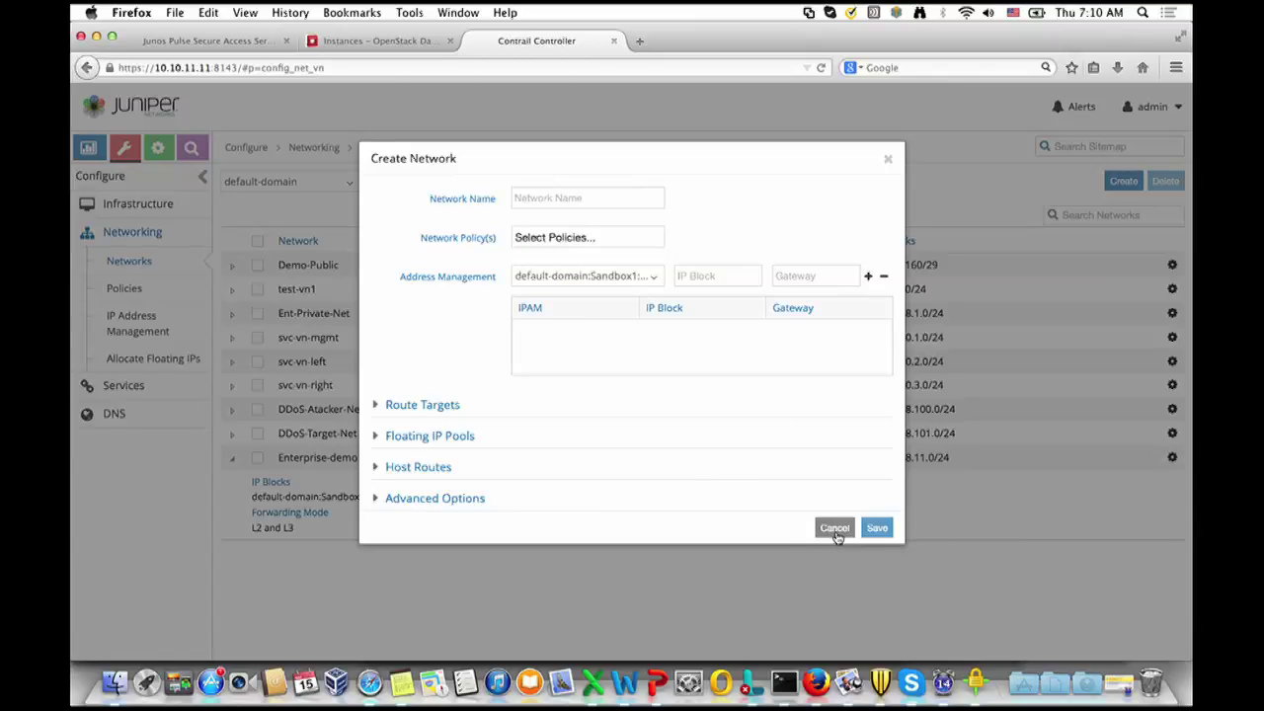
- Enter subnet 192.168.11.0/24 with gateway 192.168.11.254, then discard the form and switch to PowerPoint
click(721, 275)
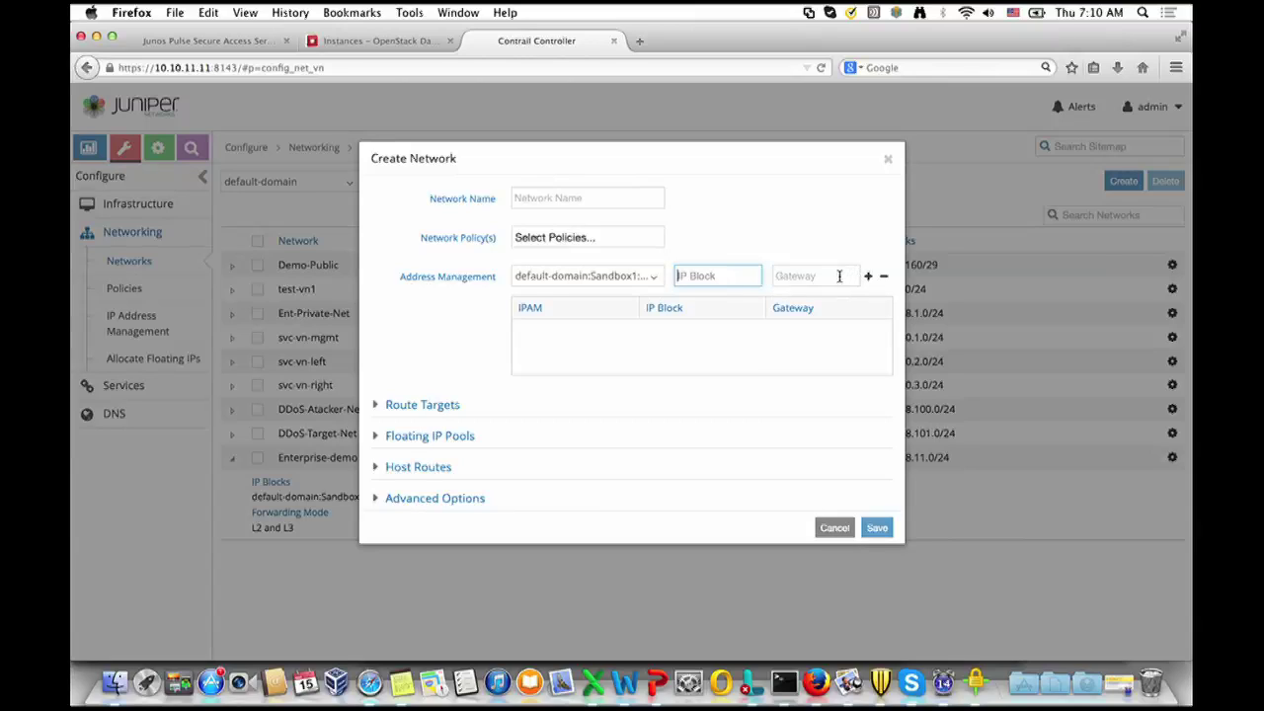
text(192.168.11.0/24)
key(Tab)
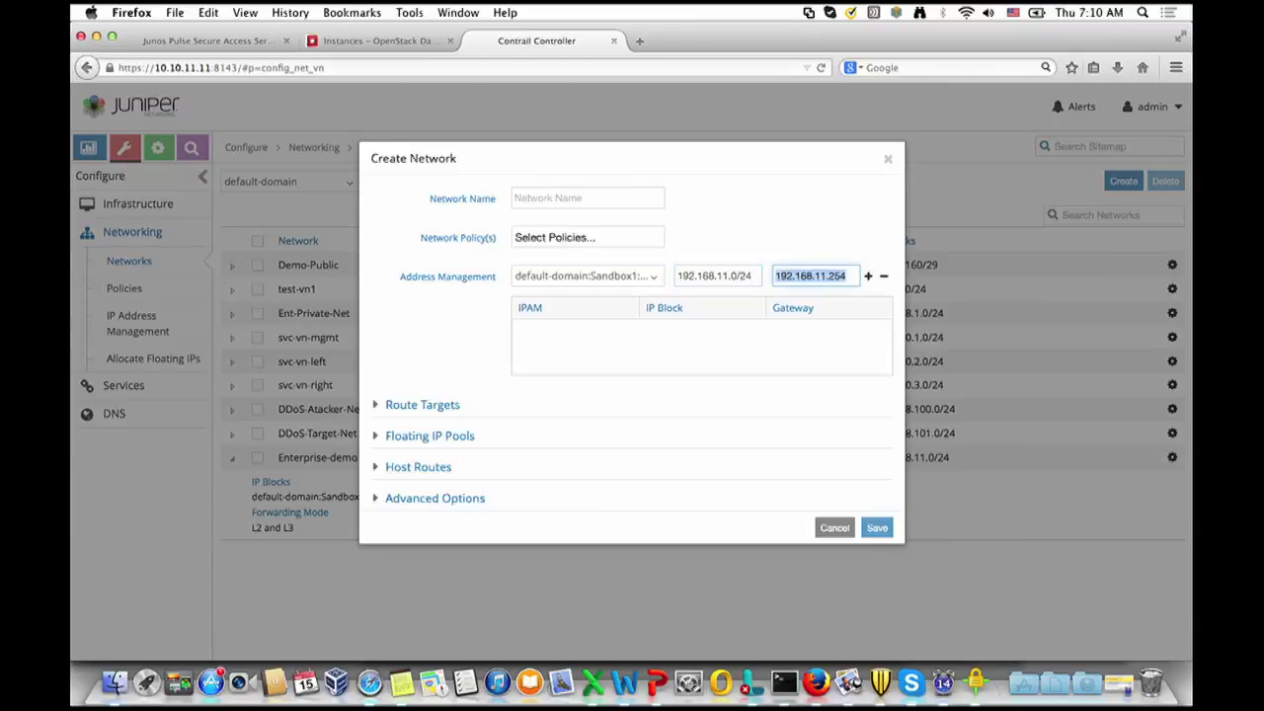
click(871, 278)
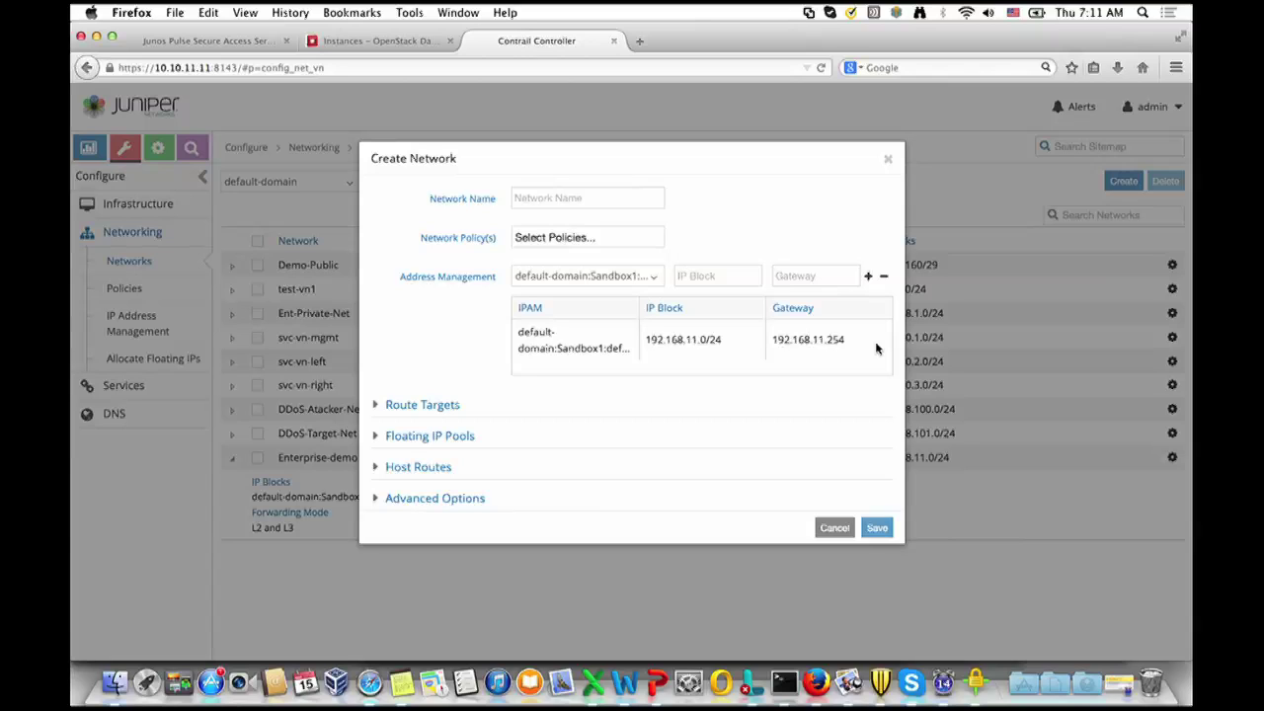
click(830, 528)
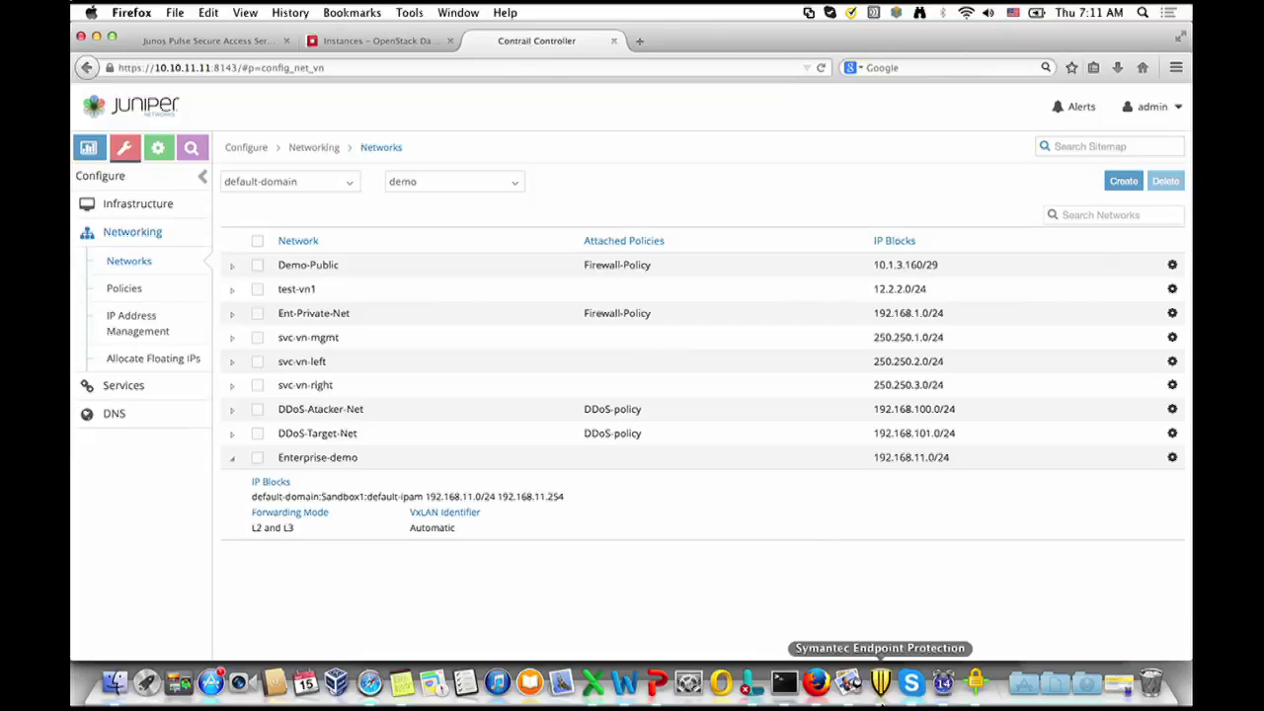
key(super+Tab)
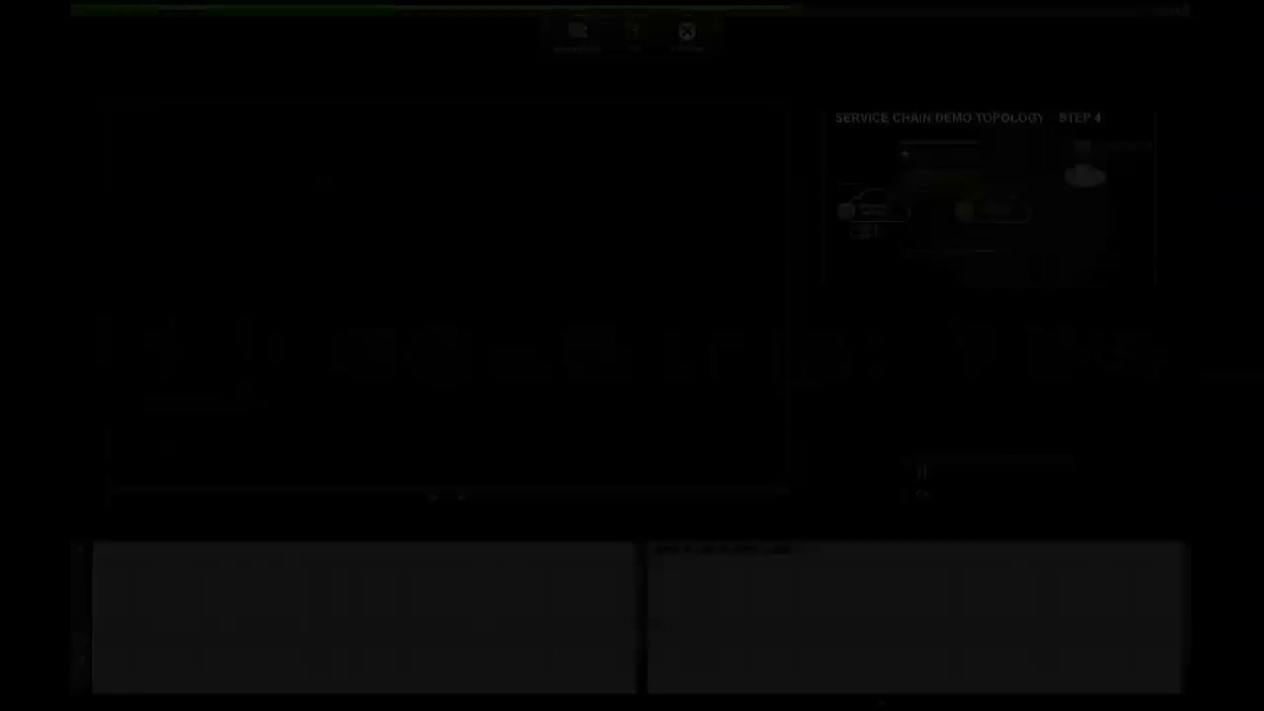
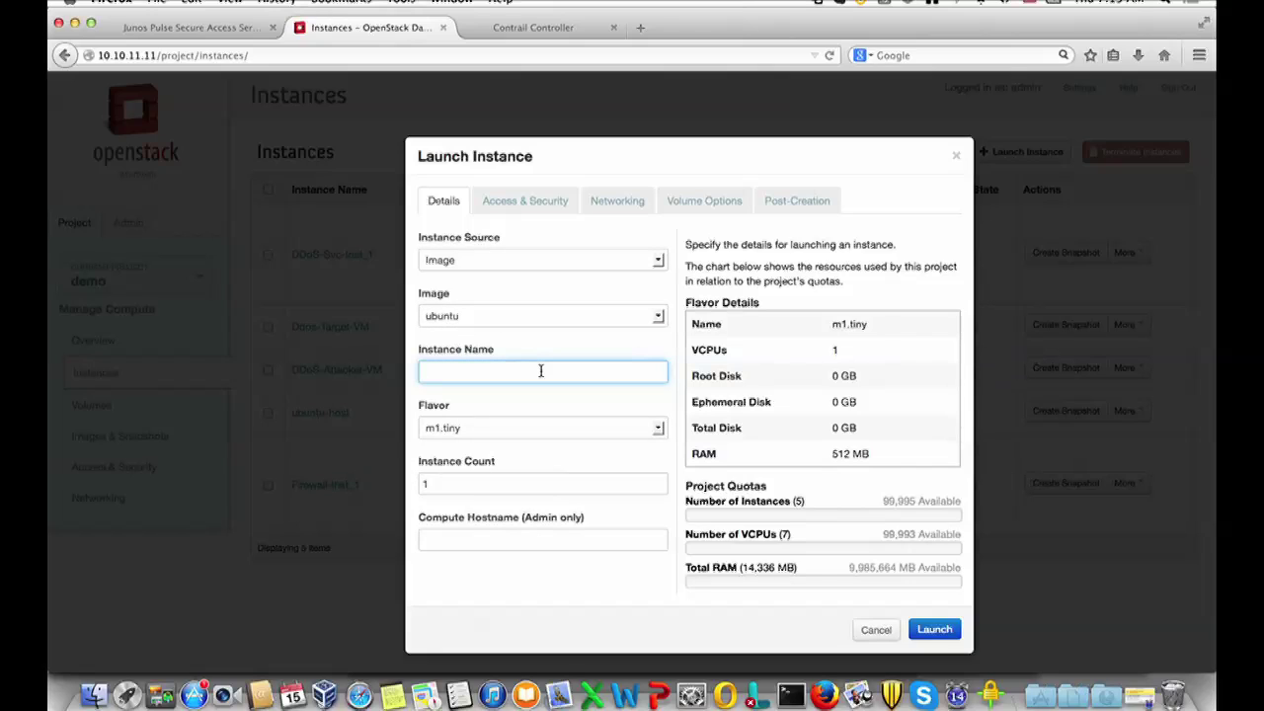
- Name the new instance Enterprise-Ubuntu-Demo and give it the m1.small flavor
text(Enterprise-Ubuntu-Demo)
key(Tab)
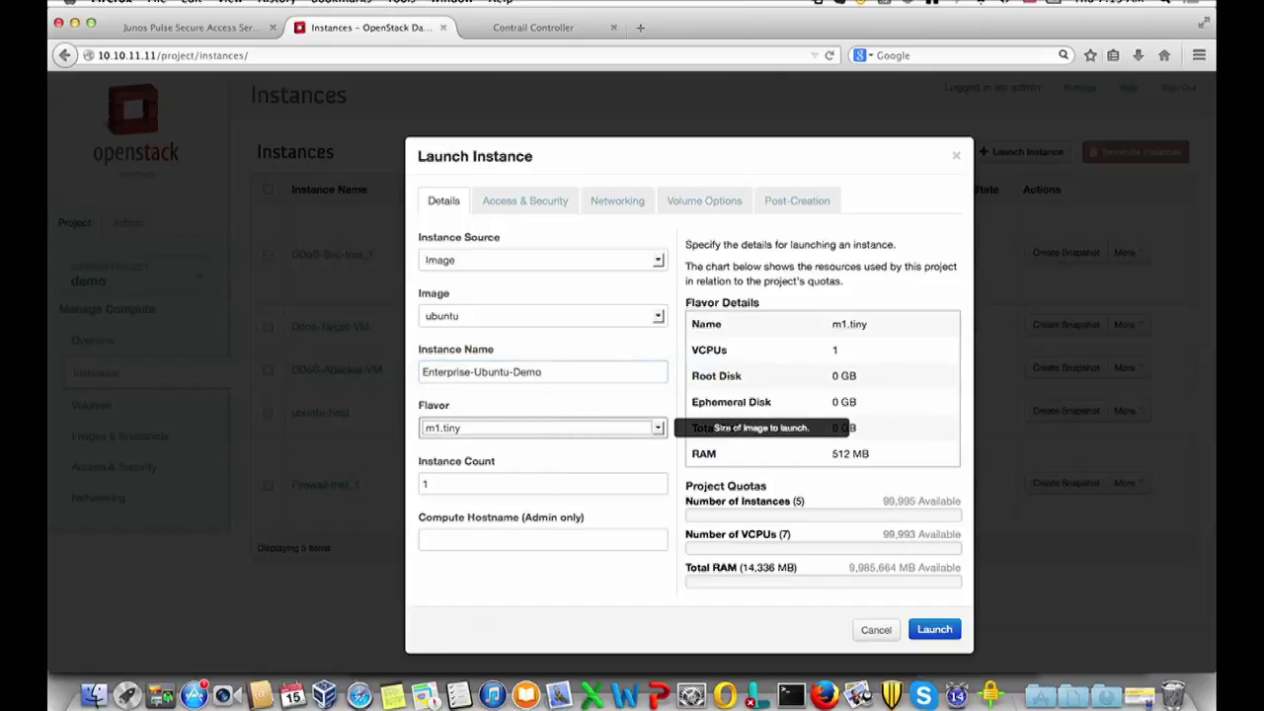
click(483, 432)
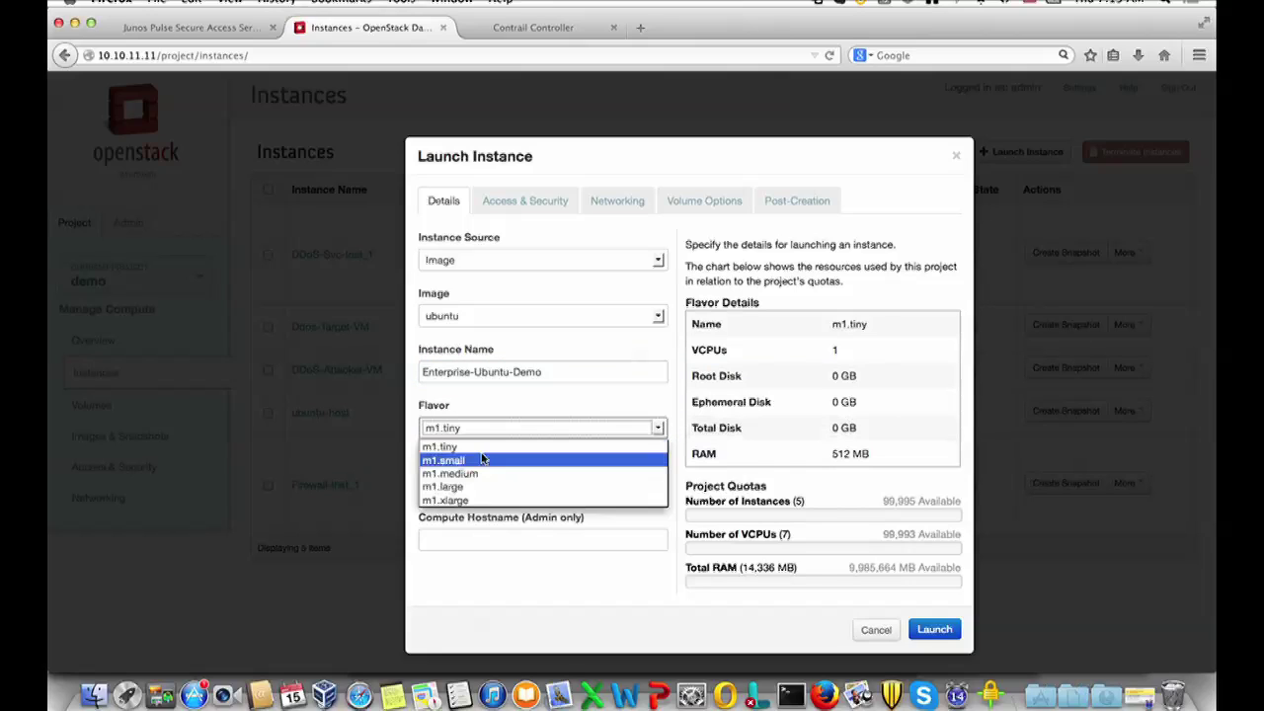
click(483, 459)
key(Tab)
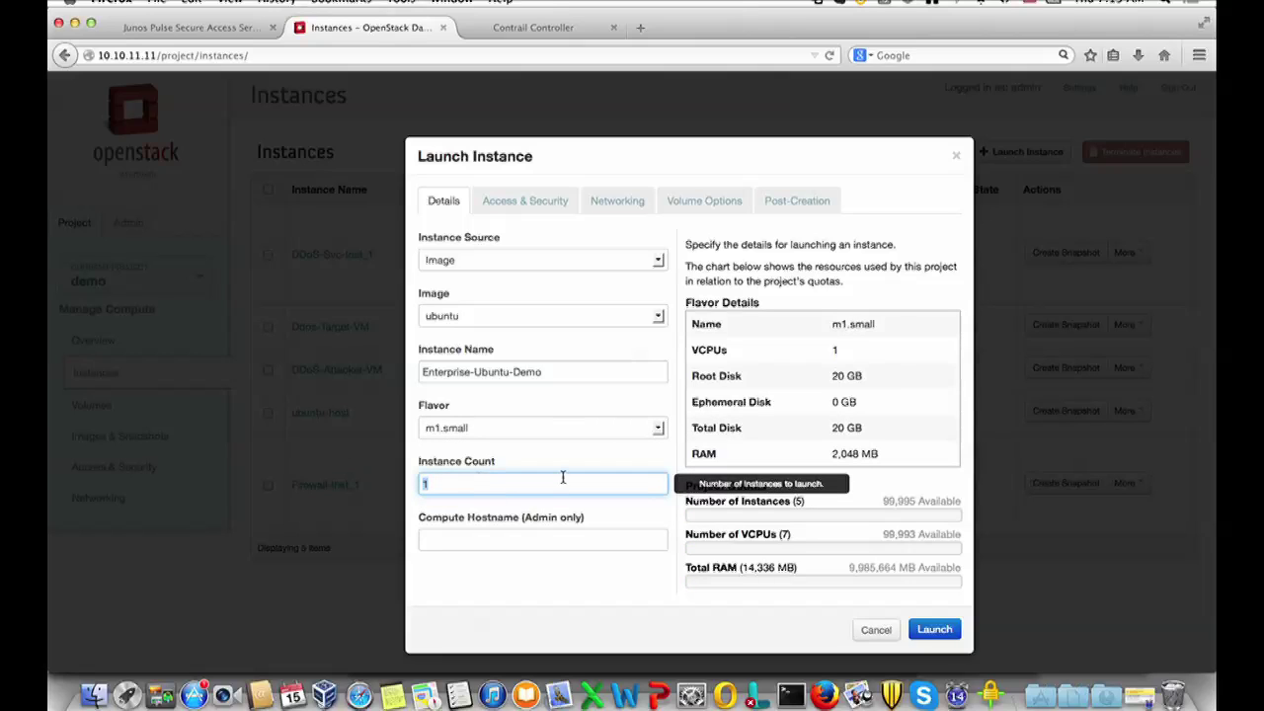
- Attach the Enterprise-demo network as nic:1 and launch the instance
click(614, 203)
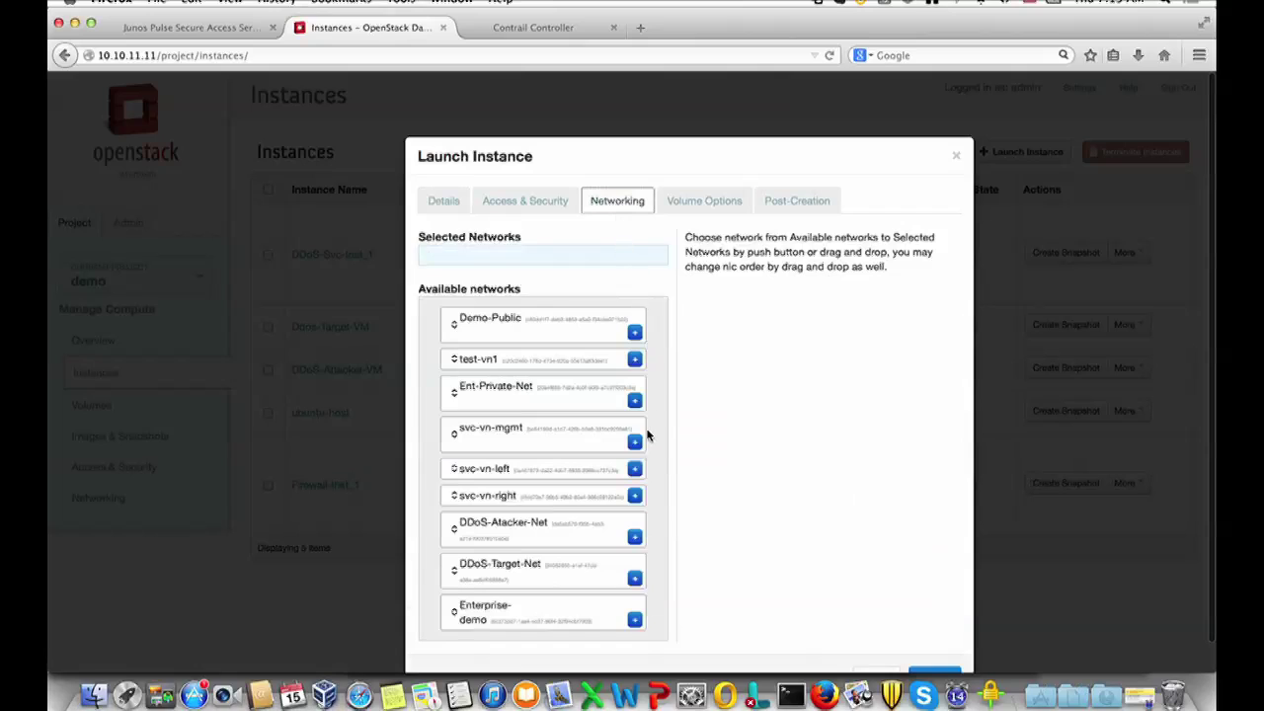
click(635, 620)
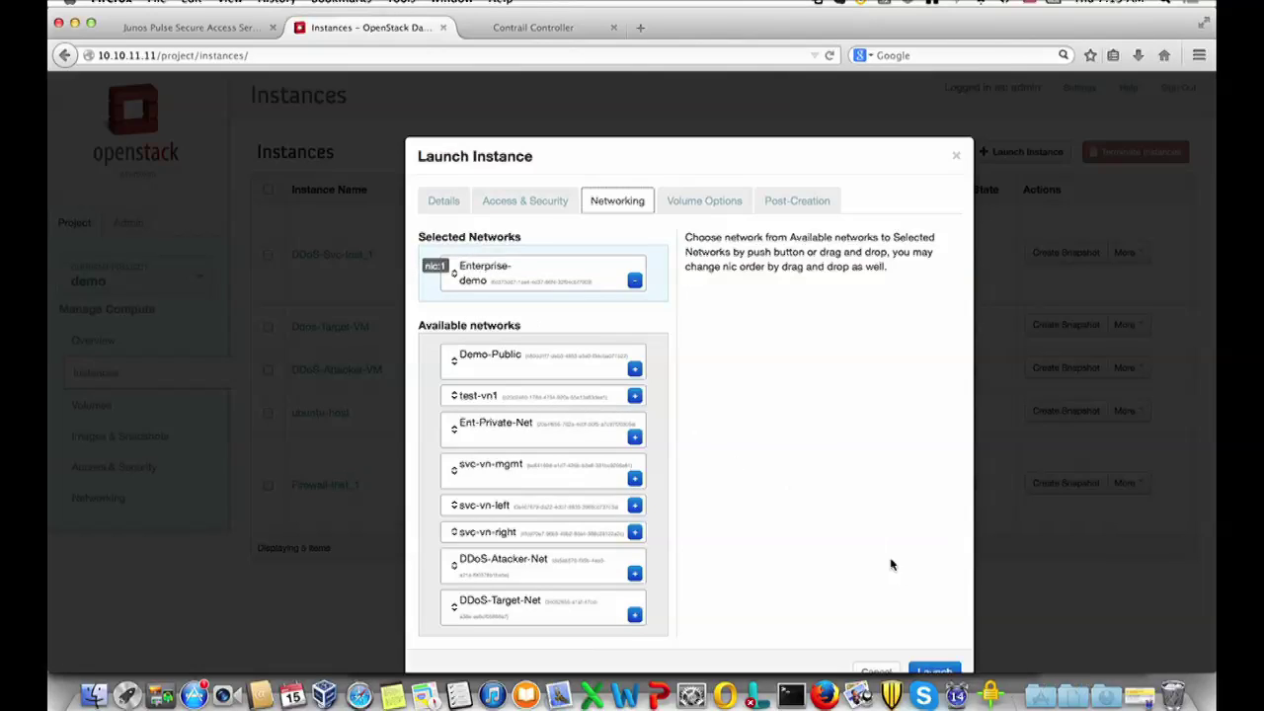
click(940, 670)
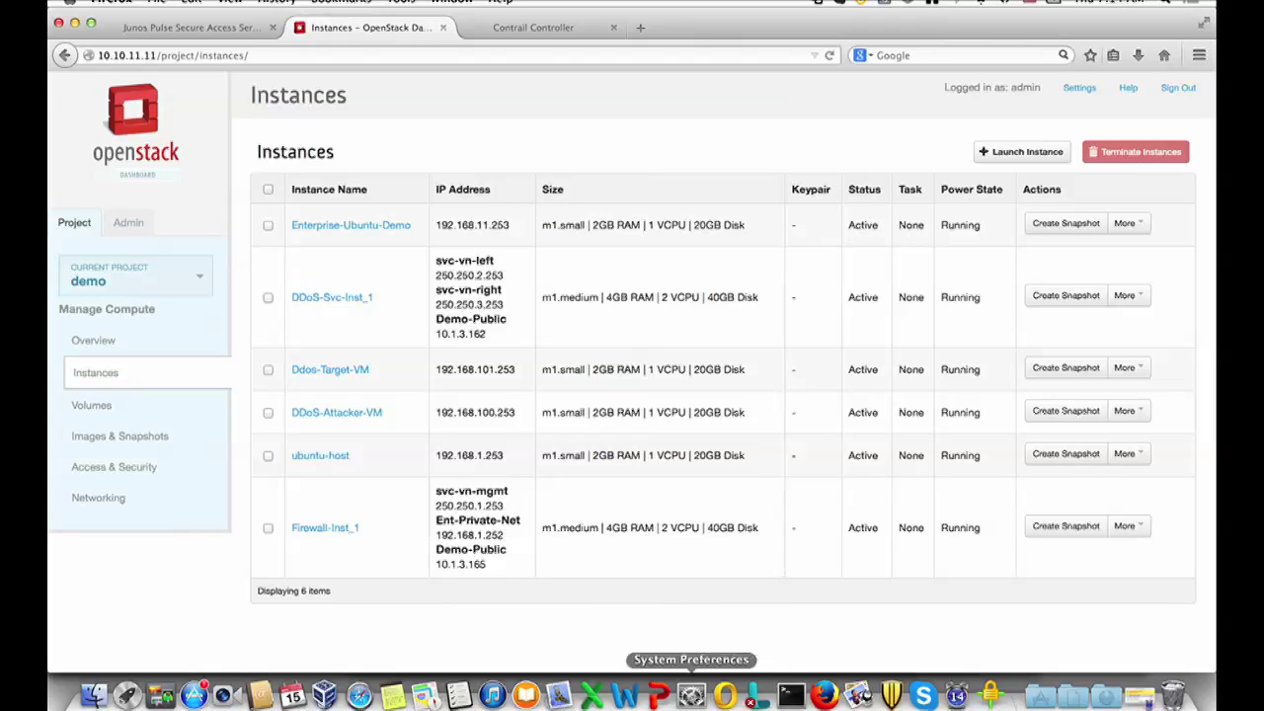
click(788, 696)
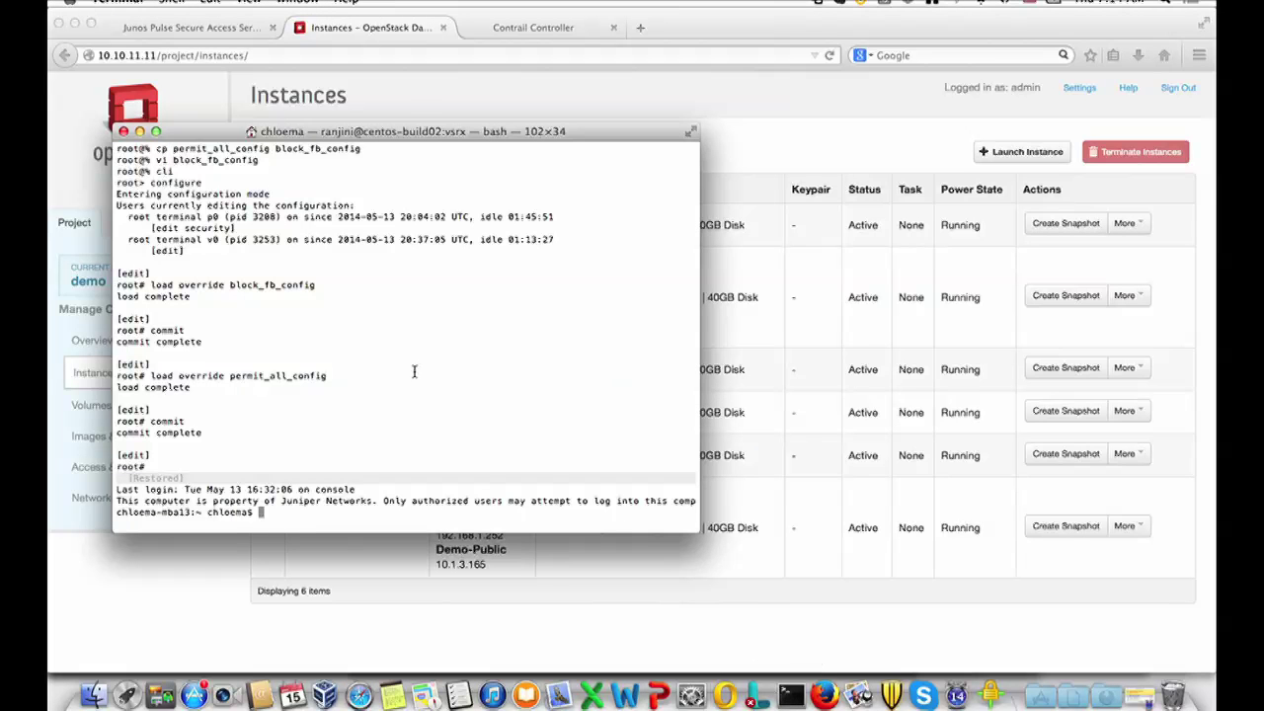
key(Return)
key(Return)
key(Return)
key(Return)
text(ssh root)
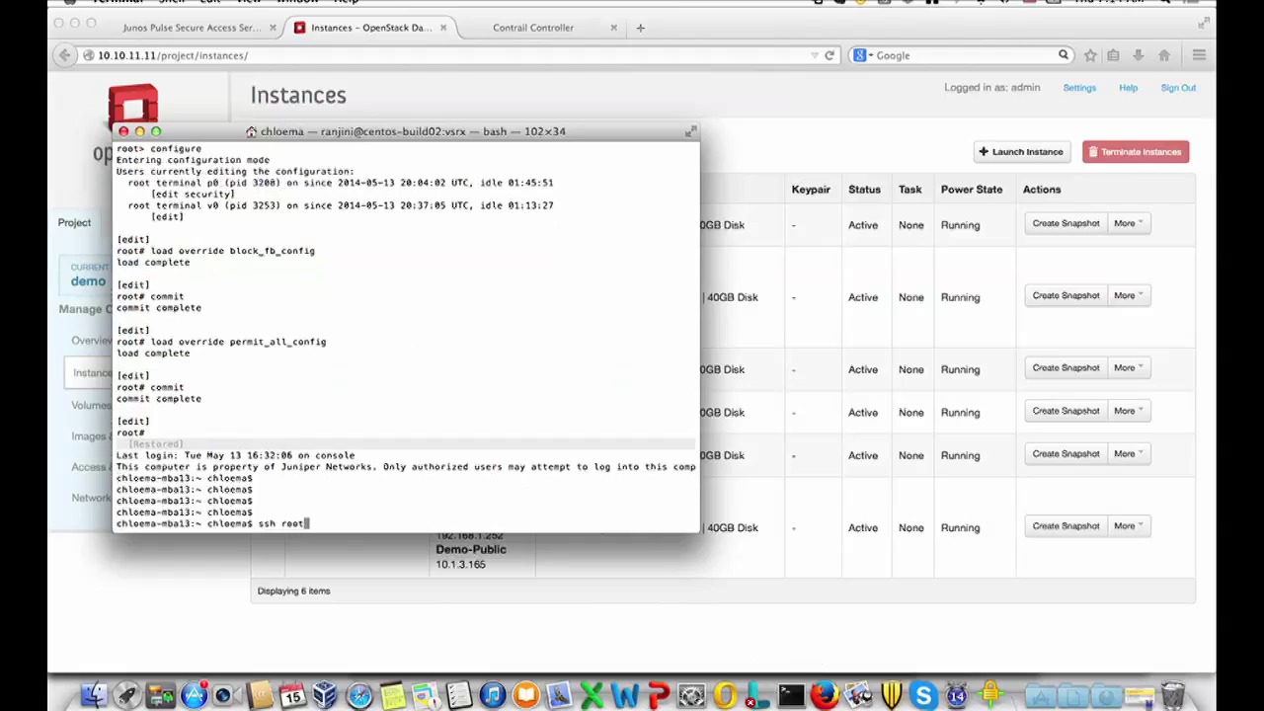
text(@10.10.10.10.120)
key(Return)
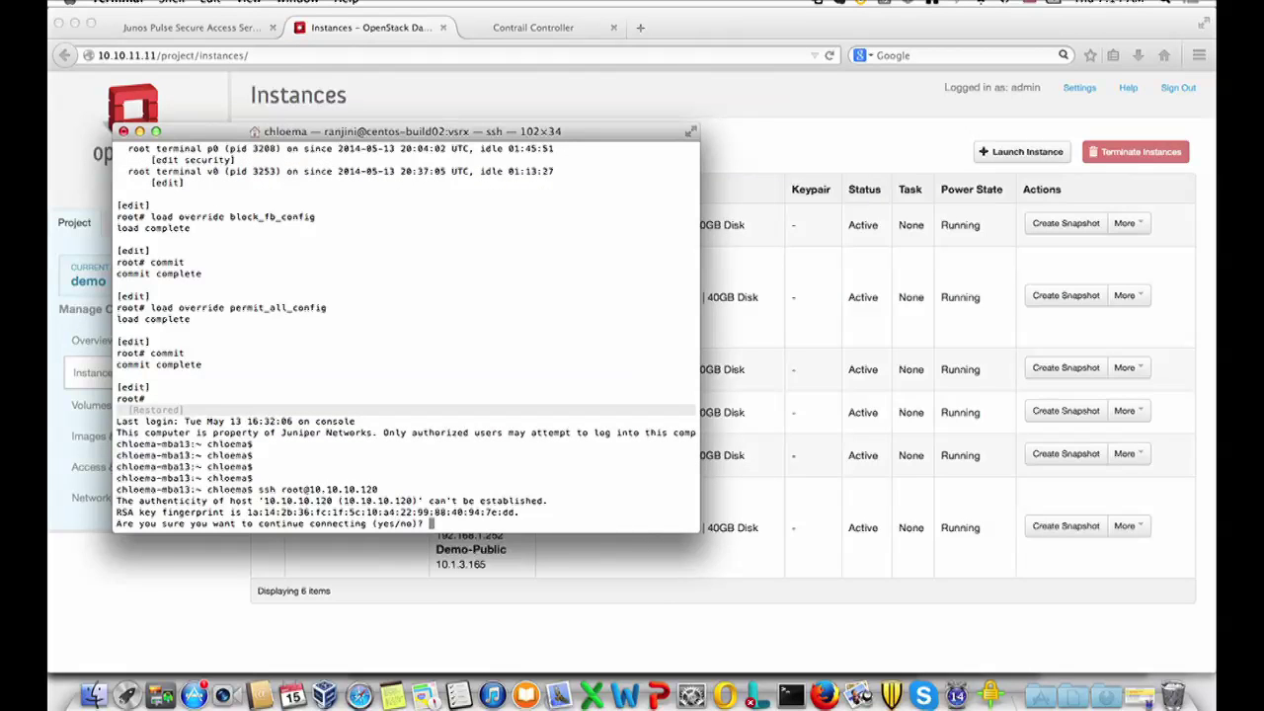
text(yes)
key(Return)
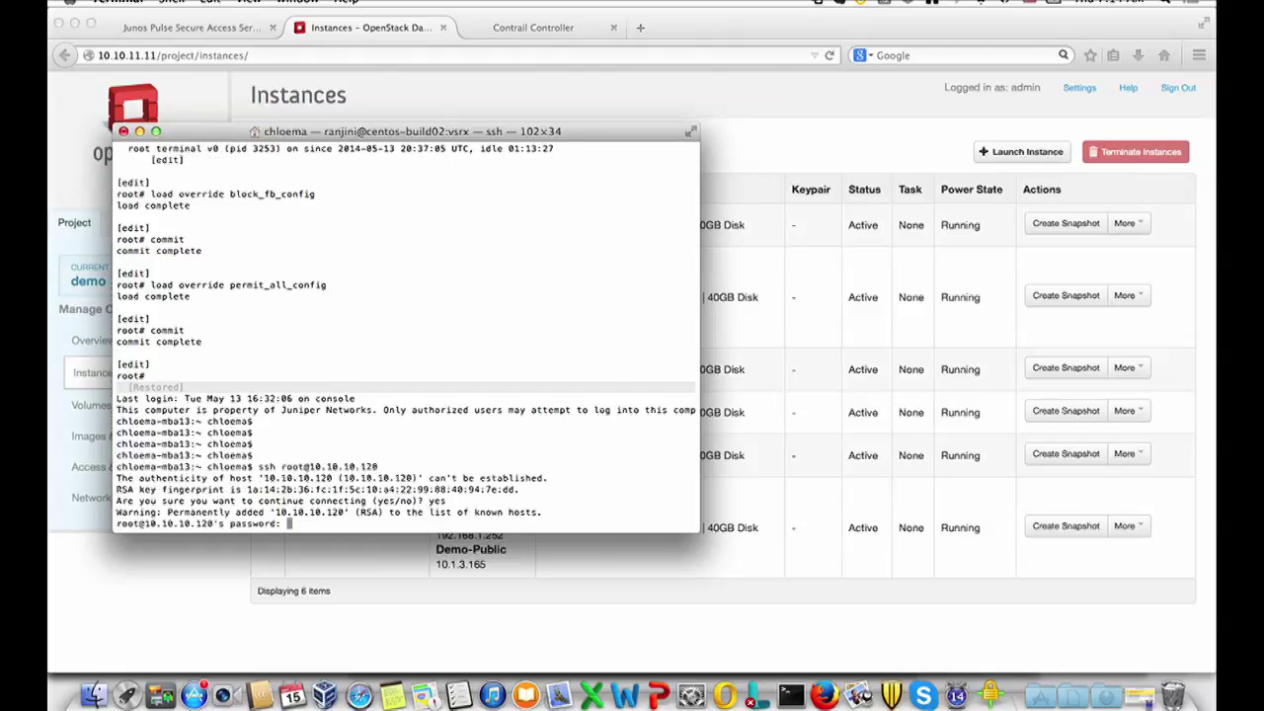
key(Return)
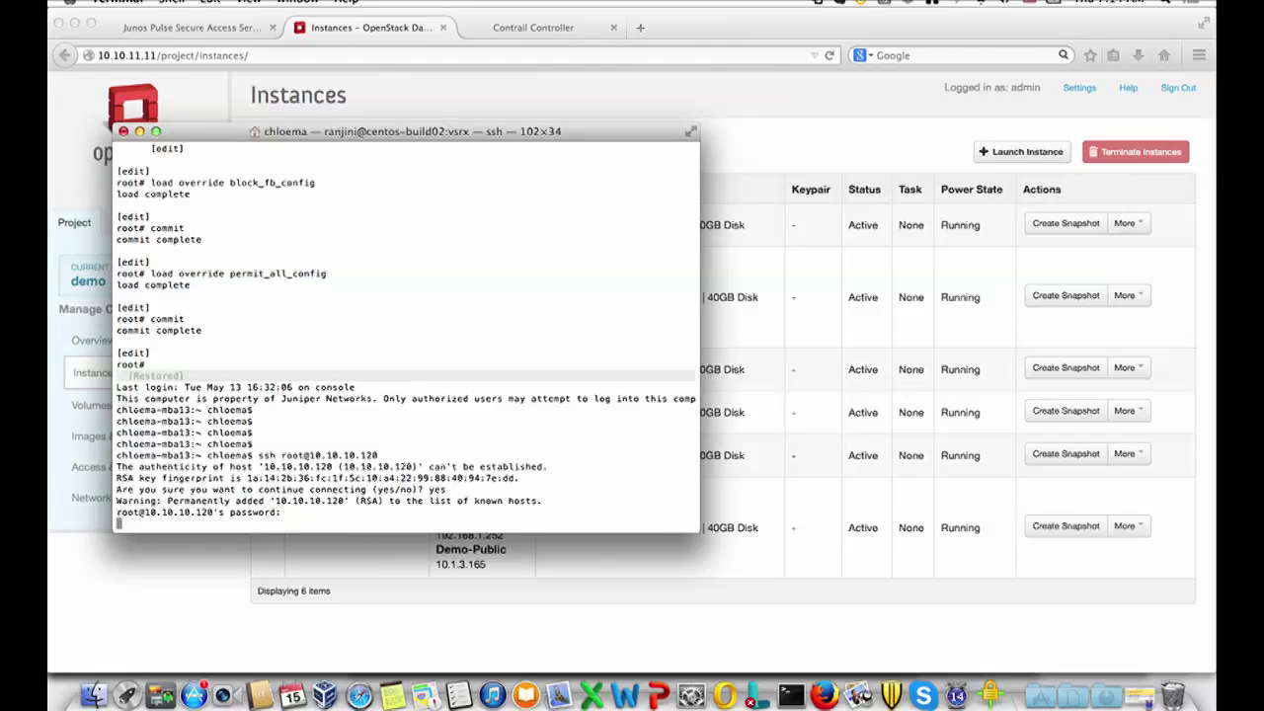
key(Return)
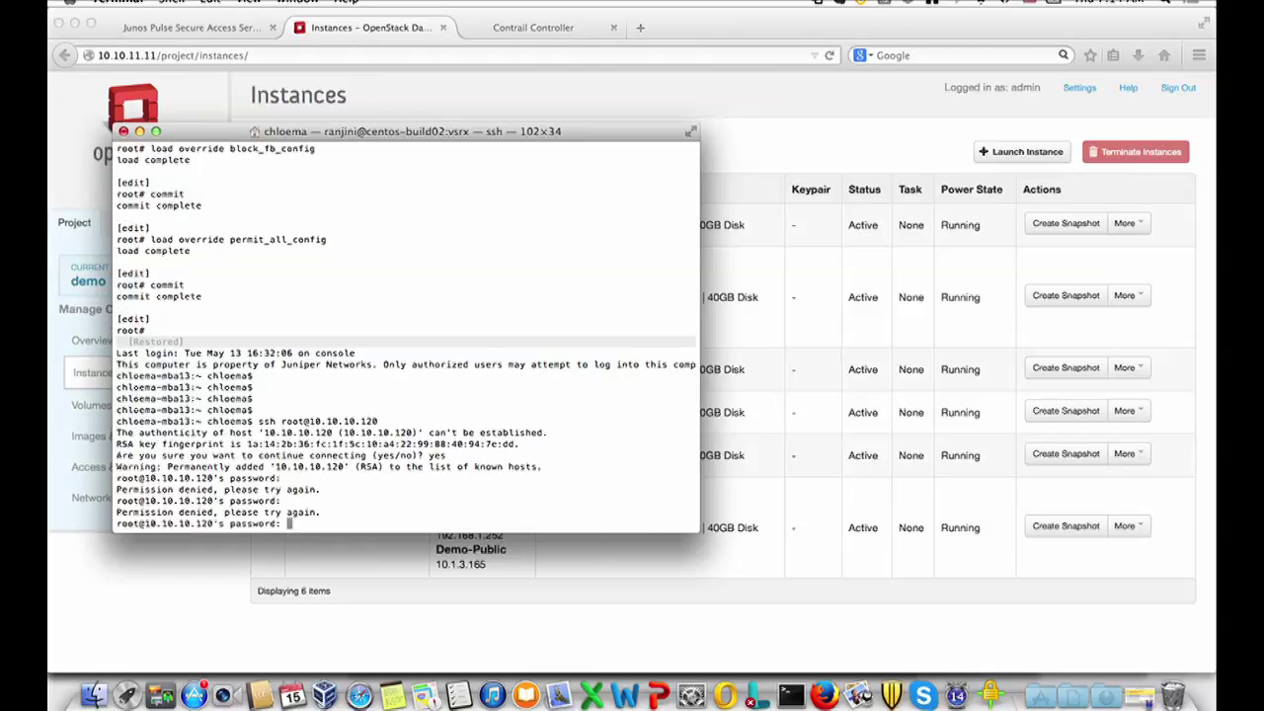
key(Return)
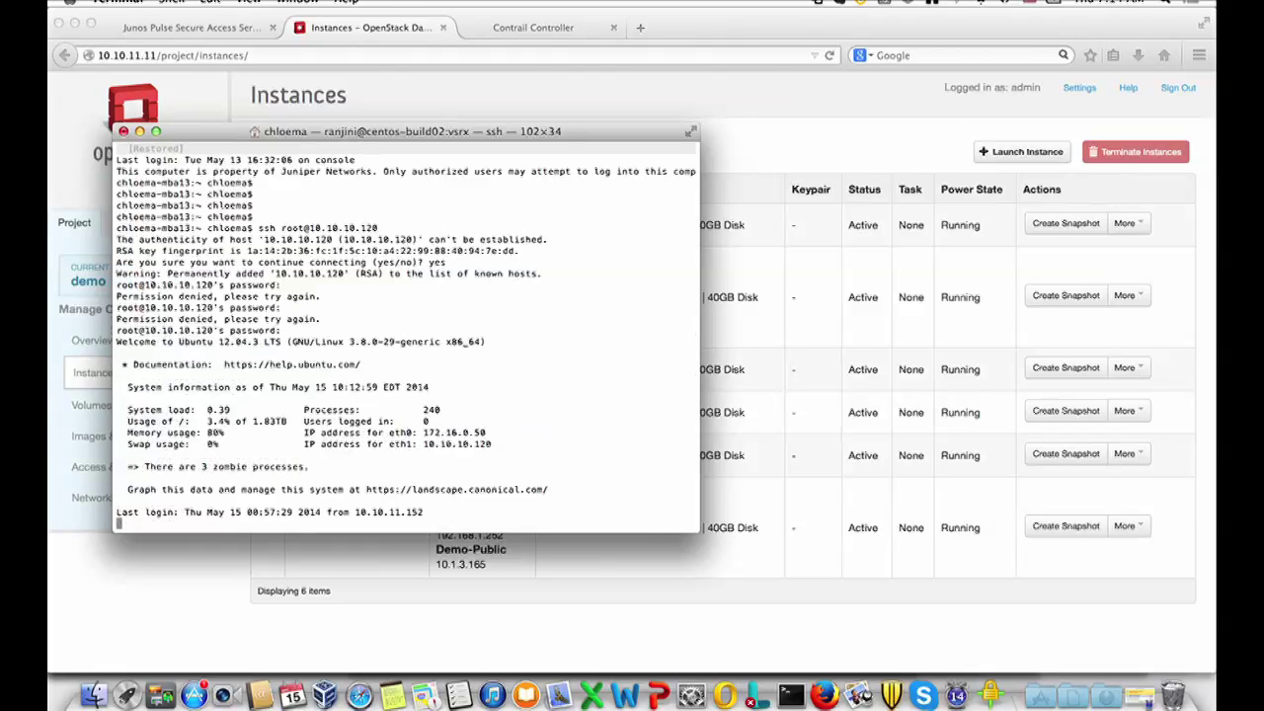
key(Return)
key(Return)
- Run contrail-status and openstack-status to print the controller's service reports
key(Return)
key(Return)
key(Return)
text(openstack-status)
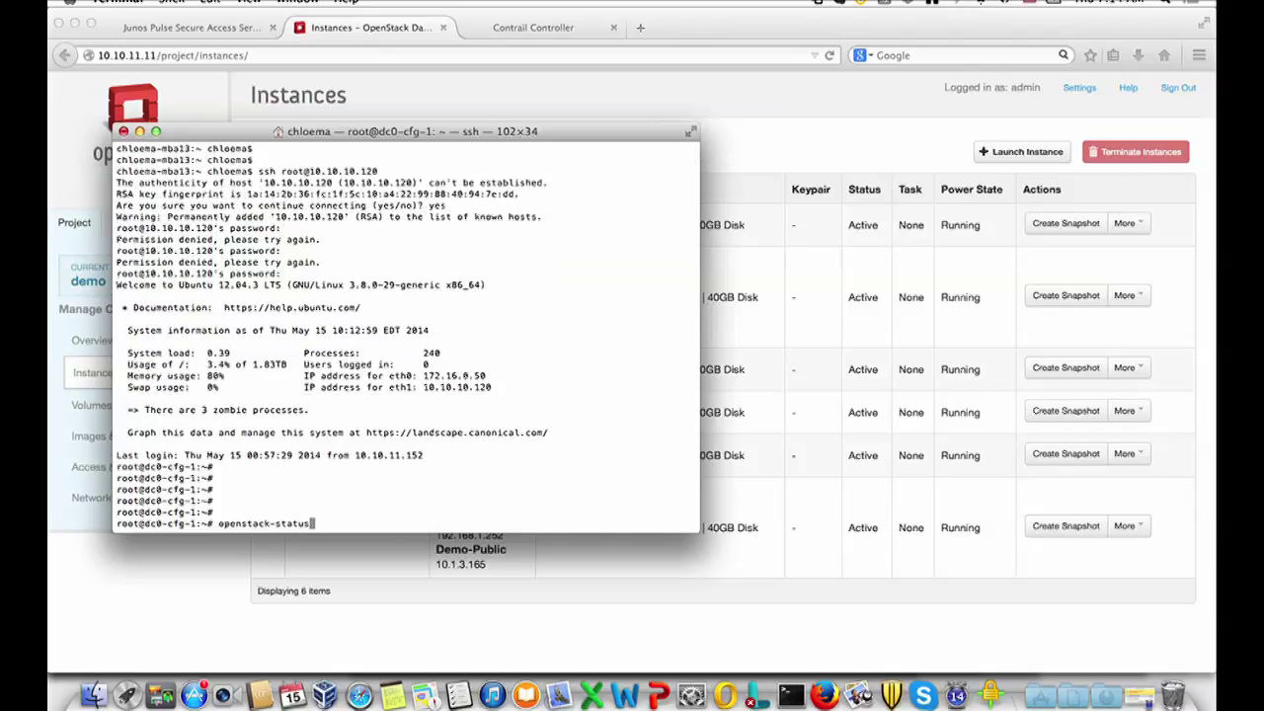
key(Return)
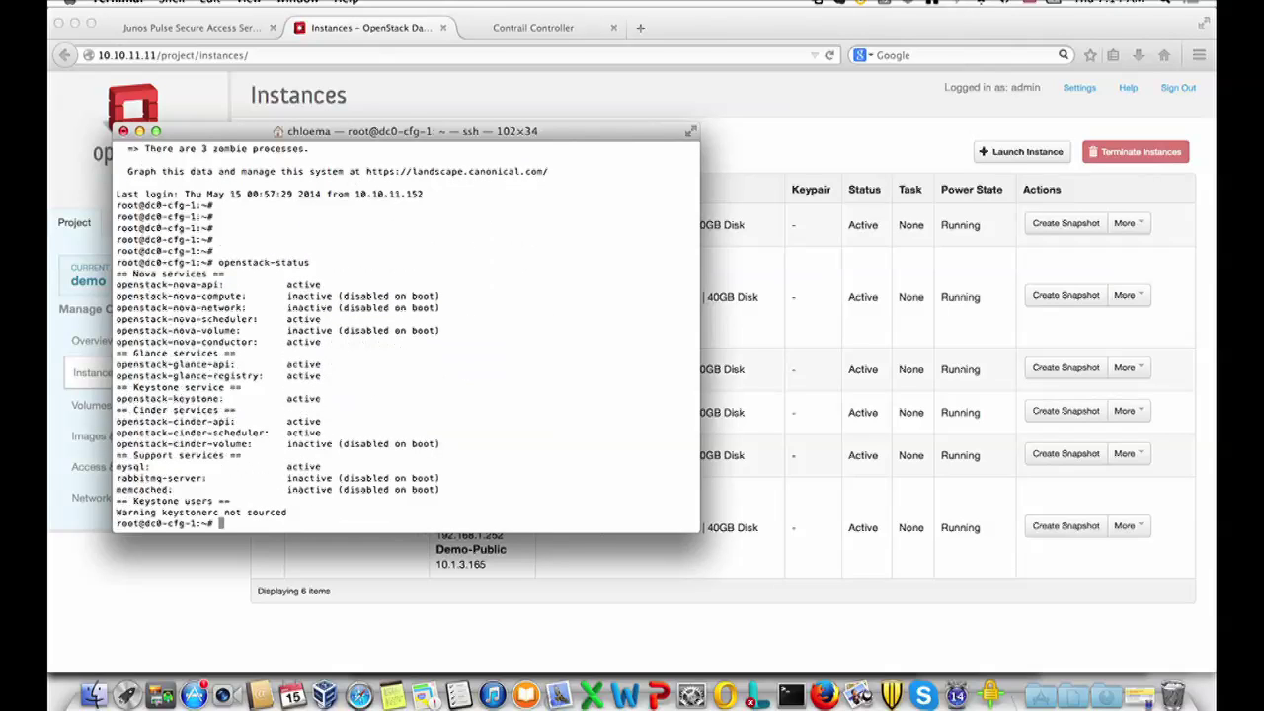
key(Return)
text(contrail-status)
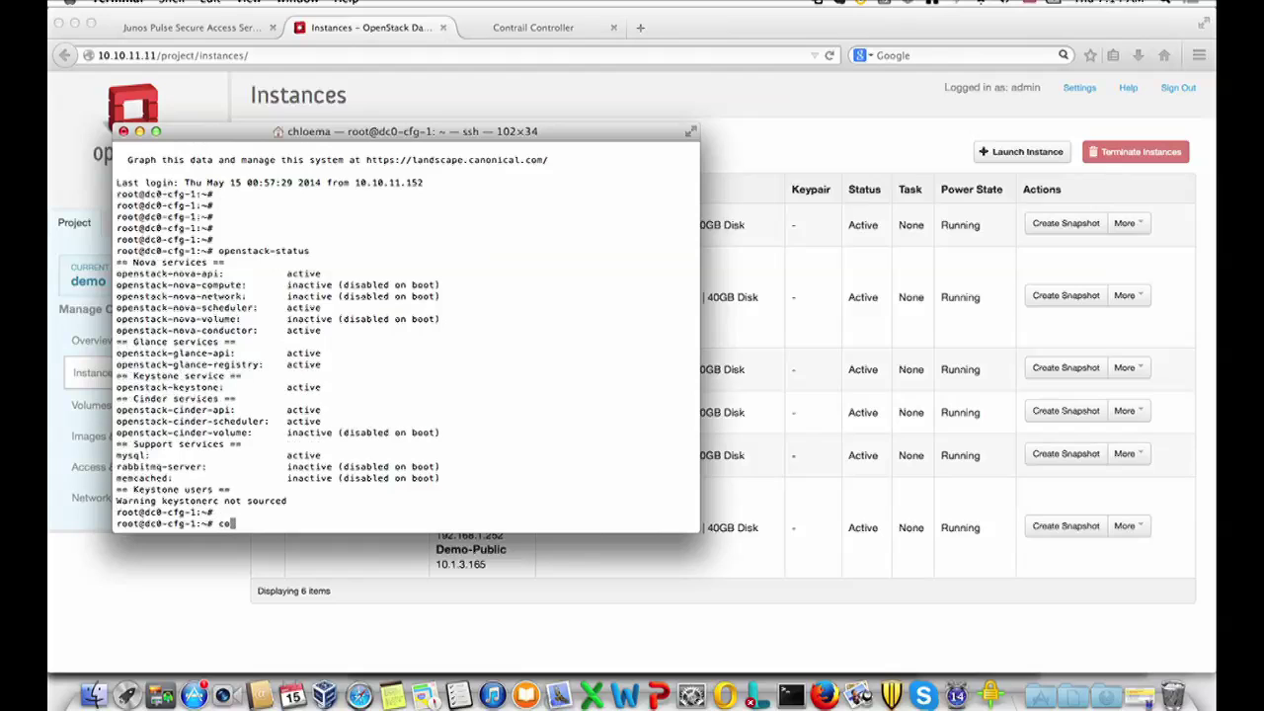
key(Return)
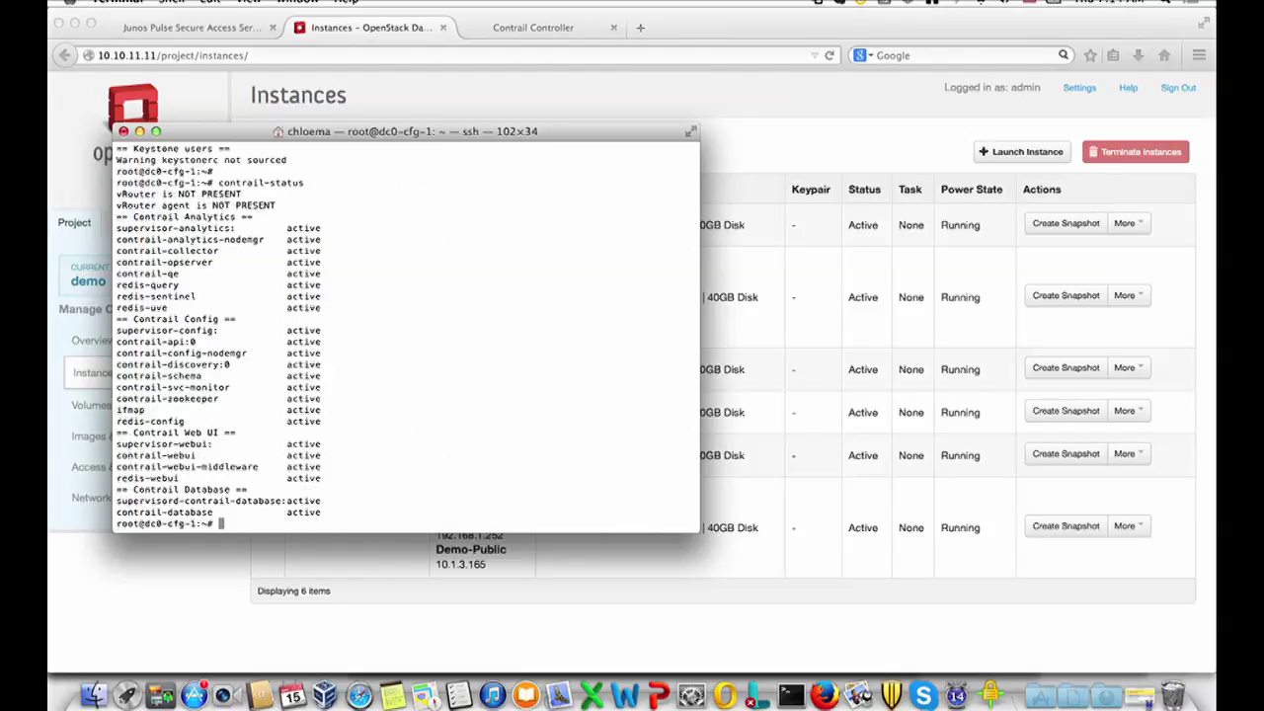
key(Return)
key(Return)
key(Return)
text(openstack-stat)
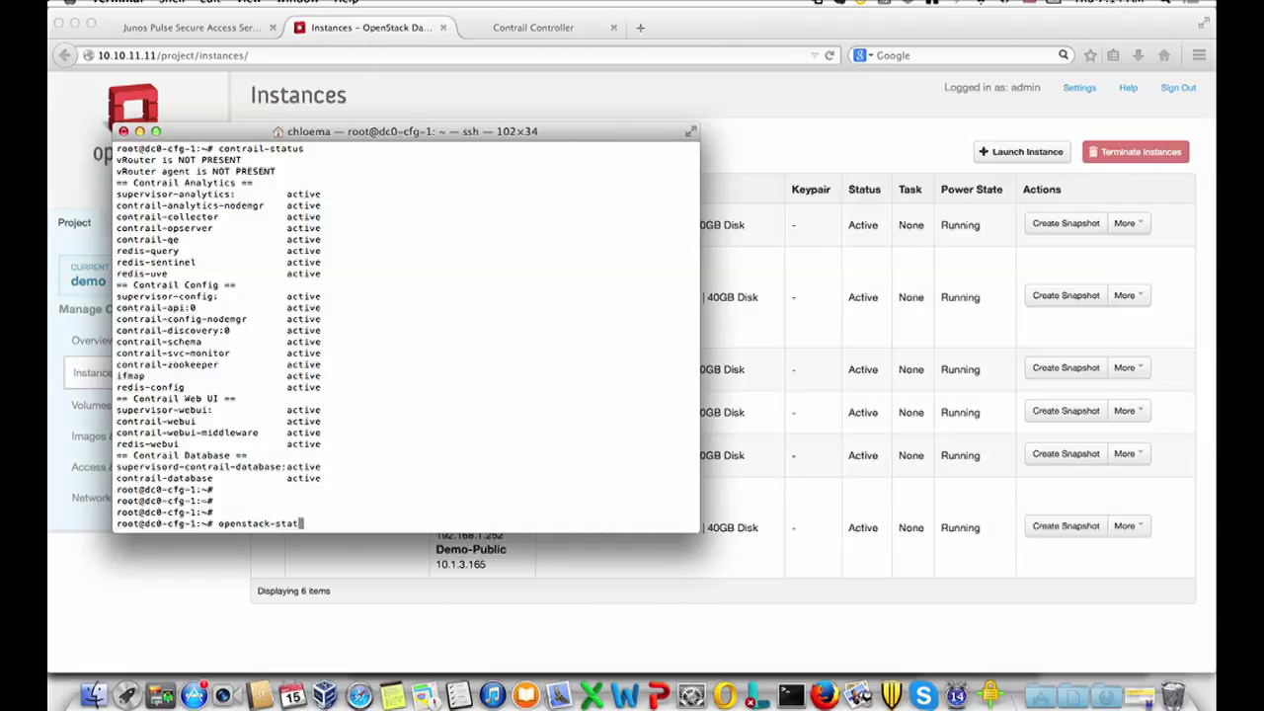
text(us)
key(Return)
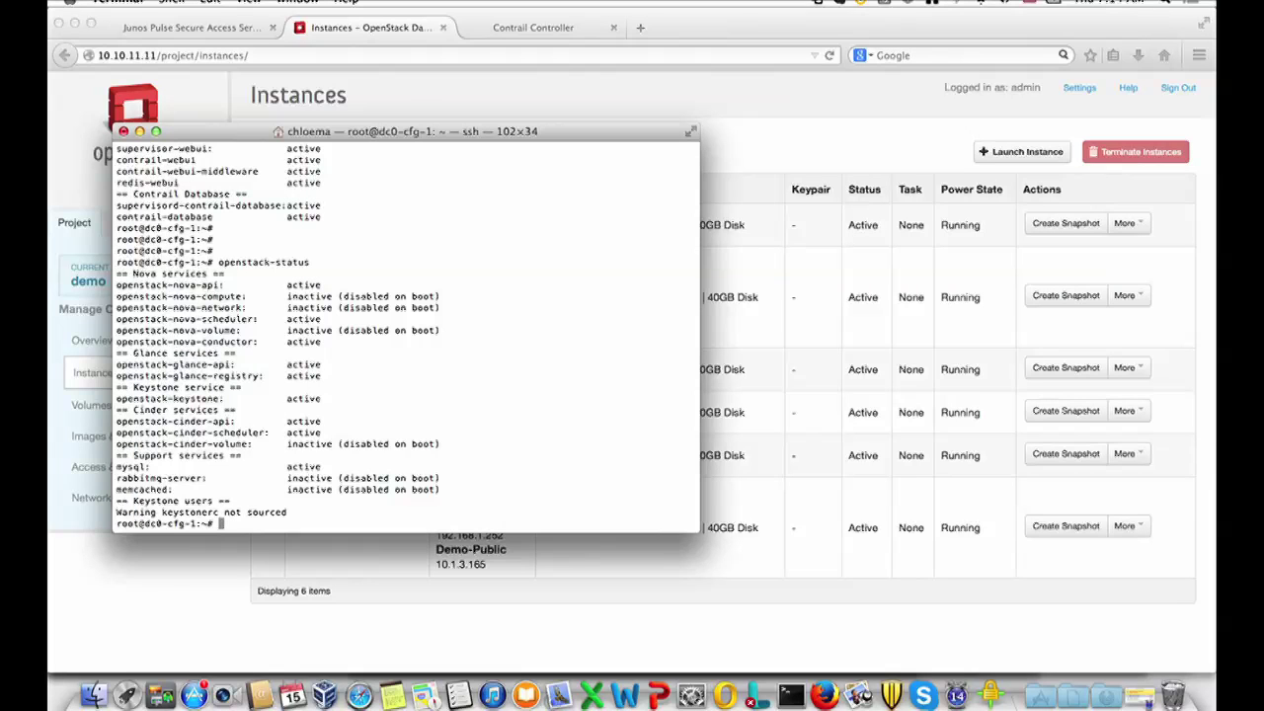
- Abandon a partly typed 'service openstack-nova' command and return to the dashboard Instances page
text(service openstack)
text(-nova)
key(BackSpace)
key(BackSpace)
key(BackSpace)
key(BackSpace)
key(BackSpace)
key(BackSpace)
key(BackSpace)
key(BackSpace)
key(BackSpace)
key(BackSpace)
key(BackSpace)
key(BackSpace)
key(BackSpace)
key(BackSpace)
key(BackSpace)
key(BackSpace)
key(BackSpace)
key(BackSpace)
key(BackSpace)
key(BackSpace)
key(BackSpace)
key(BackSpace)
click(392, 618)
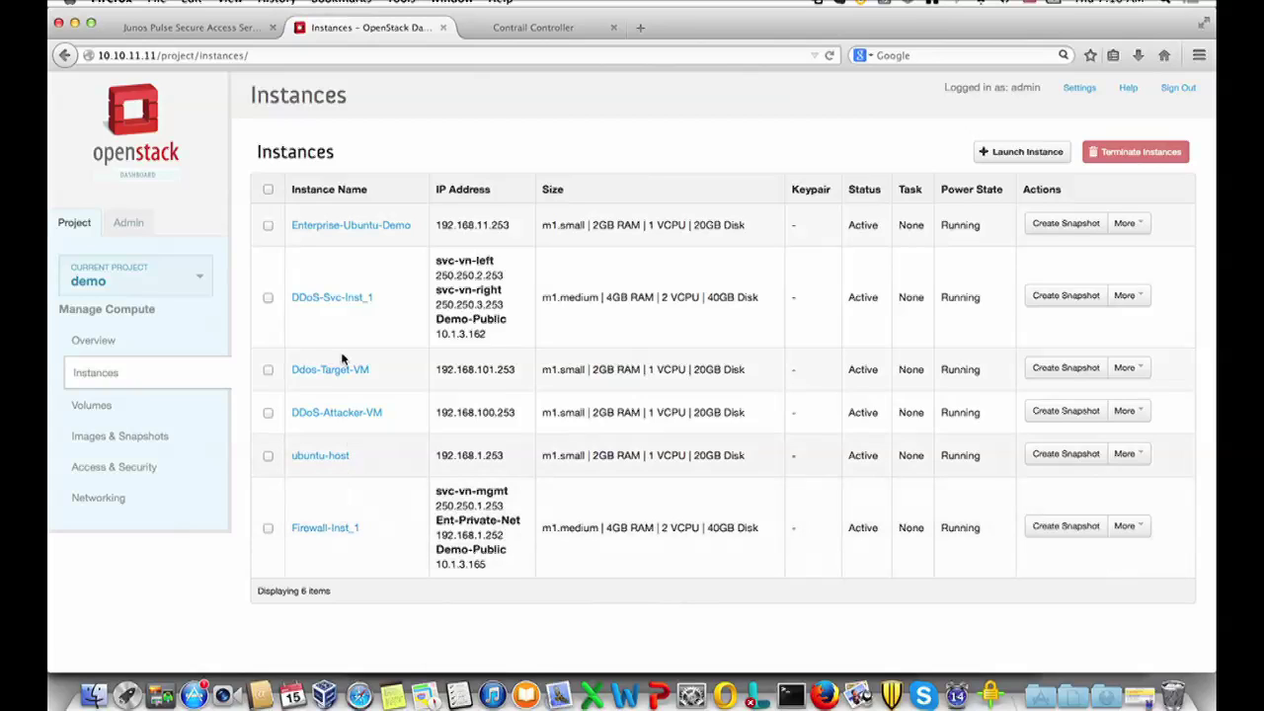
- Open the Enterprise-Ubuntu-Demo console and log in as ubuntu
click(329, 231)
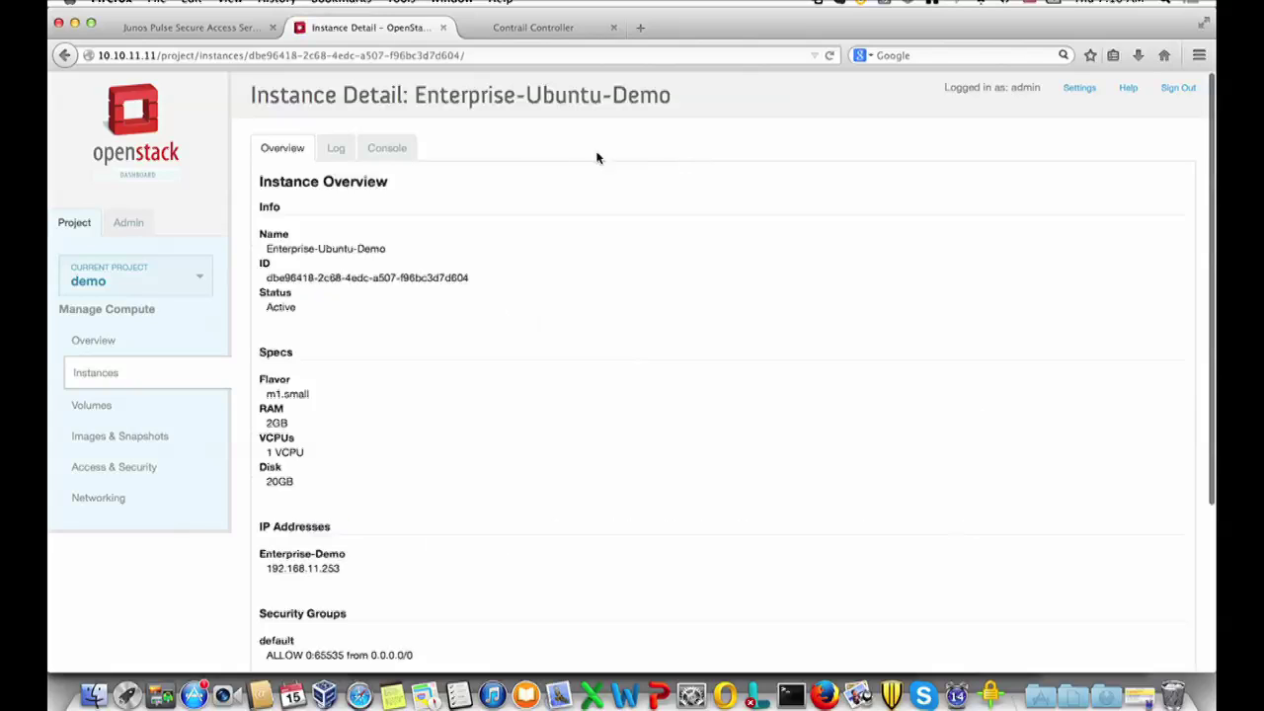
click(398, 150)
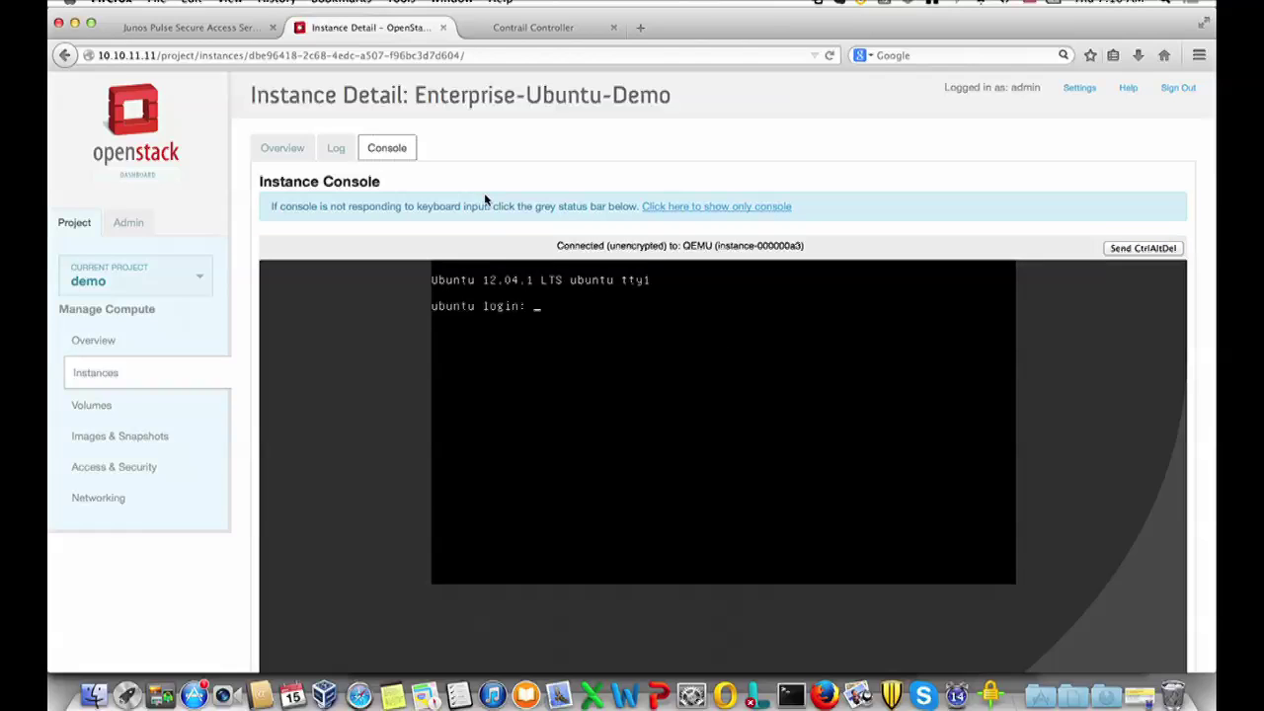
click(559, 259)
text(ubuntu)
key(Return)
key(Return)
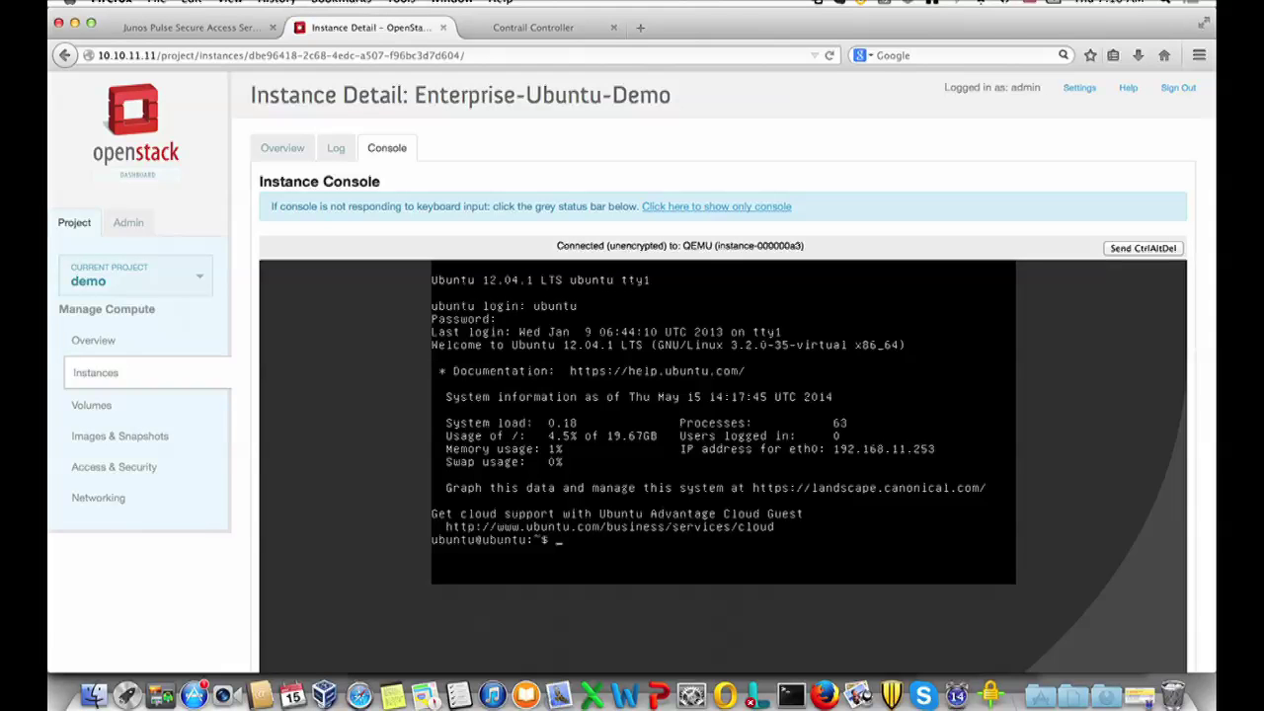
- Run ifconfig in the console to list the instance's network interfaces
key(Return)
key(Return)
text(ifocnfig)
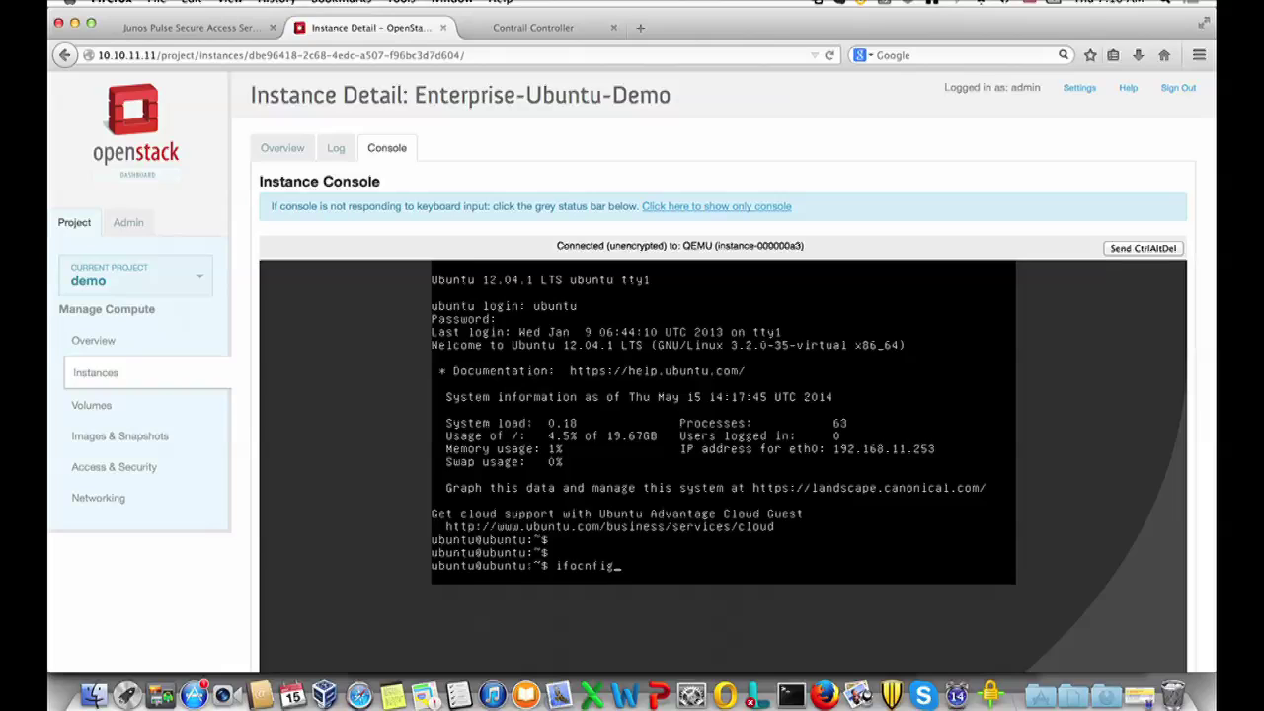
key(Return)
text(ifconfig)
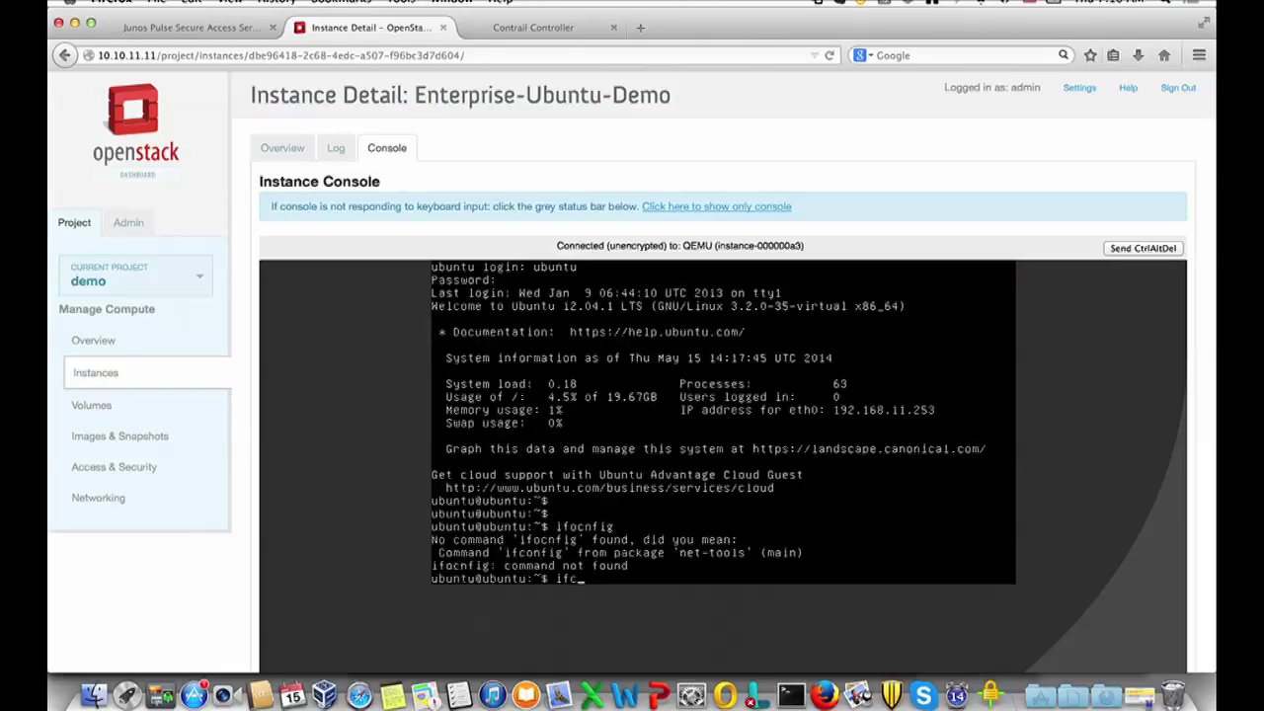
key(Return)
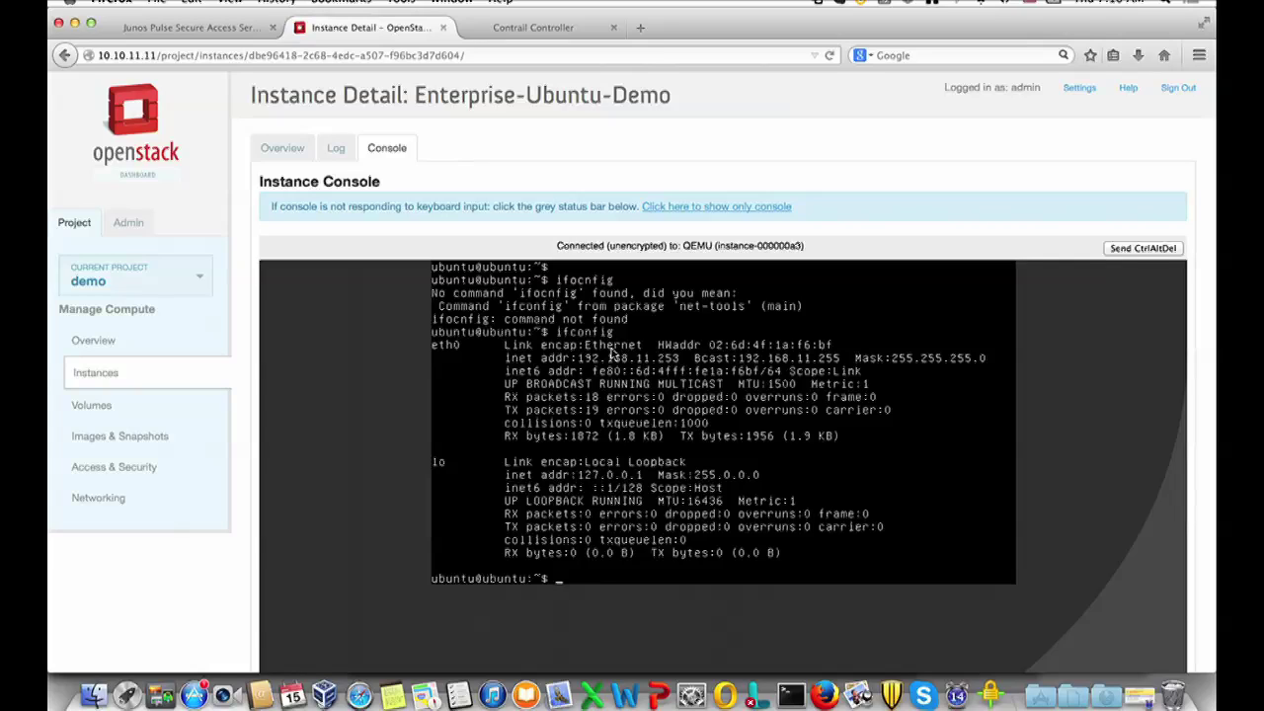
- Ping 8.8.8.8 and stop it with Ctrl+C, showing 9 packets sent with 100% loss
text(ping 8.8.8.8)
key(Return)
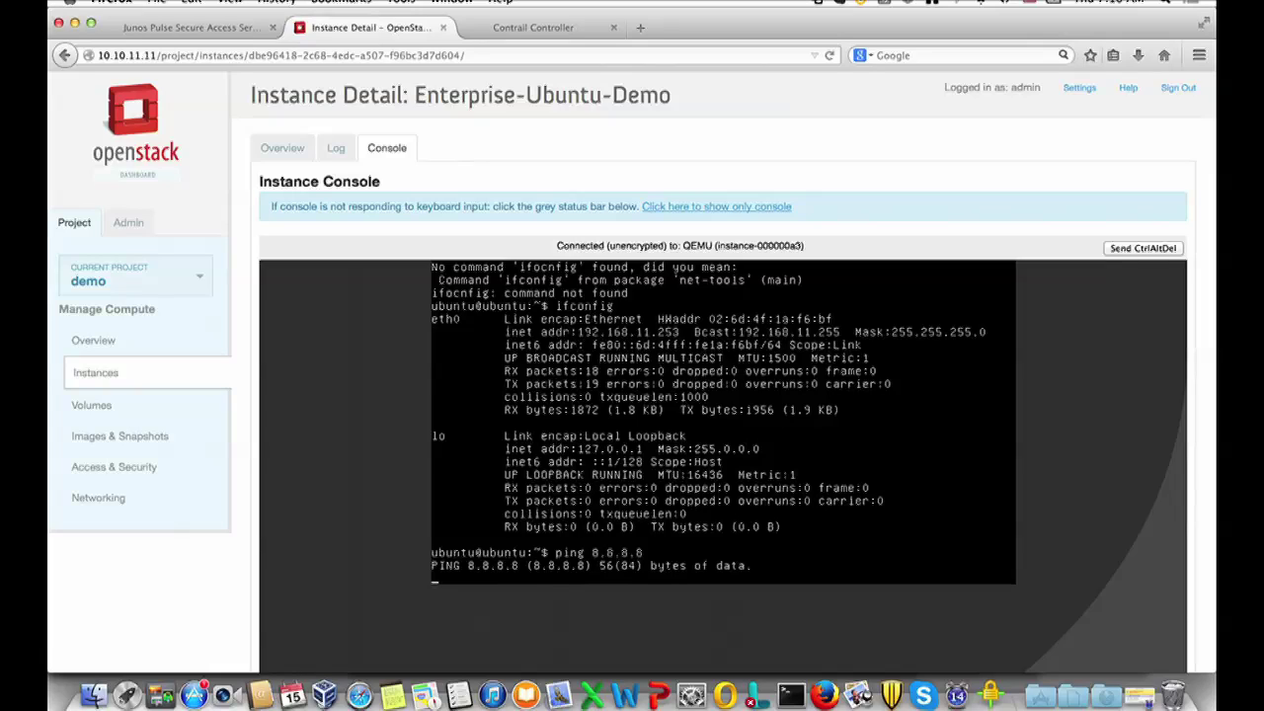
key(ctrl+c)
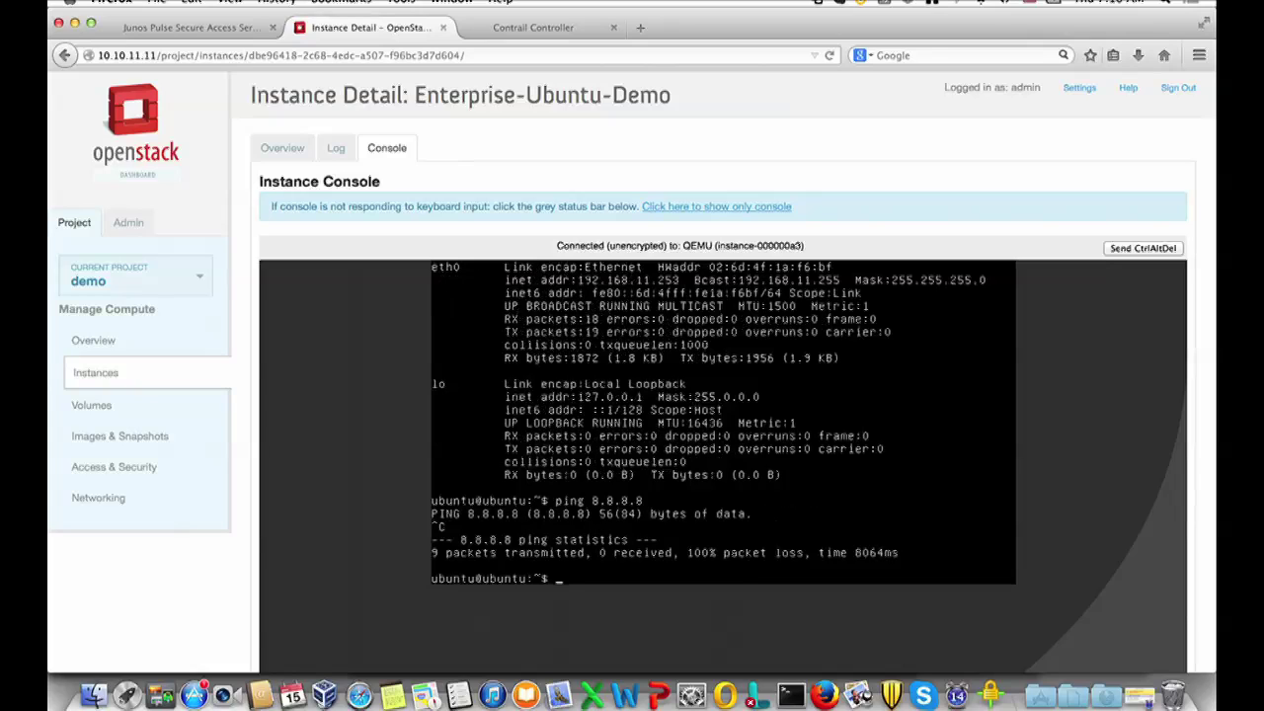
click(552, 35)
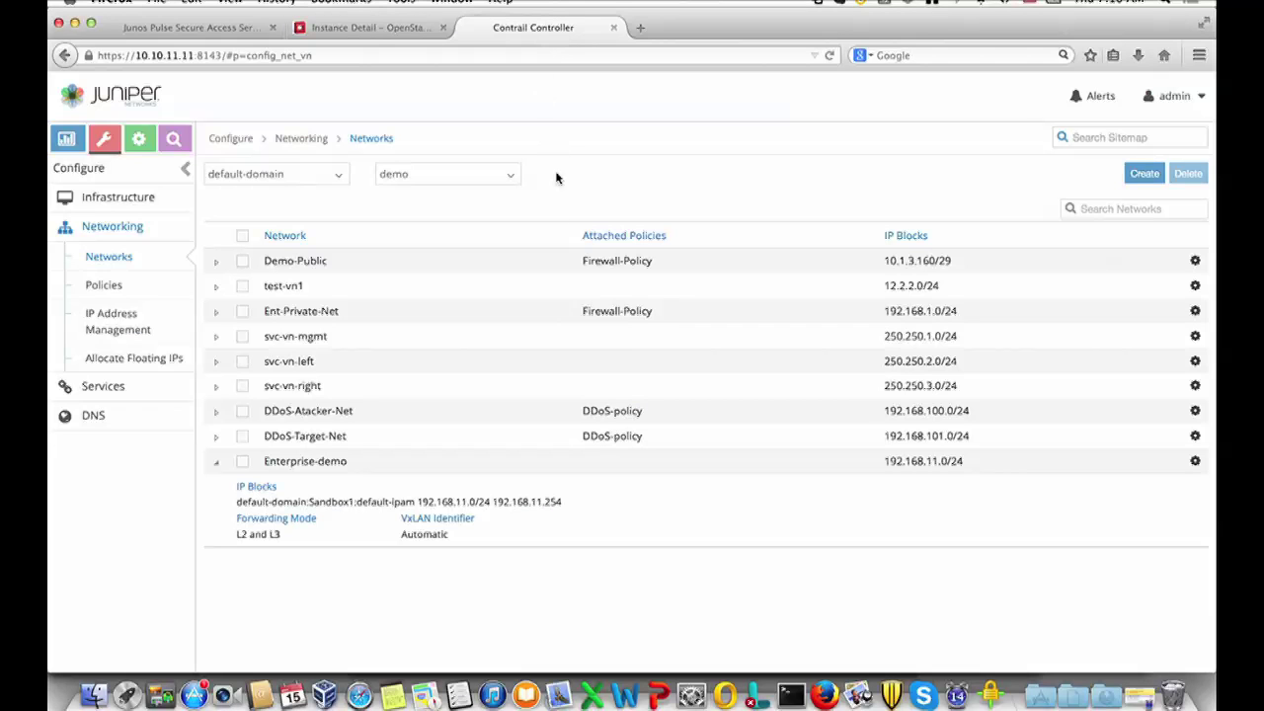
click(665, 694)
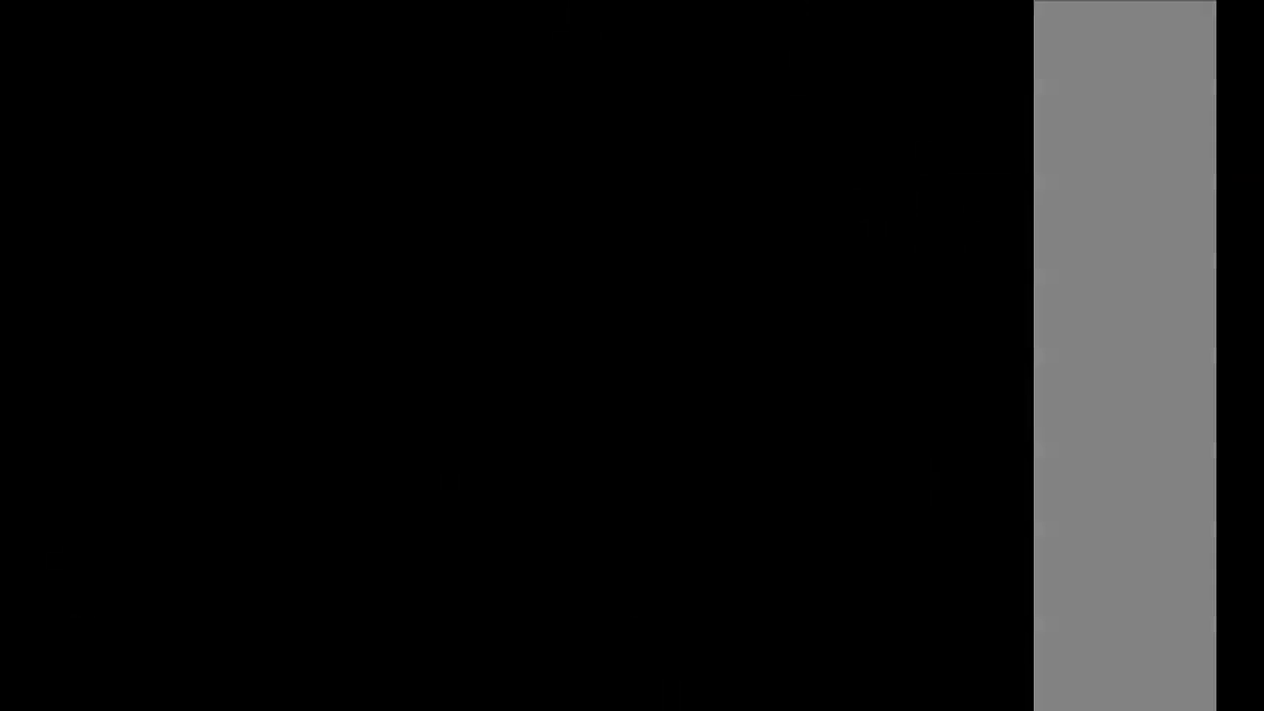
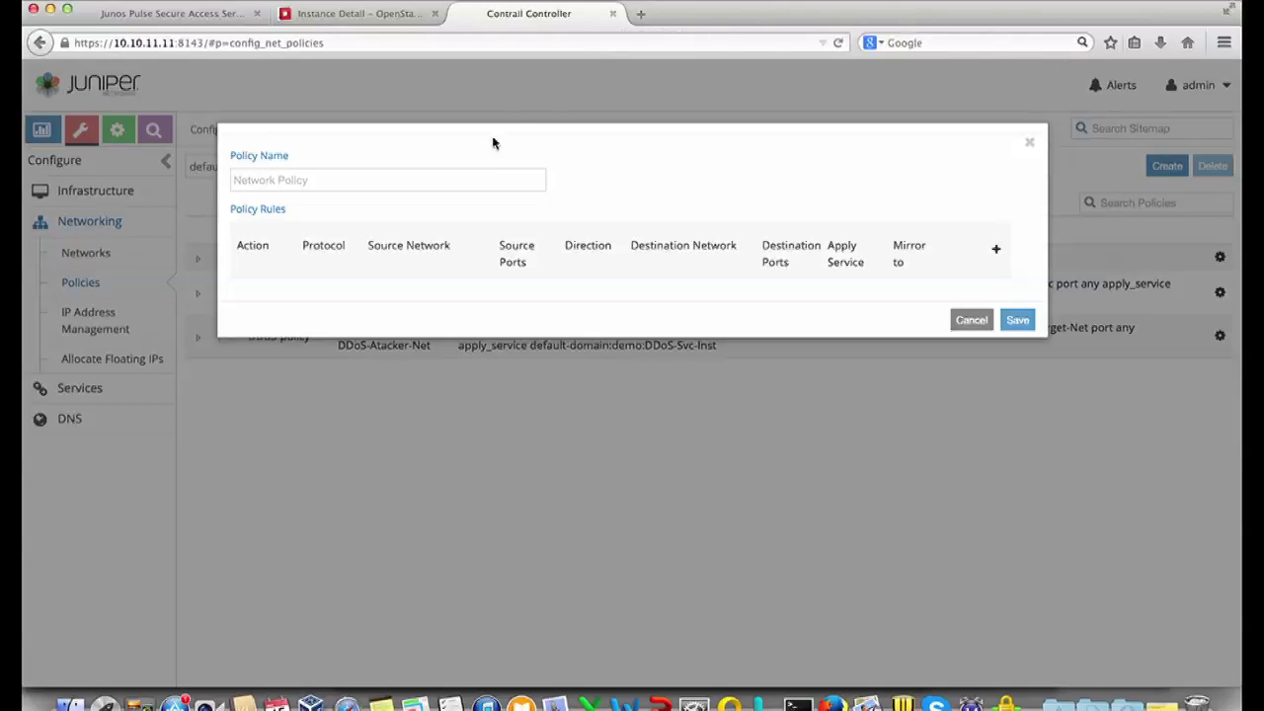
click(490, 174)
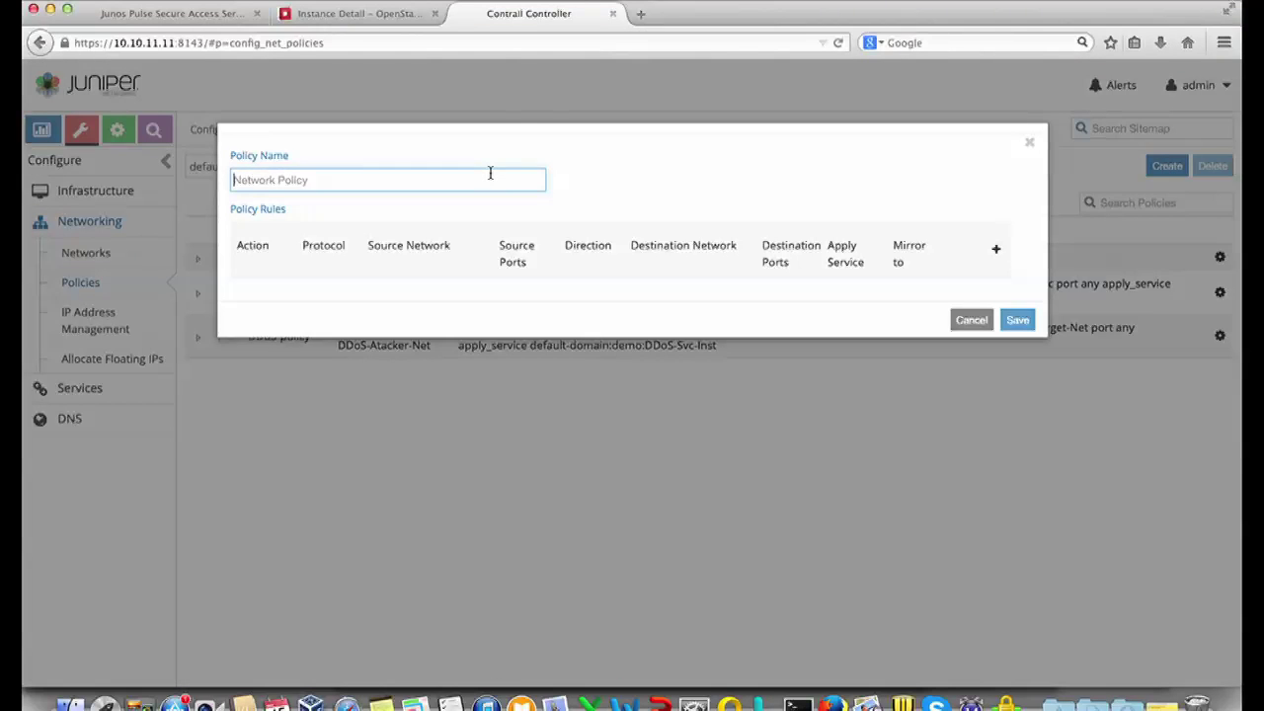
text(EnterpriseInternet-Policy)
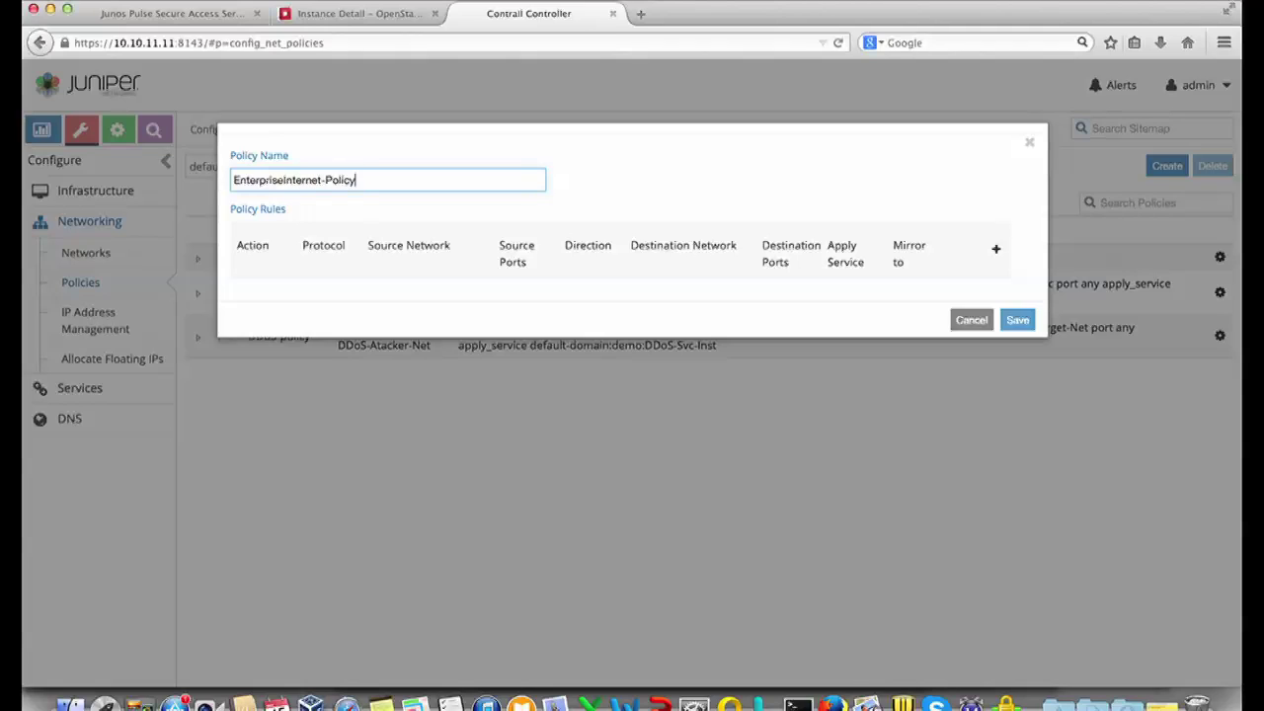
click(995, 249)
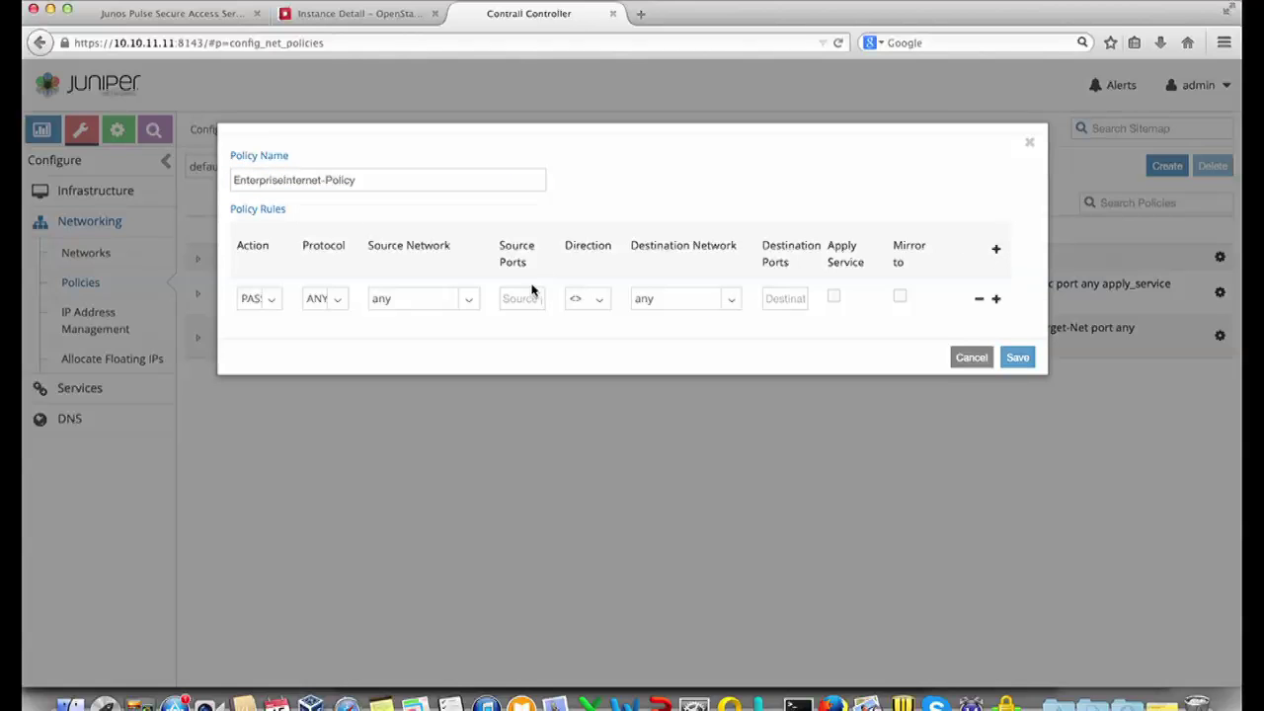
click(467, 298)
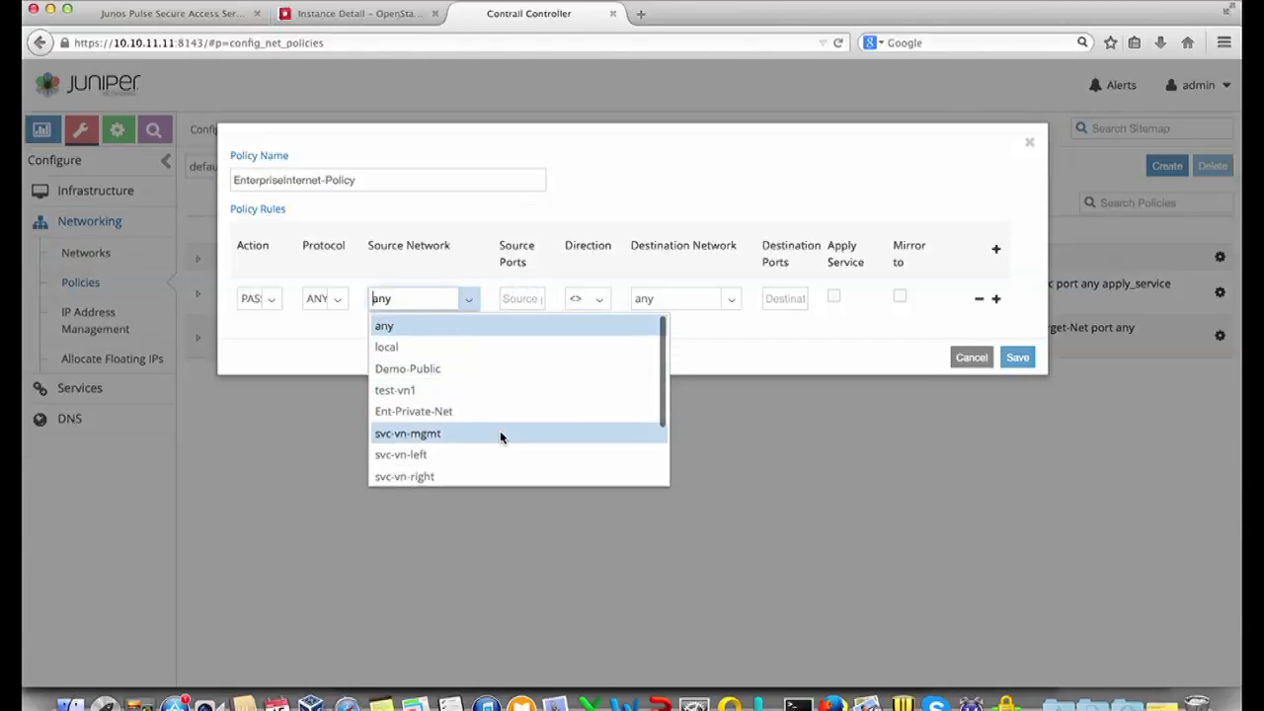
scroll(499, 435, down, 3)
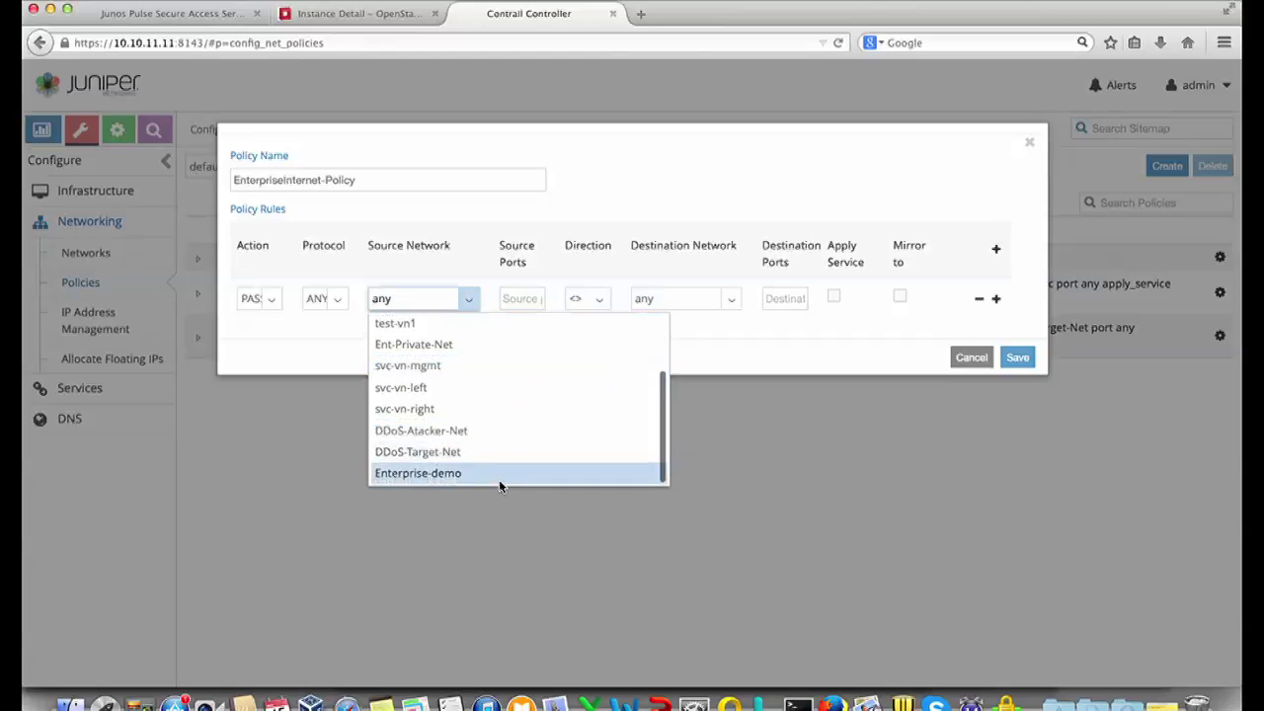
click(499, 481)
click(729, 300)
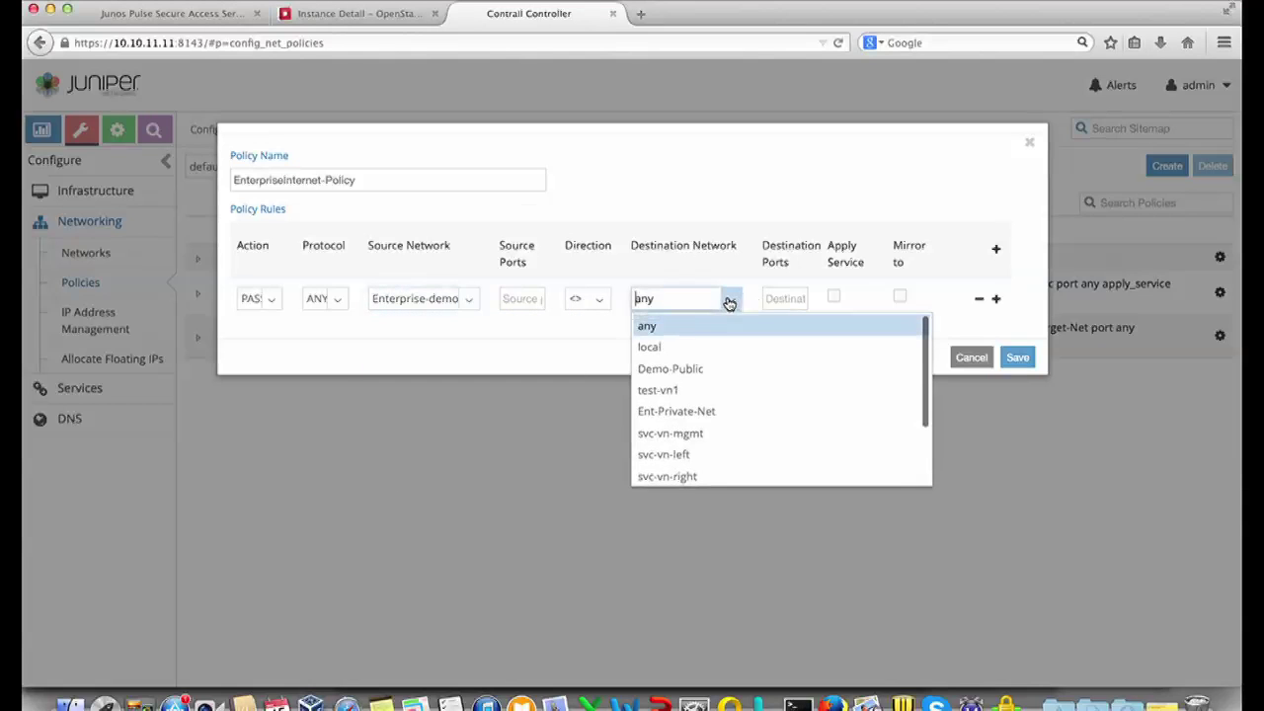
click(731, 375)
click(1029, 361)
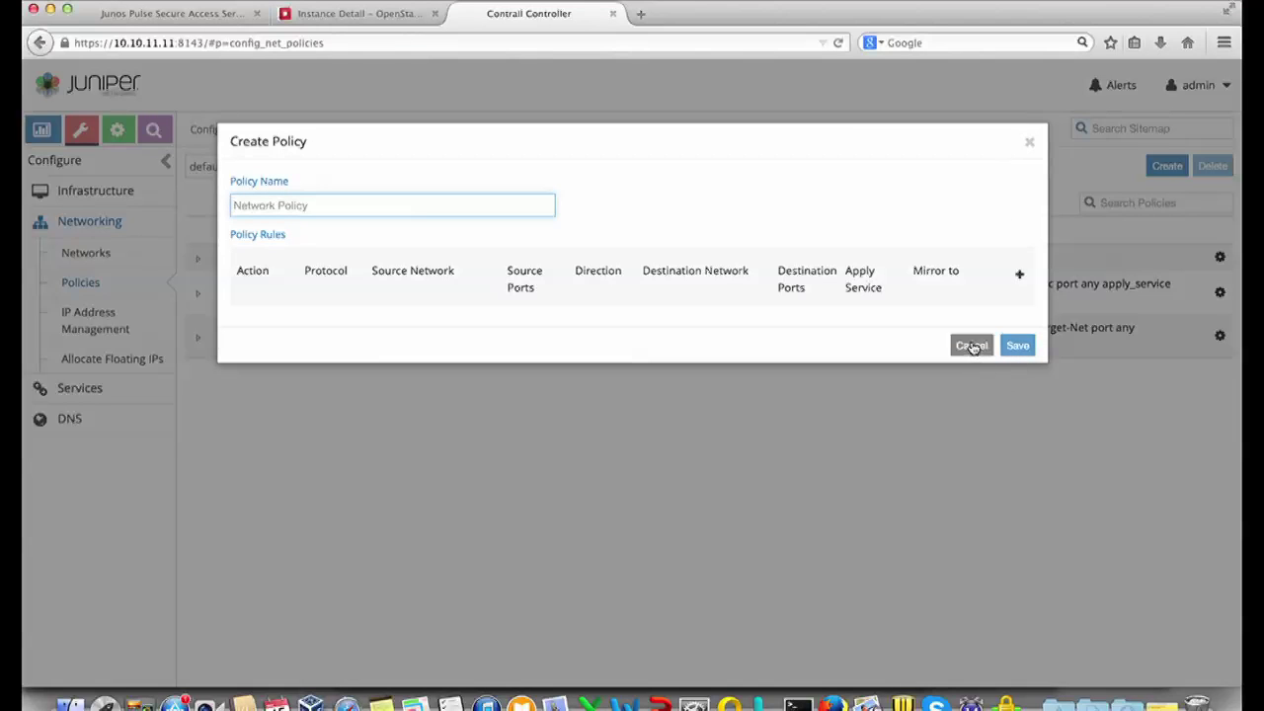
- Enter 'Enterprise-Internet-Policy' as the policy name, fixing a typo in 'Policy'
click(430, 207)
text(Enterprise-Internet-P)
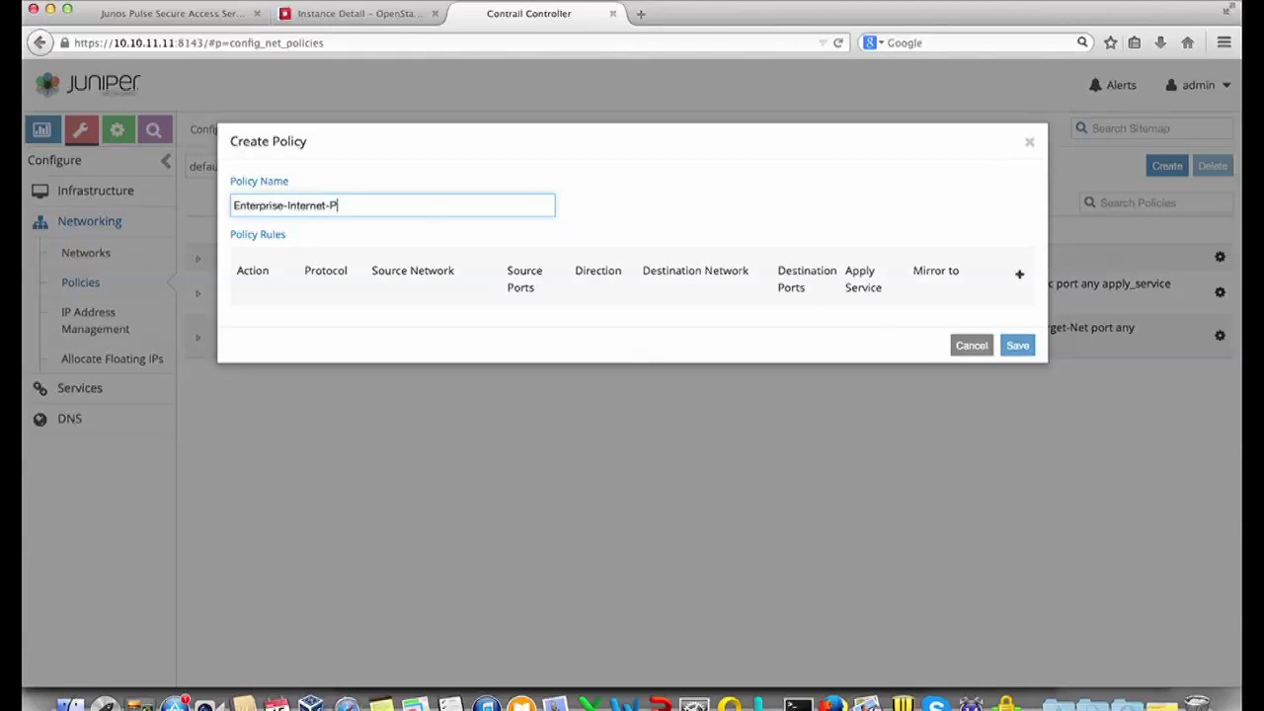
text(olicy)
- Add a rule from source Enterprise-demo to destination Demo-Public and save the policy
click(1020, 277)
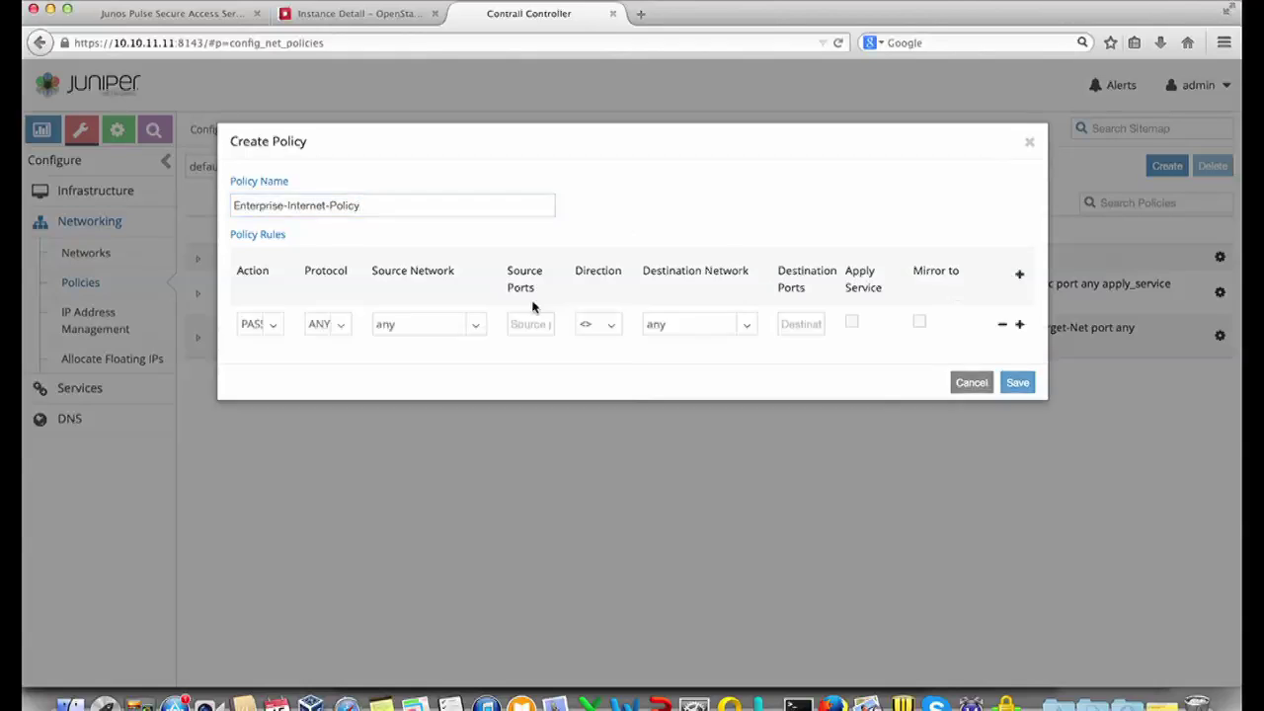
click(481, 329)
scroll(463, 459, down, 10)
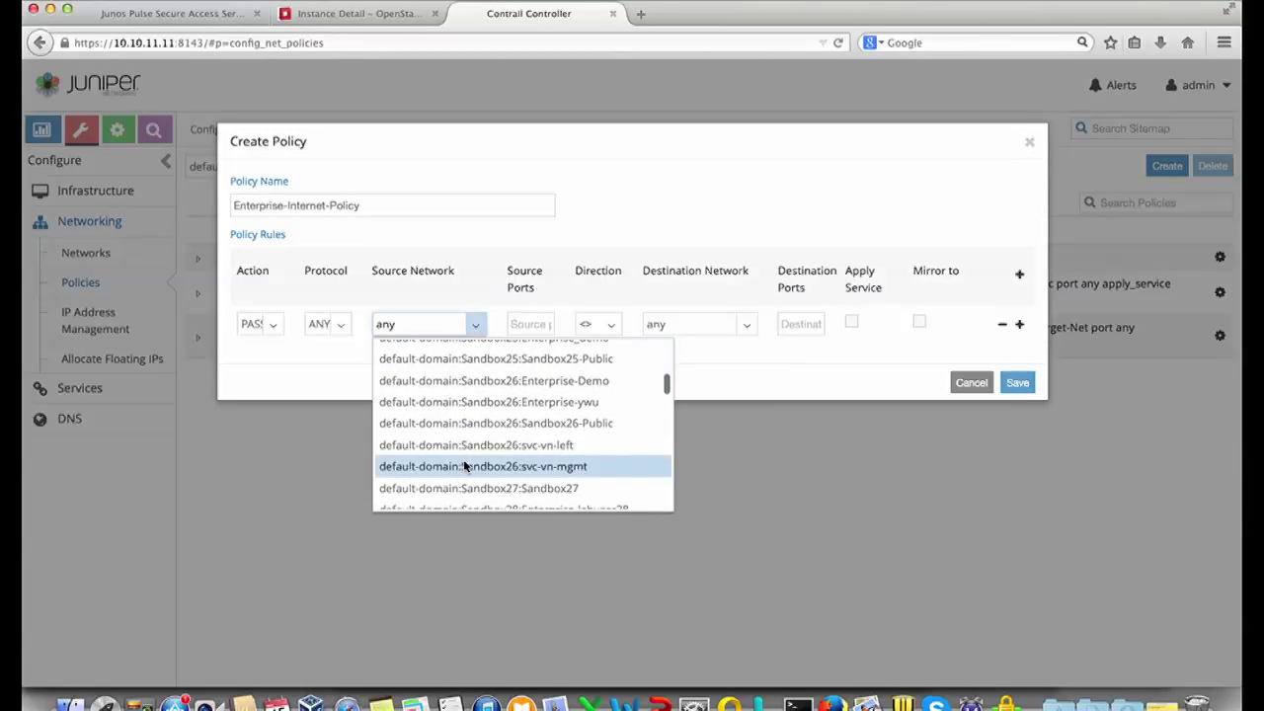
scroll(463, 467, down, 15)
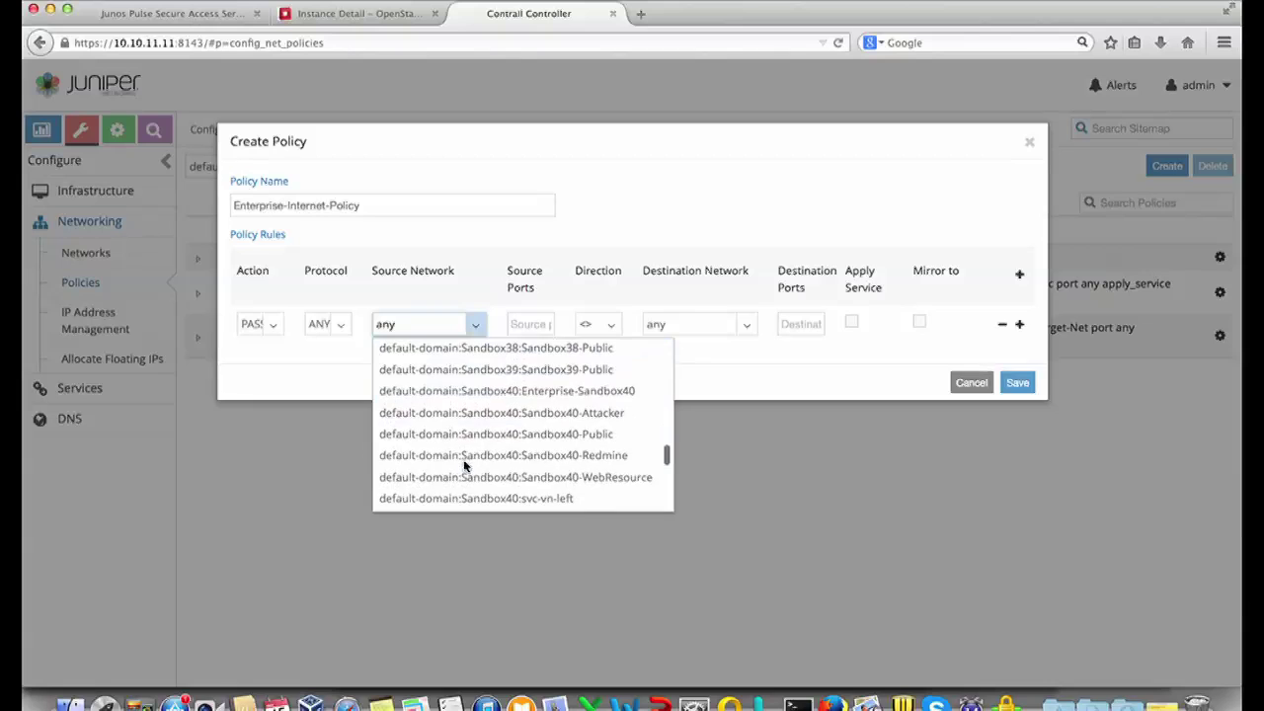
scroll(463, 462, down, 4)
click(462, 483)
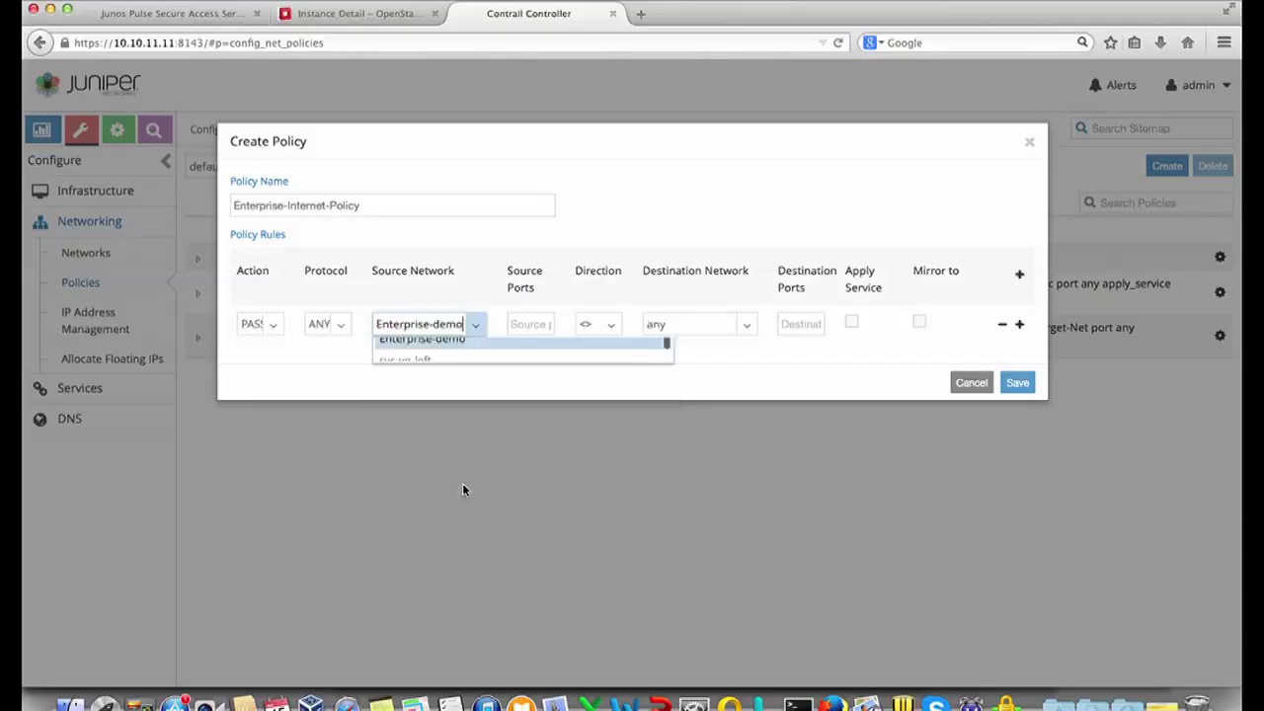
click(747, 331)
scroll(748, 432, down, 15)
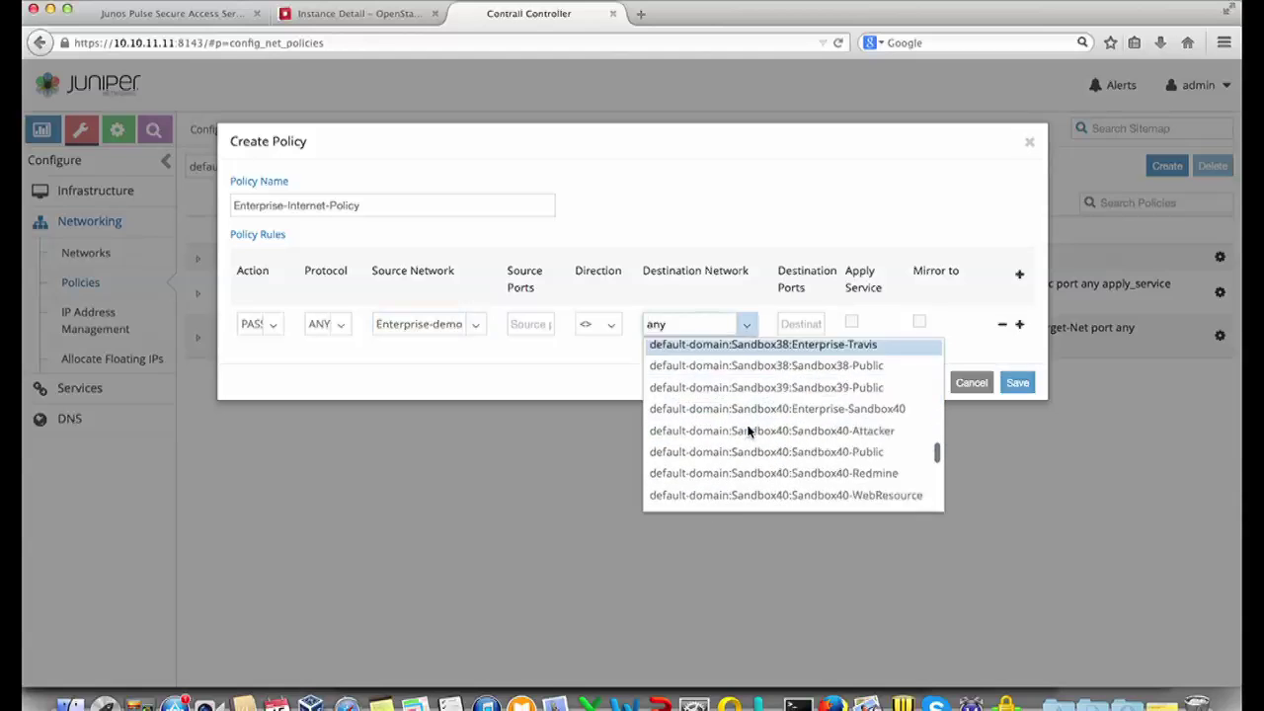
scroll(748, 431, down, 5)
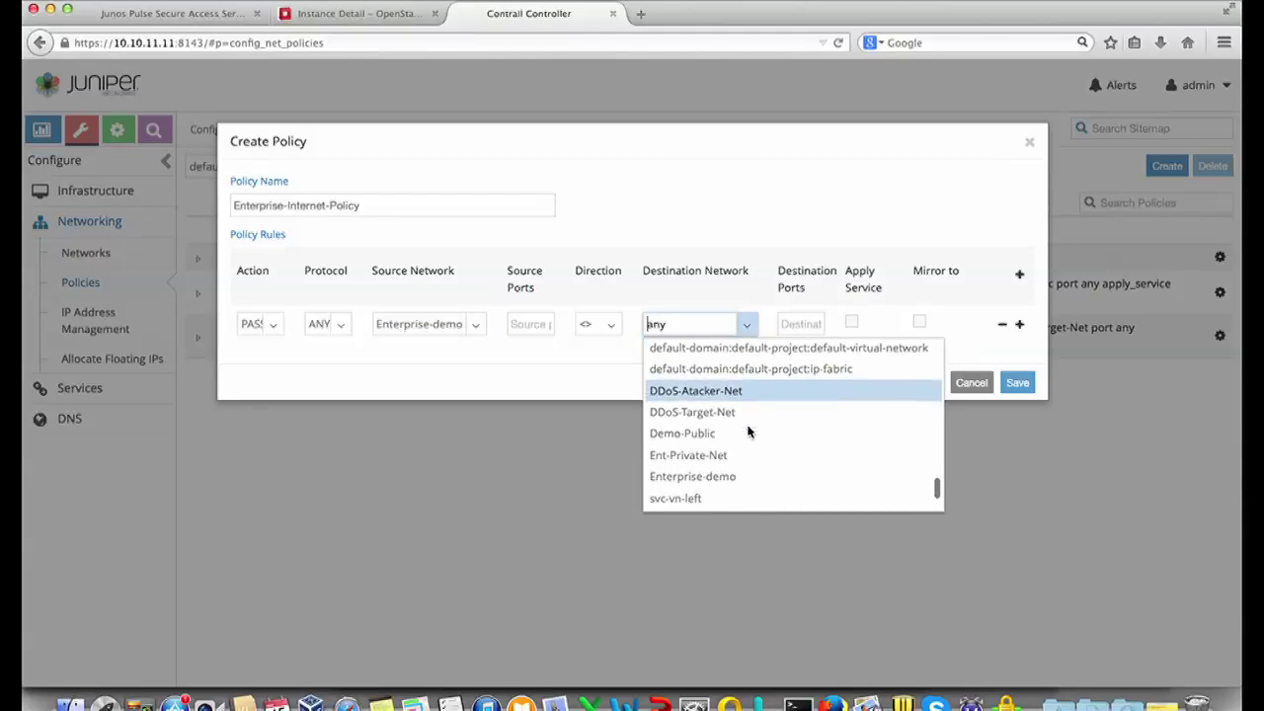
click(744, 433)
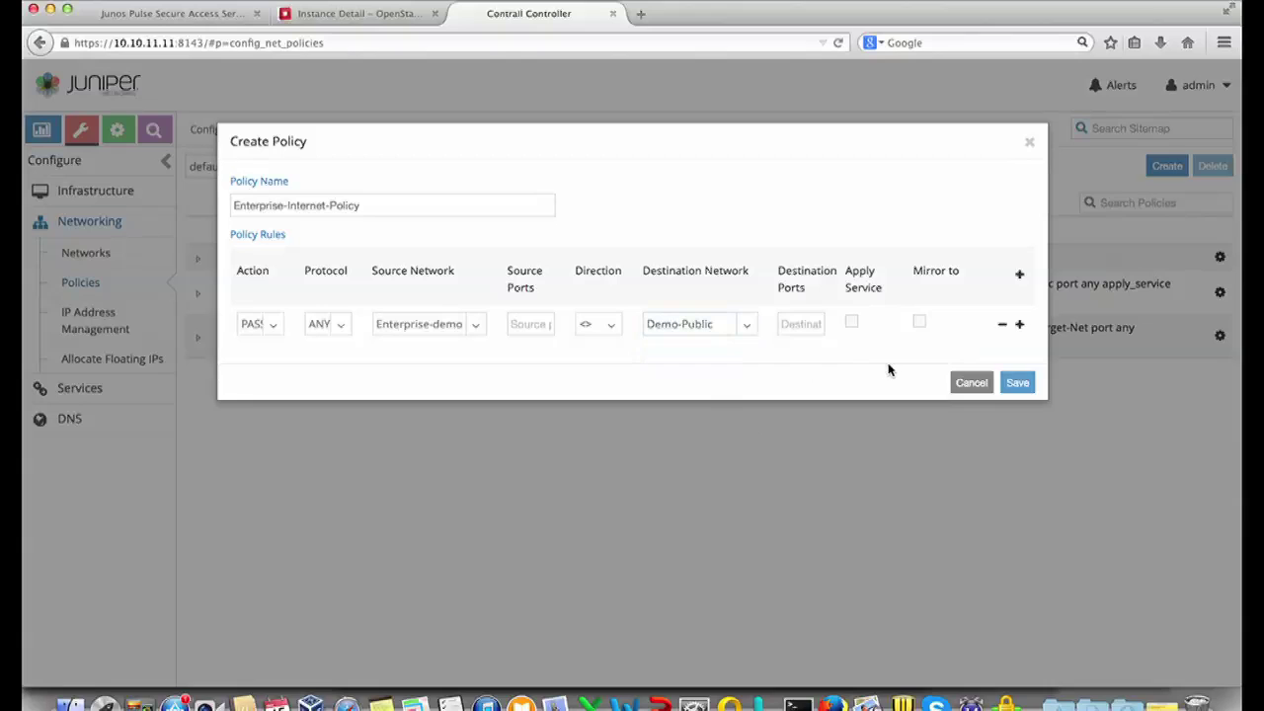
click(1019, 384)
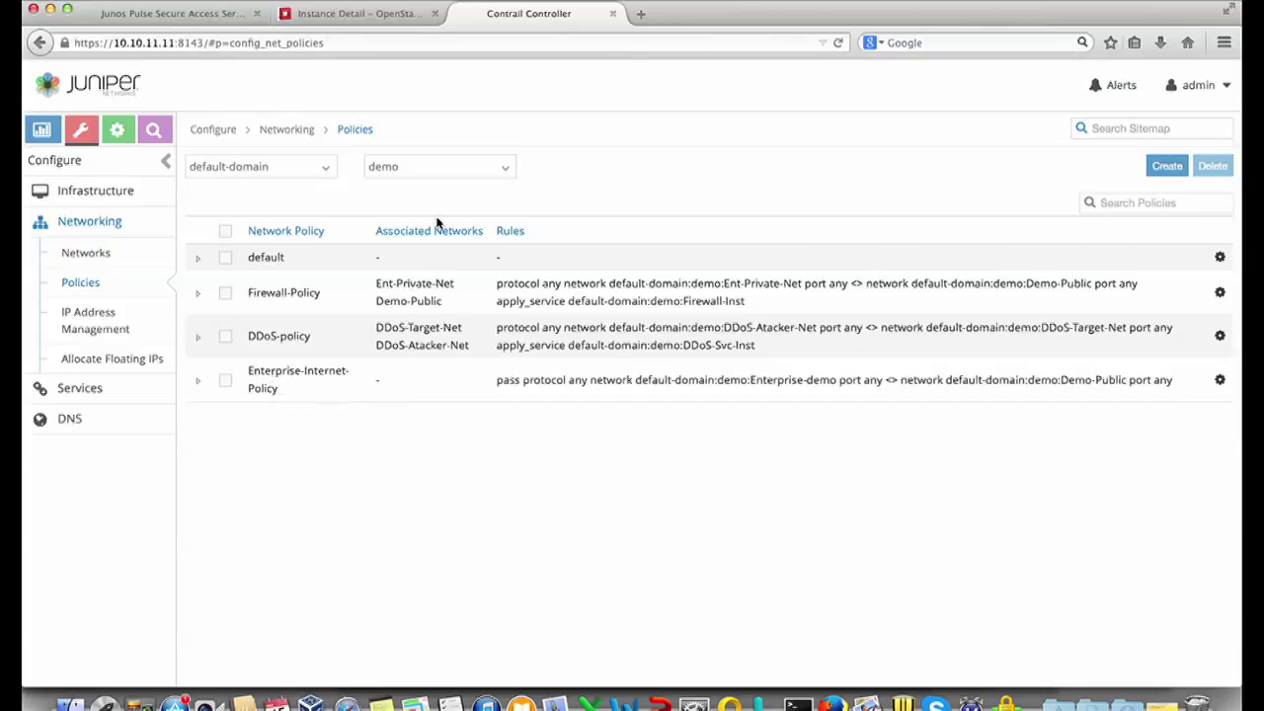
- Highlight the empty '-' Associated Networks entry of Enterprise-Internet-Policy
double_click(377, 380)
- Clear the highlighted dash and go to the Networks list
click(435, 464)
click(87, 253)
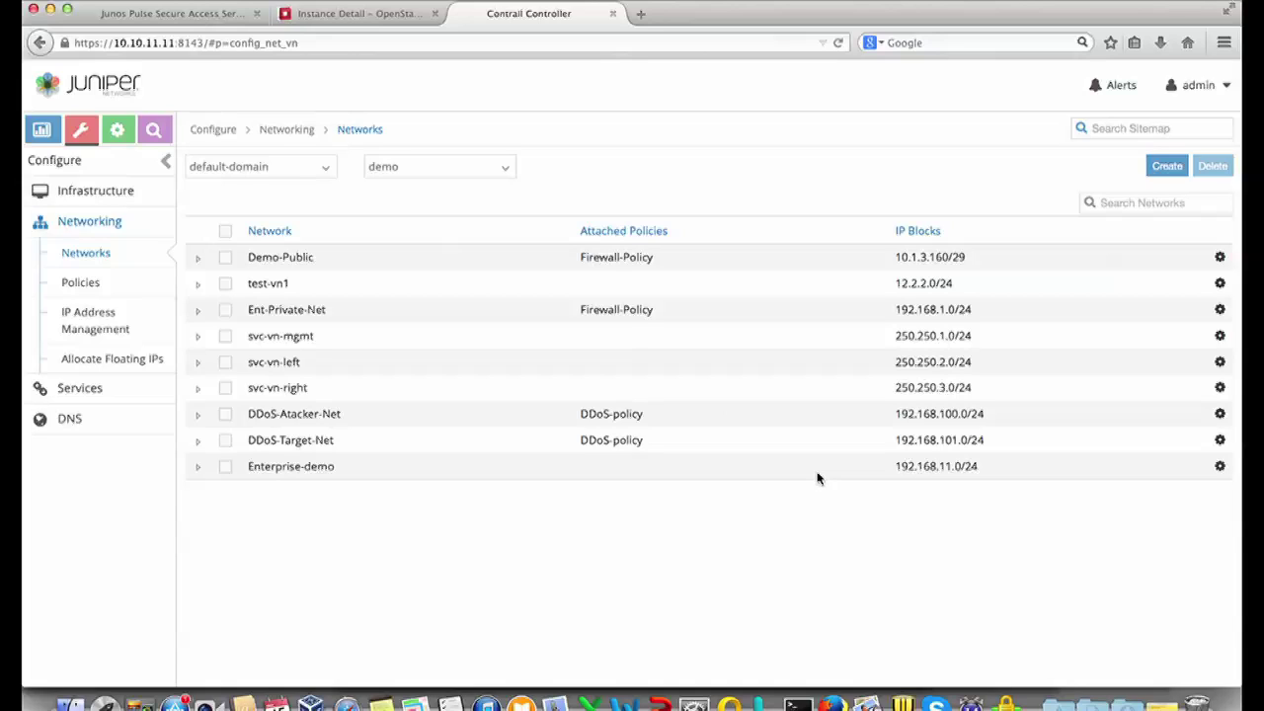
- Edit Enterprise-demo to use Enterprise-Internet-Policy as its network policy and save
click(1220, 467)
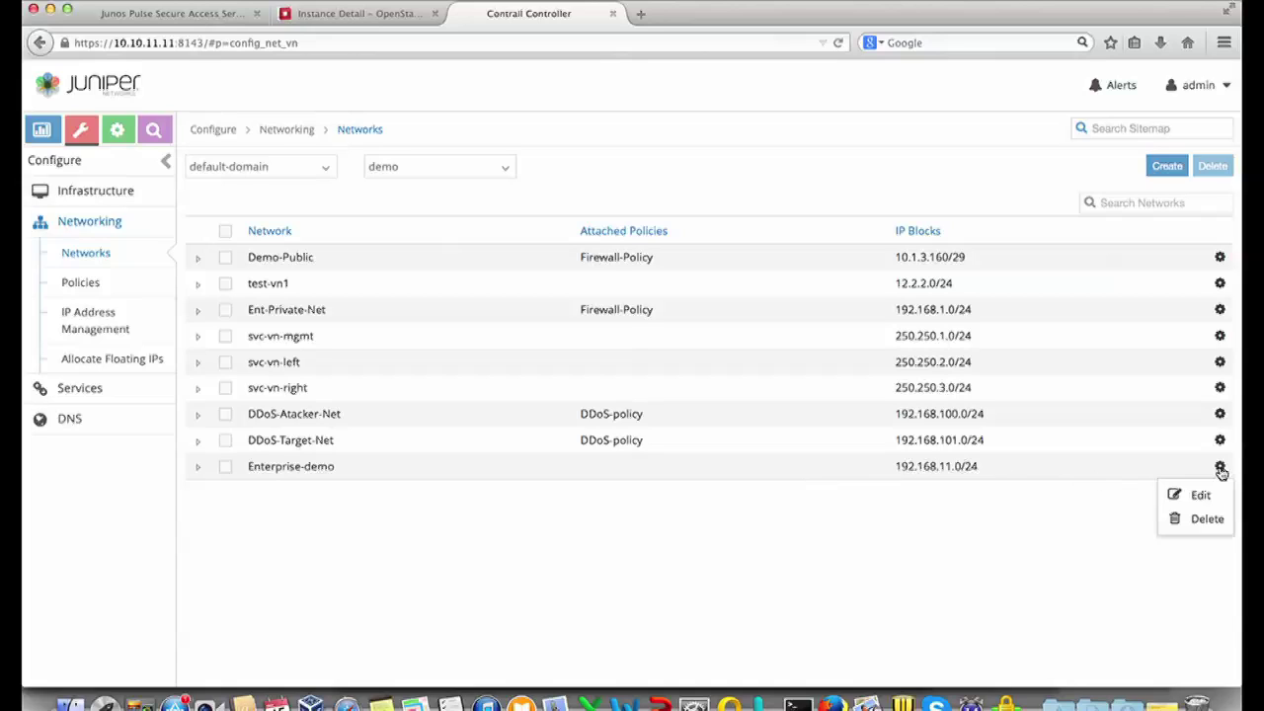
click(1198, 496)
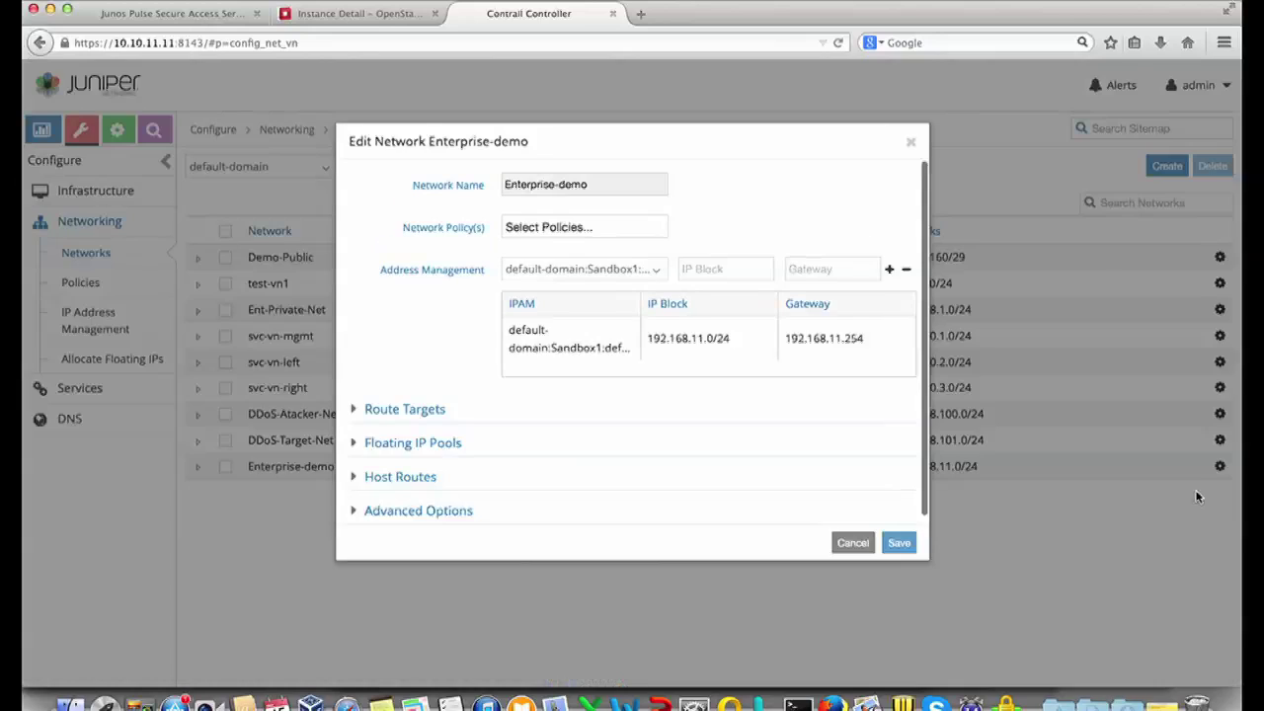
click(668, 228)
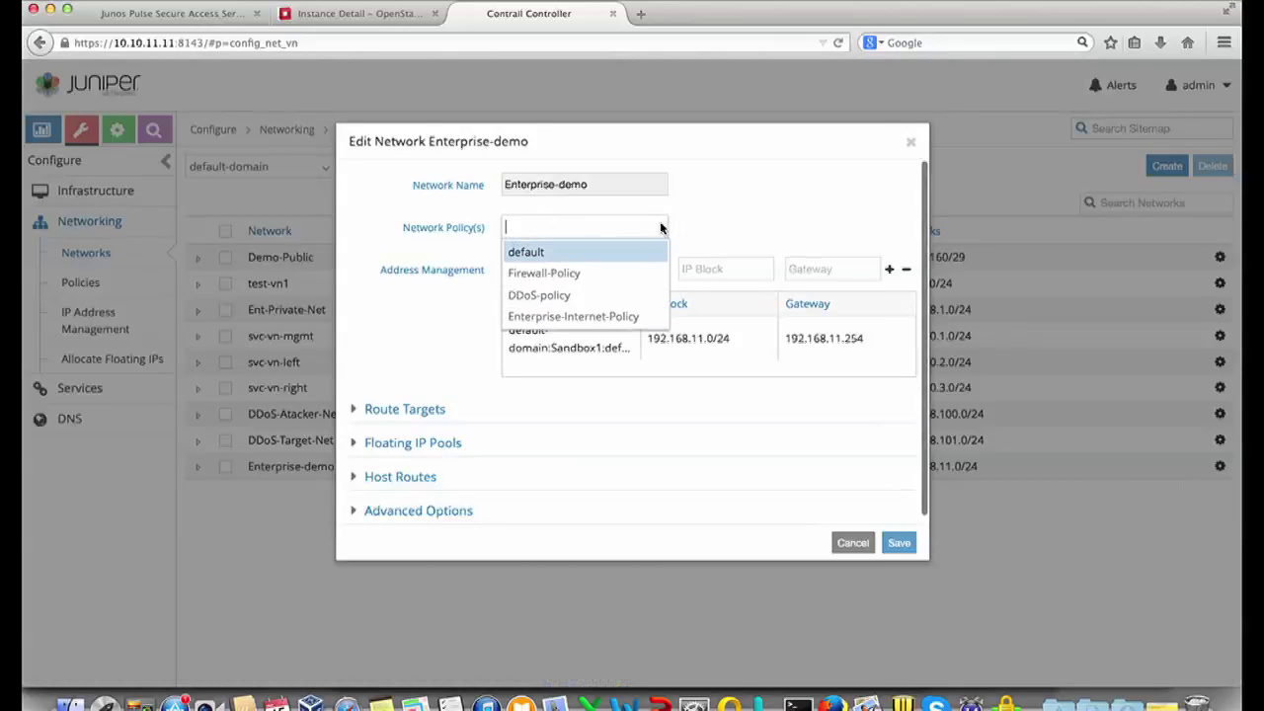
click(629, 317)
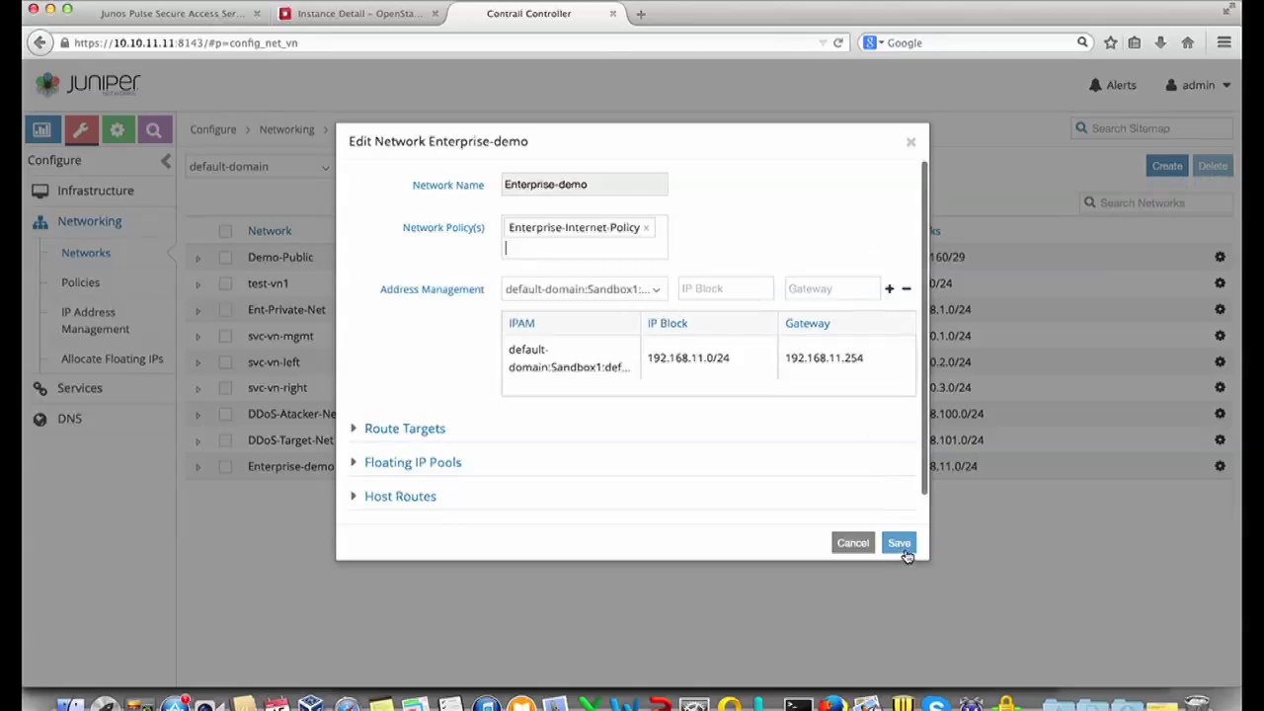
click(899, 544)
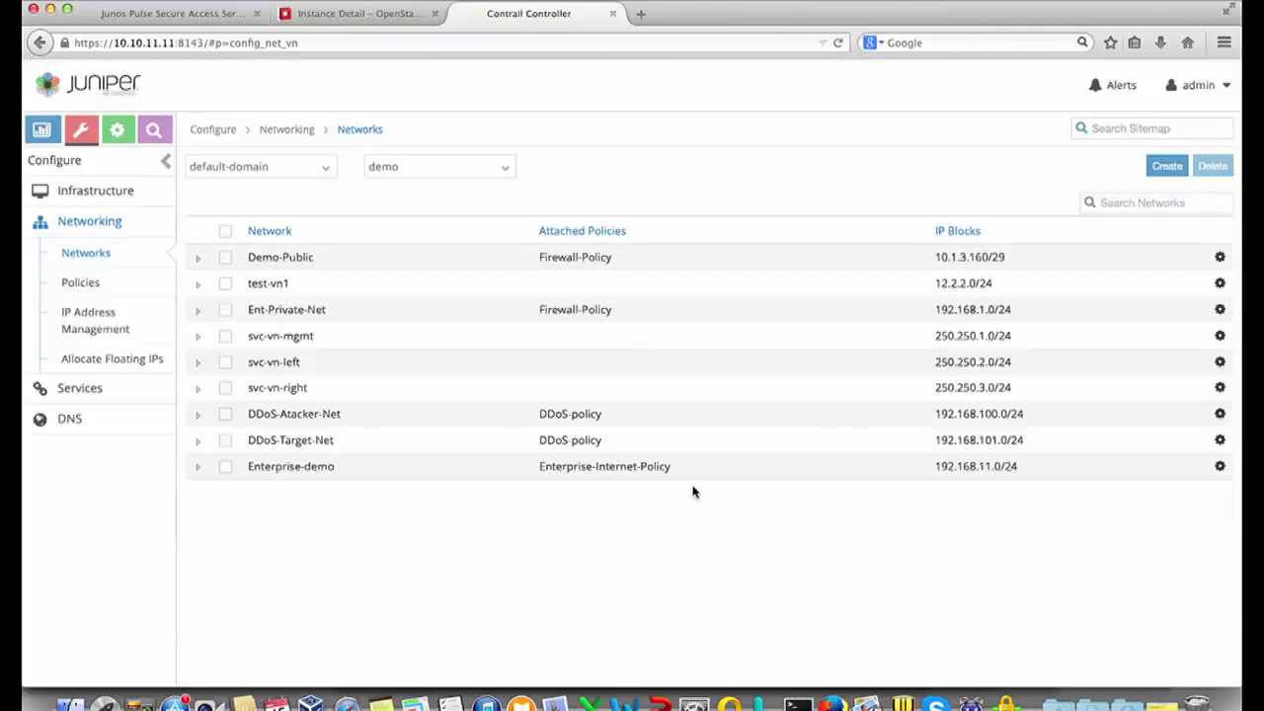
click(1221, 257)
- Edit Demo-Public, removing Firewall-Policy and a mistaken DDoS-policy, selecting Enterprise-Internet-Policy, and save
click(1181, 285)
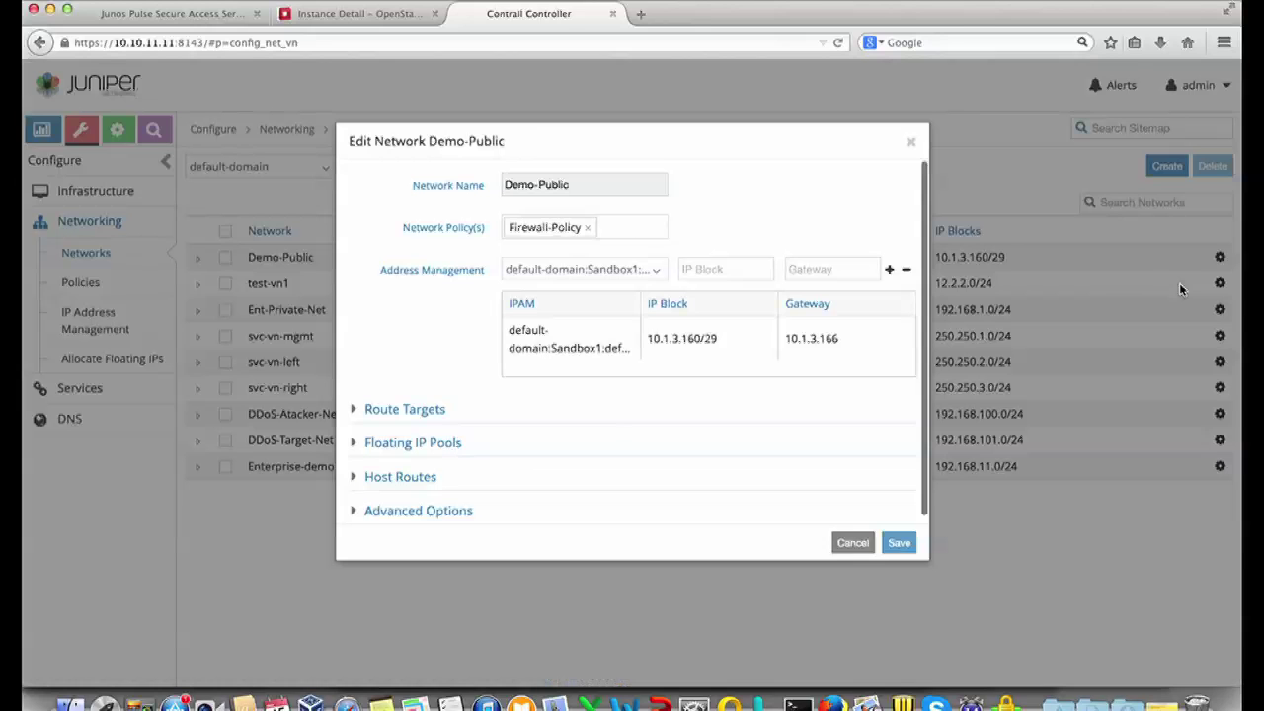
click(588, 233)
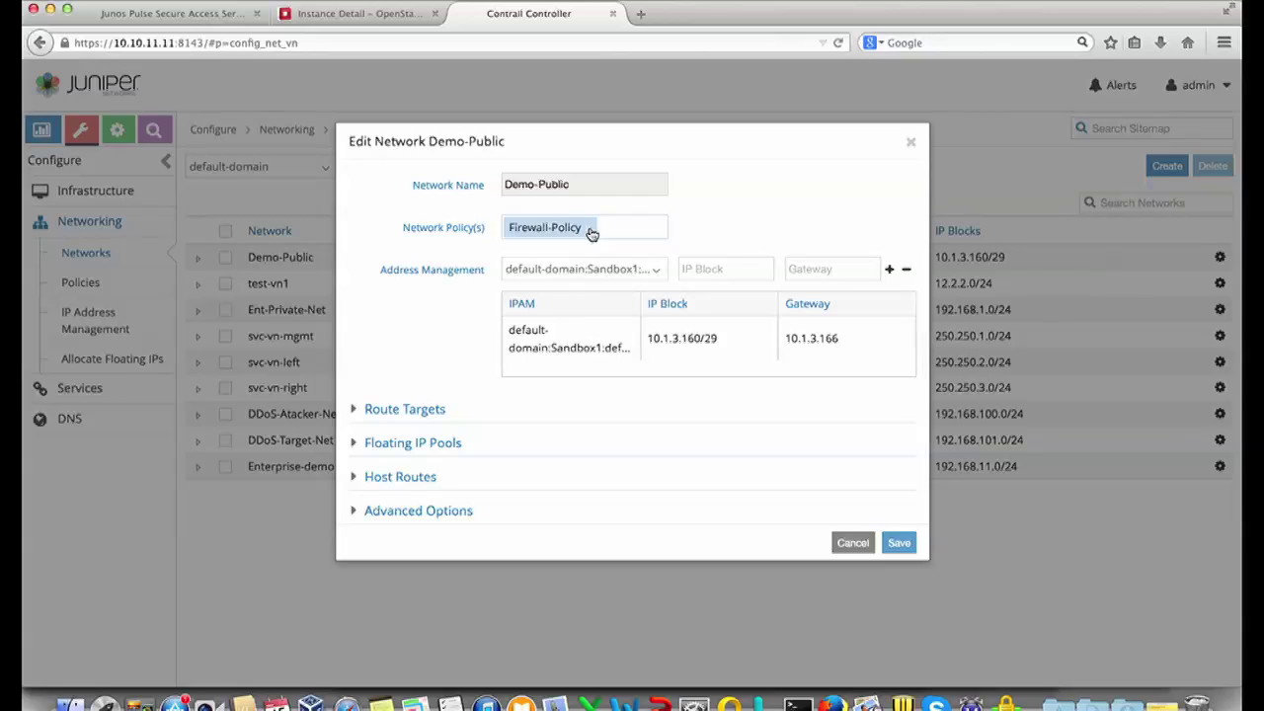
key(BackSpace)
click(590, 233)
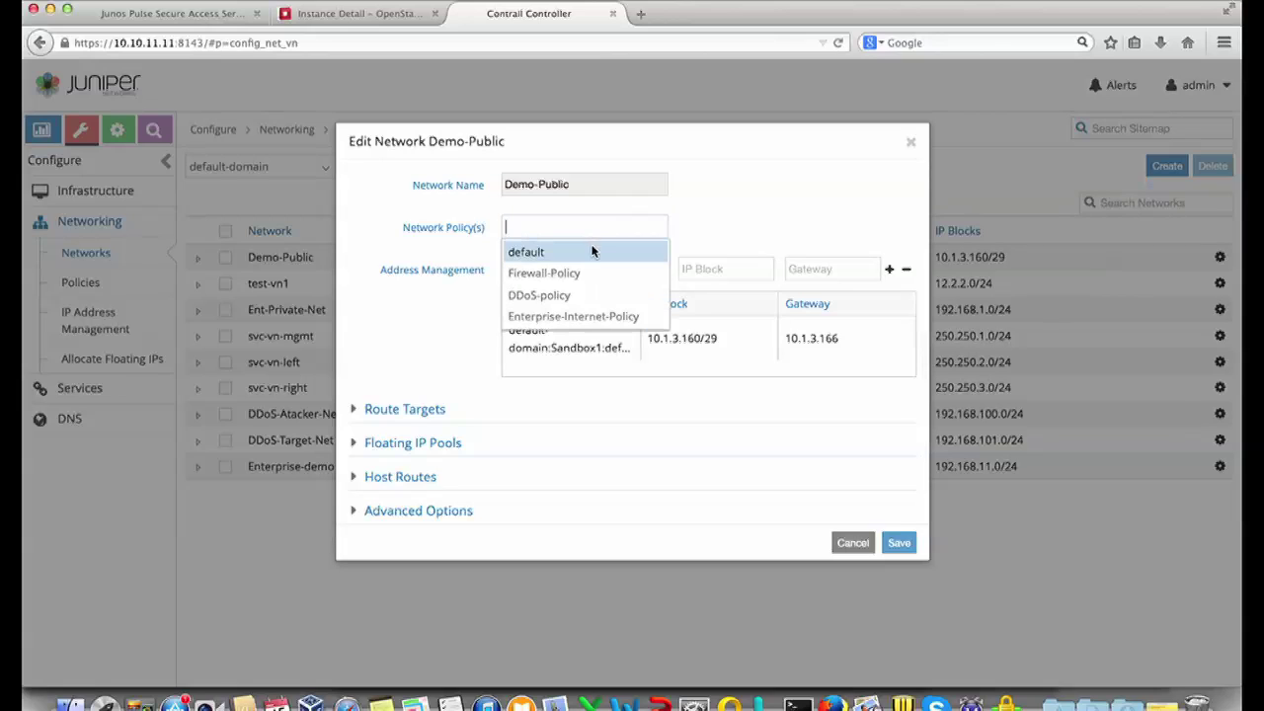
click(593, 295)
click(581, 228)
click(586, 230)
click(598, 316)
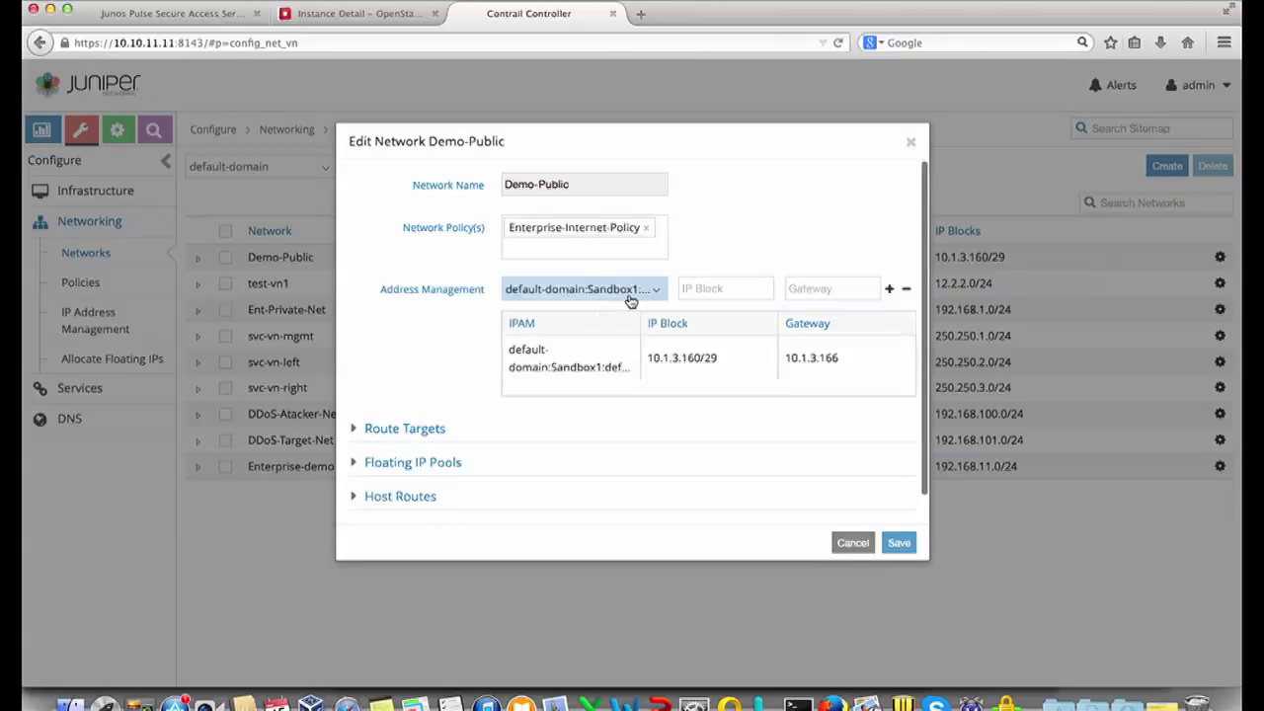
click(899, 544)
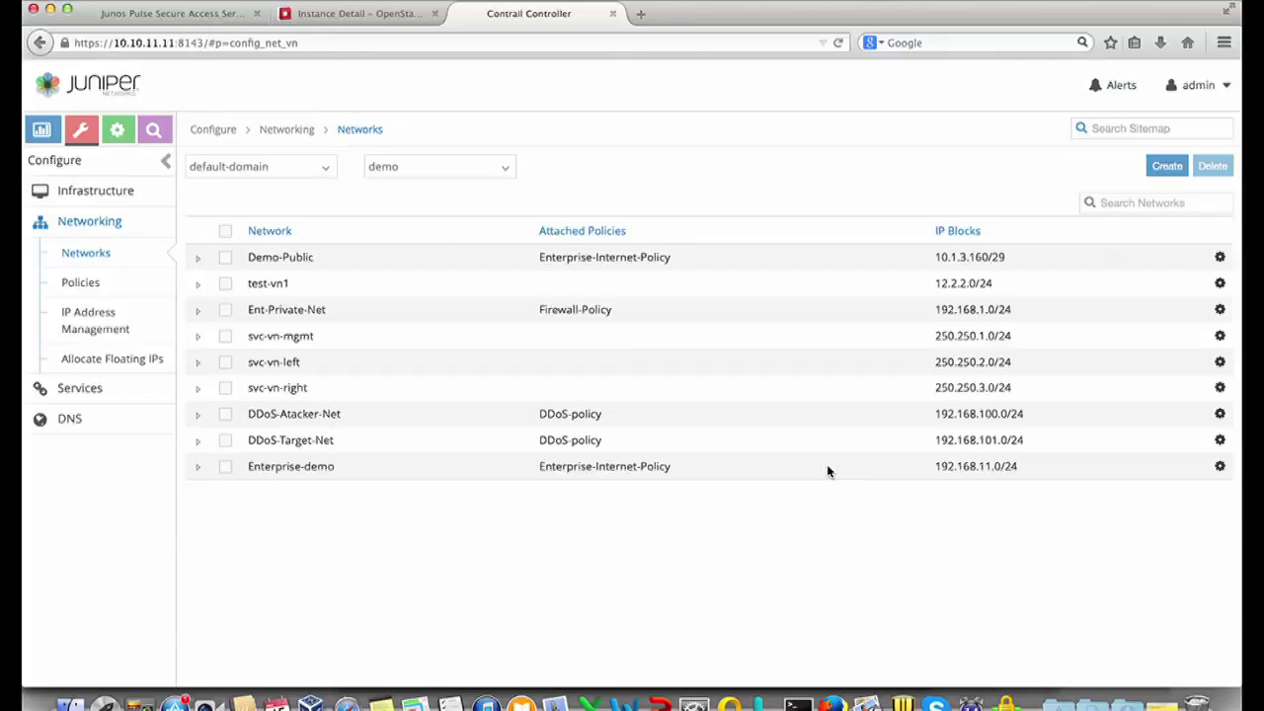
- Show the Monitor Networking Networks Summary, scroll through it, and open Enterprise-demo's details
click(41, 131)
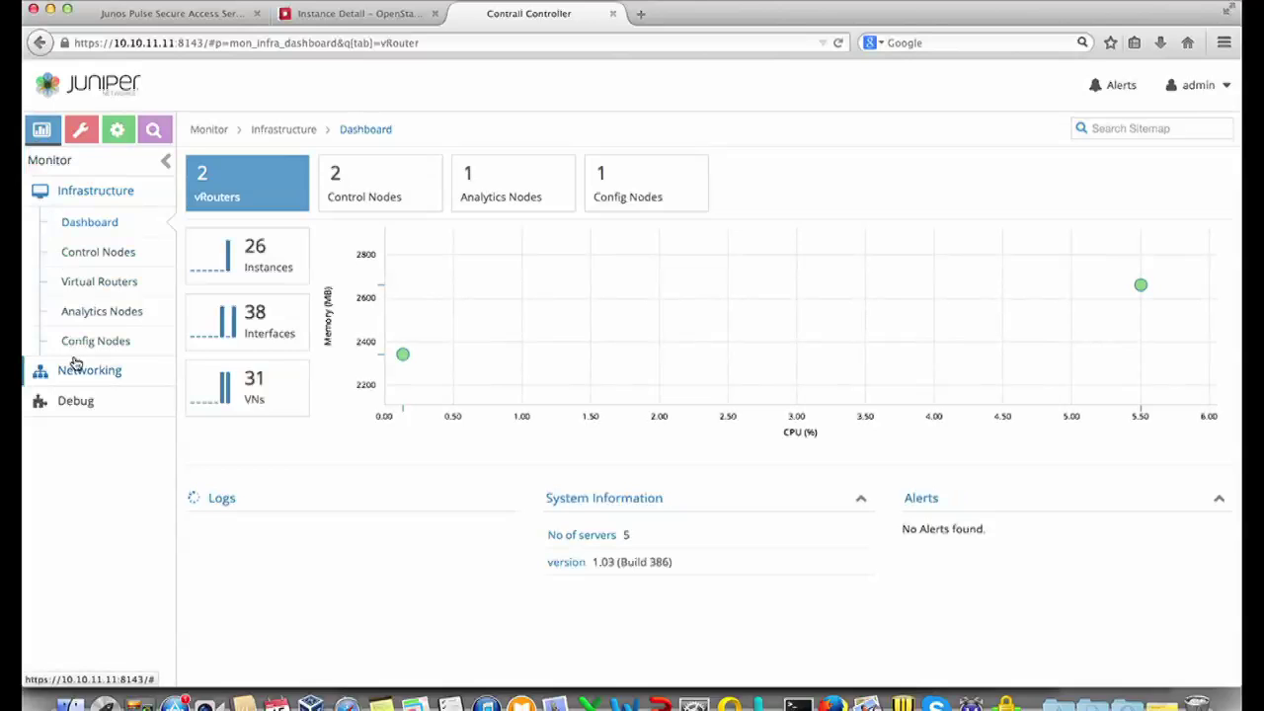
click(87, 373)
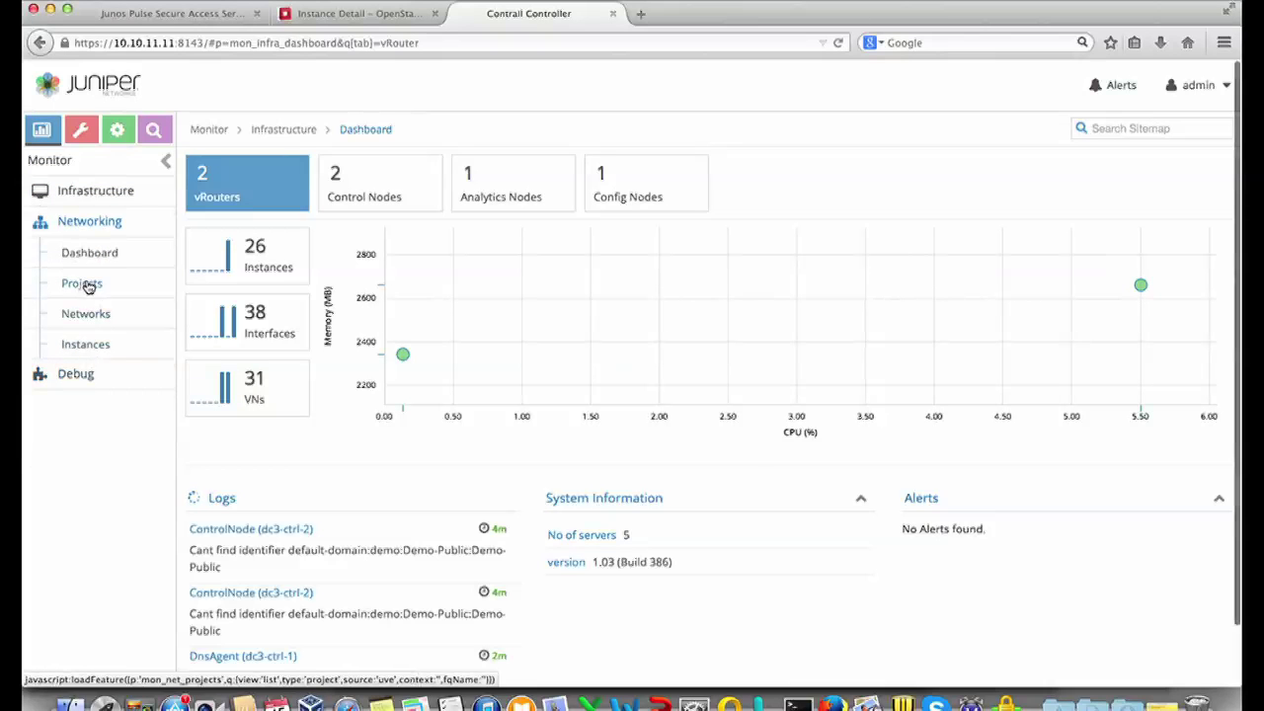
click(85, 314)
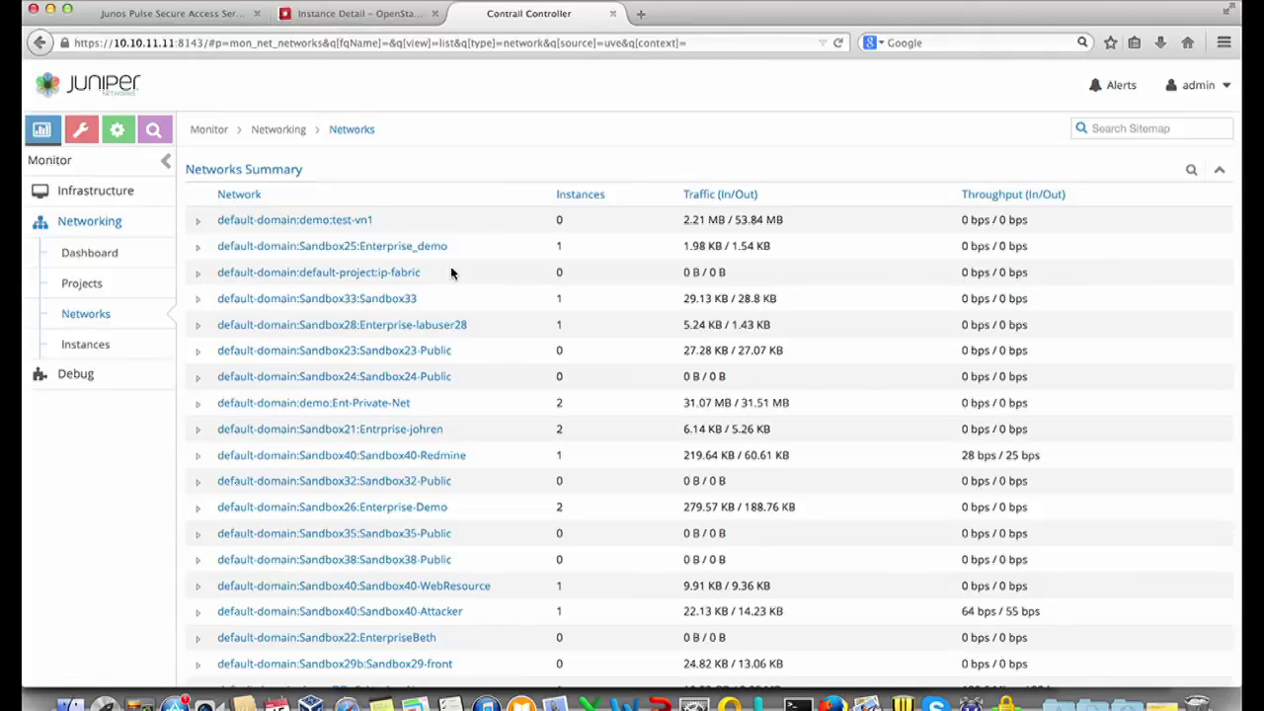
scroll(499, 491, down, 5)
scroll(499, 491, down, 4)
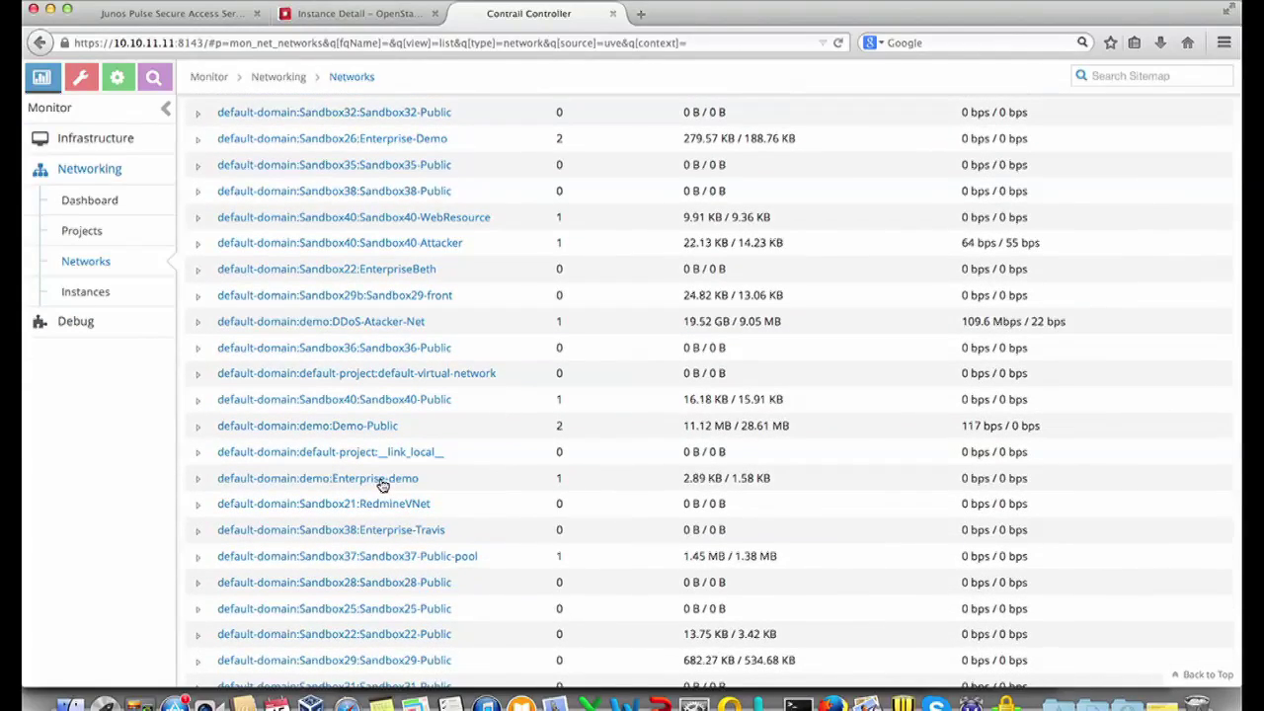
click(381, 480)
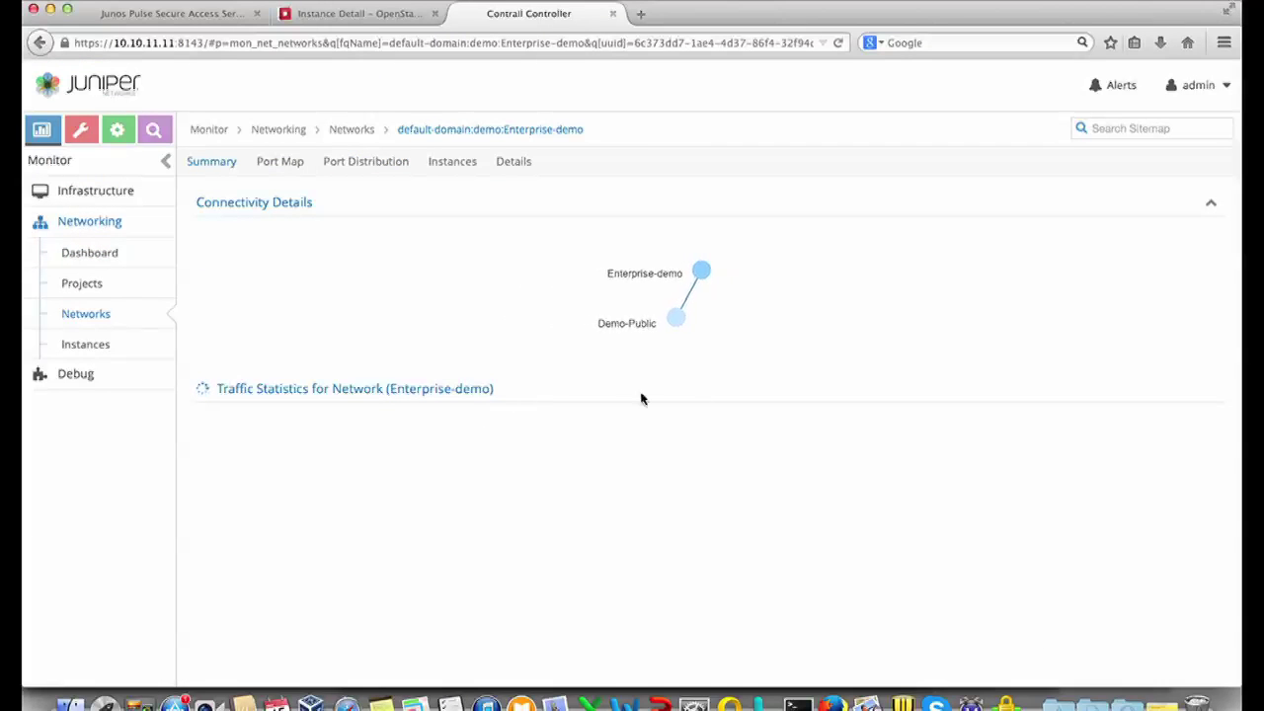
- Drag the Enterprise-demo node rightward in the connectivity graph, away from Demo-Public
mouse_move(709, 274)
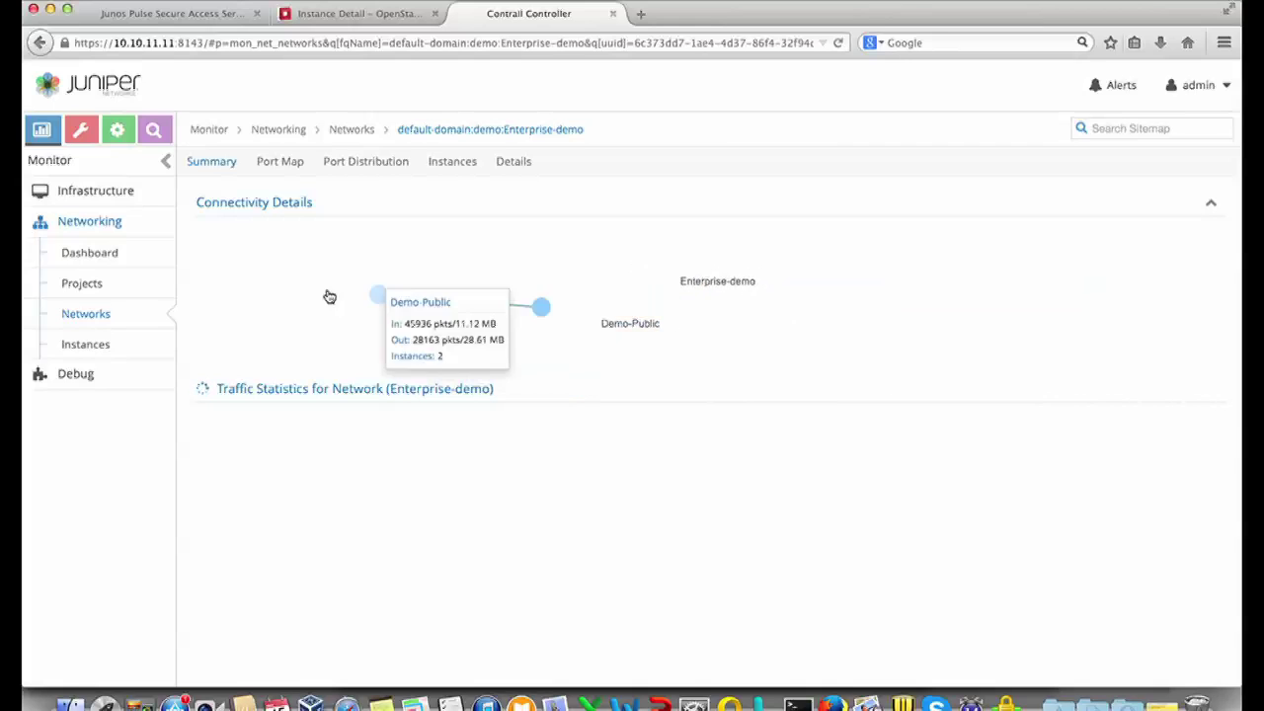
mouse_move(425, 294)
drag(417, 294, 942, 280)
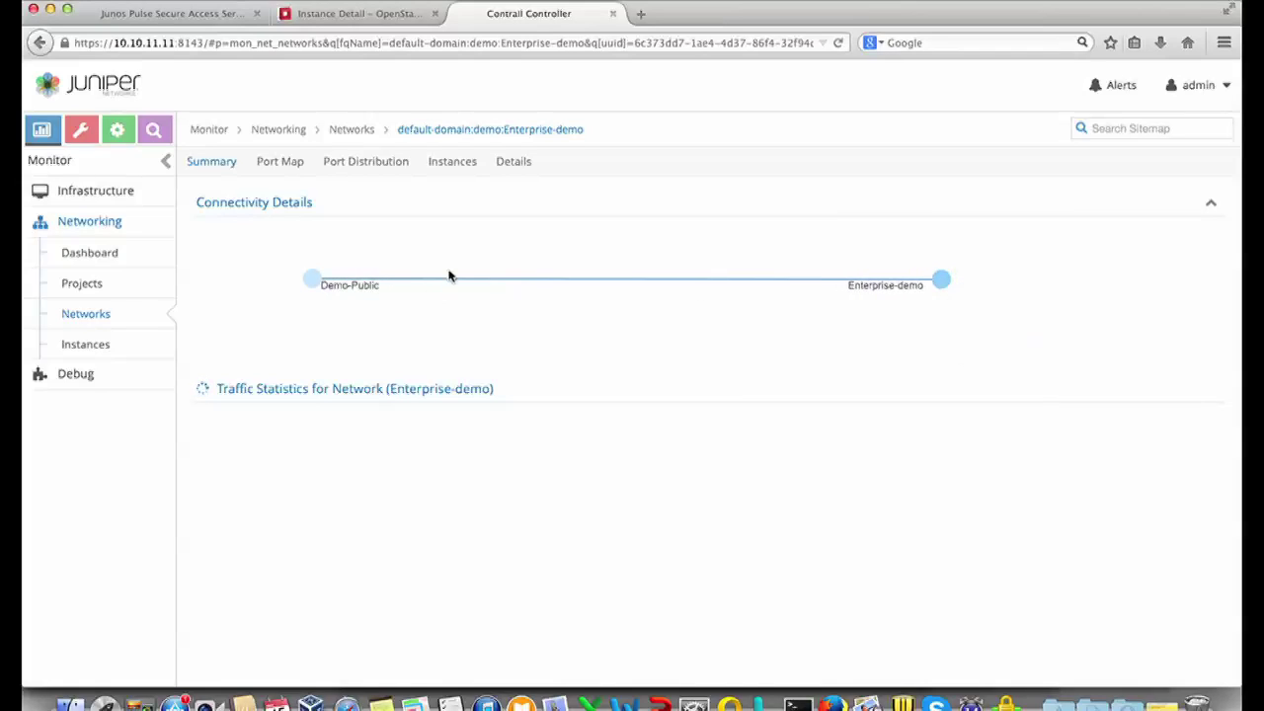
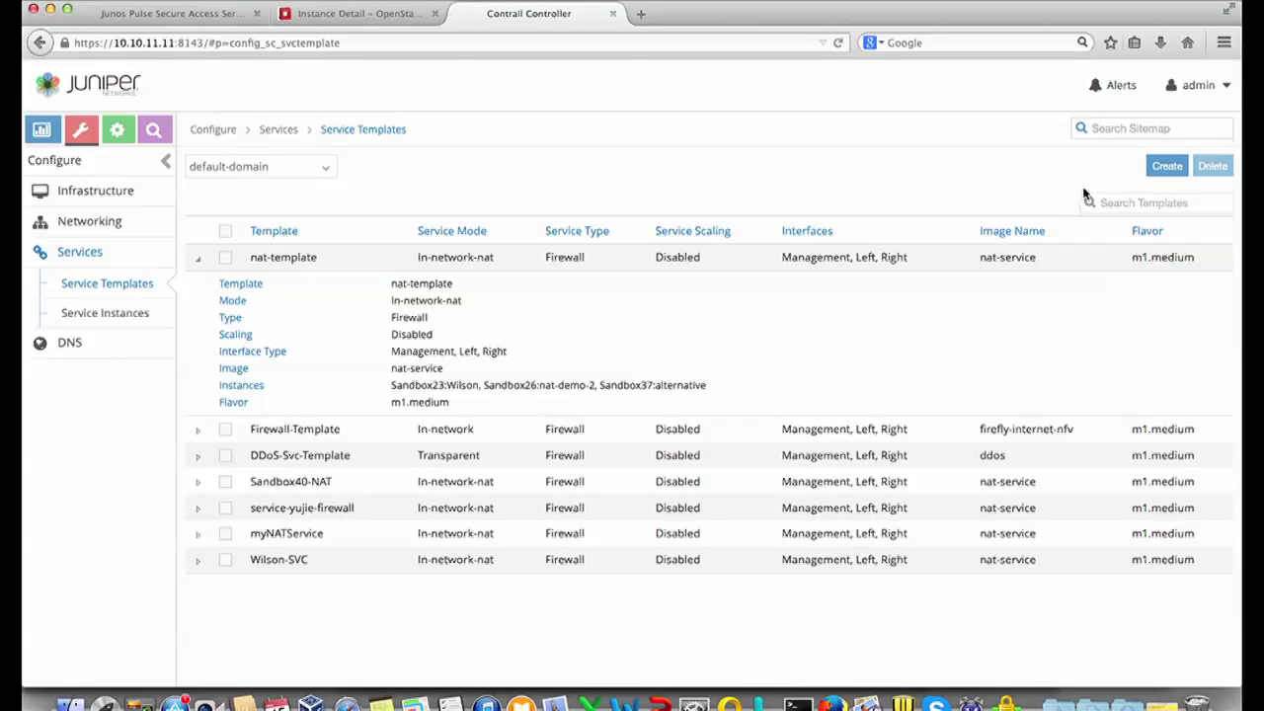
- Start a service template named nat-demo-template in In-Network NAT mode with the nat-service image
click(1167, 166)
text(nat-demo-template)
key(Tab)
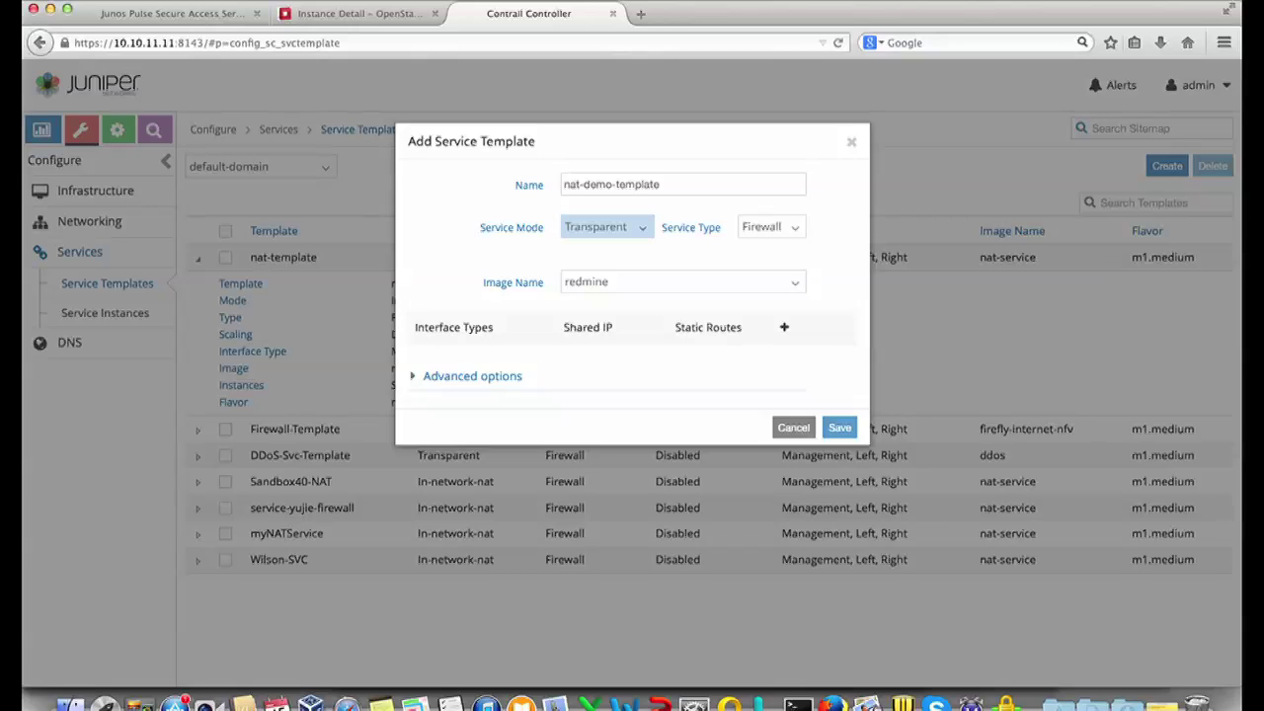
click(650, 234)
click(638, 294)
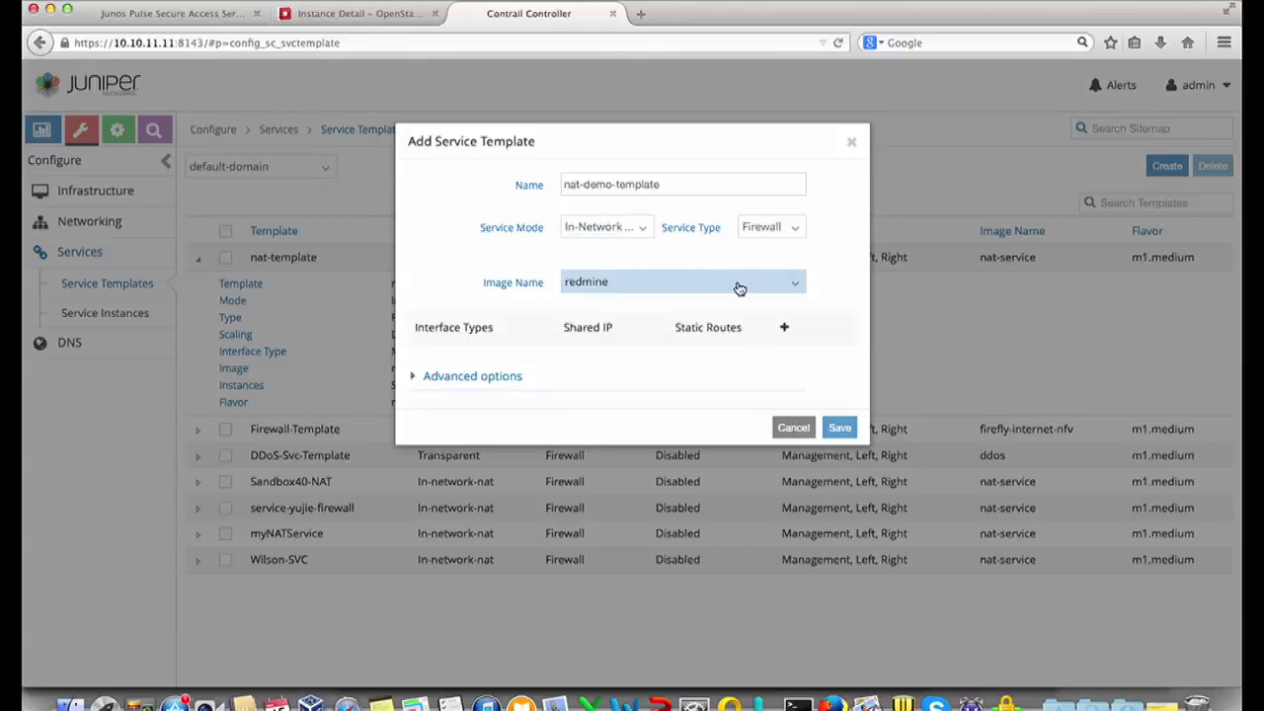
click(799, 287)
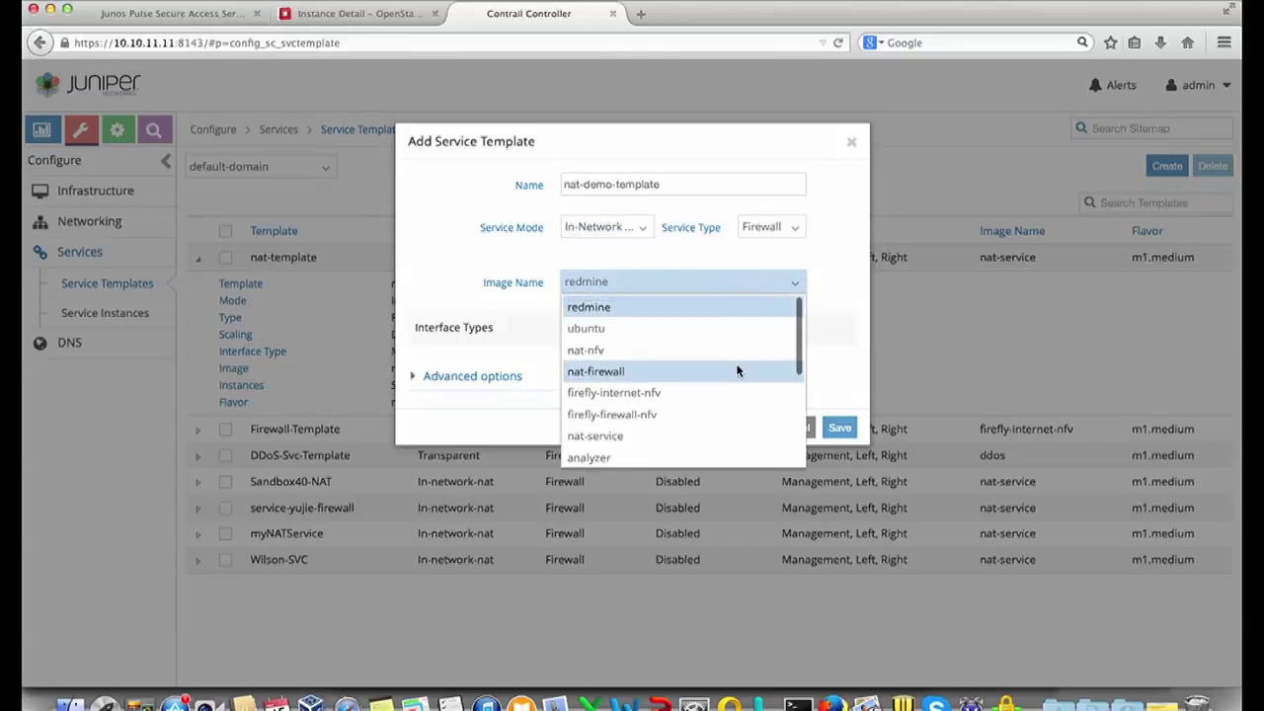
scroll(737, 395, down, 3)
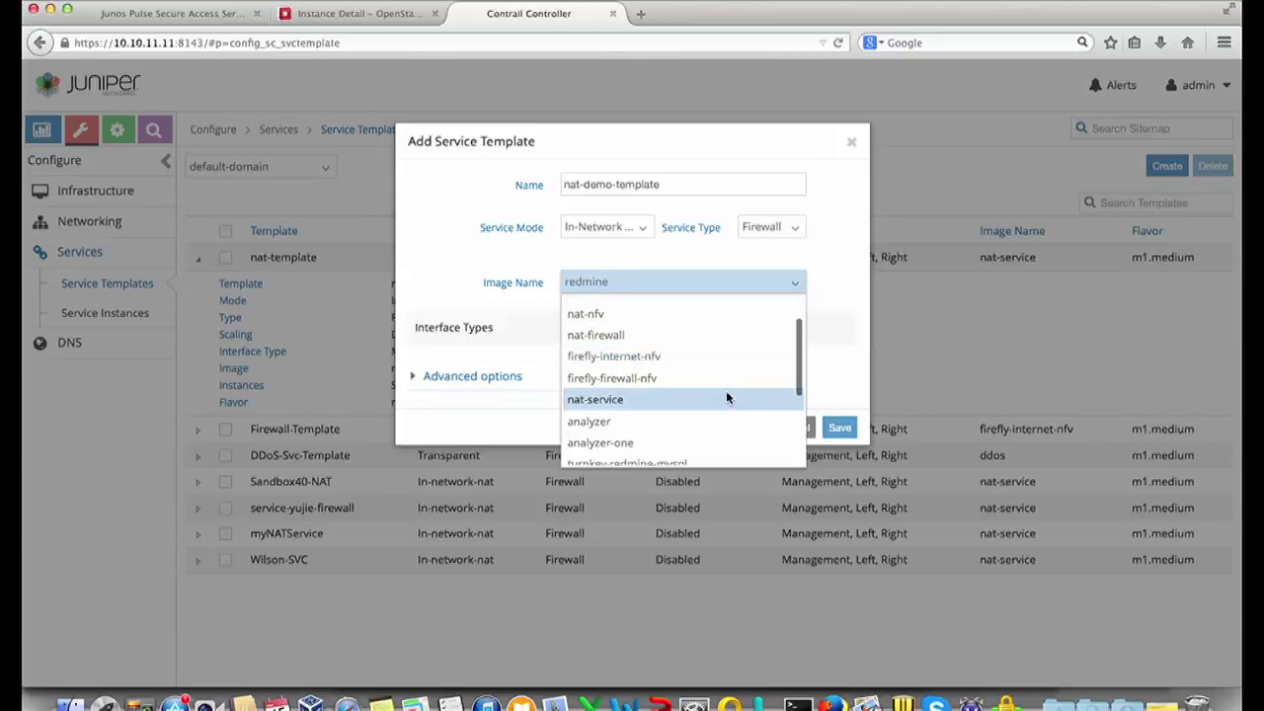
click(726, 393)
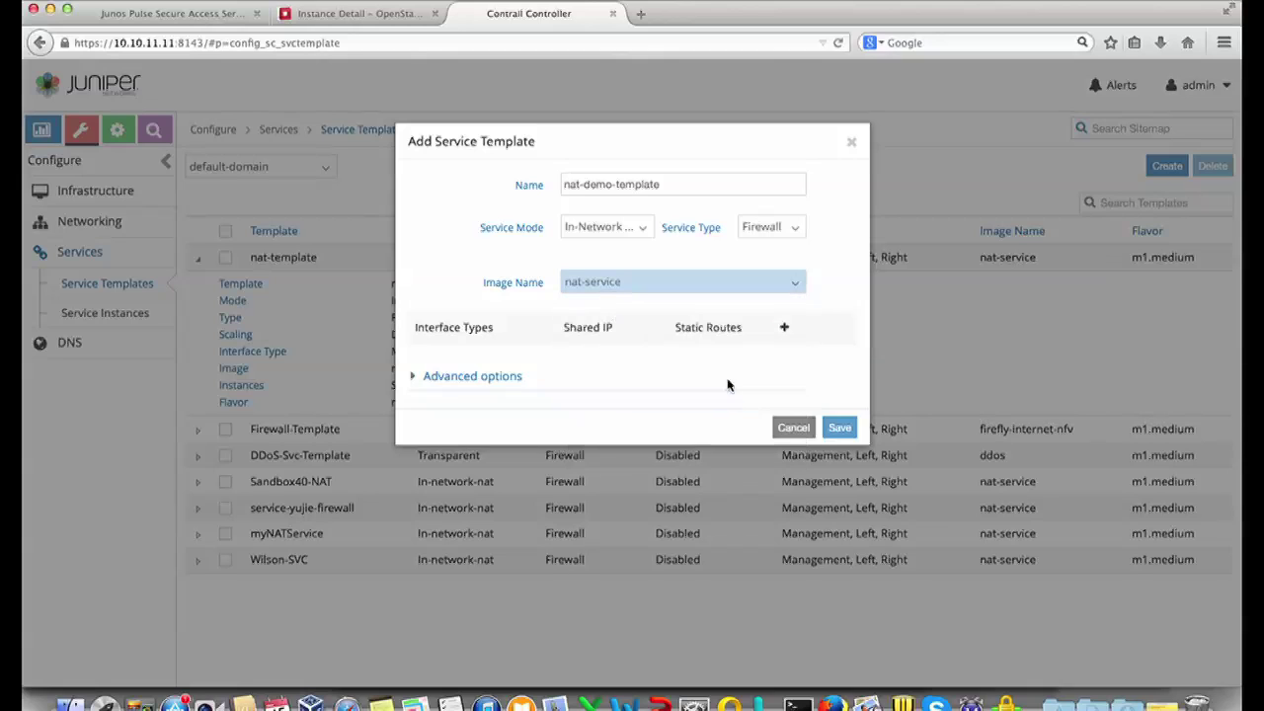
- Add Management, Left and Right interfaces to the template and save it
click(784, 328)
click(785, 328)
click(784, 328)
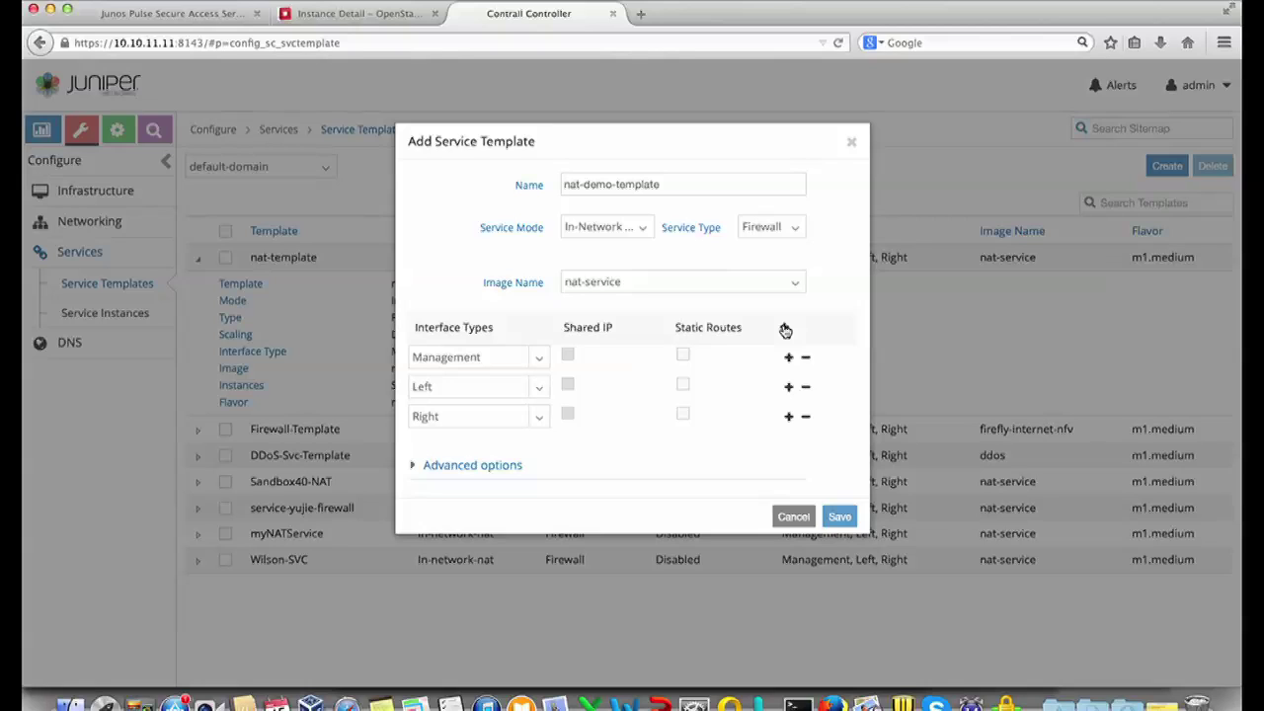
click(840, 516)
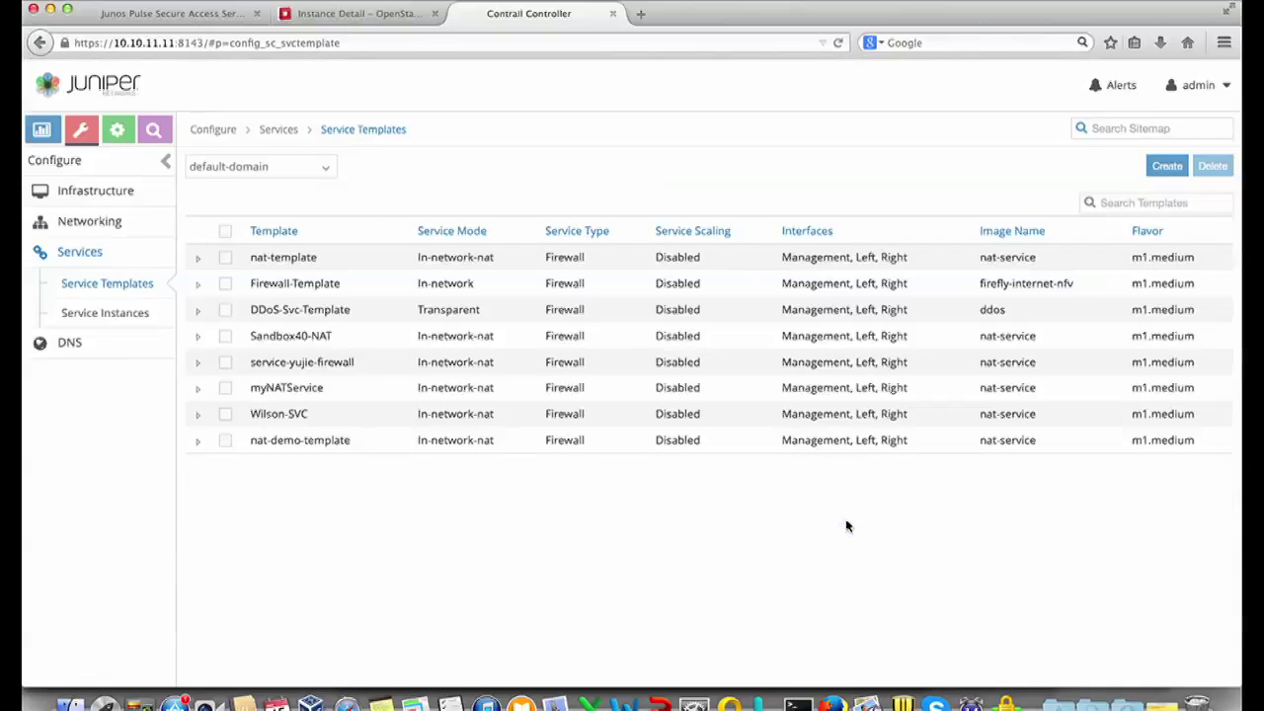
- Start a new service instance named InternetAccessInstance based on nat-demo-template
click(198, 441)
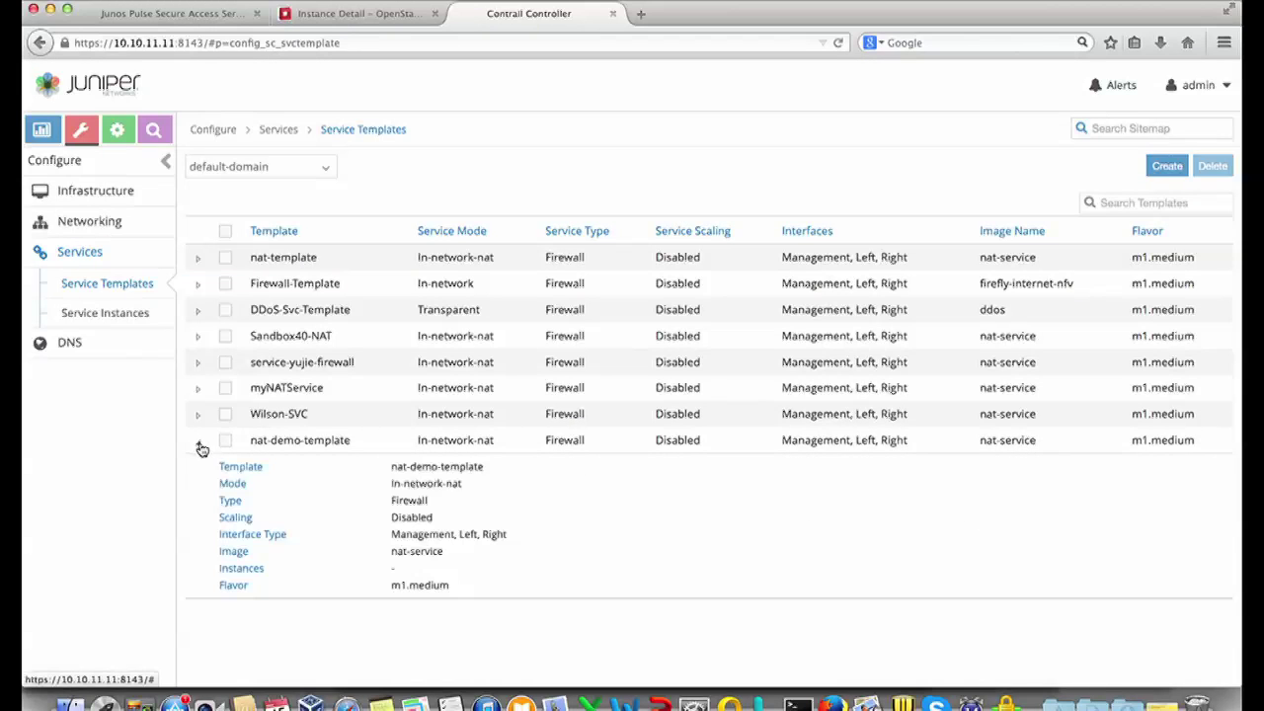
click(106, 314)
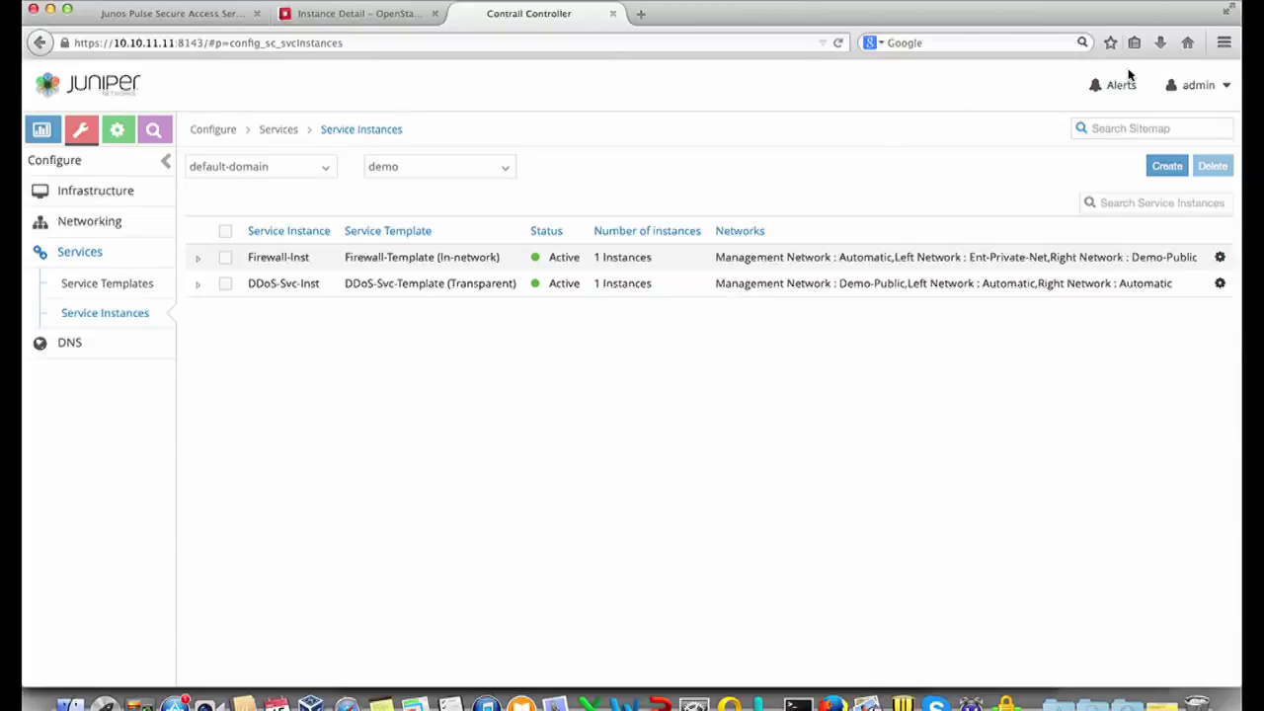
click(1164, 172)
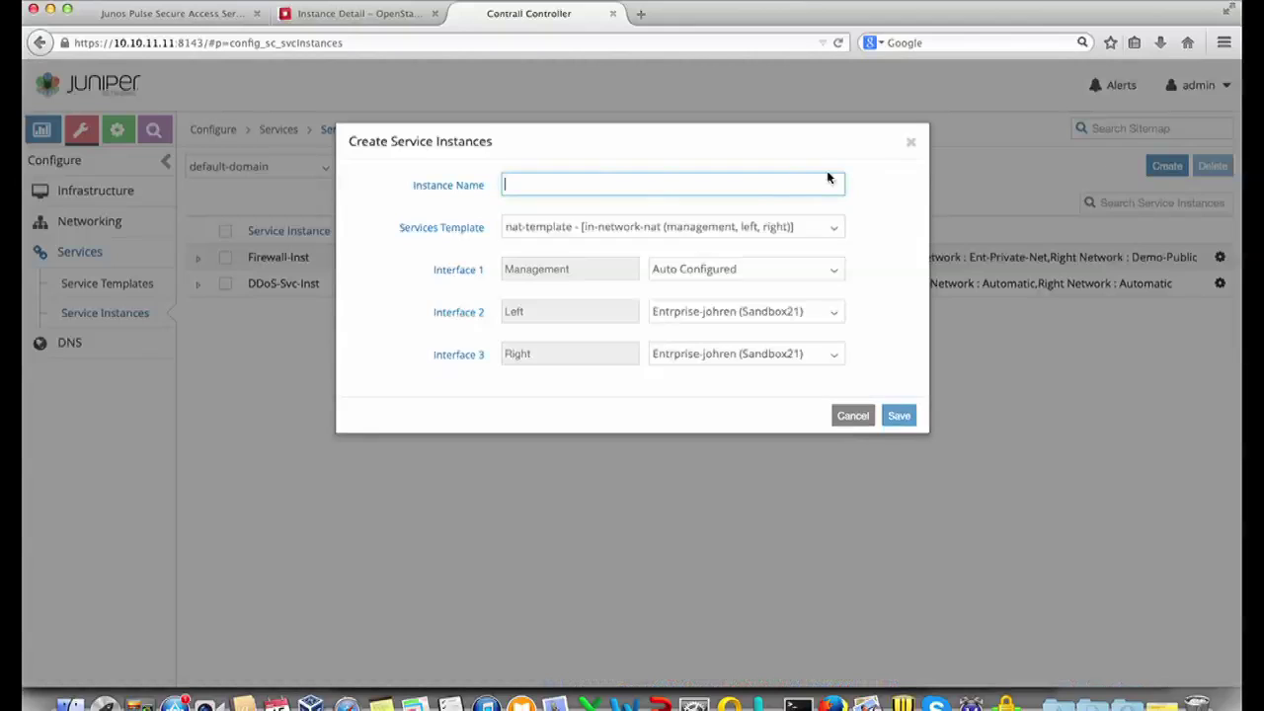
text(nat-instanc)
key(shift+alt+Left)
key(BackSpace)
key(BackSpace)
key(BackSpace)
key(BackSpace)
key(BackSpace)
text(InternetAccessInstance)
key(Tab)
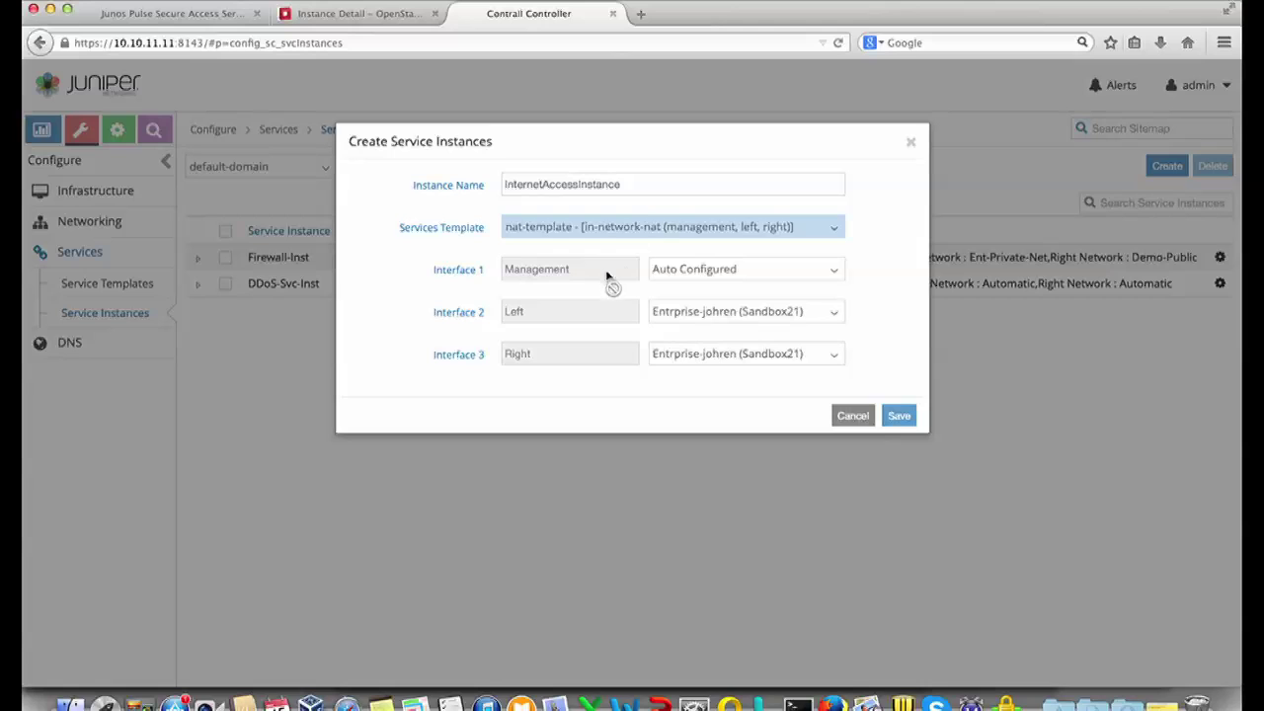
click(647, 228)
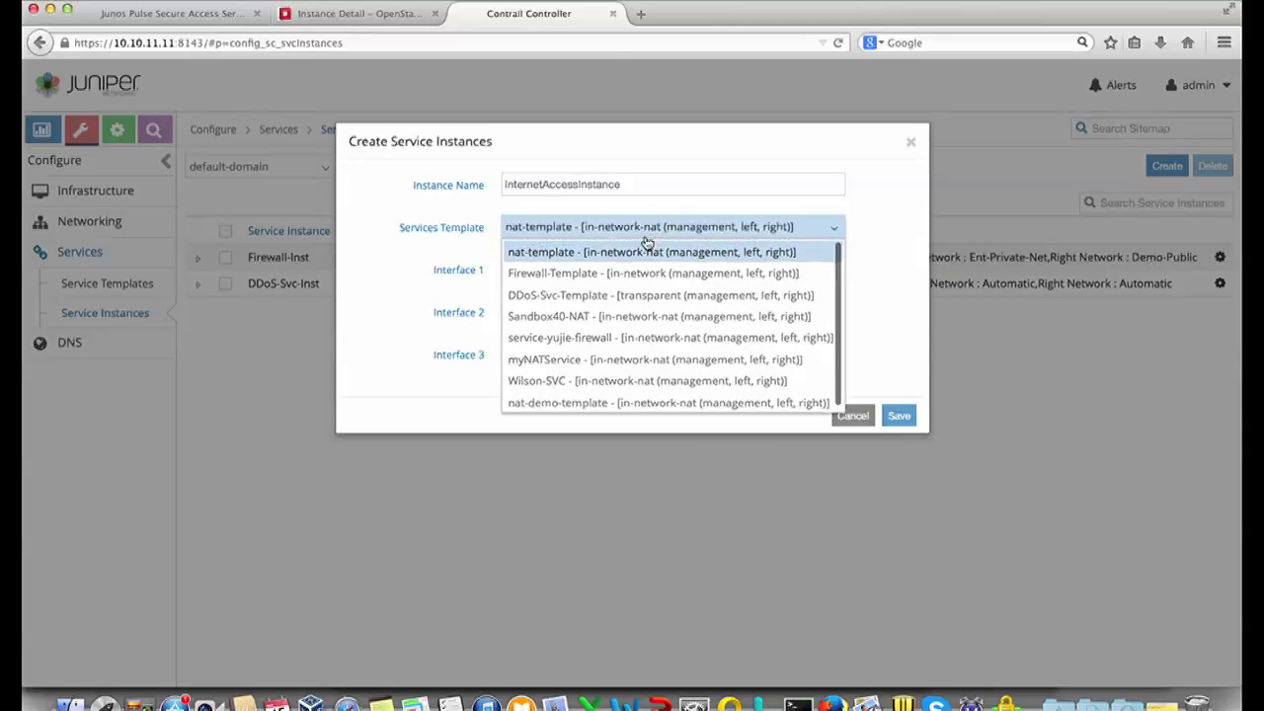
click(662, 403)
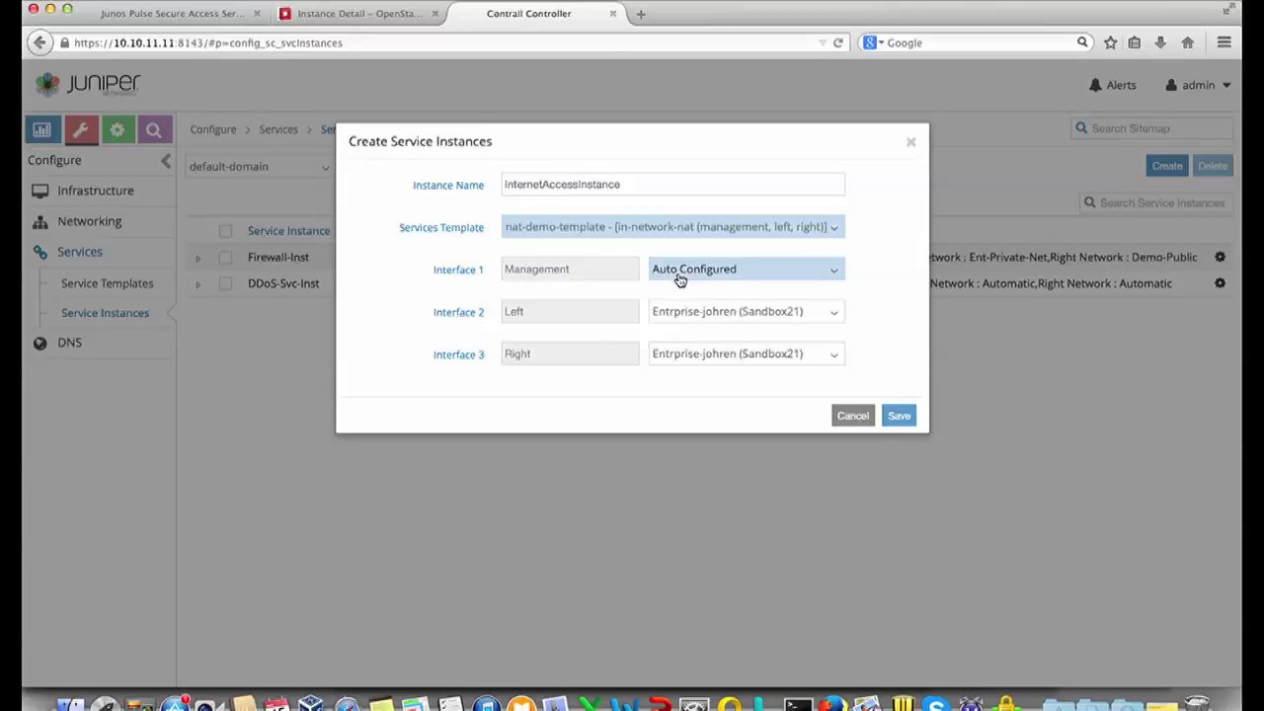
- Connect the left interface to Enterprise-demo and the right to Demo-Public, then save the instance
click(718, 316)
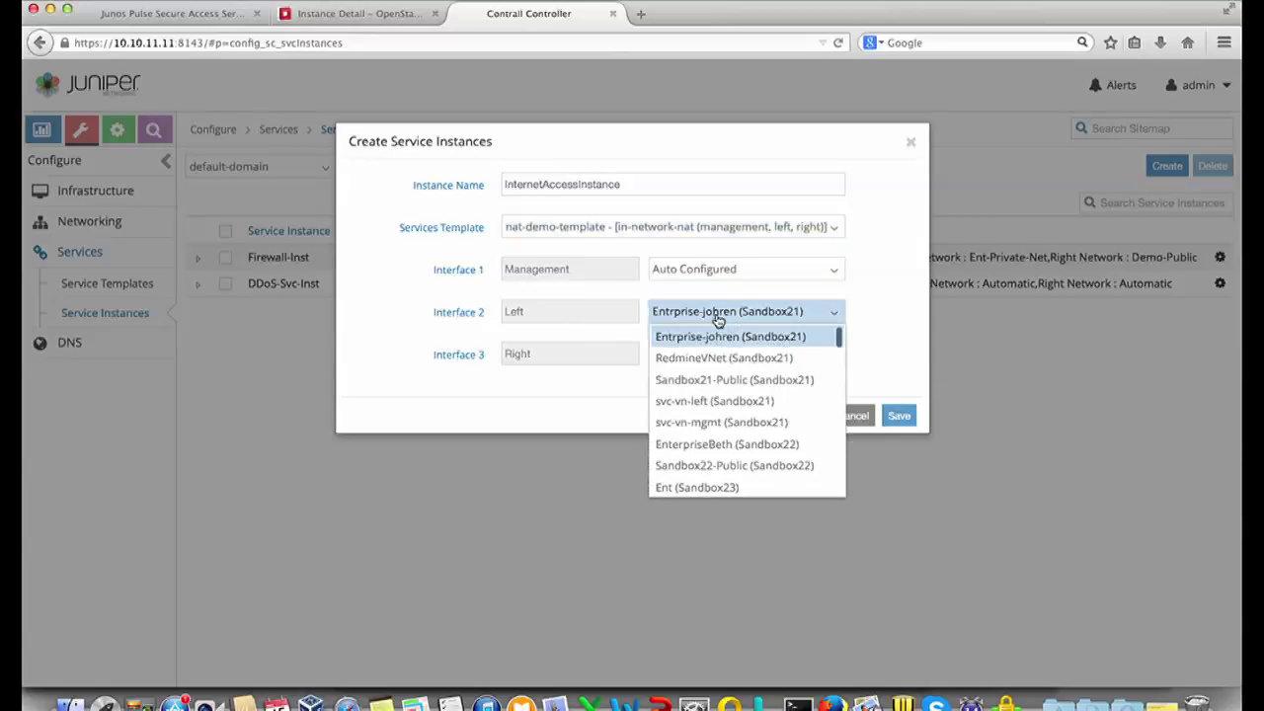
scroll(728, 409, down, 3)
scroll(729, 418, up, 3)
scroll(731, 419, down, 5)
scroll(729, 419, down, 4)
scroll(740, 455, down, 2)
scroll(743, 457, down, 10)
scroll(743, 456, down, 10)
scroll(743, 457, down, 6)
scroll(742, 457, down, 15)
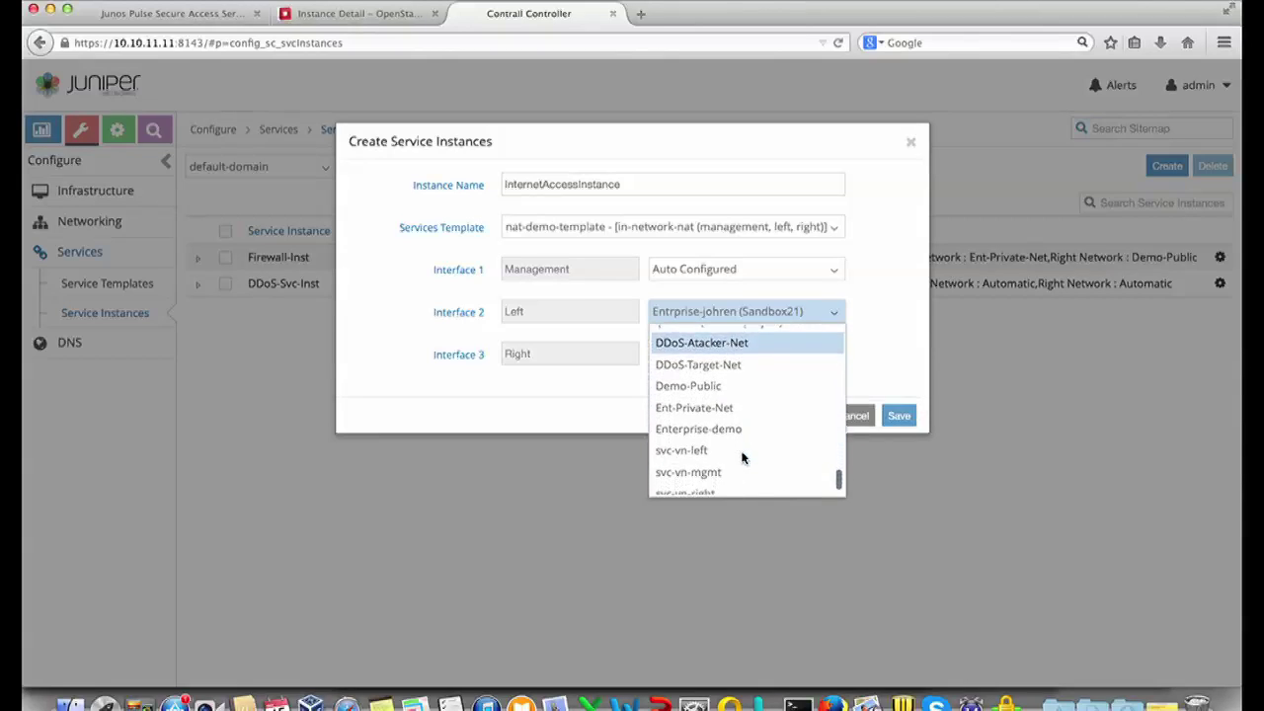
click(739, 431)
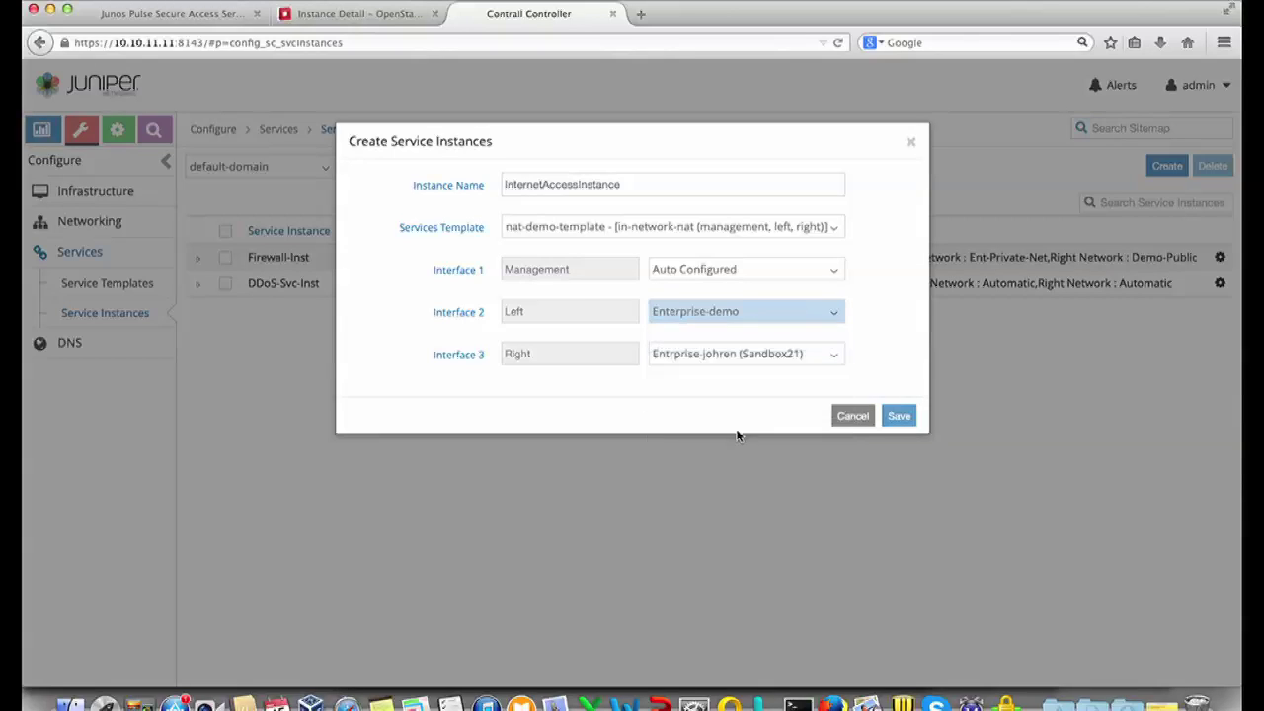
click(739, 357)
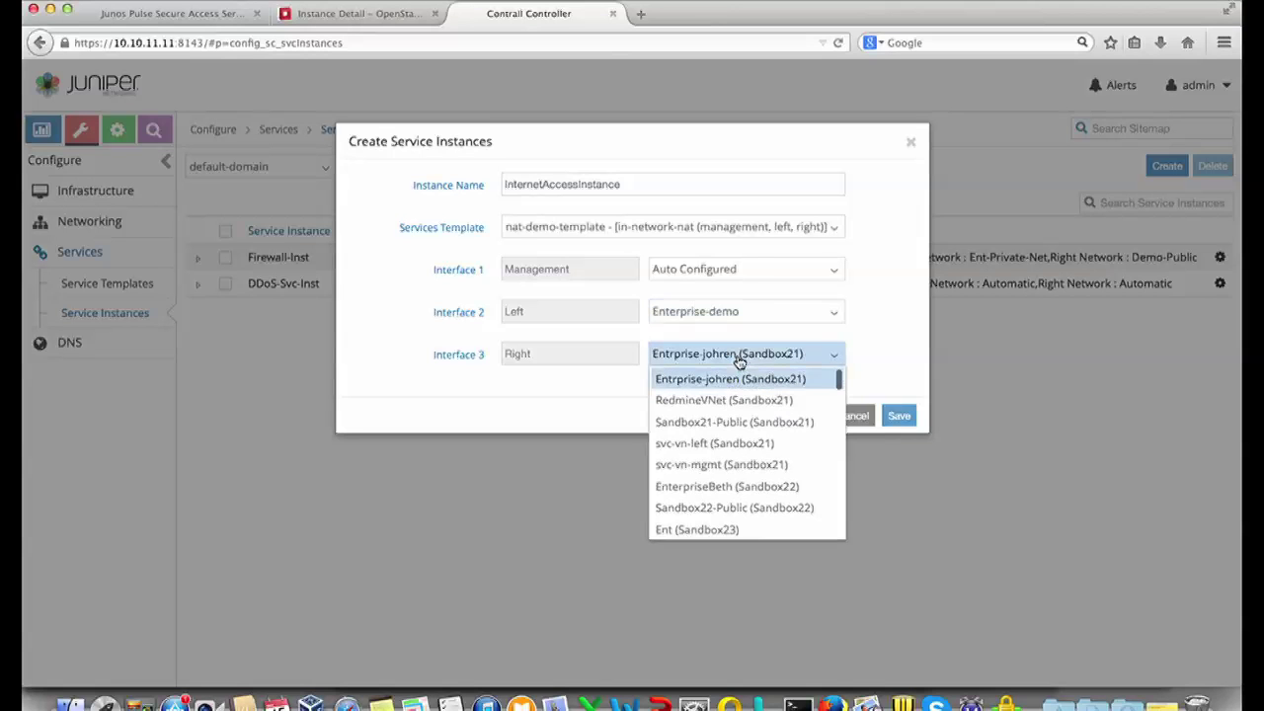
scroll(761, 502, down, 10)
scroll(761, 502, down, 15)
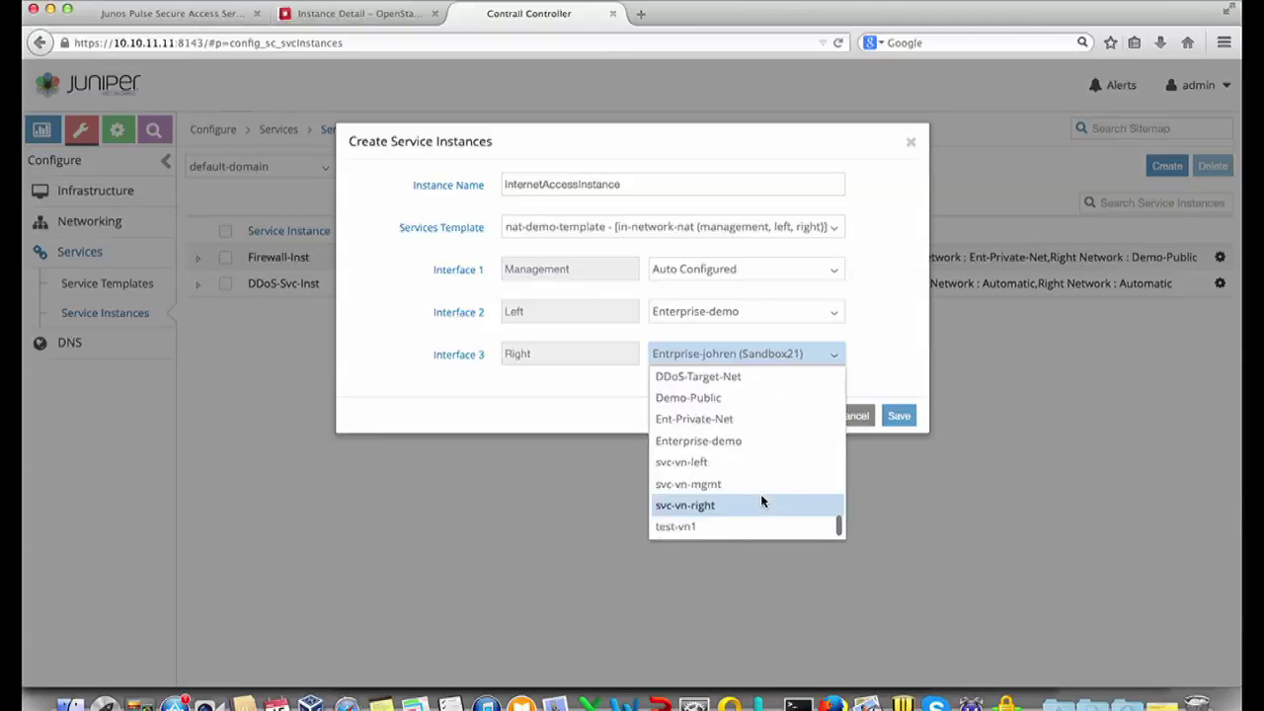
click(710, 398)
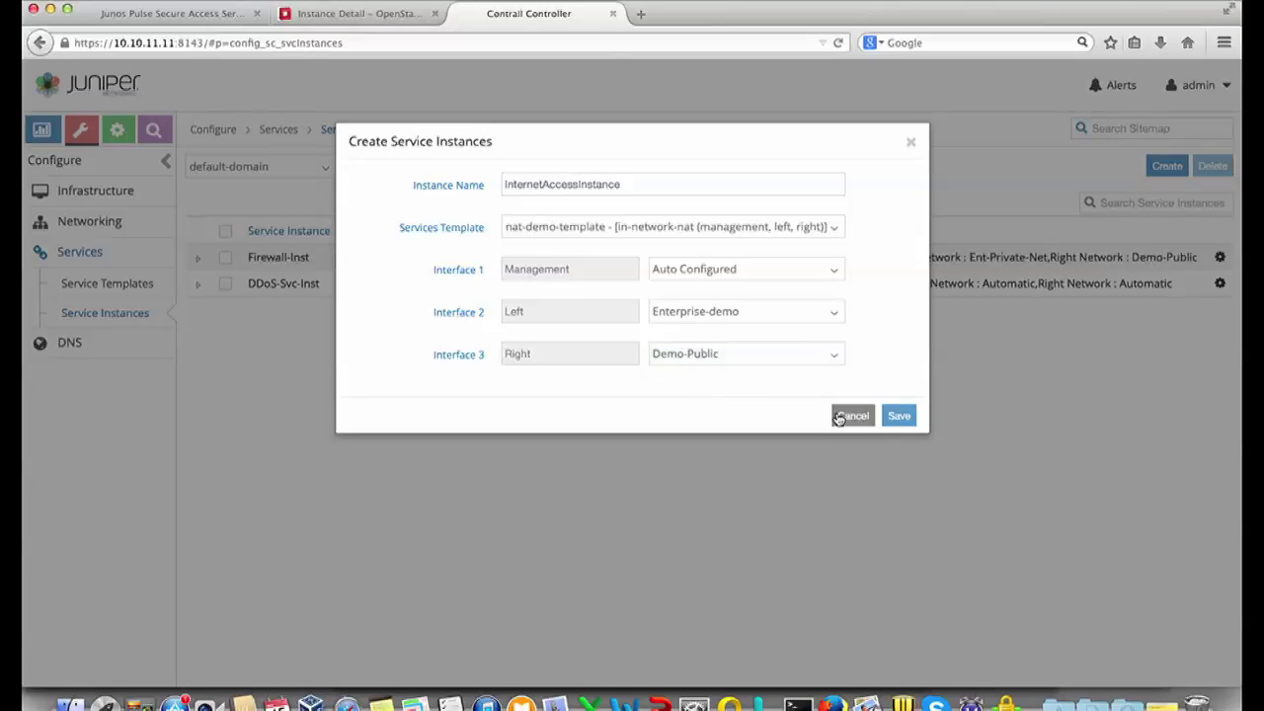
click(899, 416)
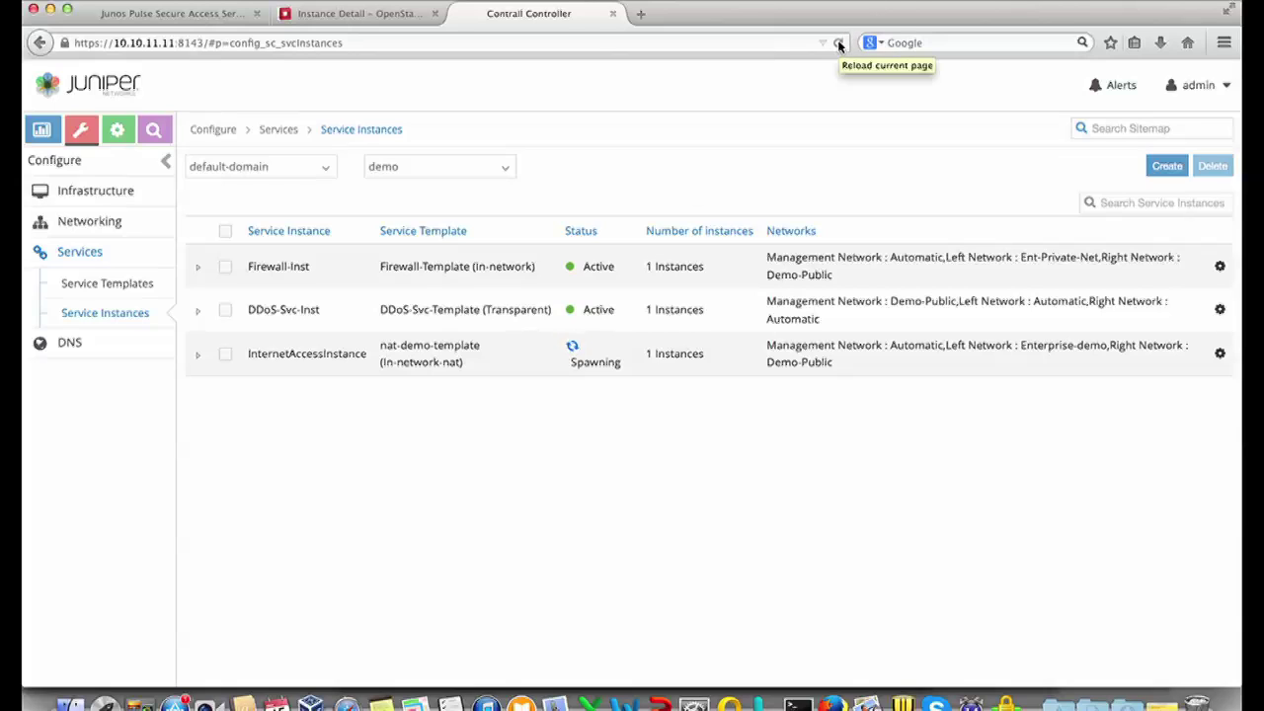
- Load 10.10.11.11:8080 in a new browser tab to reach the Contrail dashboard
click(644, 12)
text(10.10.11.16/)
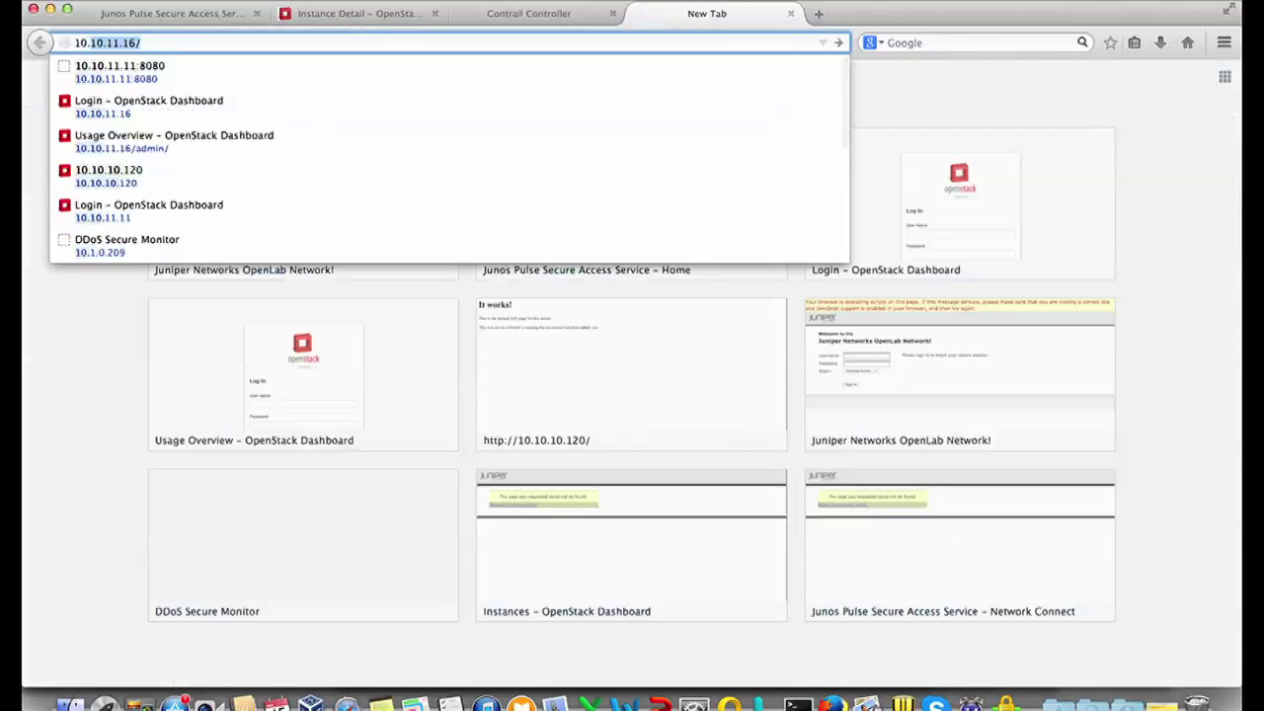
key(Down)
key(Return)
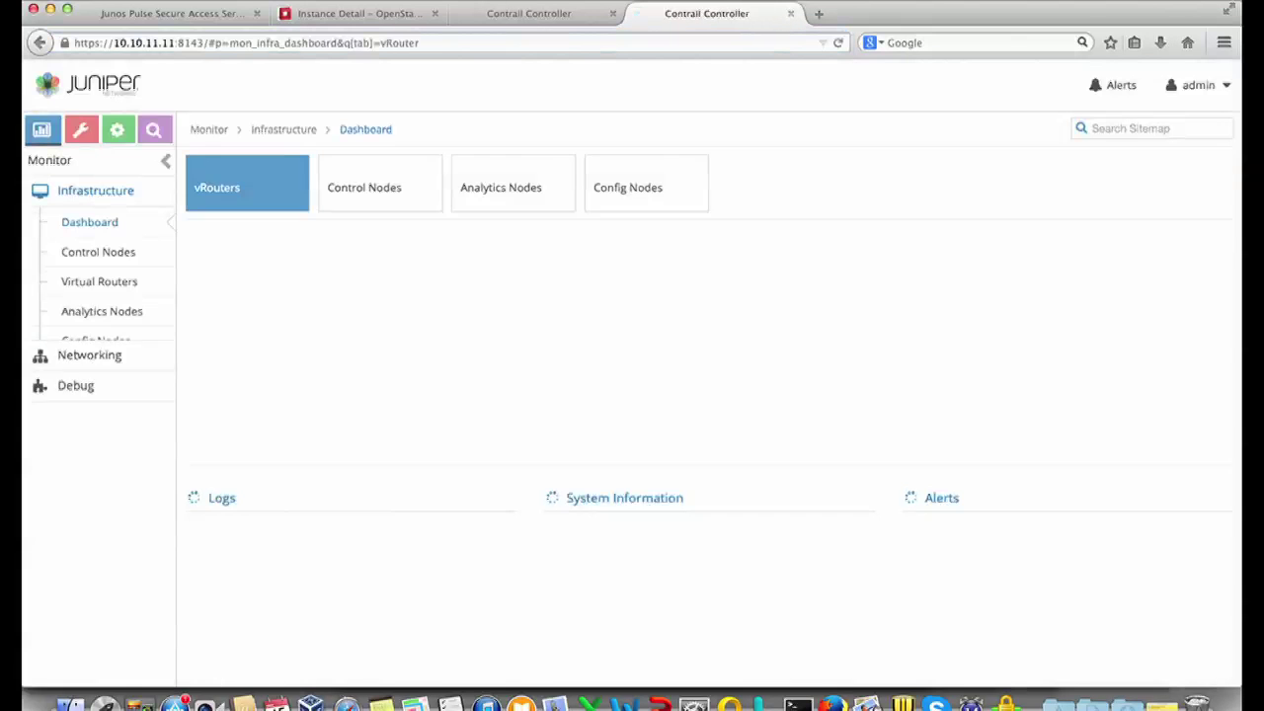
- Edit Enterprise-Internet-Policy under Configure > Networking > Policies and tick Apply Service
click(94, 137)
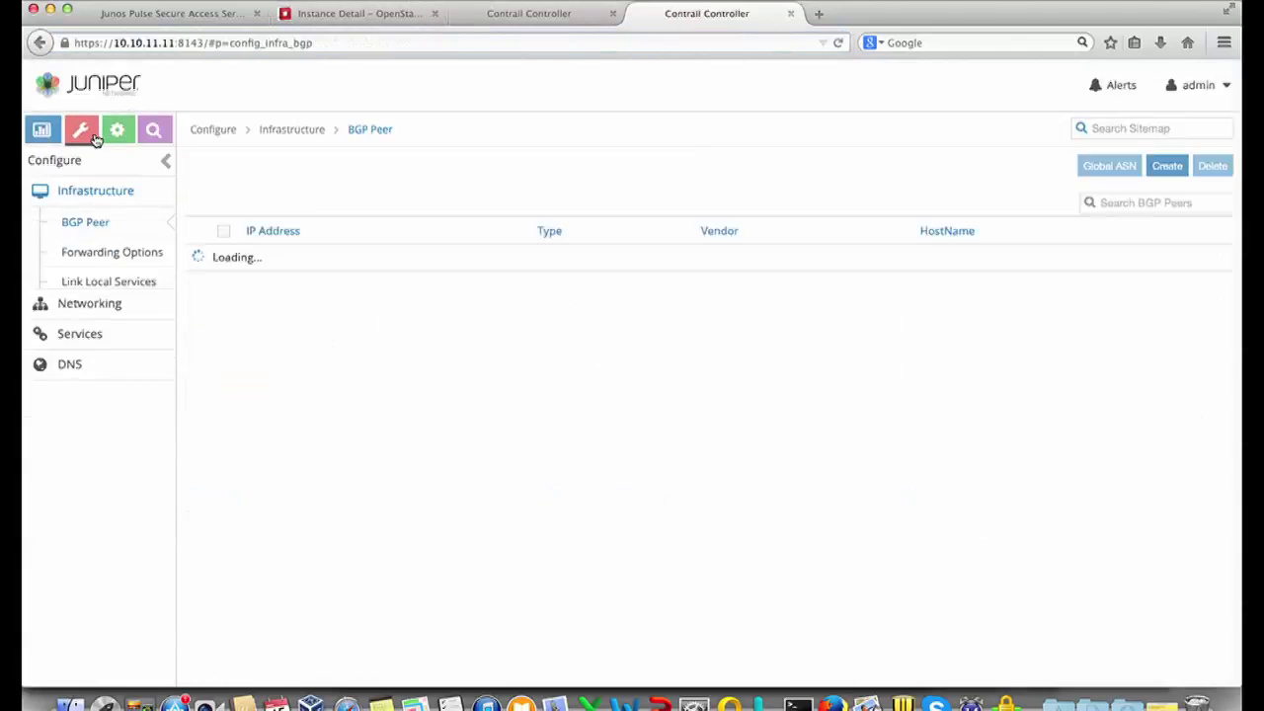
click(97, 306)
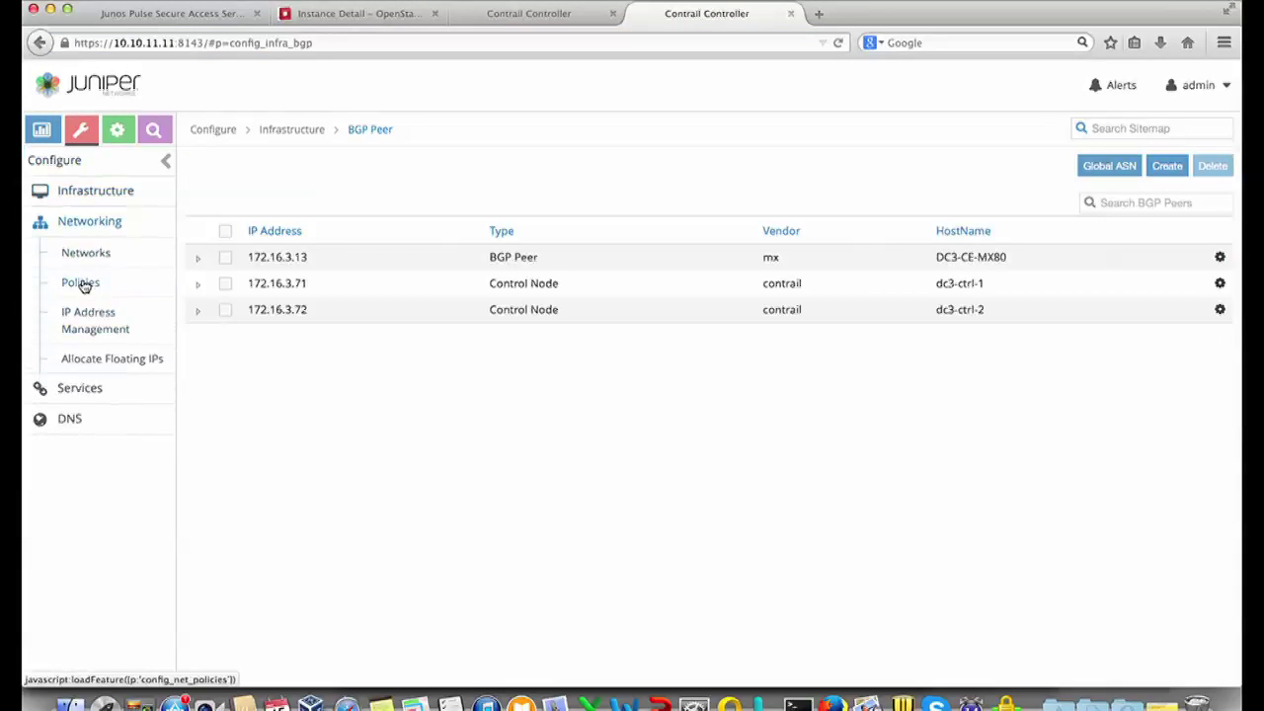
click(83, 284)
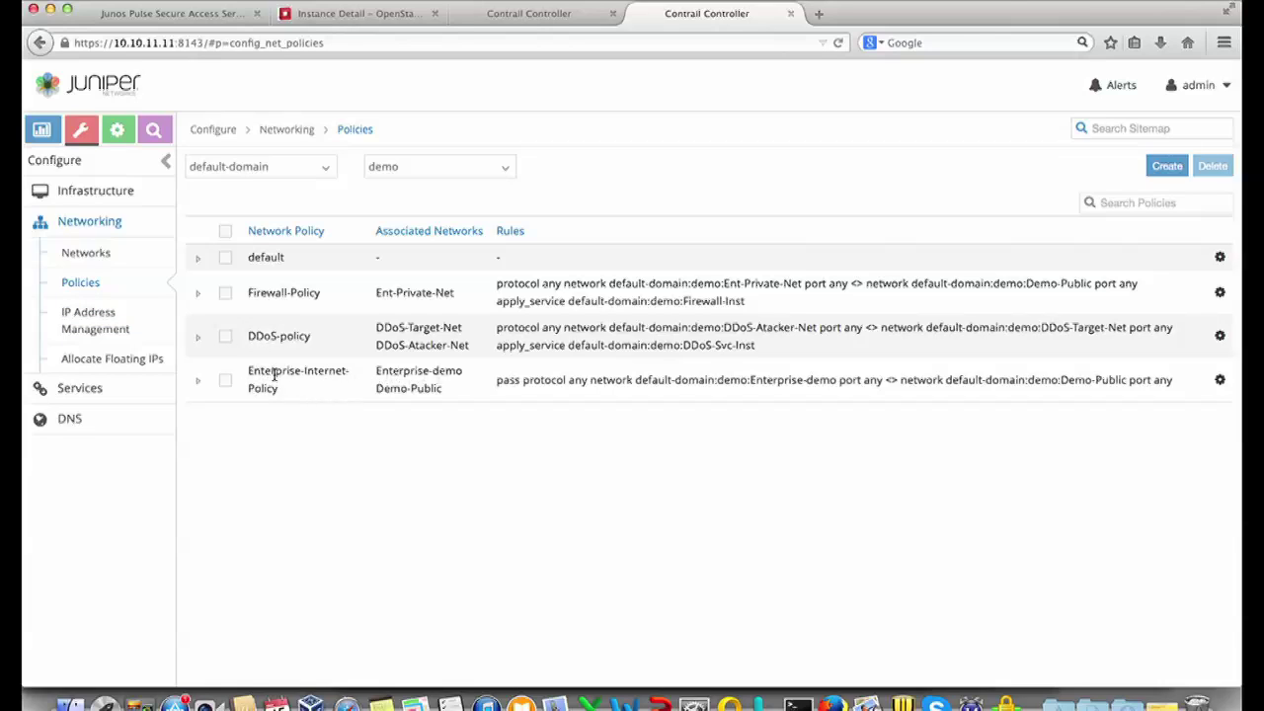
click(1220, 385)
click(1220, 379)
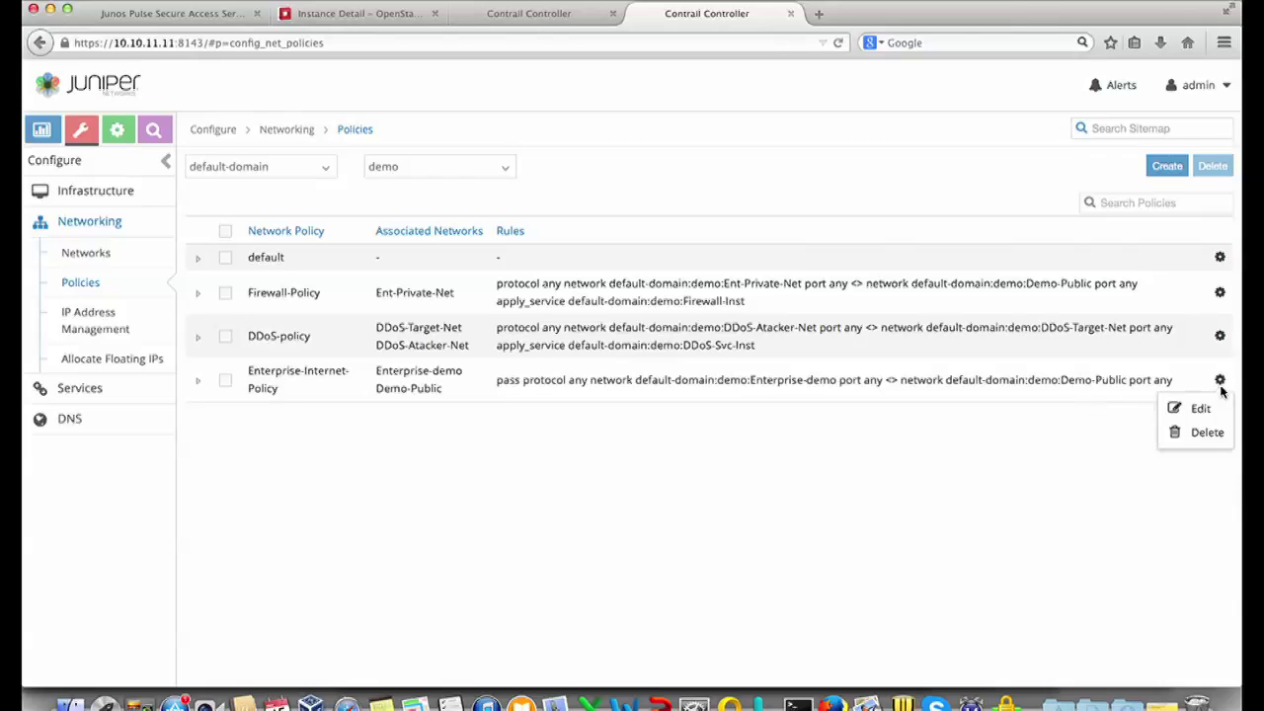
click(1219, 406)
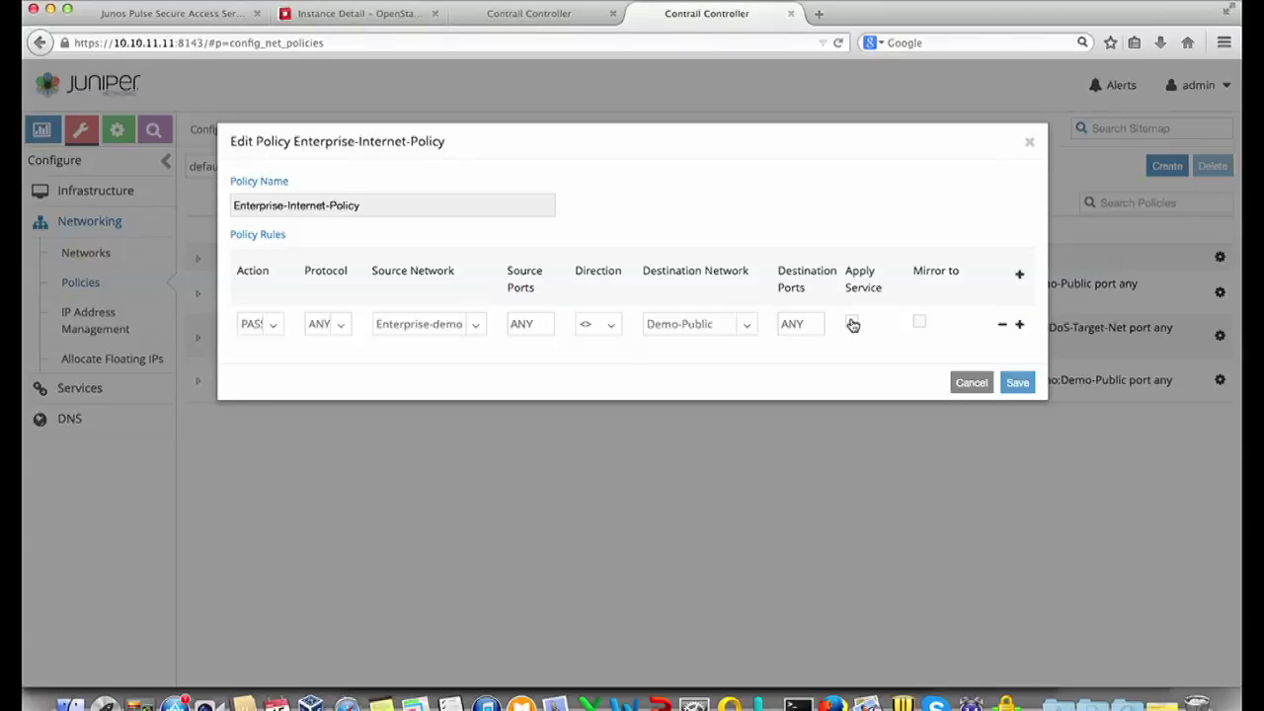
click(853, 324)
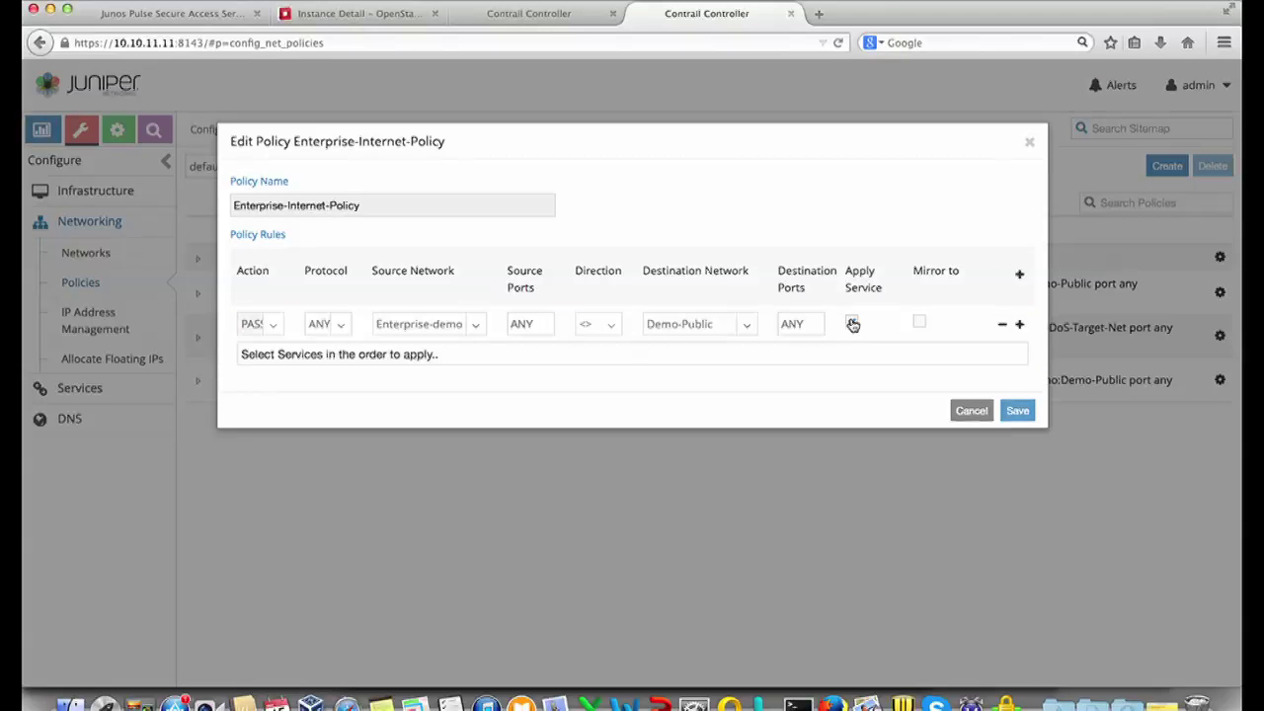
click(537, 13)
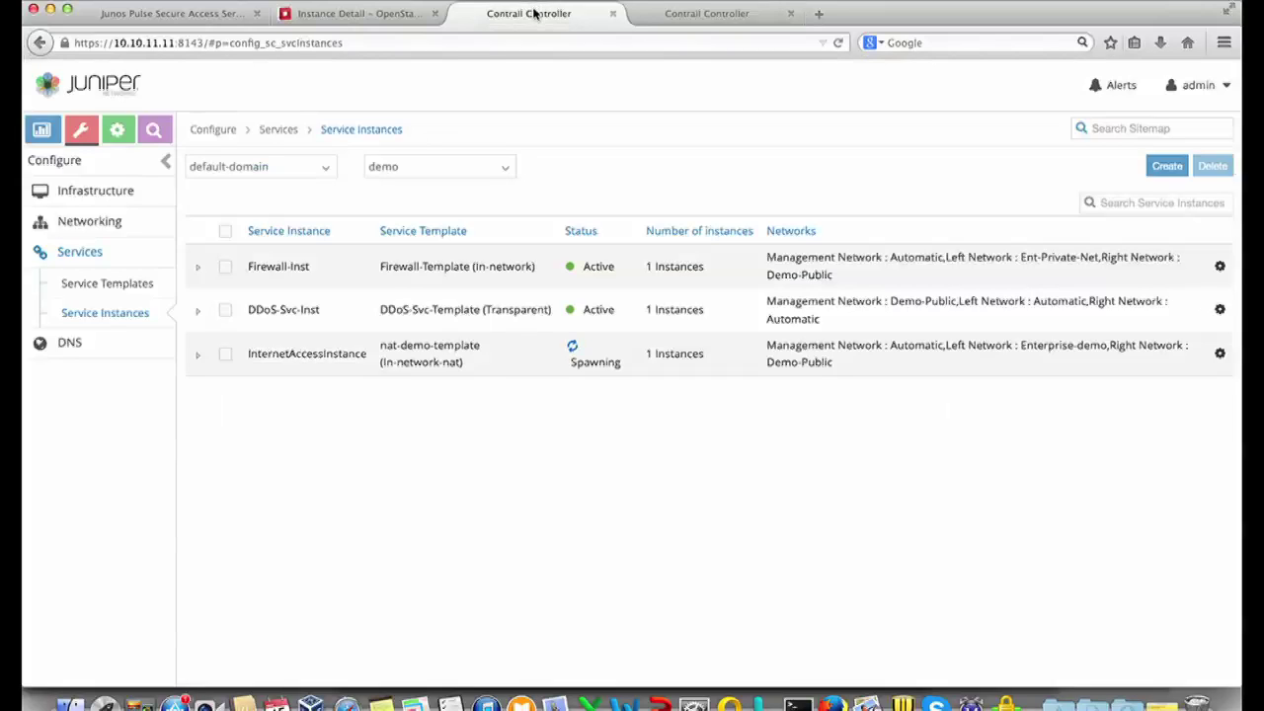
click(838, 43)
- Choose InternetAccessInstance as the rule's service and save Enterprise-Internet-Policy
click(706, 13)
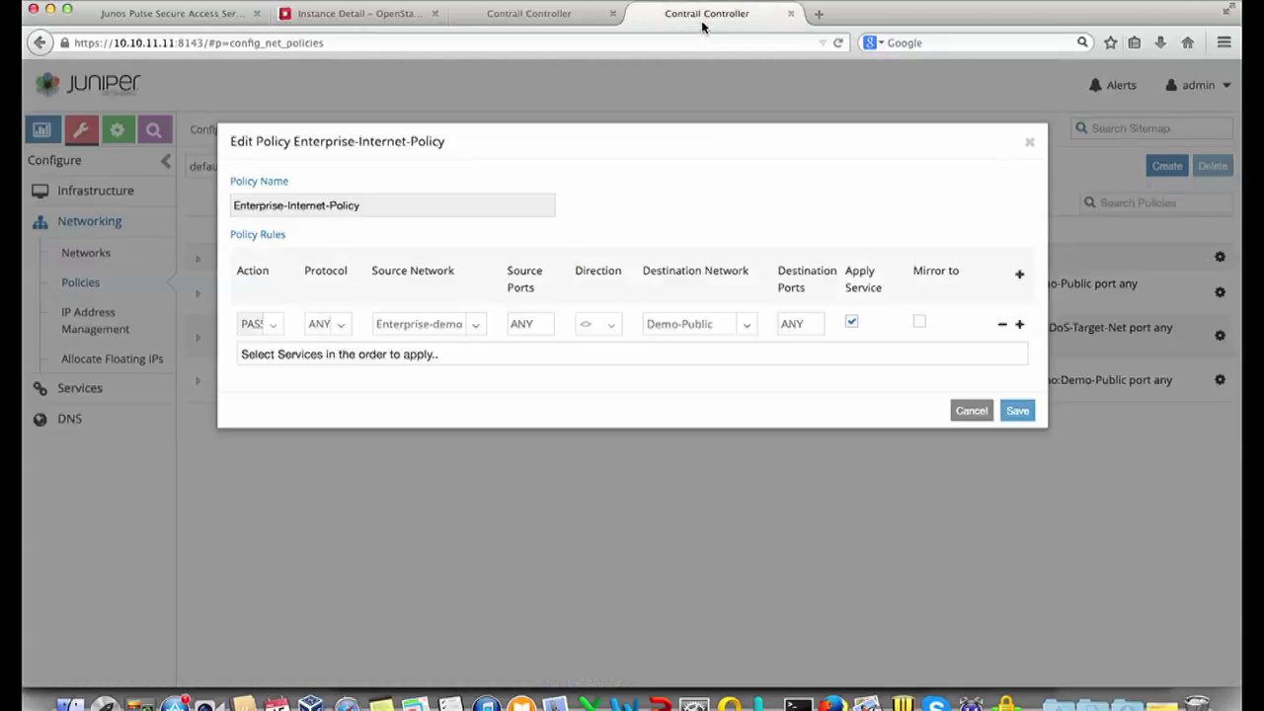
click(554, 356)
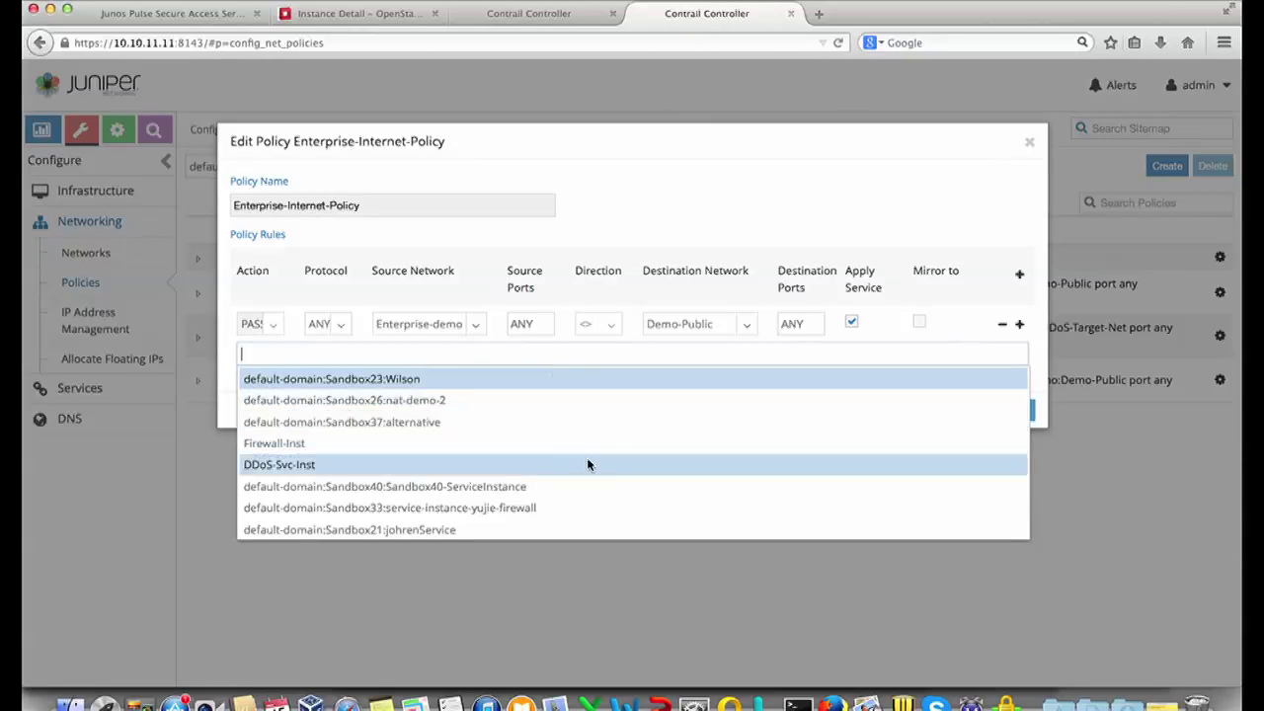
scroll(587, 464, down, 1)
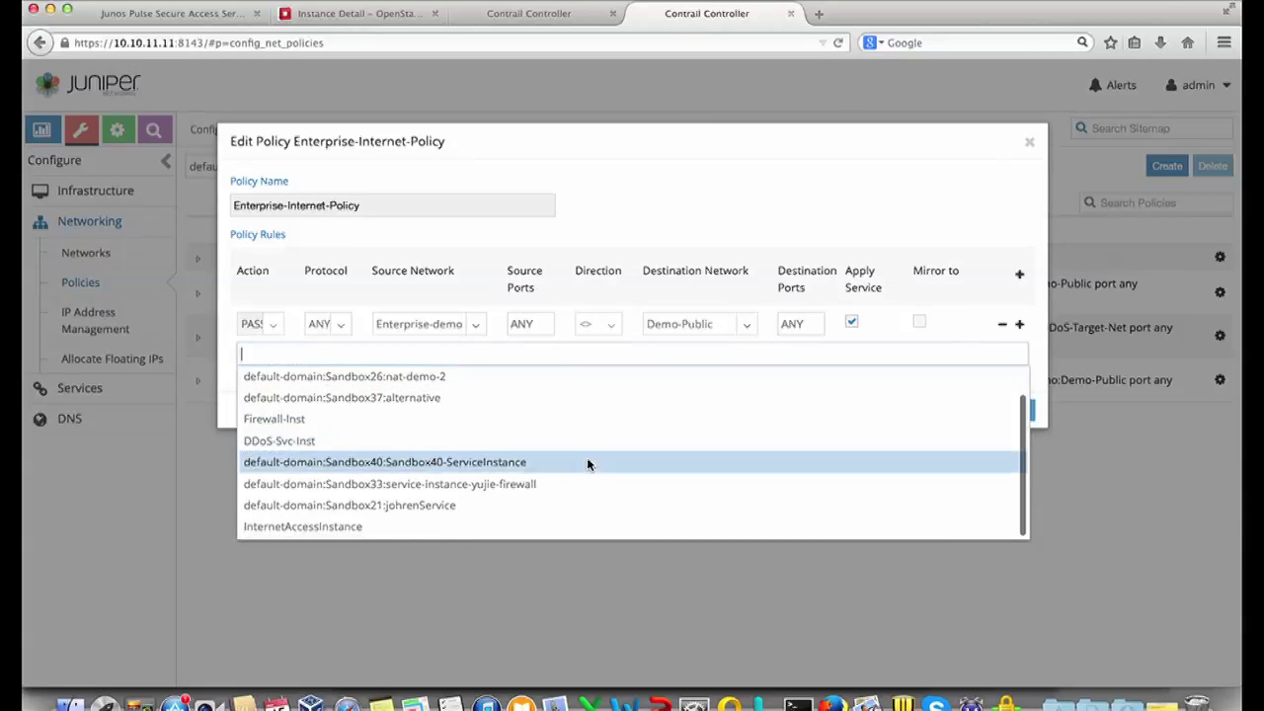
click(578, 531)
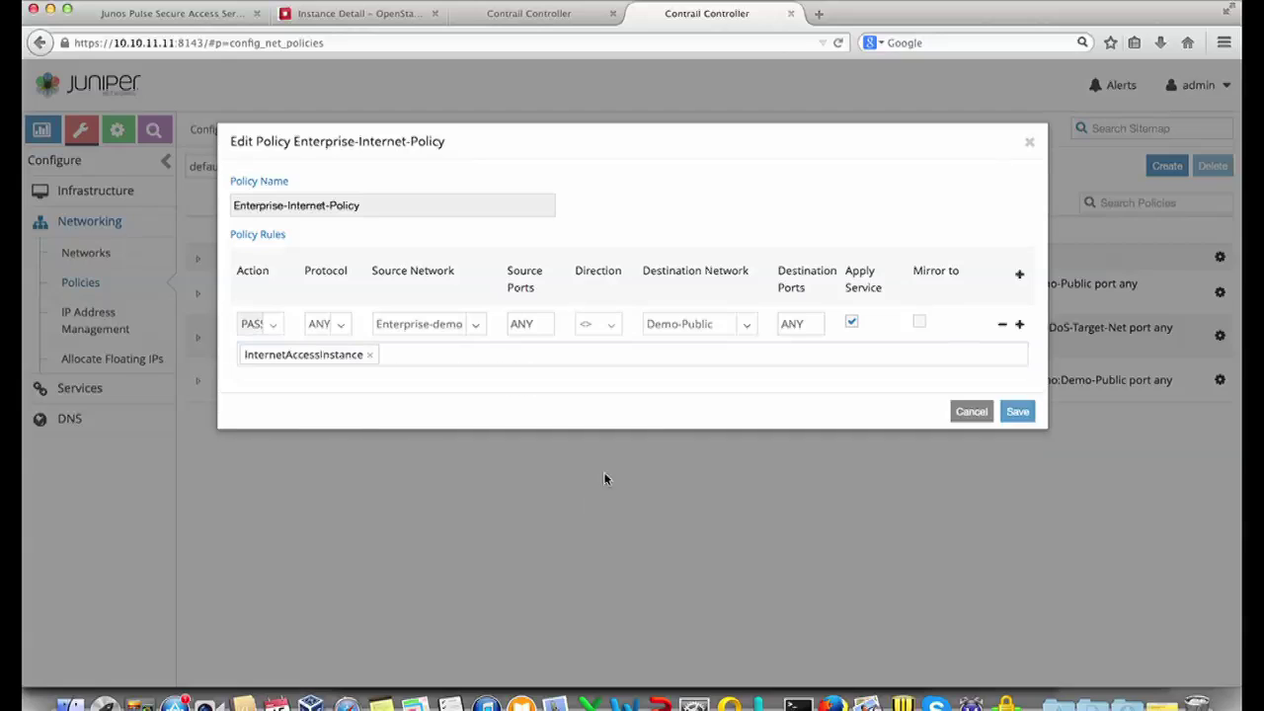
click(1021, 415)
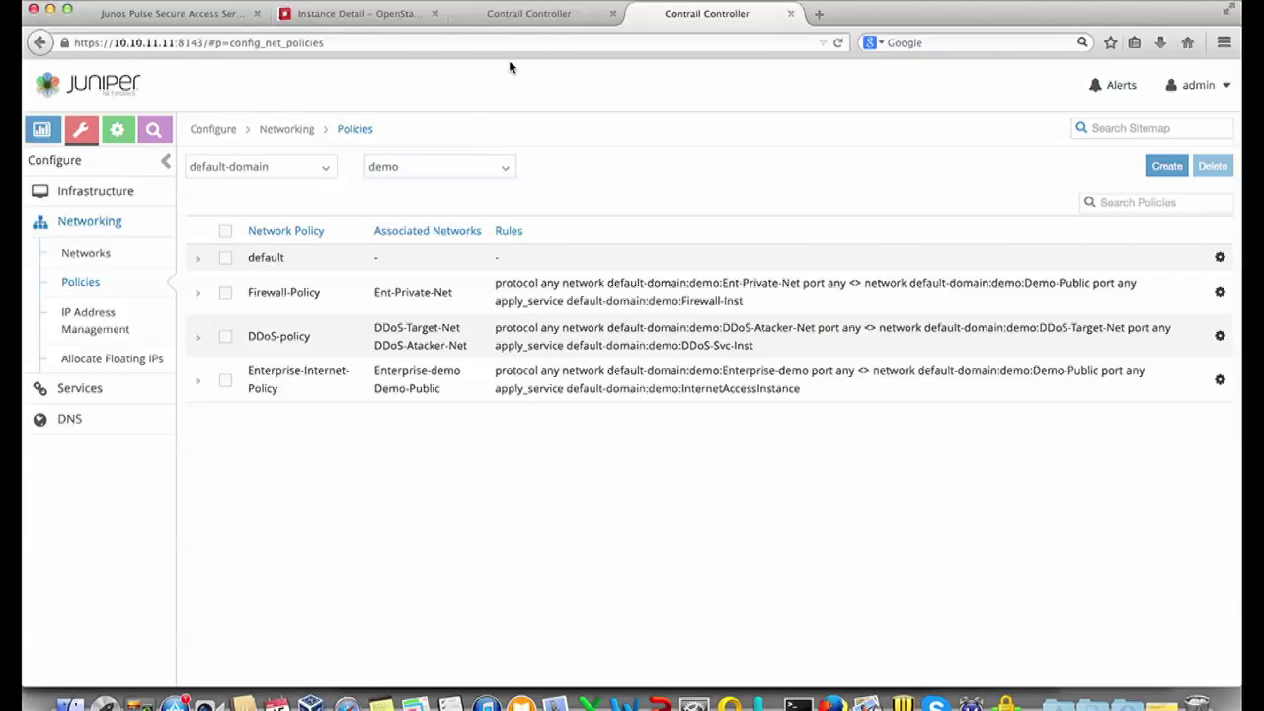
click(527, 15)
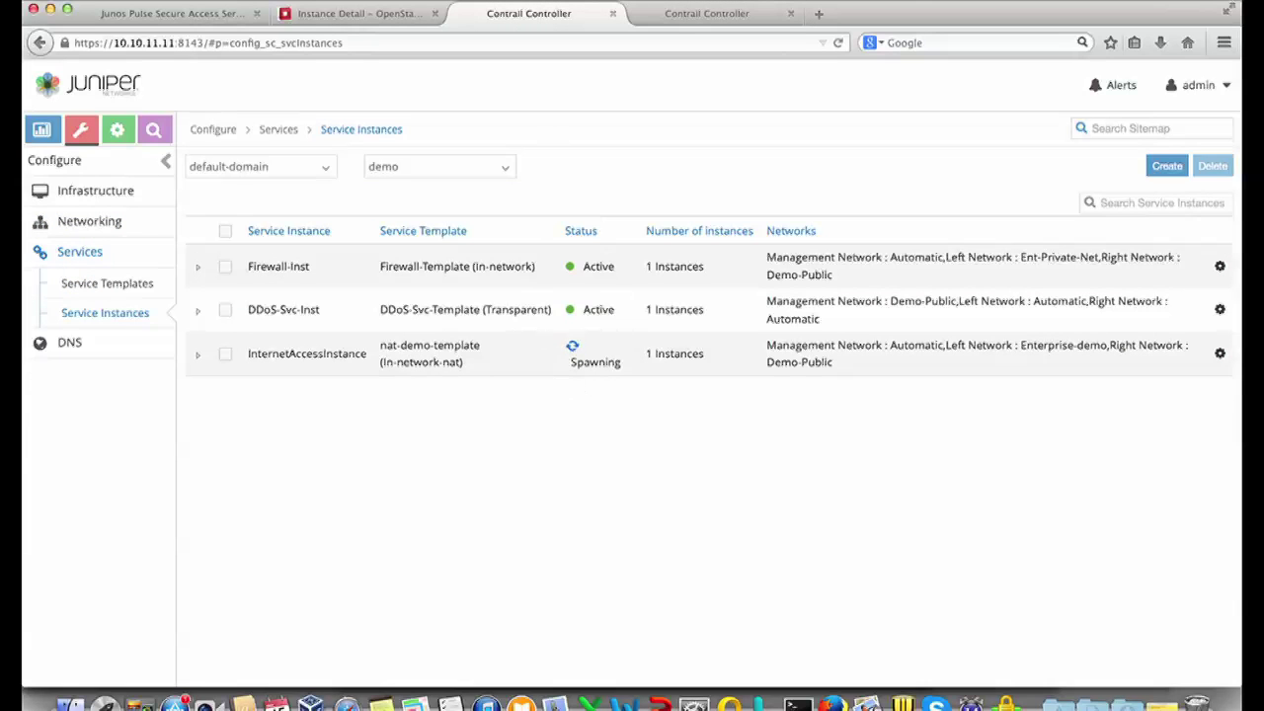
click(677, 20)
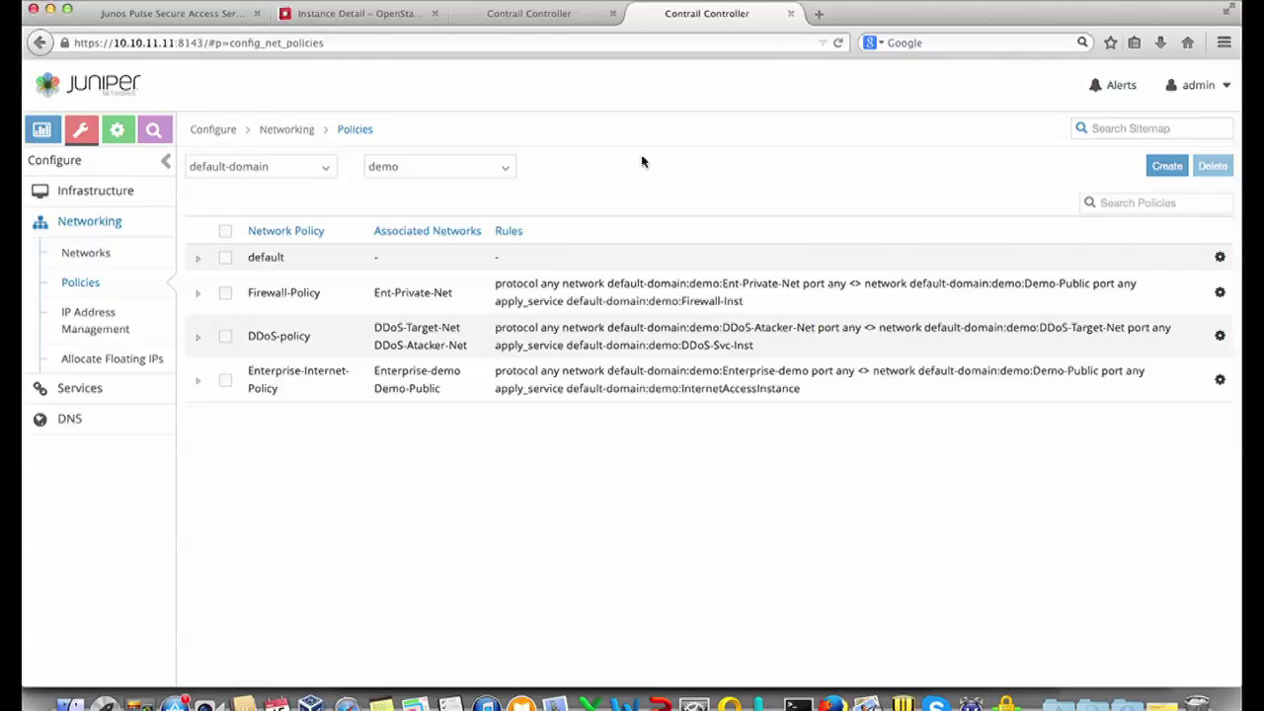
key(super+Tab)
click(1220, 384)
click(1205, 407)
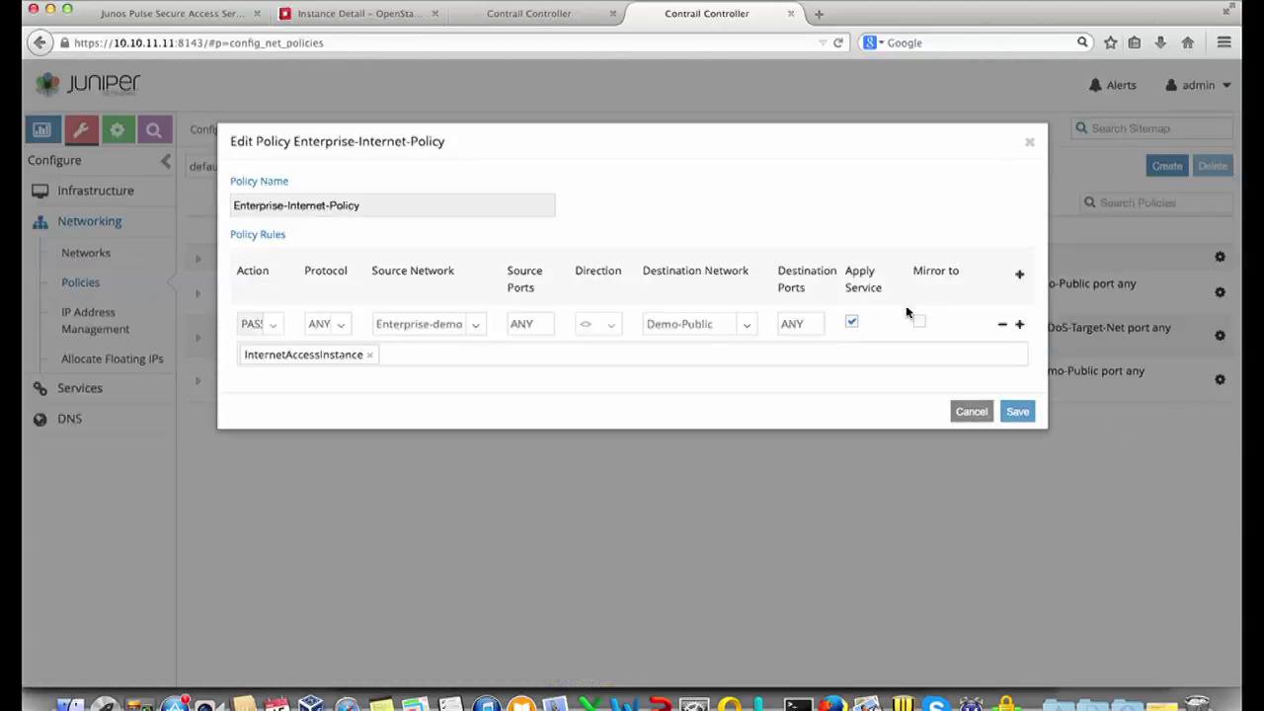
click(851, 320)
click(851, 323)
click(781, 362)
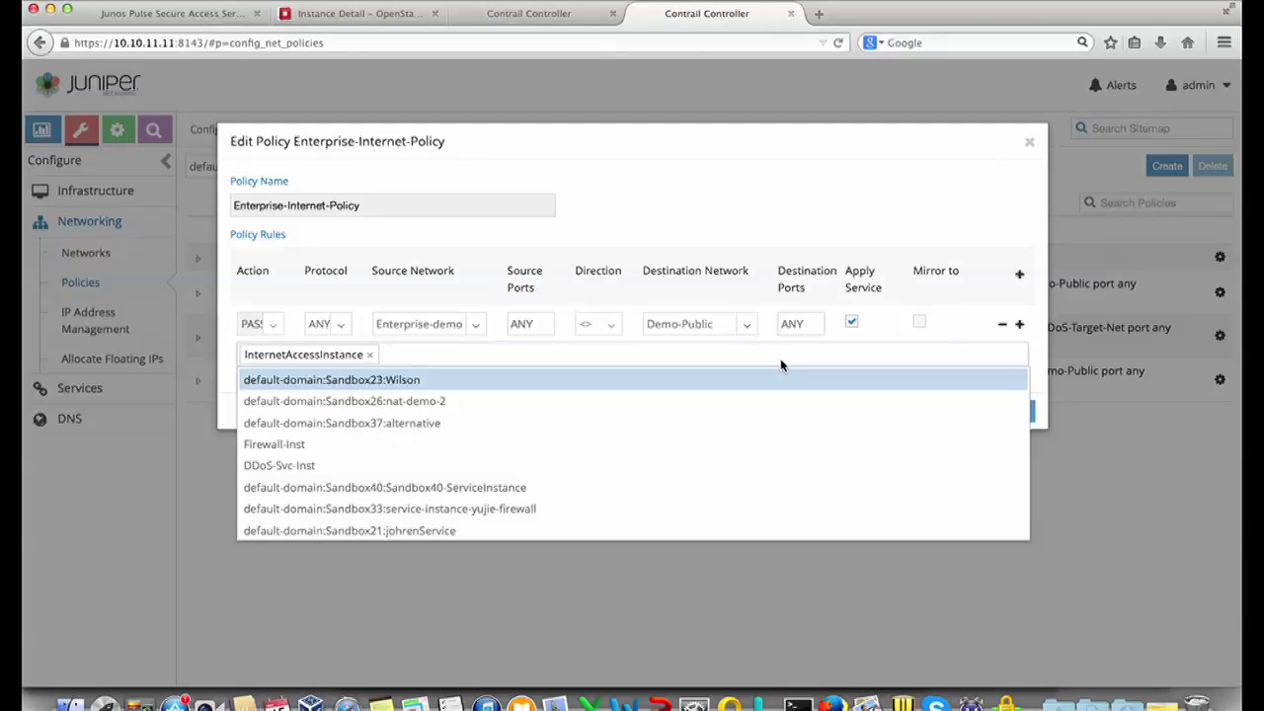
click(973, 318)
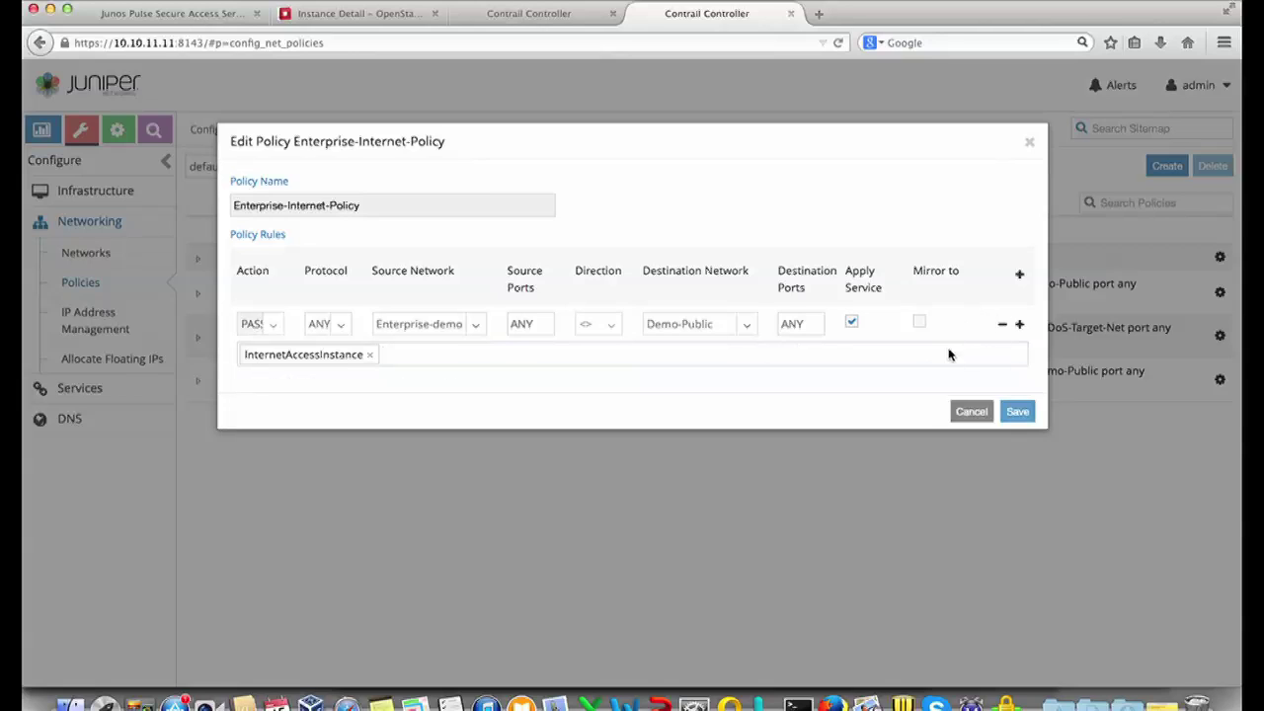
click(970, 413)
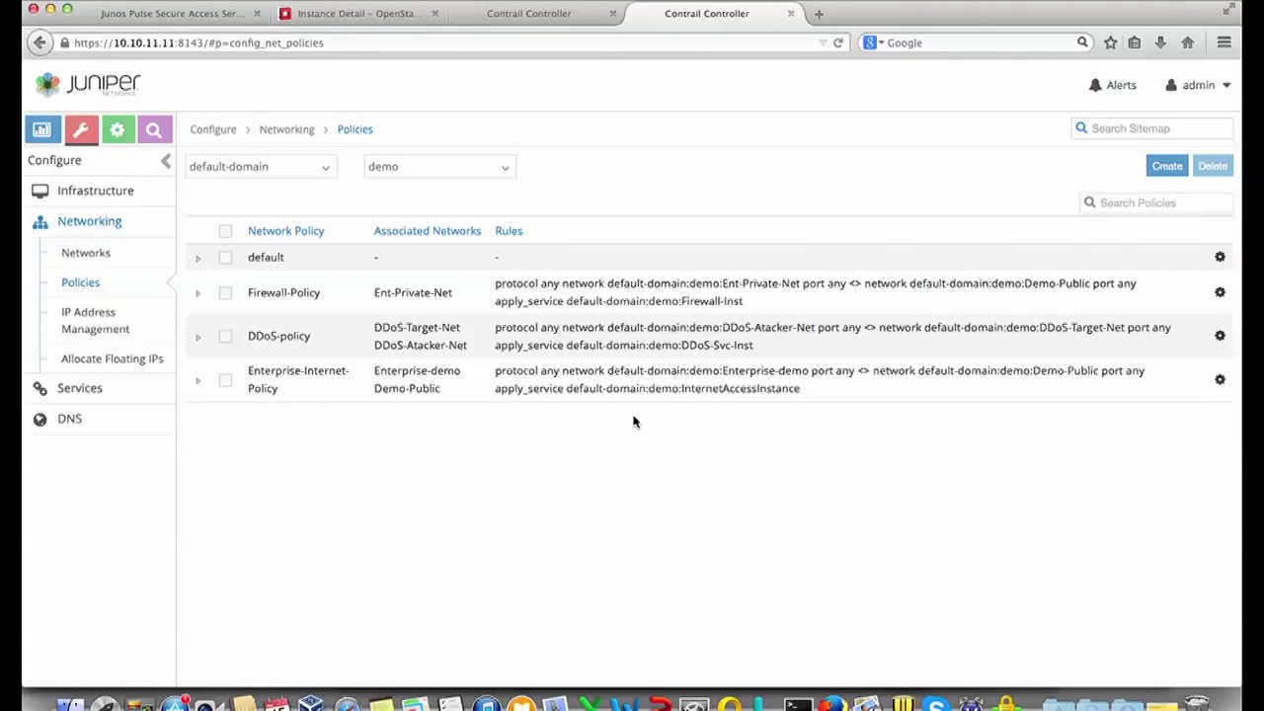
- Glance at Service Instances and Policies, then return to the PowerPoint Service Insertion Workflow slides
click(502, 20)
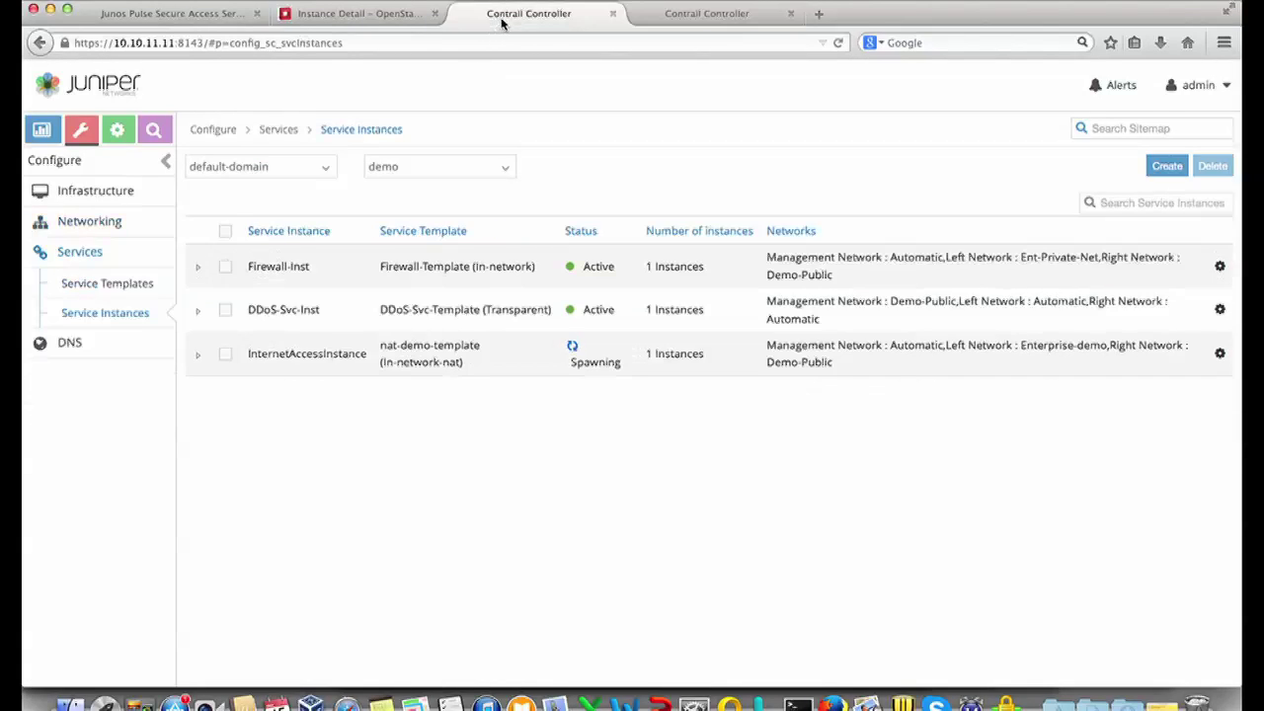
click(692, 17)
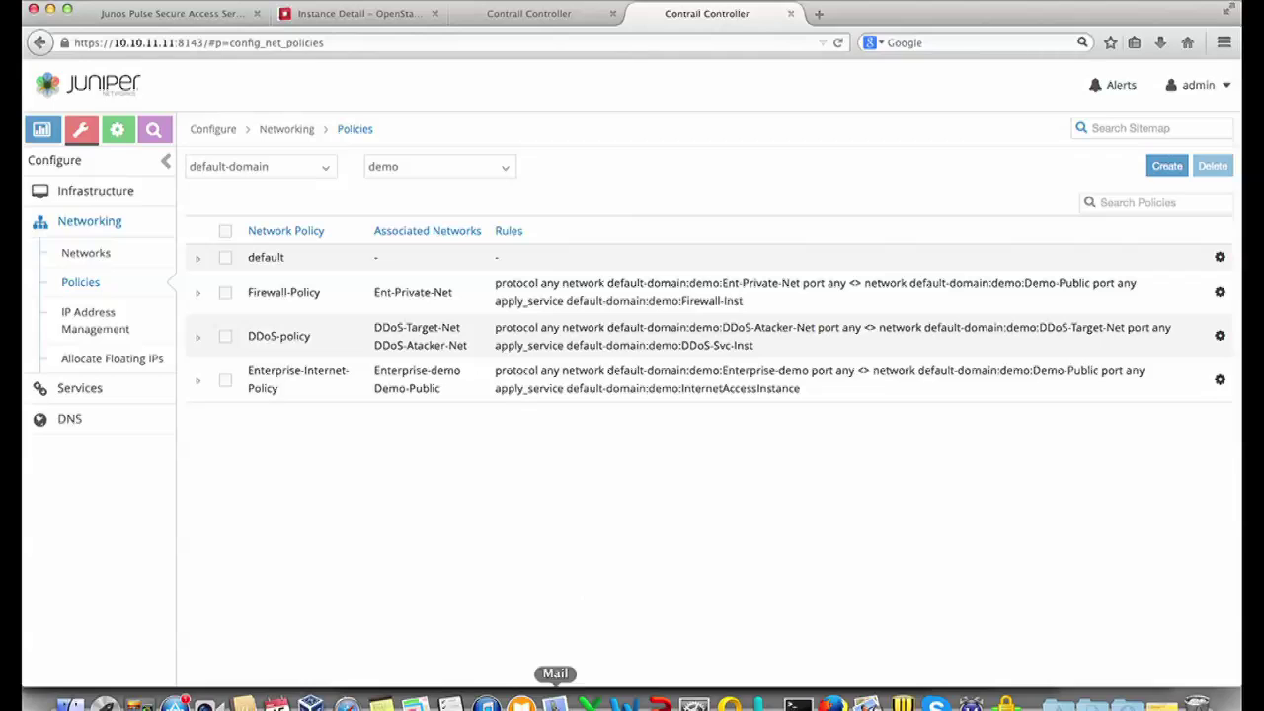
click(655, 703)
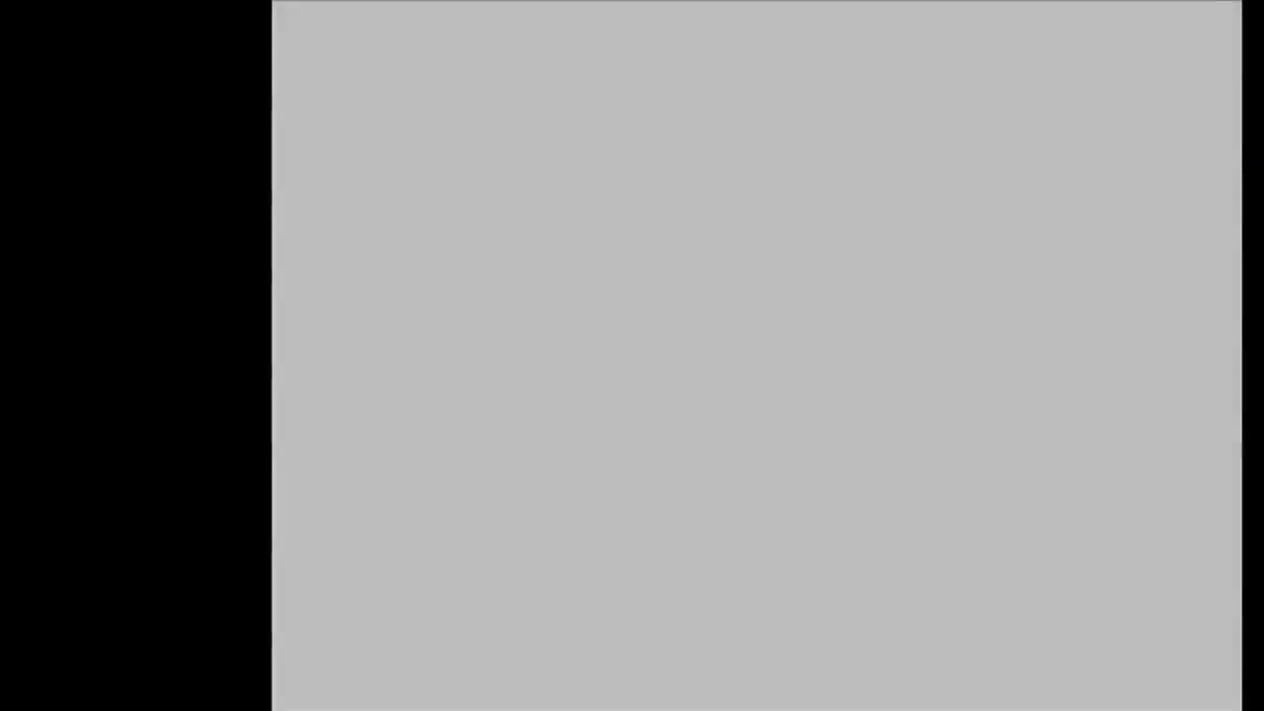